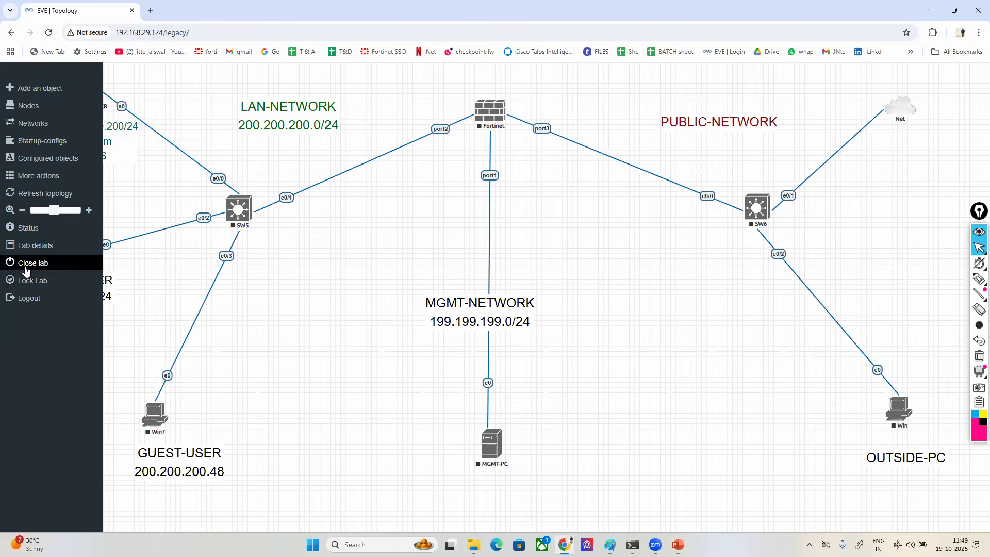
# - Add one Cisco ASAv node with image asav-981 to the open lab and place it beside SW5, just below its link to Fortinet
pyautogui.rightClick(359, 211)
pyautogui.click(384, 228)
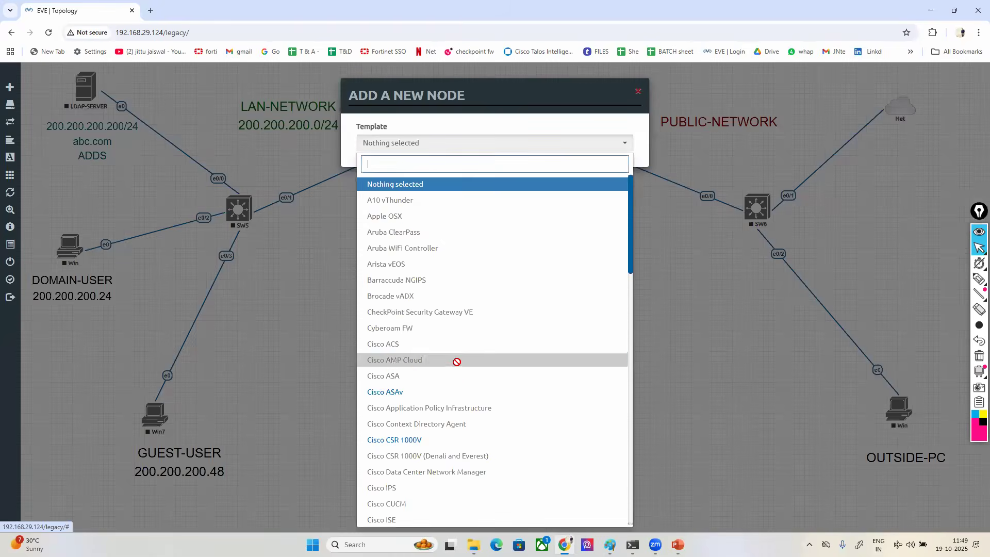
pyautogui.scroll(-4, 448, 391)
pyautogui.scroll(-10, 447, 398)
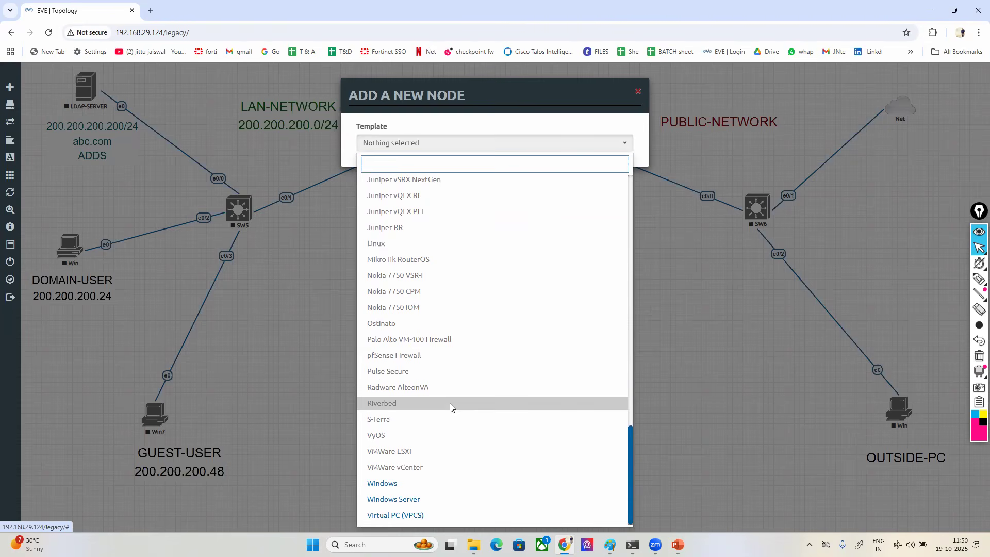
pyautogui.scroll(20, 450, 403)
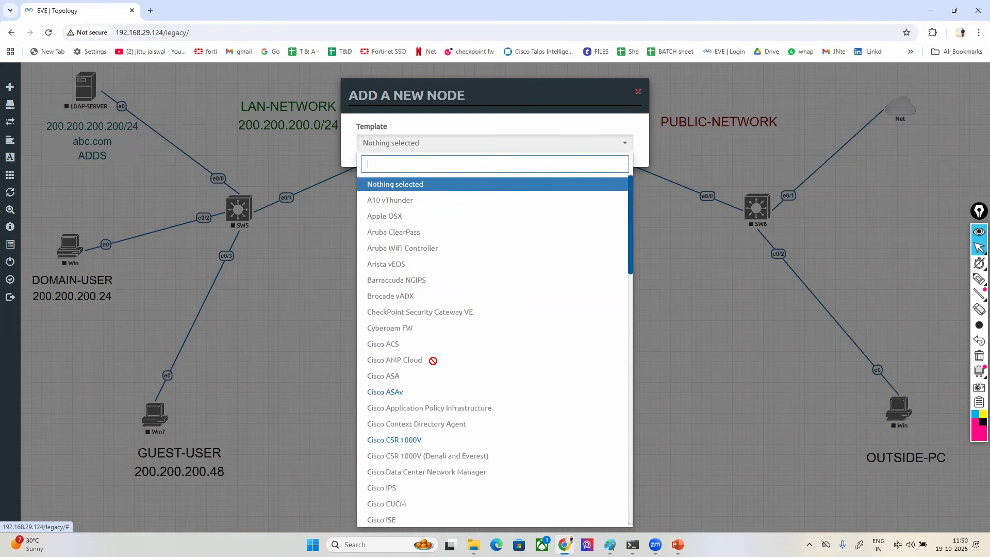
pyautogui.click(393, 391)
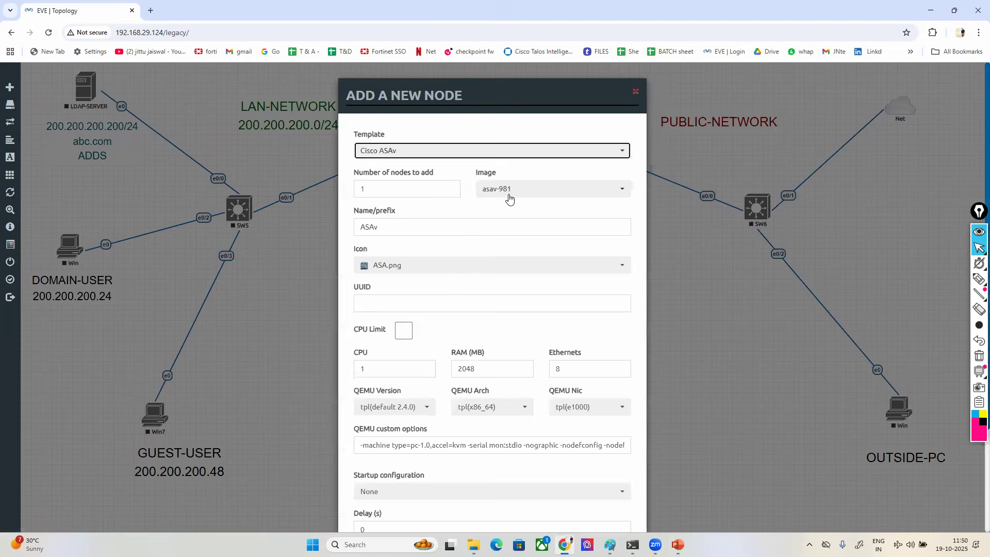
pyautogui.scroll(-3, 470, 410)
pyautogui.click(440, 498)
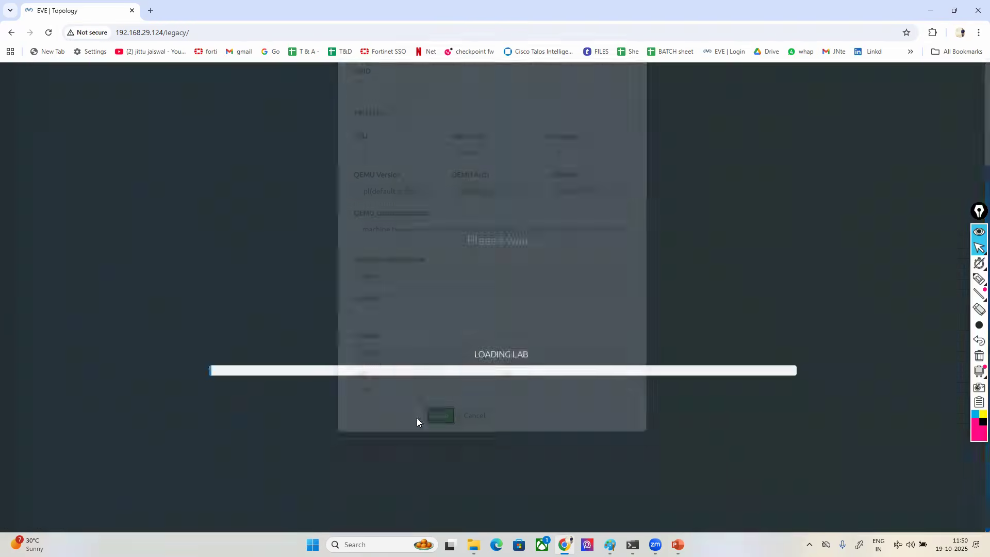
pyautogui.moveTo(378, 237); pyautogui.dragTo(680, 312)
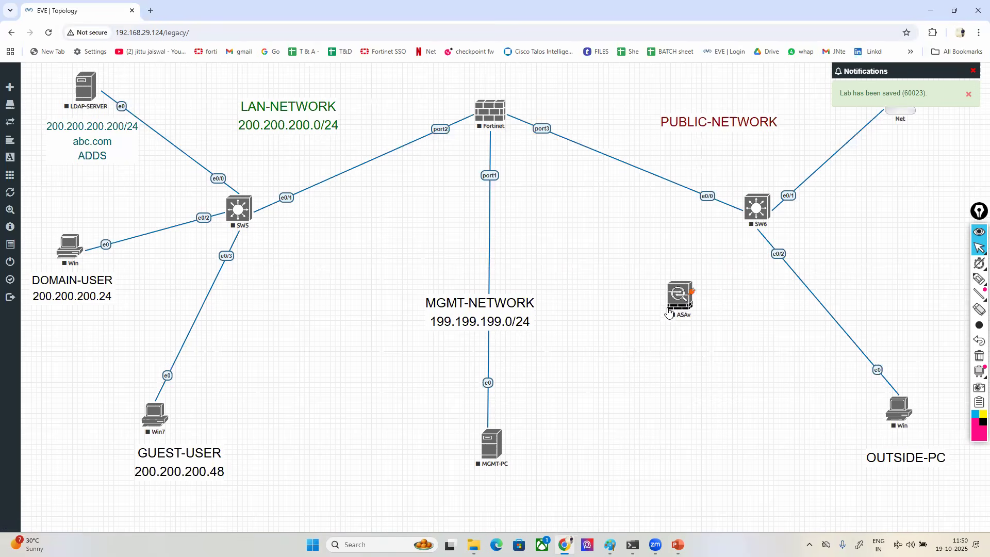
pyautogui.moveTo(686, 298); pyautogui.dragTo(340, 265)
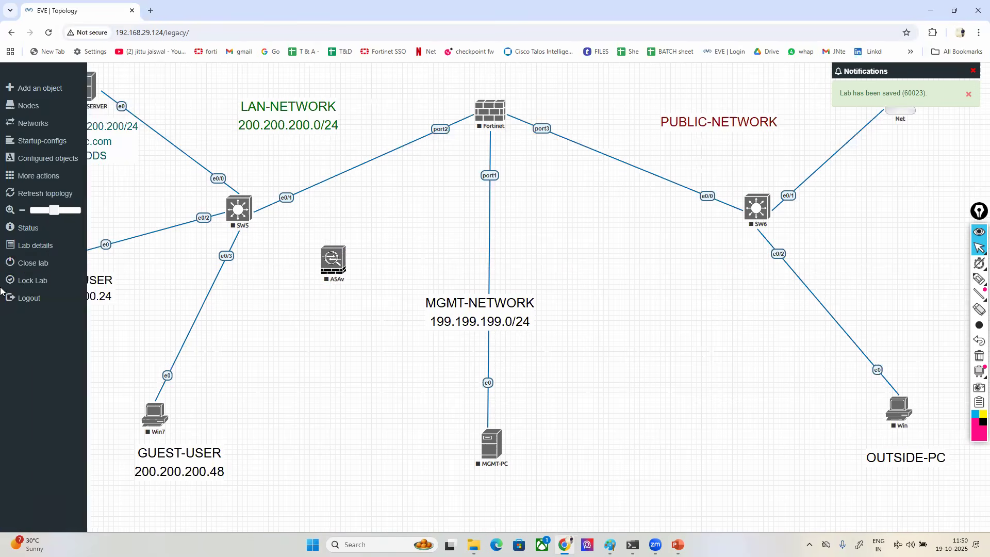
# - Close the current lab and create a new lab named CISCO ASA FW BASIC LAB 1
pyautogui.click(32, 263)
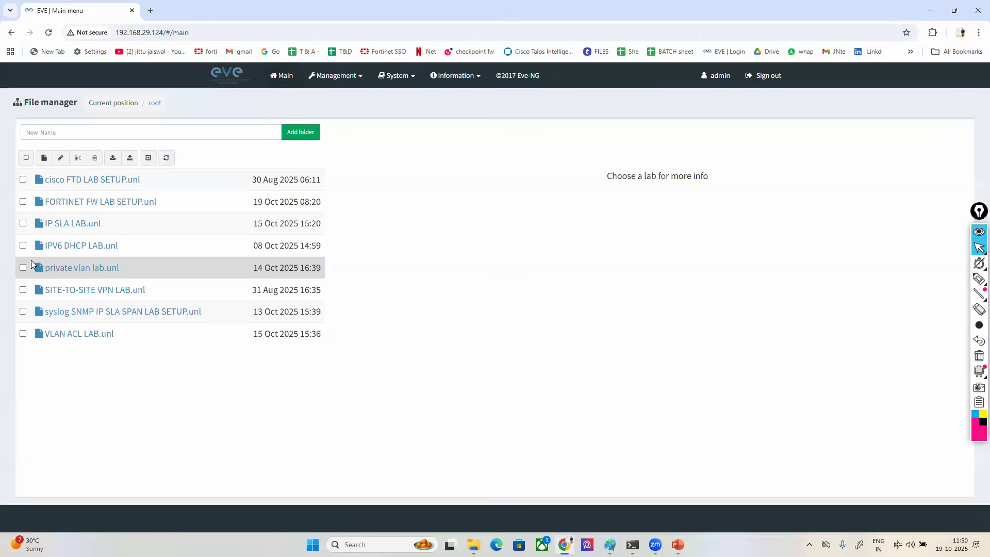
pyautogui.click(43, 160)
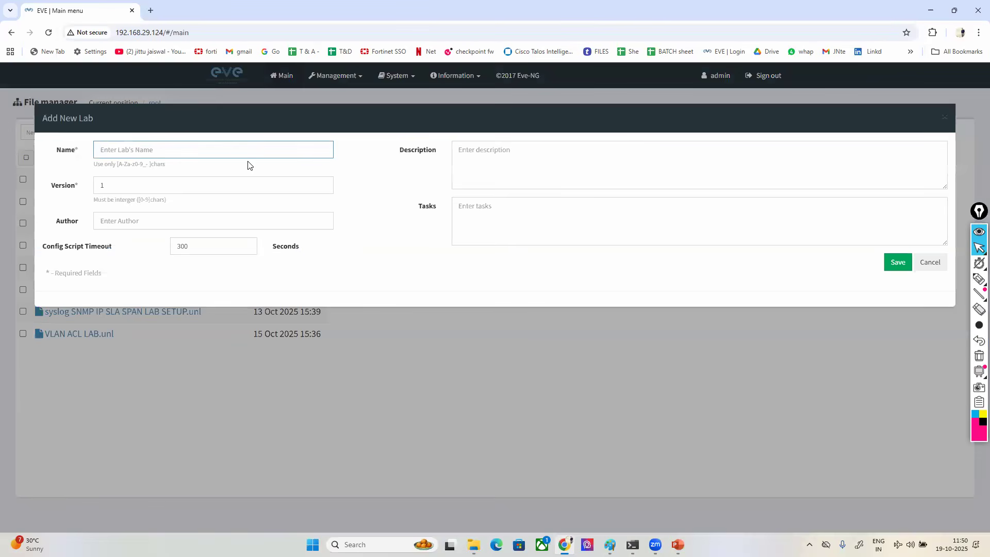
pyautogui.click(231, 151)
pyautogui.write('C')
pyautogui.press('BackSpace')
pyautogui.write('CISCO ASA')
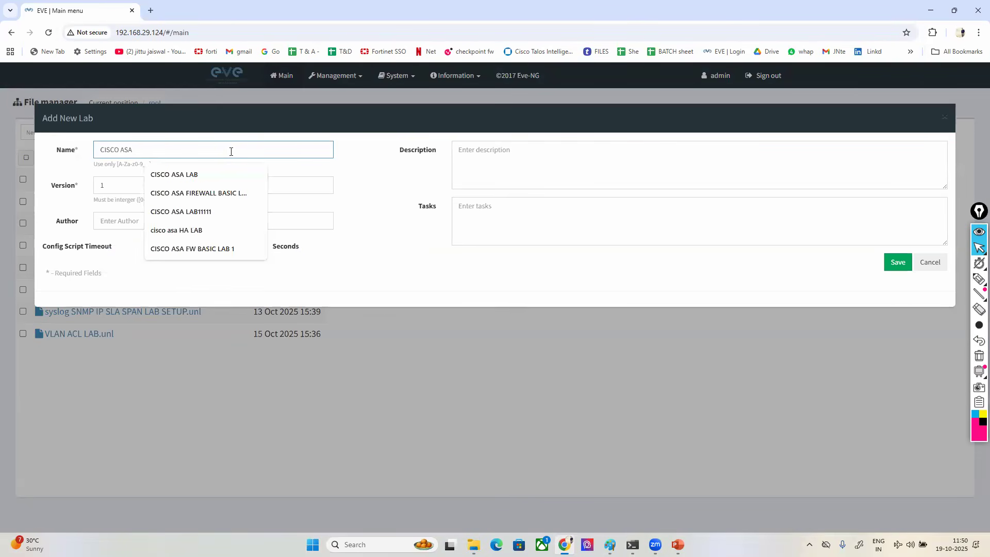
pyautogui.write(' FW')
pyautogui.press('Down')
pyautogui.press('Return')
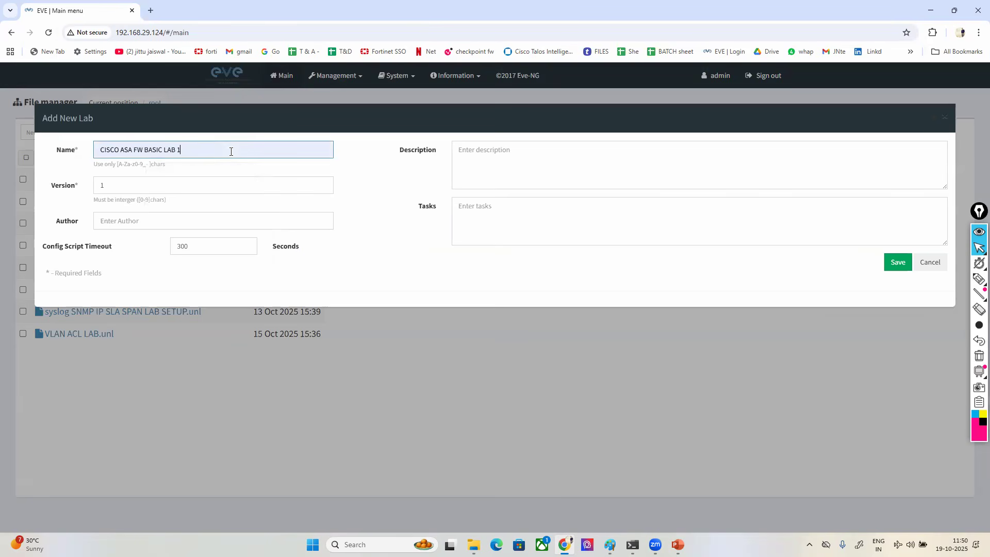
pyautogui.click(896, 262)
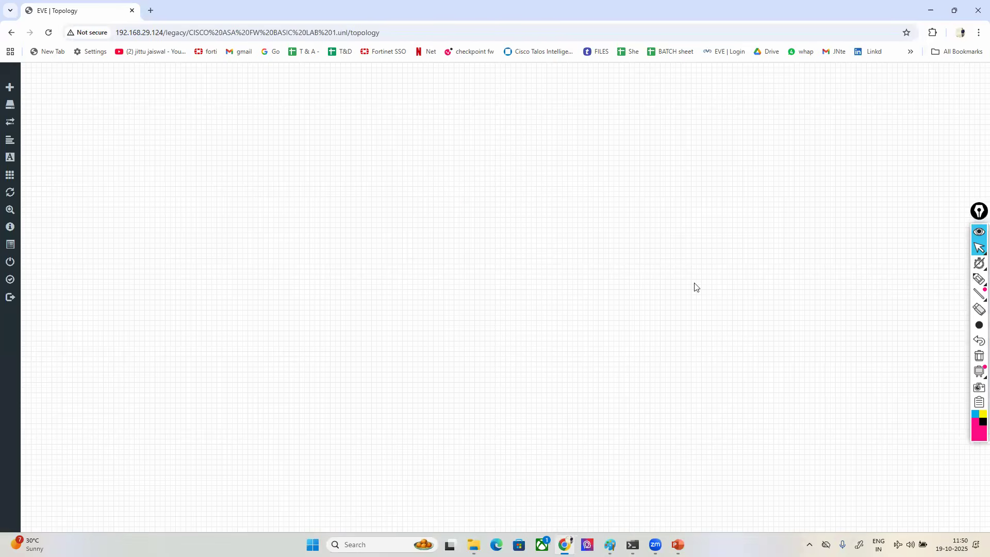
# - Add a Cisco ASAv node to the empty topology and place it near the upper middle of the canvas
pyautogui.rightClick(420, 193)
pyautogui.click(450, 212)
pyautogui.write('ASAv')
pyautogui.click(381, 199)
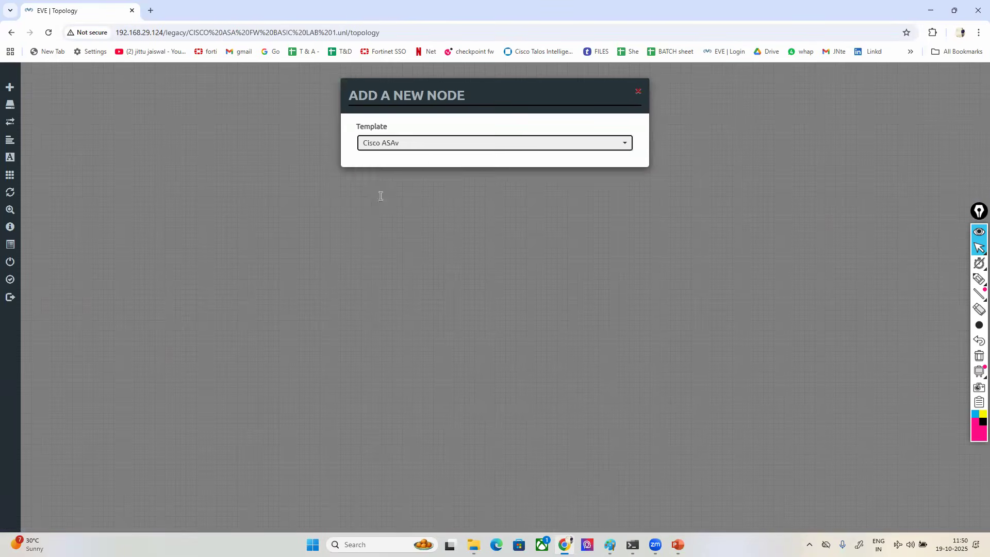
pyautogui.scroll(-3, 503, 361)
pyautogui.click(441, 501)
pyautogui.moveTo(429, 209); pyautogui.dragTo(478, 170)
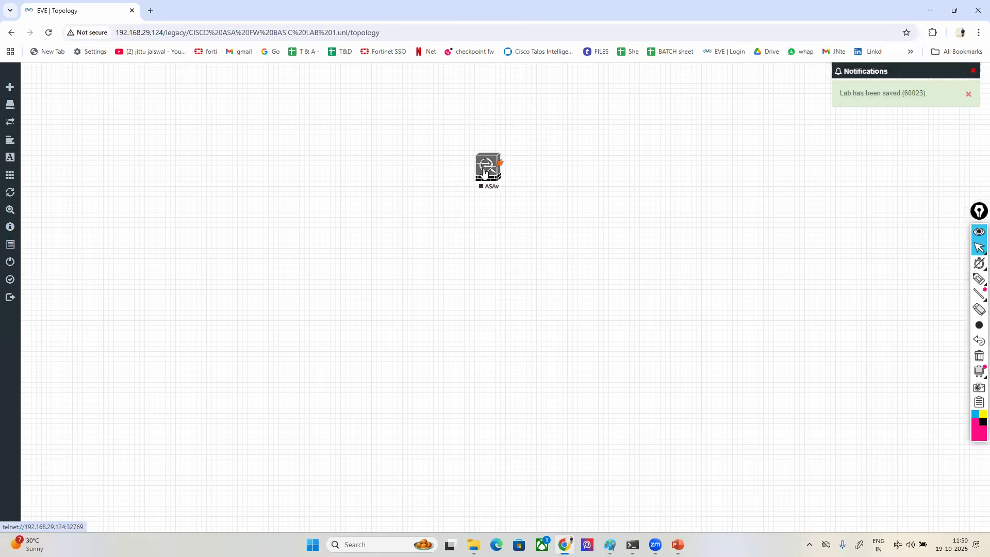
# - Add one Cisco IOL router using the L3_ADVENTERPRISEK9_M_15.4_2T.bin image and place it well to the left of the ASAv
pyautogui.rightClick(307, 188)
pyautogui.click(331, 209)
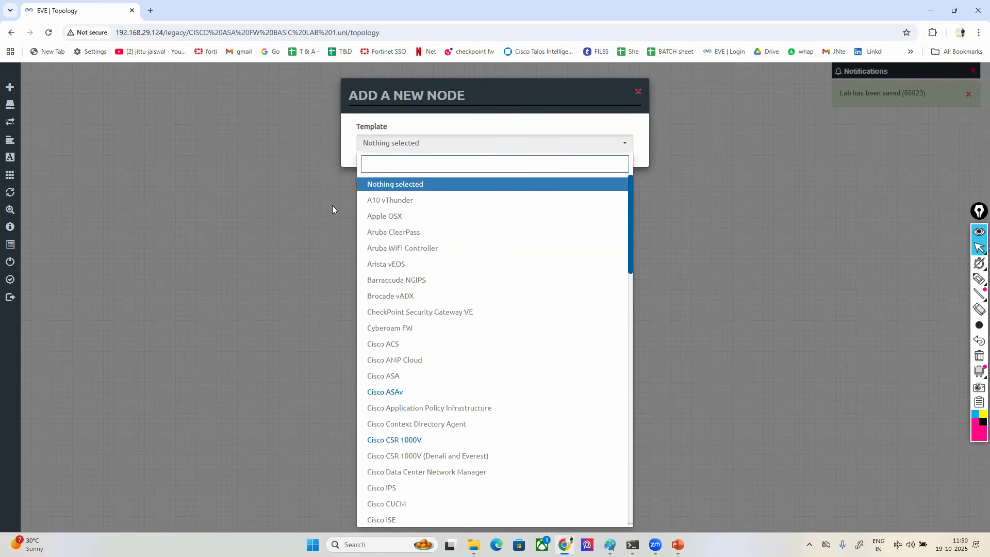
pyautogui.write('IOL')
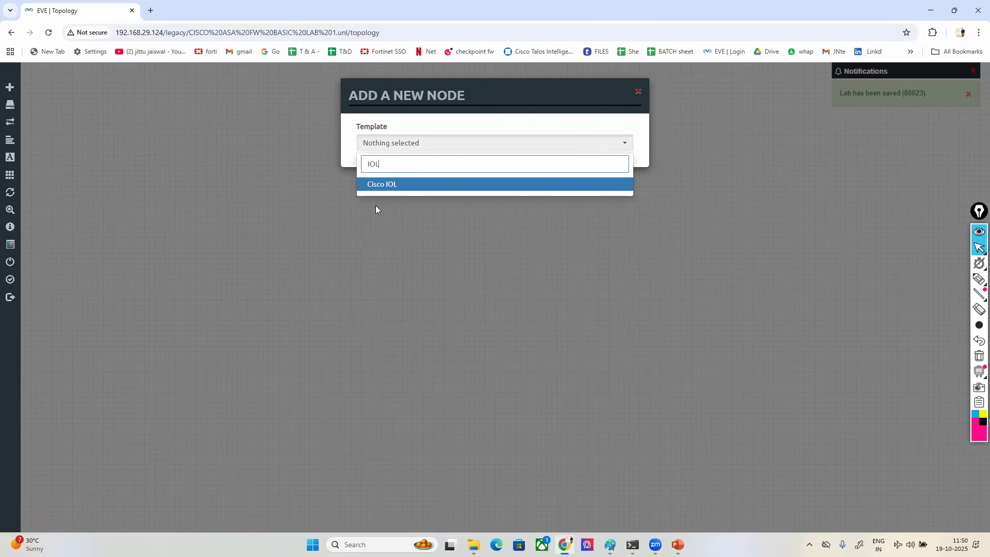
pyautogui.click(386, 185)
pyautogui.click(545, 190)
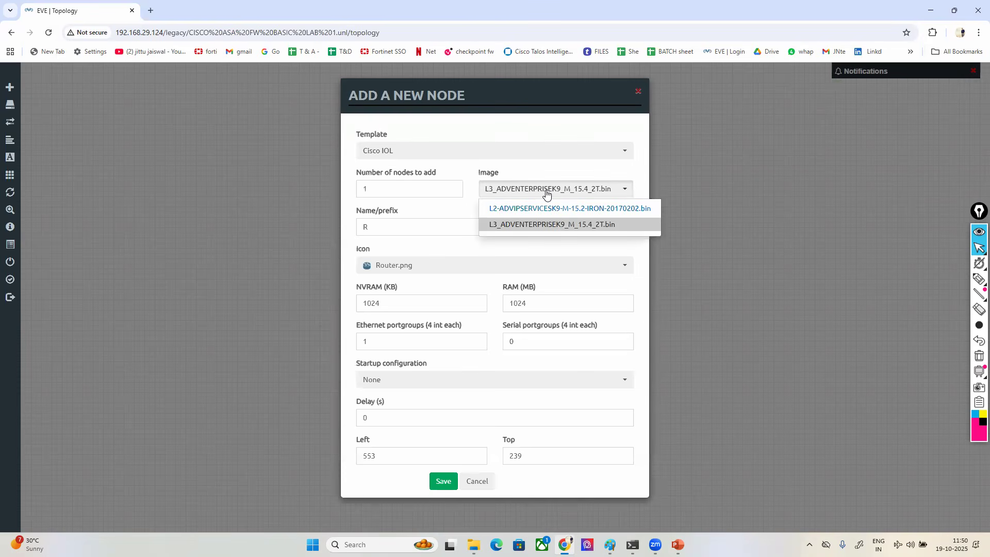
pyautogui.click(519, 229)
pyautogui.click(444, 481)
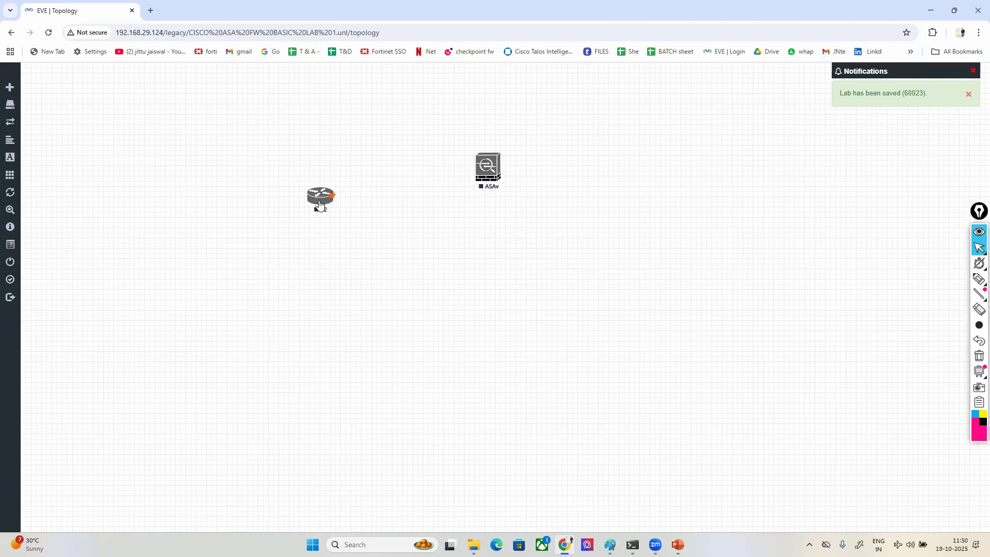
pyautogui.moveTo(320, 196); pyautogui.dragTo(151, 151)
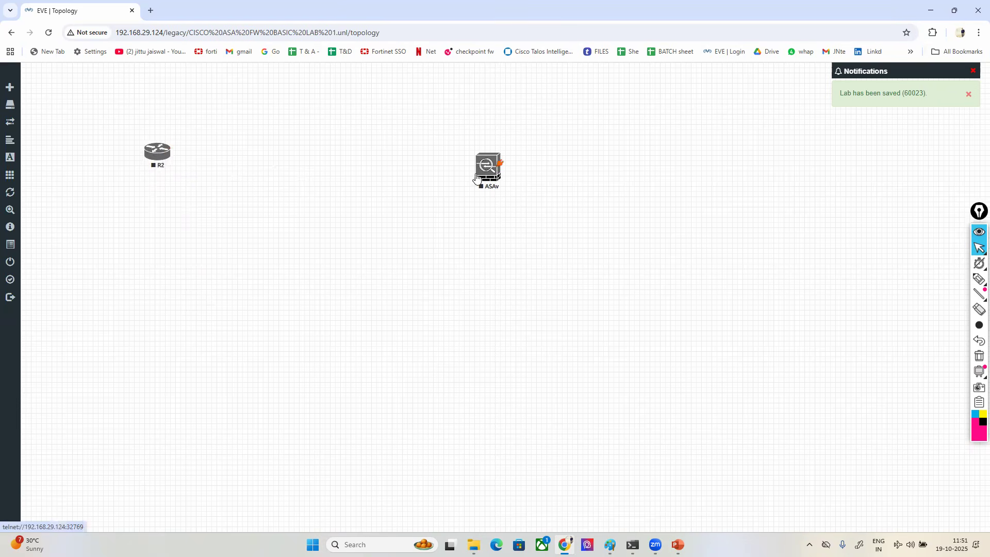
# - Rearrange R2 and the ASAv on one level, with the firewall in the middle of the canvas and the router to its left
pyautogui.moveTo(482, 178); pyautogui.dragTo(368, 151)
pyautogui.moveTo(158, 153); pyautogui.dragTo(102, 155)
pyautogui.moveTo(369, 156); pyautogui.dragTo(392, 204)
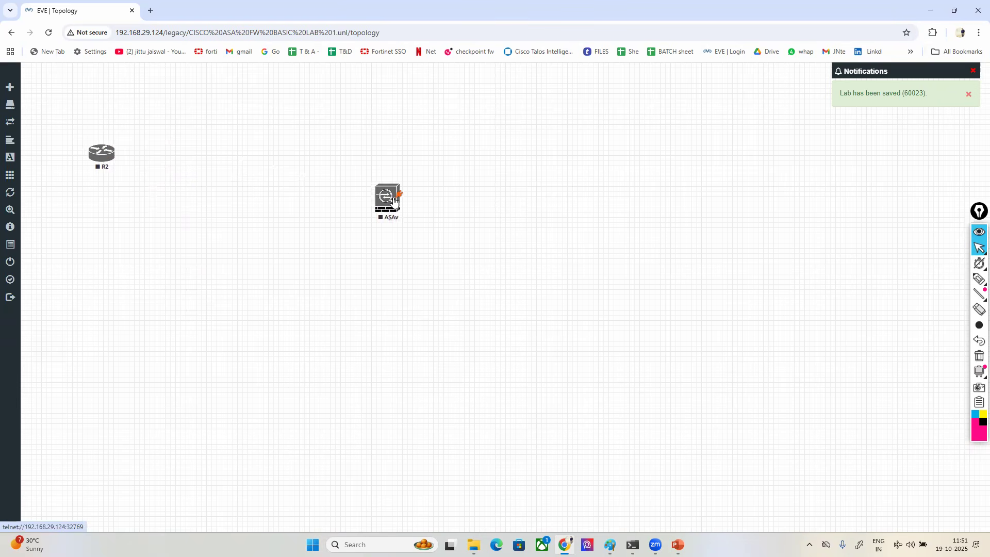
pyautogui.moveTo(104, 156); pyautogui.dragTo(218, 197)
pyautogui.moveTo(392, 202); pyautogui.dragTo(497, 219)
pyautogui.moveTo(217, 201); pyautogui.dragTo(207, 232)
pyautogui.moveTo(480, 229); pyautogui.dragTo(485, 250)
pyautogui.moveTo(212, 235); pyautogui.dragTo(192, 241)
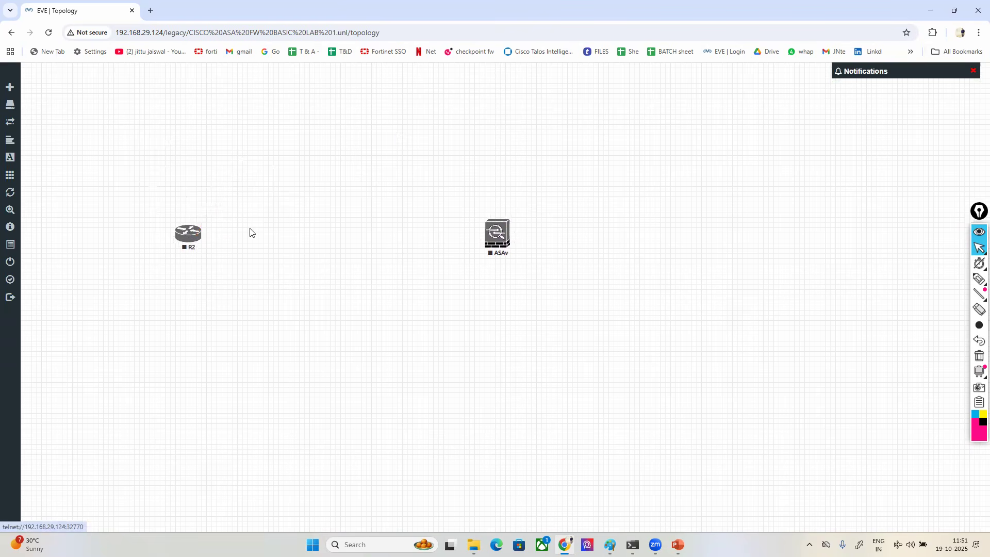
# - Add two more Cisco IOL routers, placing one above the ASAv and the other to its far right
pyautogui.rightClick(398, 137)
pyautogui.click(412, 154)
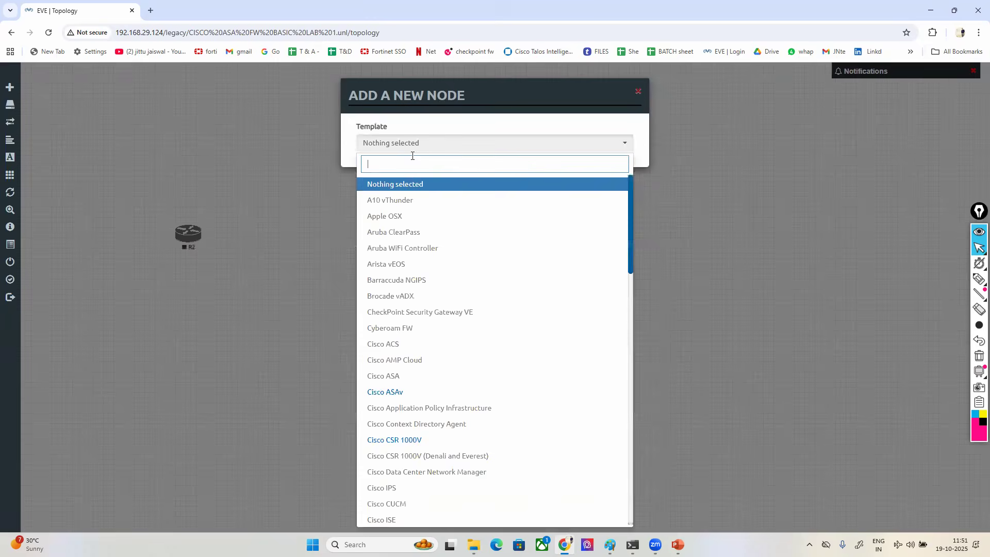
pyautogui.write('IOL')
pyautogui.click(381, 186)
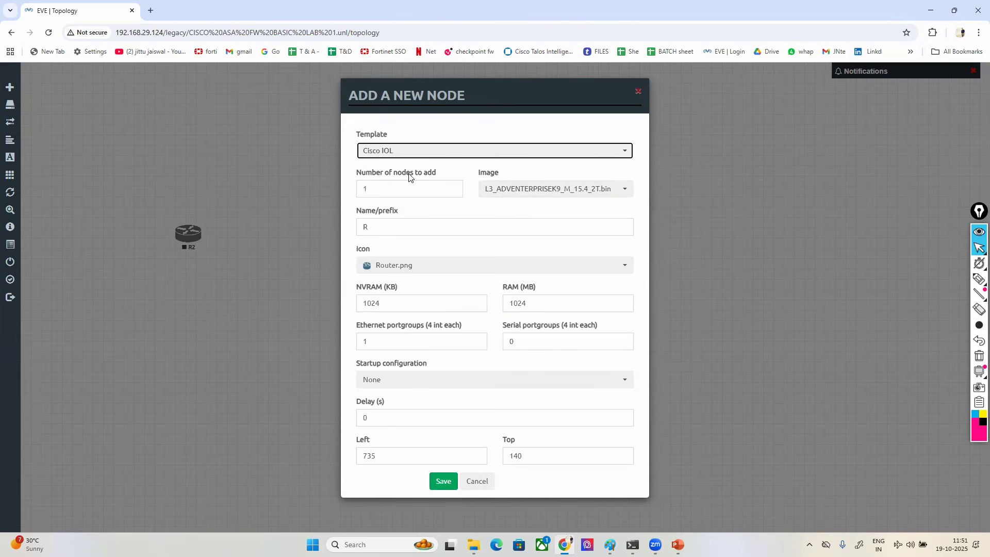
pyautogui.moveTo(373, 193); pyautogui.dragTo(343, 194)
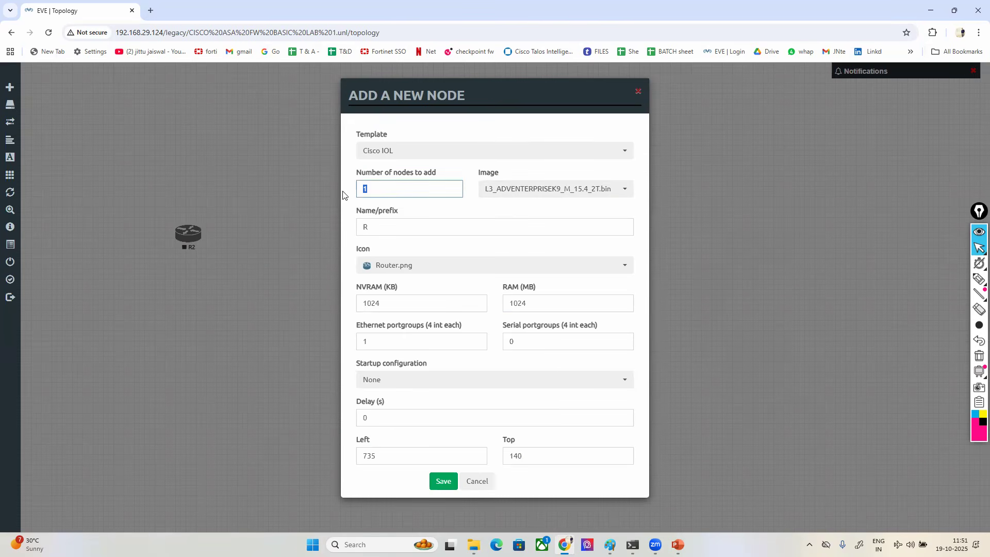
pyautogui.click(444, 481)
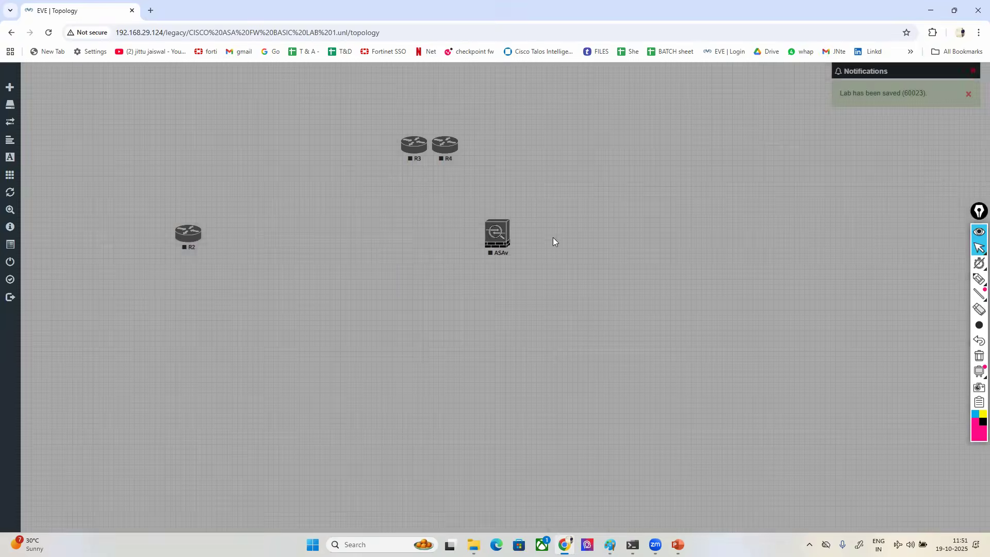
pyautogui.moveTo(417, 146); pyautogui.dragTo(500, 79)
pyautogui.moveTo(450, 153); pyautogui.dragTo(855, 244)
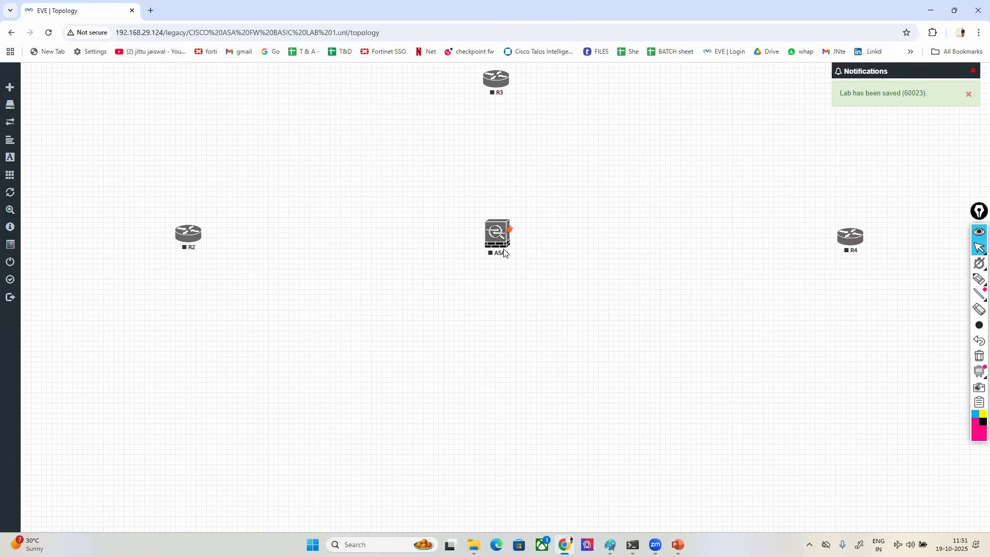
pyautogui.moveTo(504, 250); pyautogui.dragTo(509, 260)
# - Level R2 with the ASAv and connect ASAv interface Gi0/0 to R2 interface e0/0
pyautogui.rightClick(598, 181)
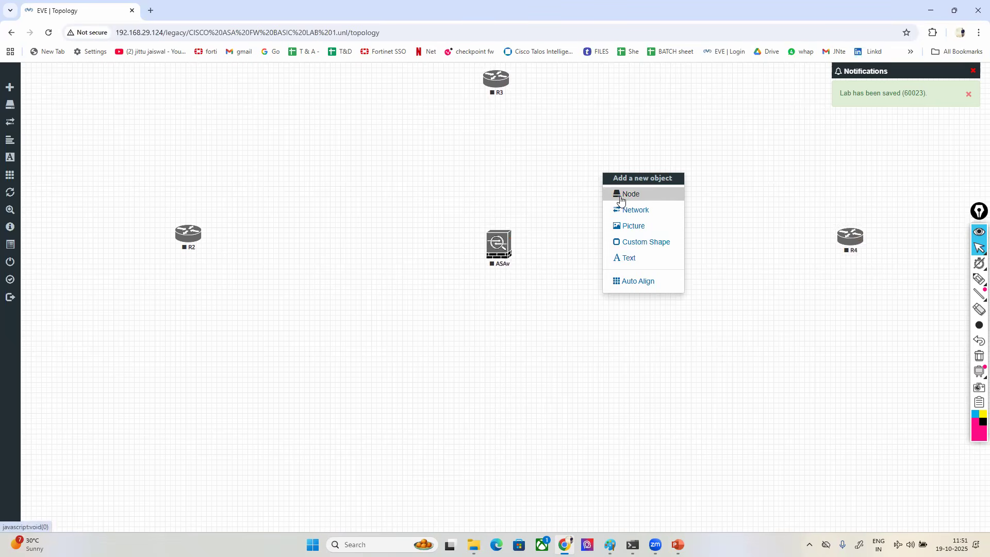
pyautogui.click(312, 252)
pyautogui.moveTo(193, 233); pyautogui.dragTo(190, 244)
pyautogui.moveTo(504, 238); pyautogui.dragTo(186, 247)
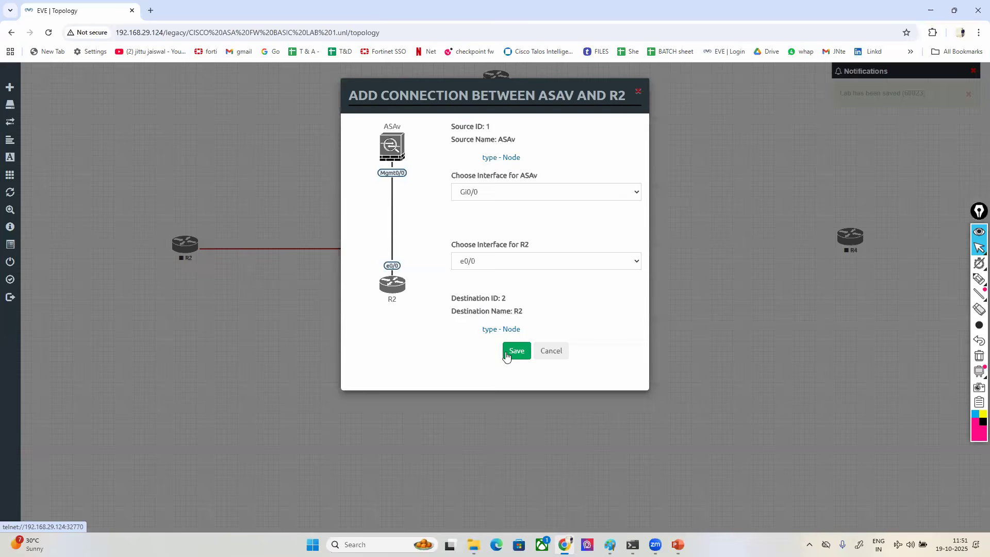
pyautogui.click(506, 355)
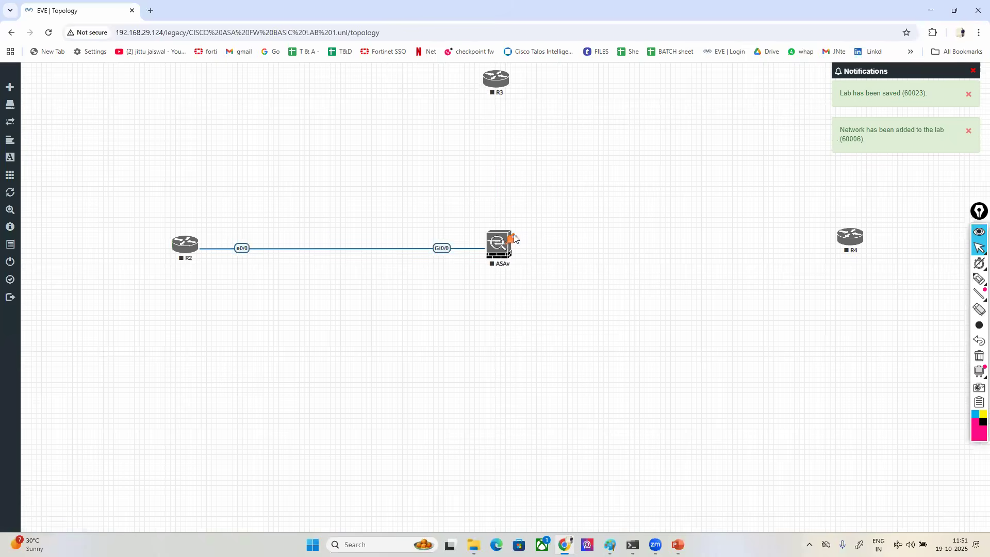
# - Connect ASAv Gi0/1 to R3 e0/0 and Gi0/2 to R4 e0/0, straightening the links by nudging the ASAv and R3
pyautogui.moveTo(513, 238); pyautogui.dragTo(496, 79)
pyautogui.press('Return')
pyautogui.moveTo(508, 238); pyautogui.dragTo(839, 251)
pyautogui.click(514, 350)
pyautogui.moveTo(503, 253); pyautogui.dragTo(506, 246)
pyautogui.moveTo(494, 84); pyautogui.dragTo(501, 82)
# - Add a two-line text label "inside" / "200.200.200.0" at font size 25 and place it above the R2–ASAv link
pyautogui.rightClick(593, 160)
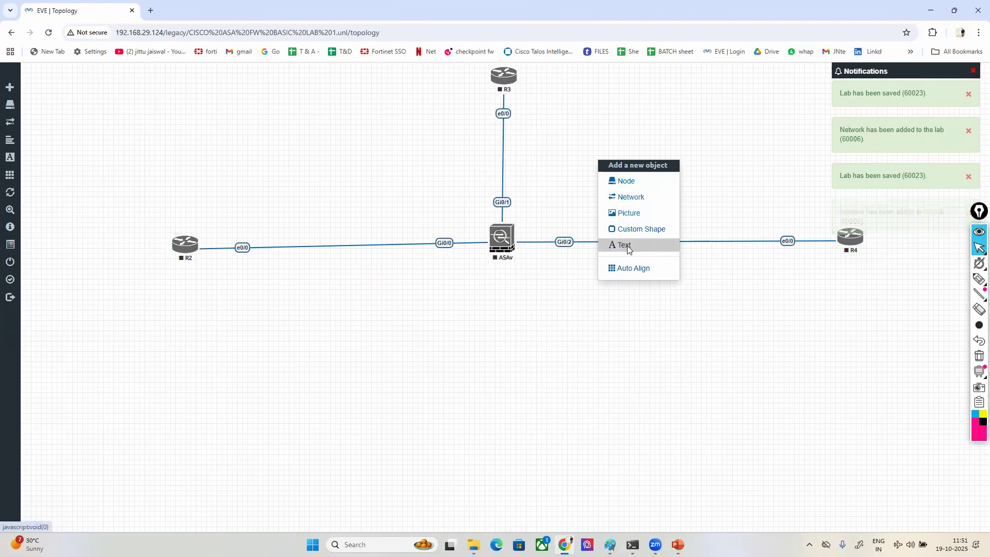
pyautogui.click(626, 246)
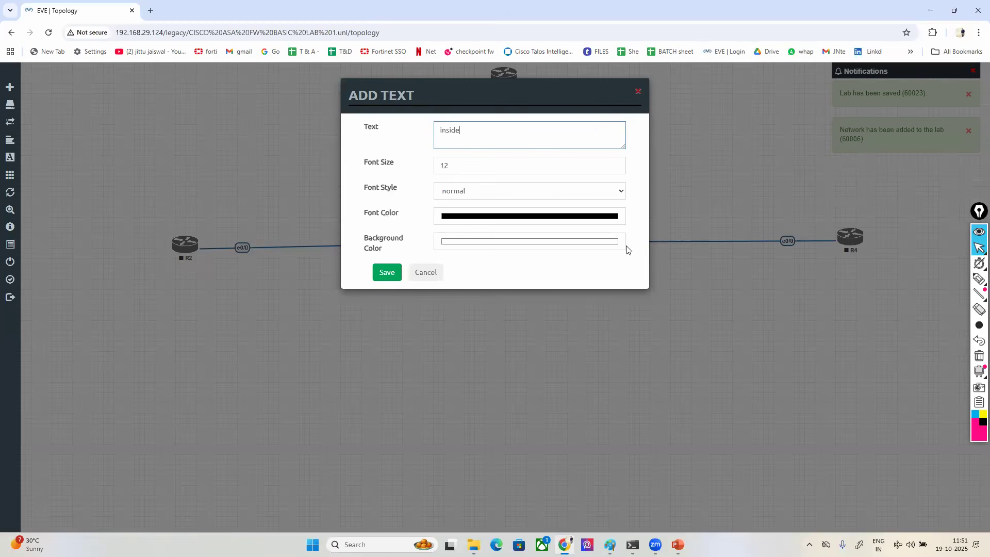
pyautogui.write('inside 200.200.2')
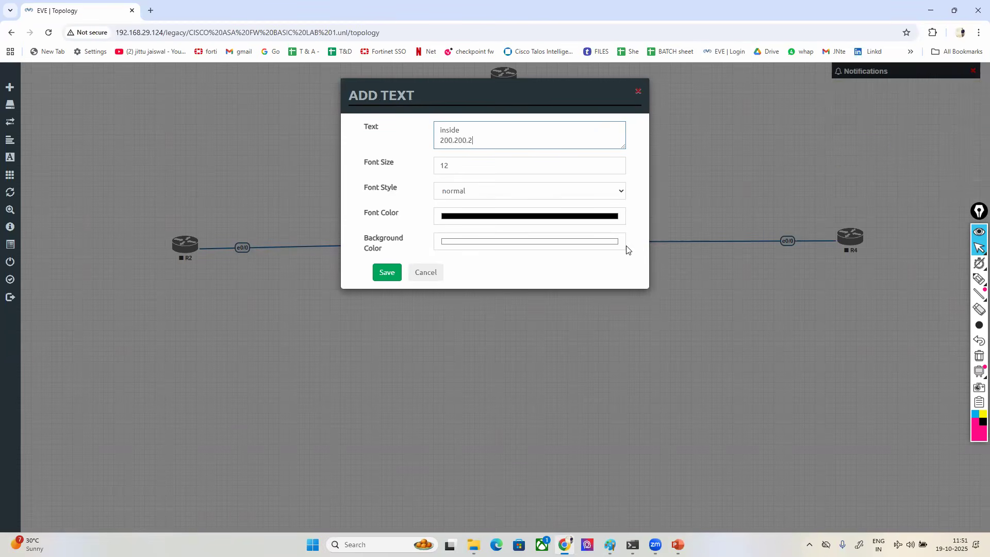
pyautogui.press('Tab')
pyautogui.write('2')
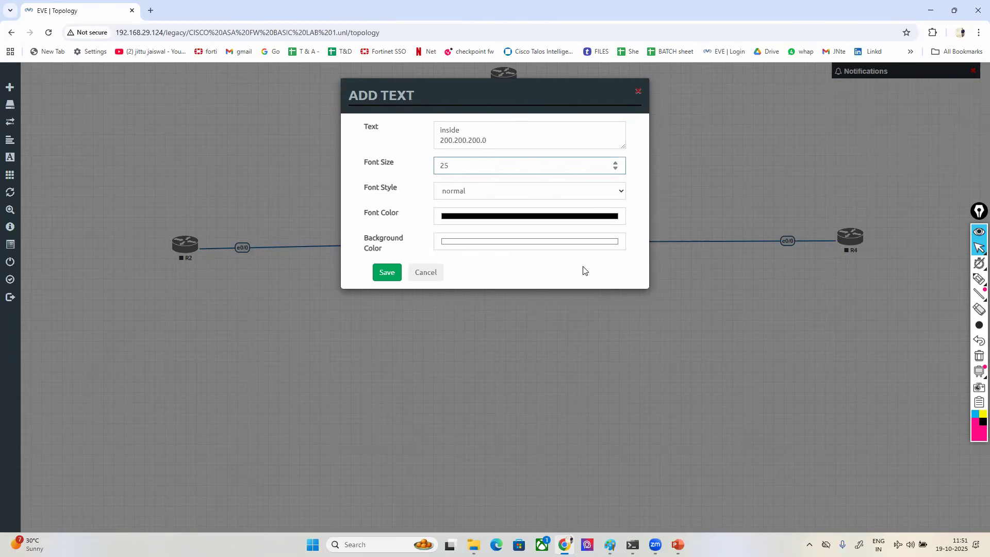
pyautogui.click(387, 272)
pyautogui.moveTo(608, 183); pyautogui.dragTo(303, 216)
# - Add a two-line text label "WAN" / "99.99.99.0/24" at font size 25 and place it above the ASAv–R4 link
pyautogui.rightClick(662, 178)
pyautogui.click(686, 259)
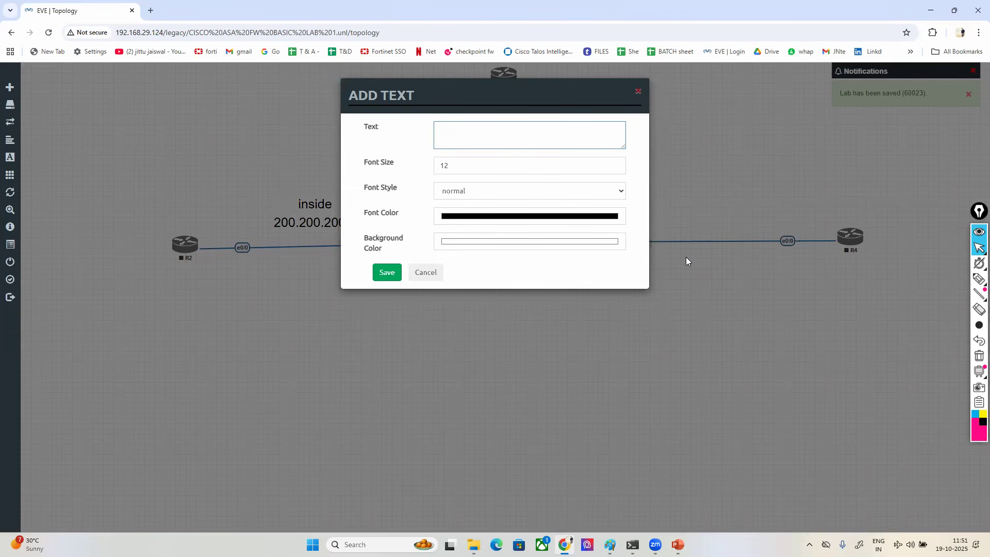
pyautogui.write('WAN 99.99.99.0/24')
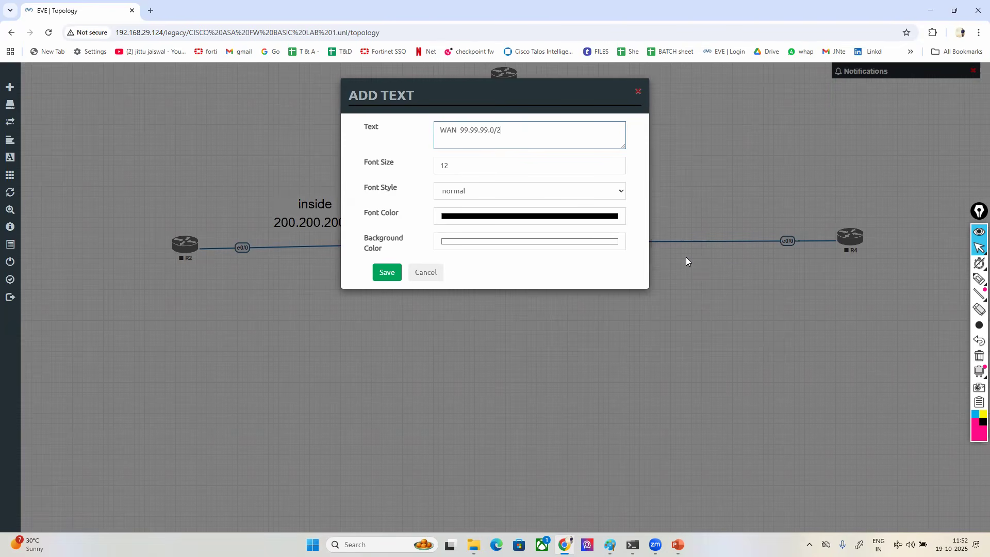
pyautogui.press('Return')
pyautogui.press('Tab')
pyautogui.write('25')
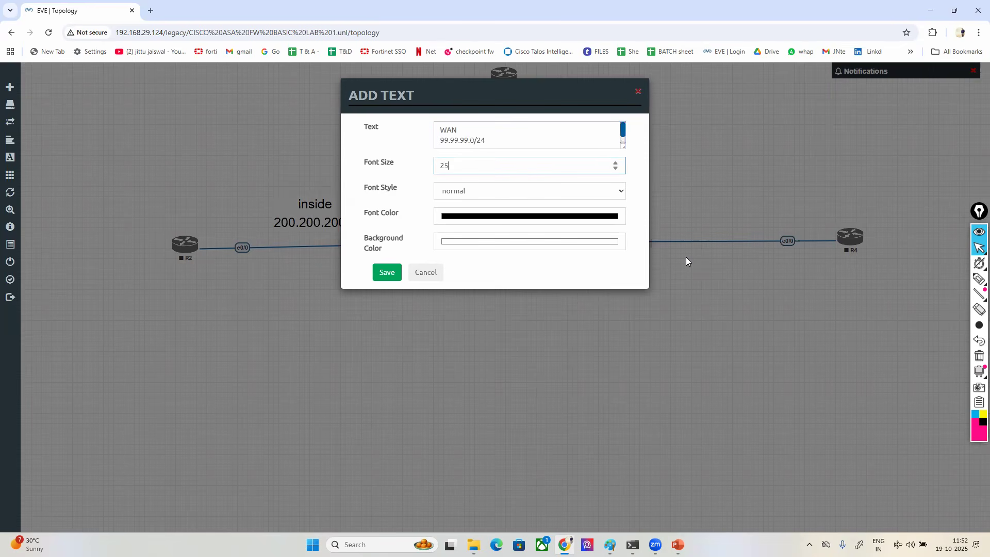
pyautogui.click(382, 274)
pyautogui.moveTo(697, 186); pyautogui.dragTo(719, 198)
# - Add a dark red two-line text label "DMZ" / "10.1.23.0/24" at font size 25 and place it beside R3
pyautogui.rightClick(445, 281)
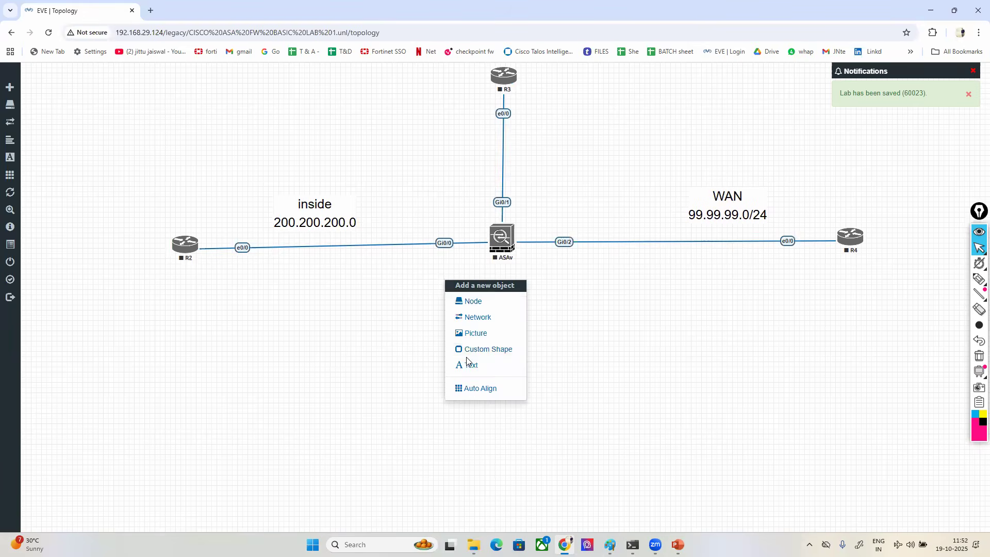
pyautogui.click(468, 365)
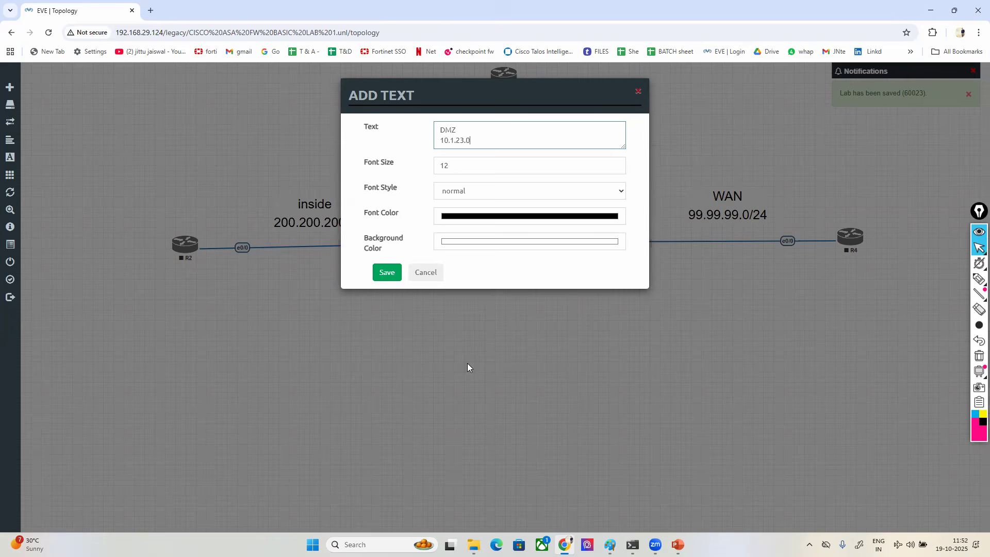
pyautogui.write('DMZ 10.1.23.0/24')
pyautogui.press('Tab')
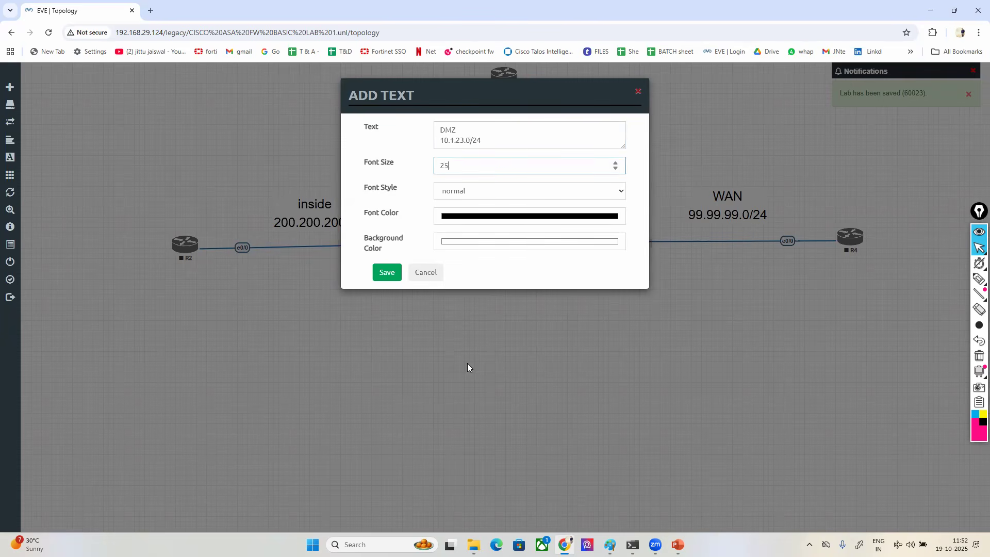
pyautogui.click(571, 217)
pyautogui.click(544, 263)
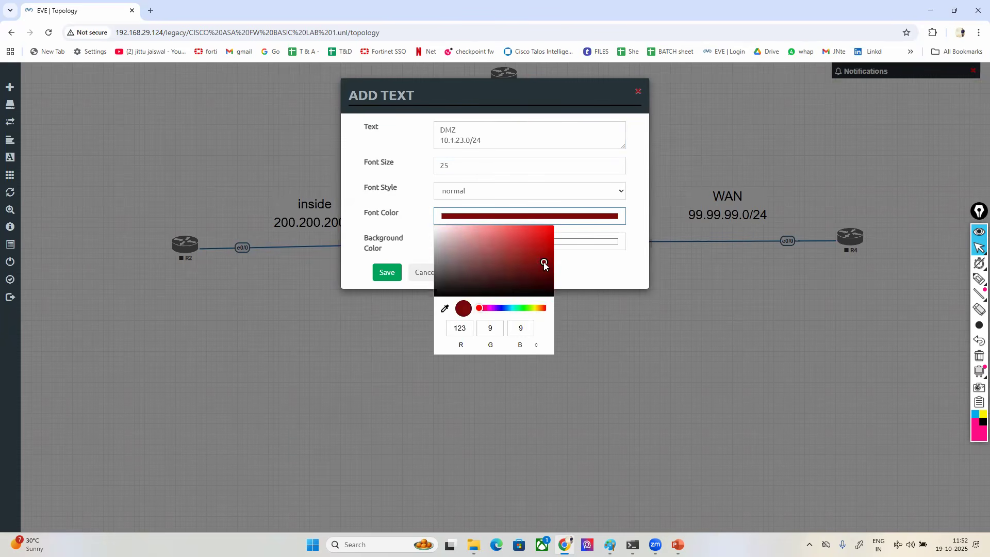
pyautogui.click(390, 213)
pyautogui.click(387, 272)
pyautogui.moveTo(475, 297); pyautogui.dragTo(434, 90)
# - Give the DMZ label a green background and nudge the DMZ, inside and WAN labels into position
pyautogui.rightClick(439, 93)
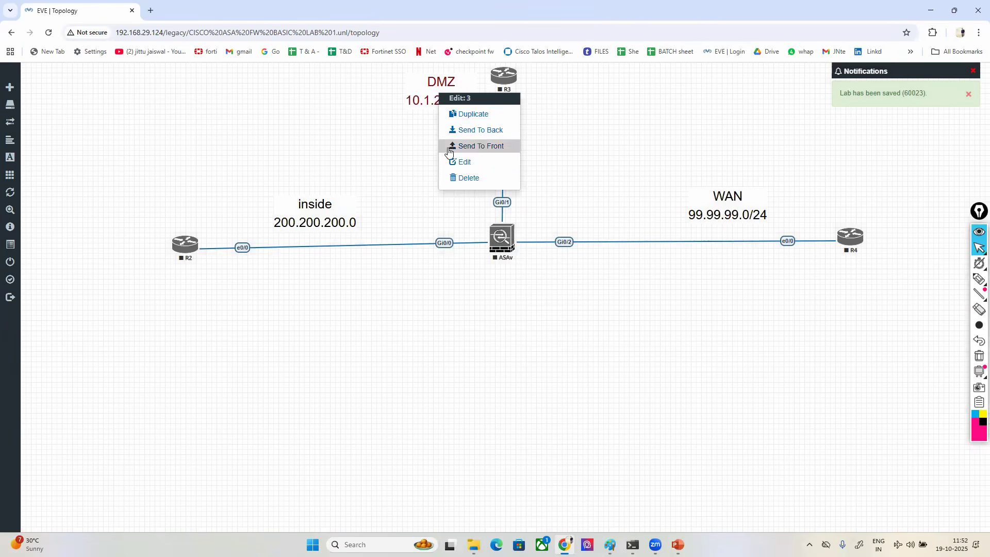
pyautogui.click(461, 163)
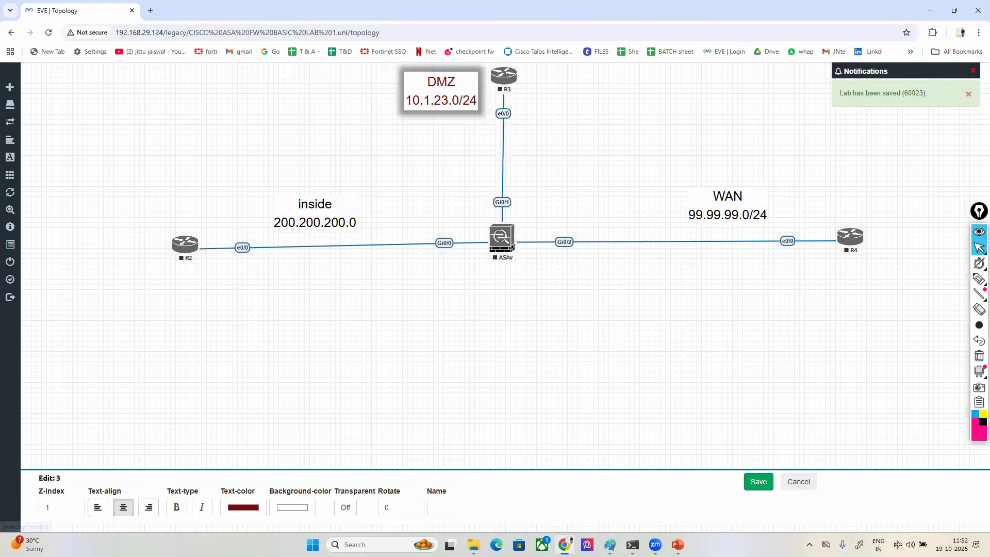
pyautogui.click(281, 508)
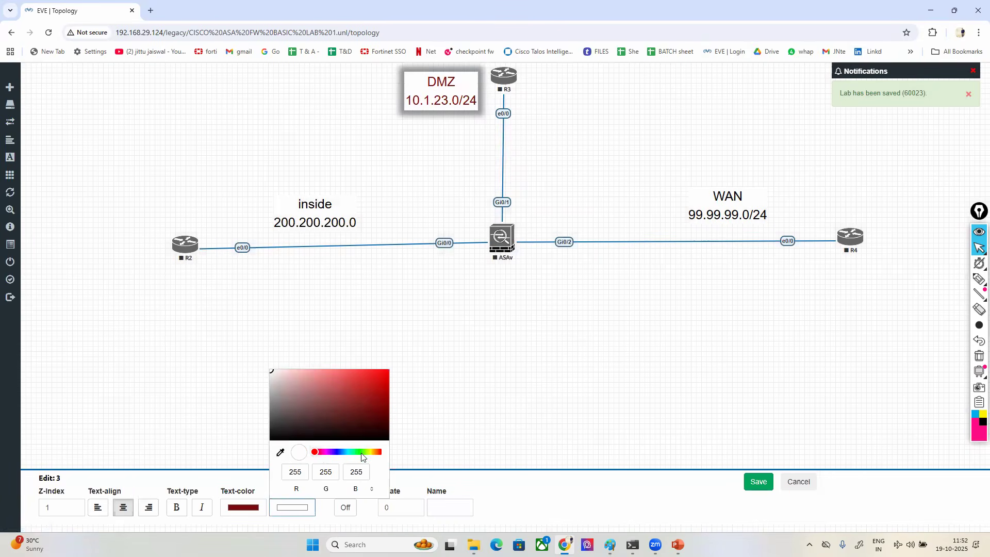
pyautogui.click(361, 452)
pyautogui.click(356, 397)
pyautogui.click(758, 481)
pyautogui.moveTo(438, 82); pyautogui.dragTo(445, 89)
pyautogui.moveTo(317, 222); pyautogui.dragTo(320, 221)
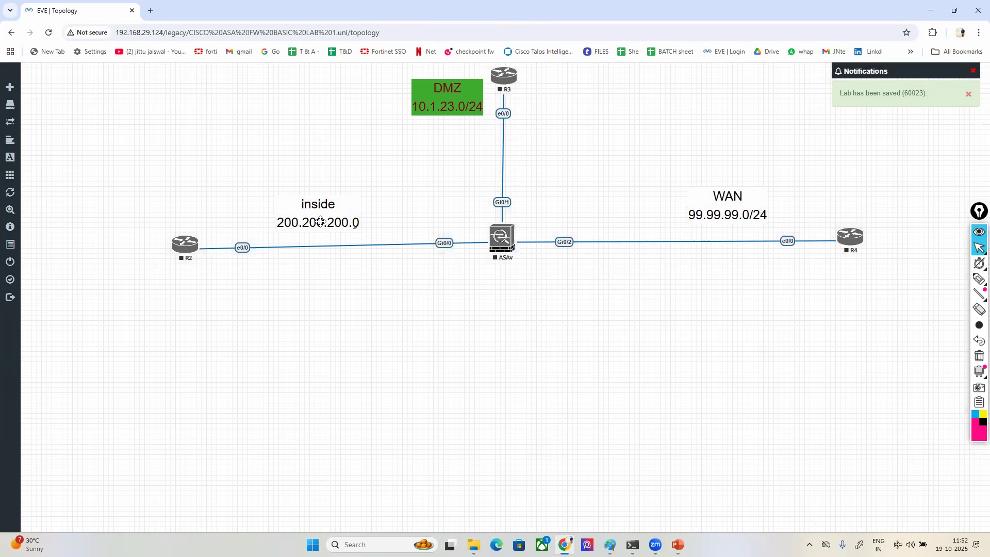
pyautogui.moveTo(743, 216); pyautogui.dragTo(737, 215)
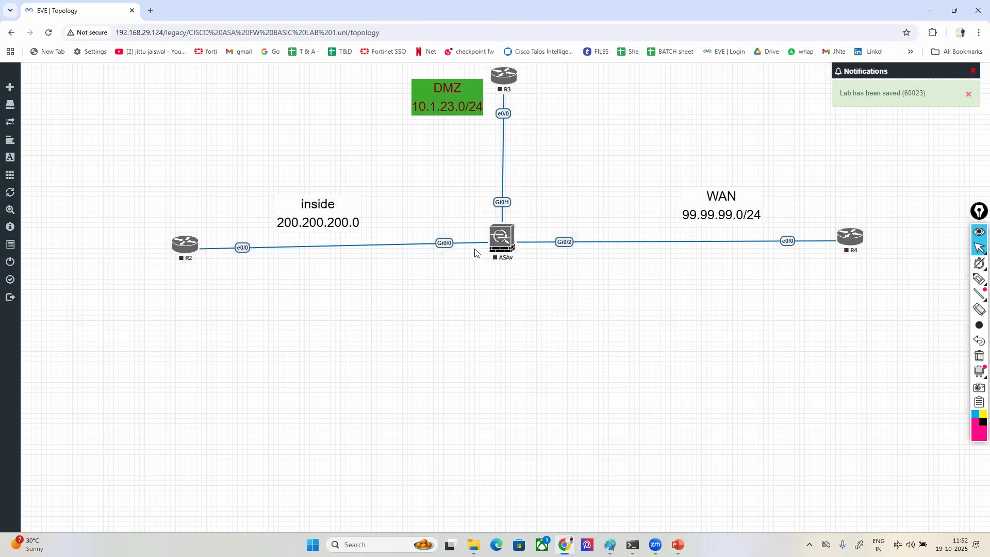
# - Start the ASAv firewall and router R2
pyautogui.rightClick(502, 241)
pyautogui.click(524, 269)
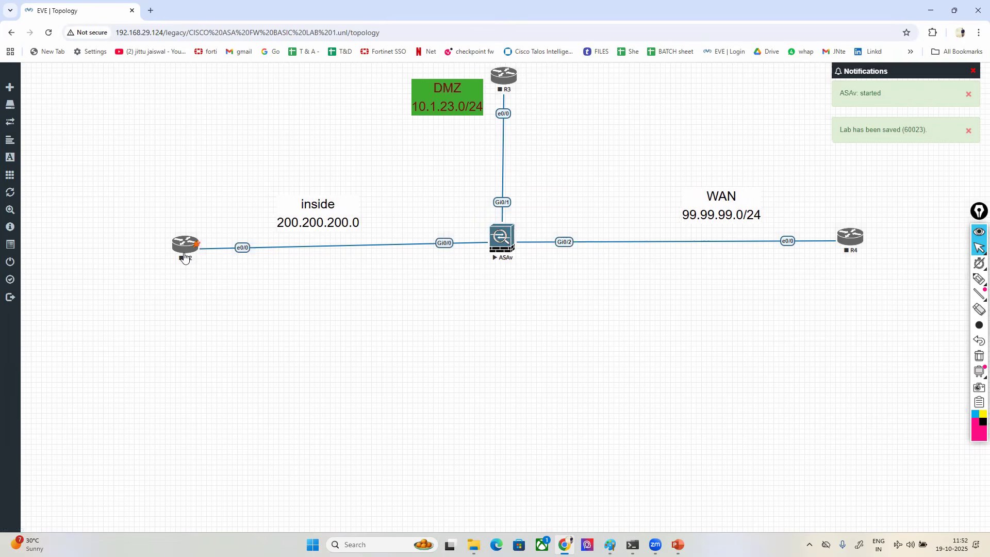
pyautogui.rightClick(184, 257)
pyautogui.click(232, 277)
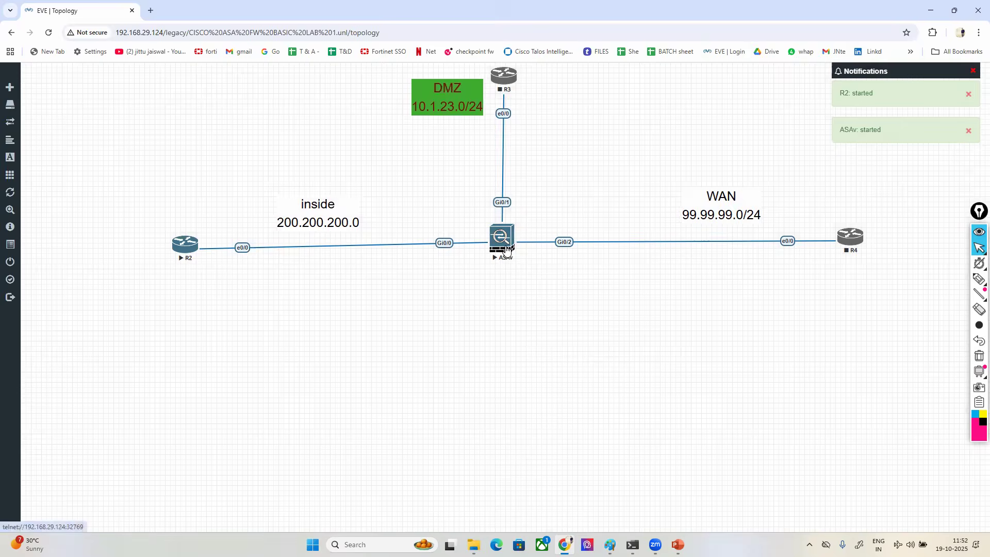
# - Open the ASAv console, move its window over the middle of the topology and widen it, then return to the topology
pyautogui.click(504, 242)
pyautogui.click(490, 112)
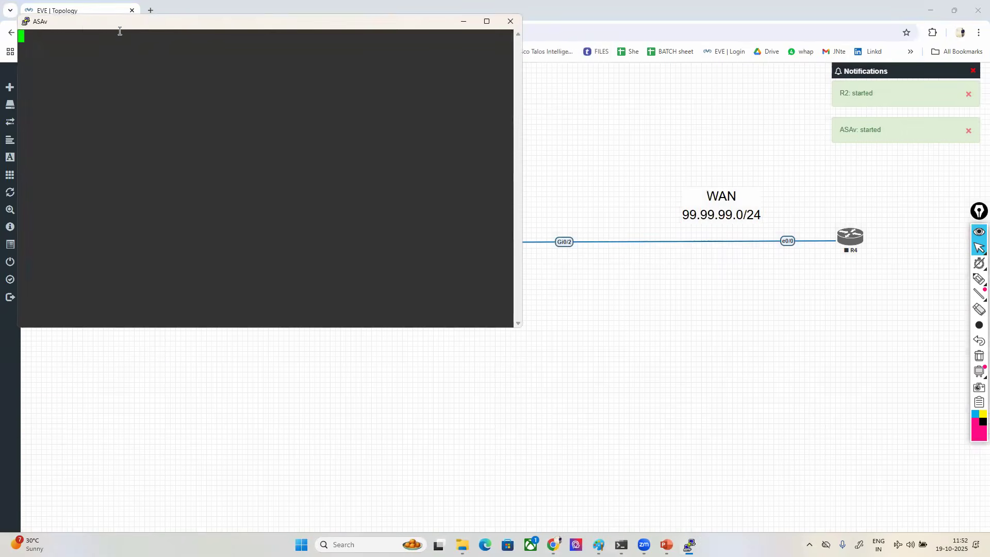
pyautogui.moveTo(116, 26); pyautogui.dragTo(509, 124)
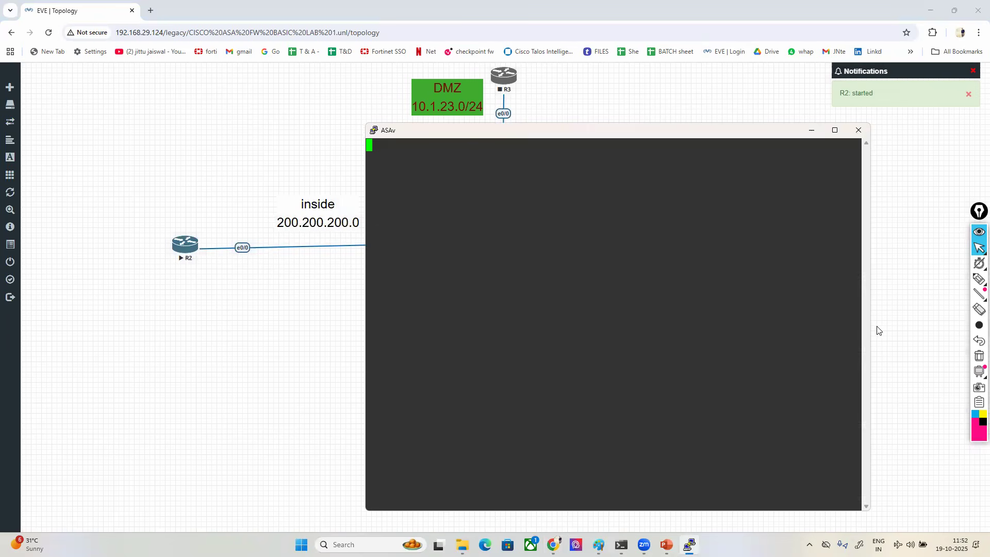
pyautogui.moveTo(870, 323); pyautogui.dragTo(945, 323)
pyautogui.click(195, 281)
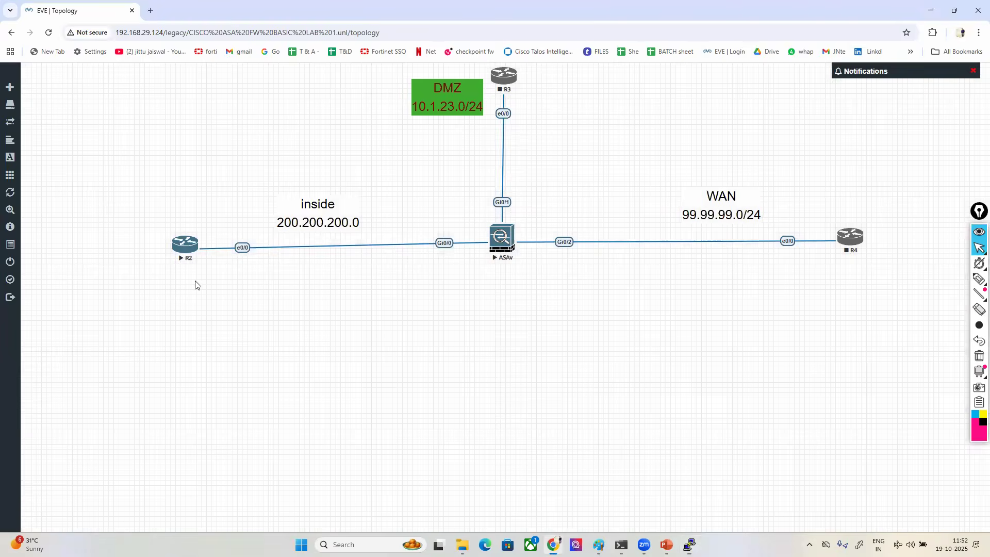
# - Open the R2 console, move its window down and bring the ASAv console to the front
pyautogui.click(184, 248)
pyautogui.click(456, 114)
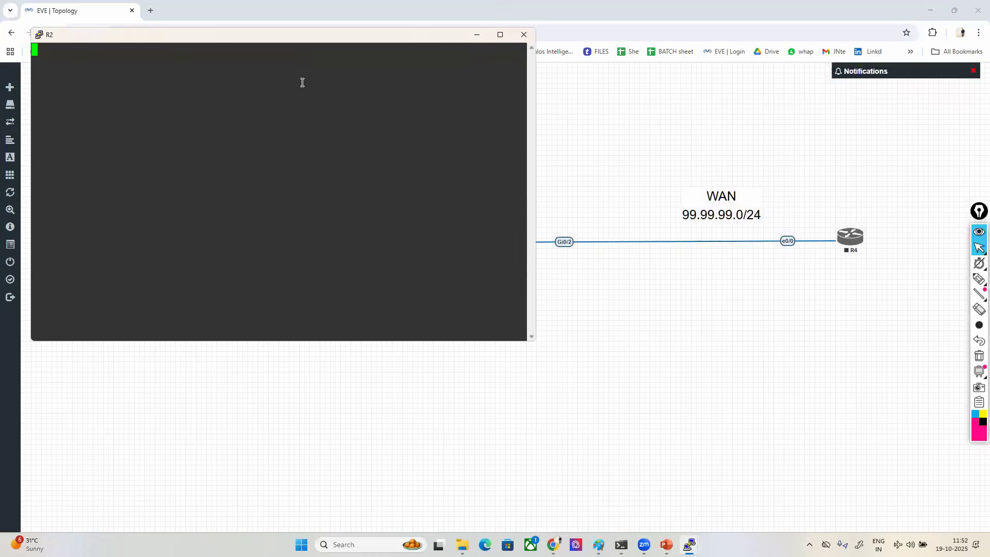
pyautogui.moveTo(114, 40); pyautogui.dragTo(119, 175)
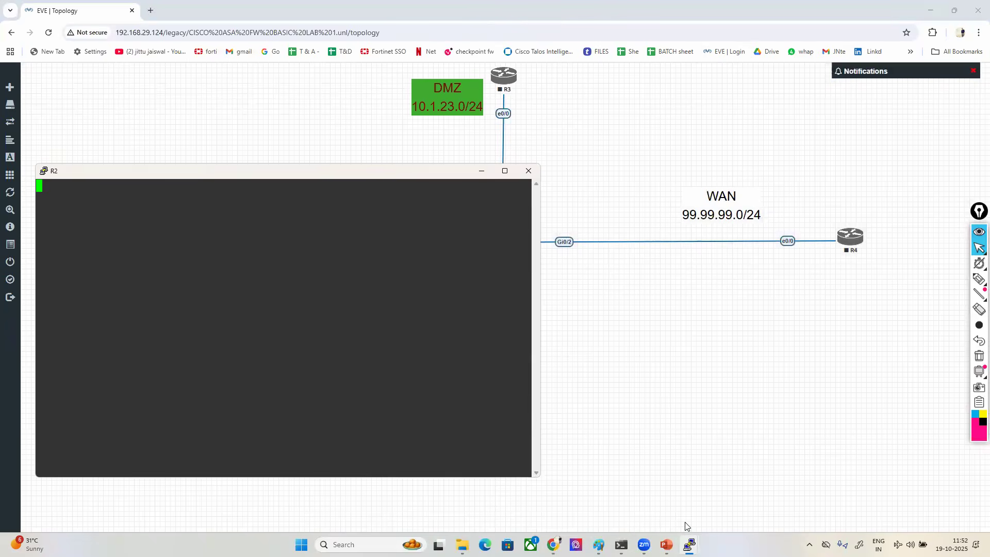
pyautogui.click(690, 544)
pyautogui.click(635, 490)
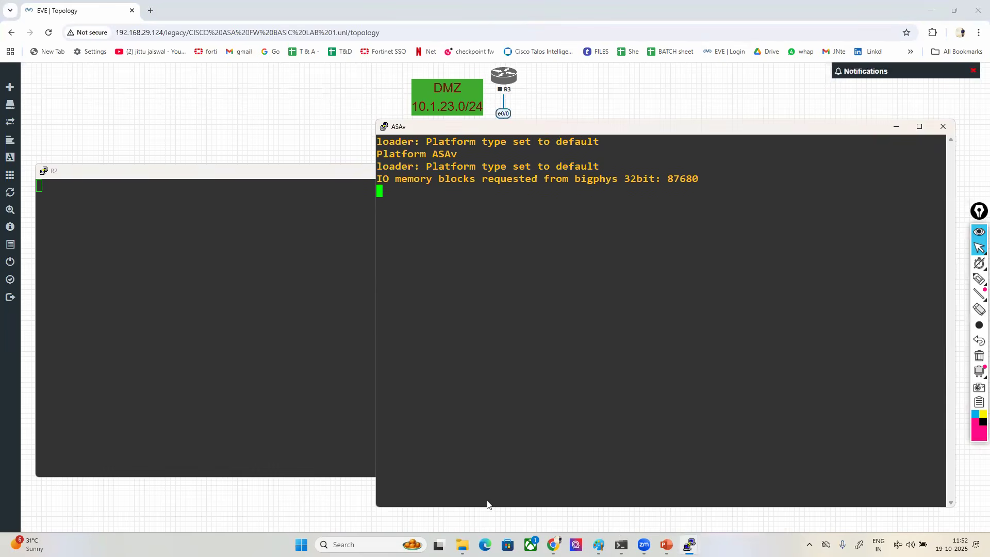
# - Switch to File Explorer and browse up from CCNP PPT to the T7 (E:) drive
pyautogui.click(462, 544)
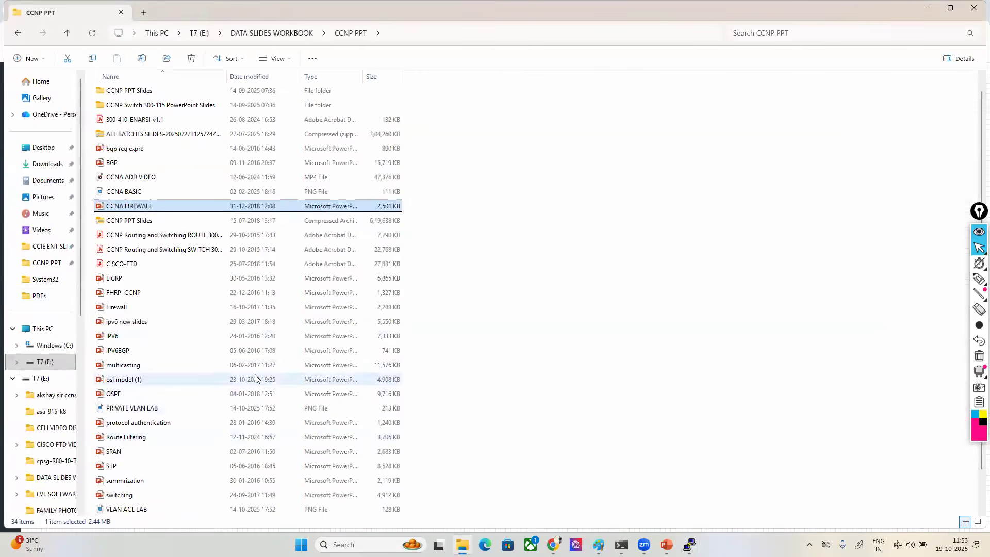
pyautogui.press('BackSpace')
pyautogui.press('BackSpace')
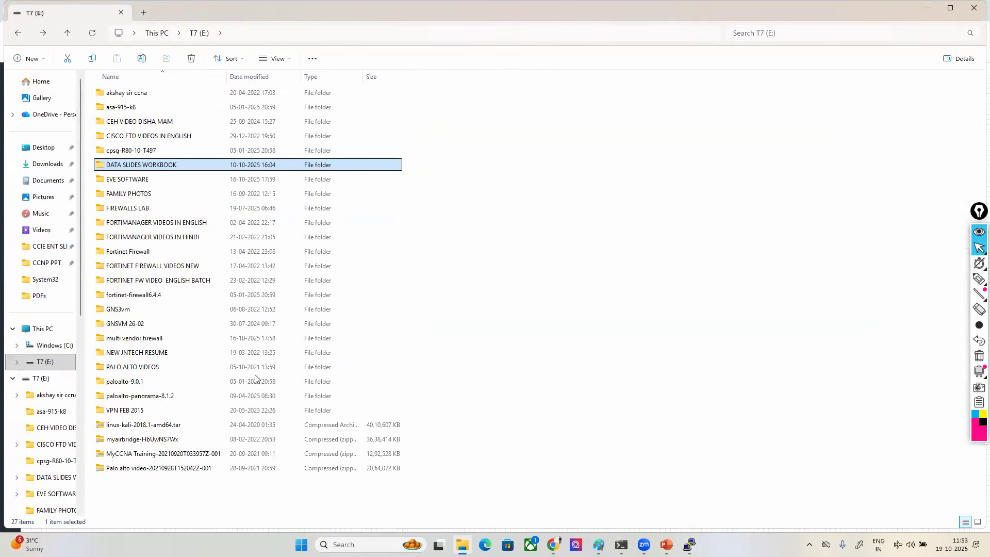
# - Open the bookmarked EVE server in a new Chrome tab and sign in as admin with the account password
pyautogui.click(553, 544)
pyautogui.hotkey('ctrl', 't')
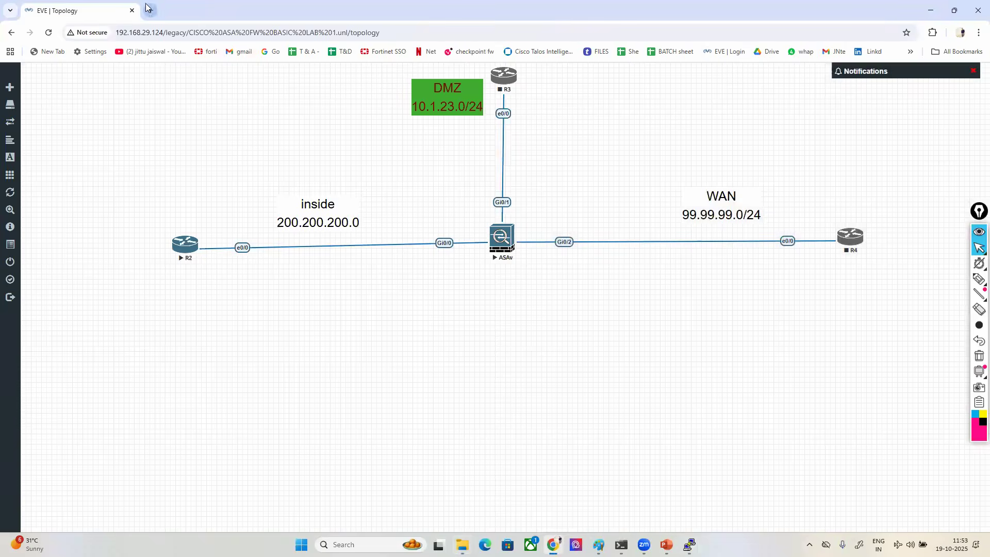
pyautogui.click(722, 52)
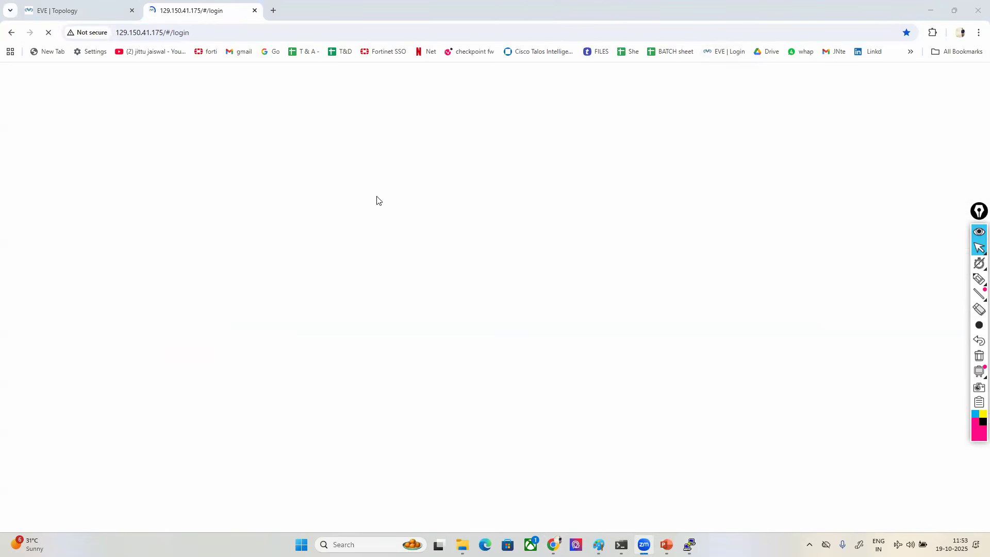
pyautogui.click(464, 264)
pyautogui.write('admin')
pyautogui.press('Tab')
pyautogui.write('e')
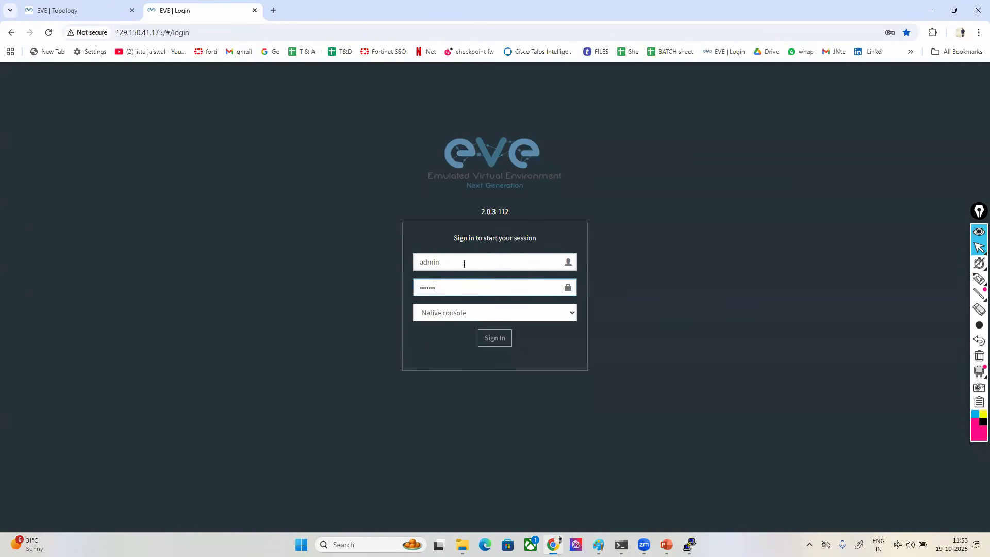
pyautogui.press('Return')
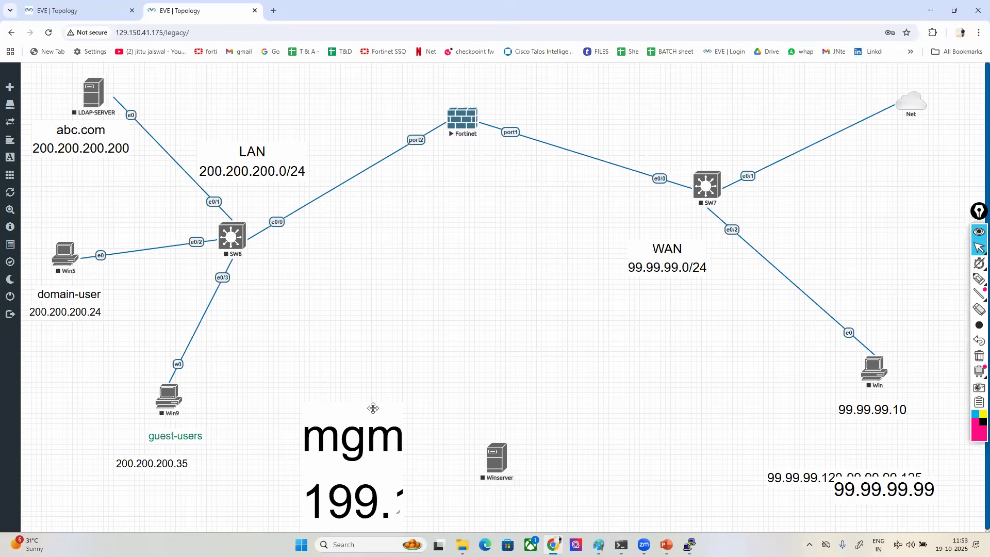
# - Stop the Fortinet node and add a Cisco ASA node with its template settings below it
pyautogui.rightClick(460, 128)
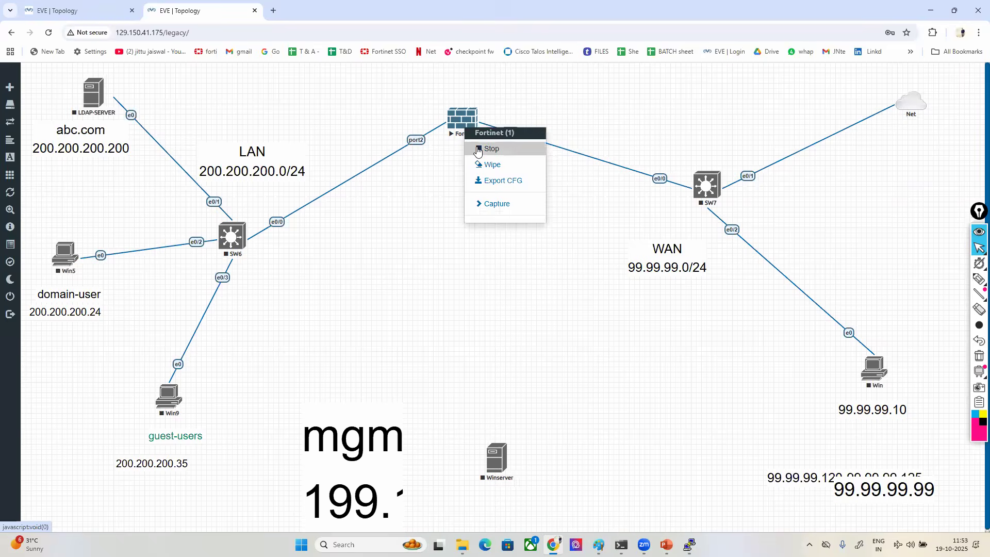
pyautogui.click(482, 157)
pyautogui.rightClick(443, 245)
pyautogui.click(466, 265)
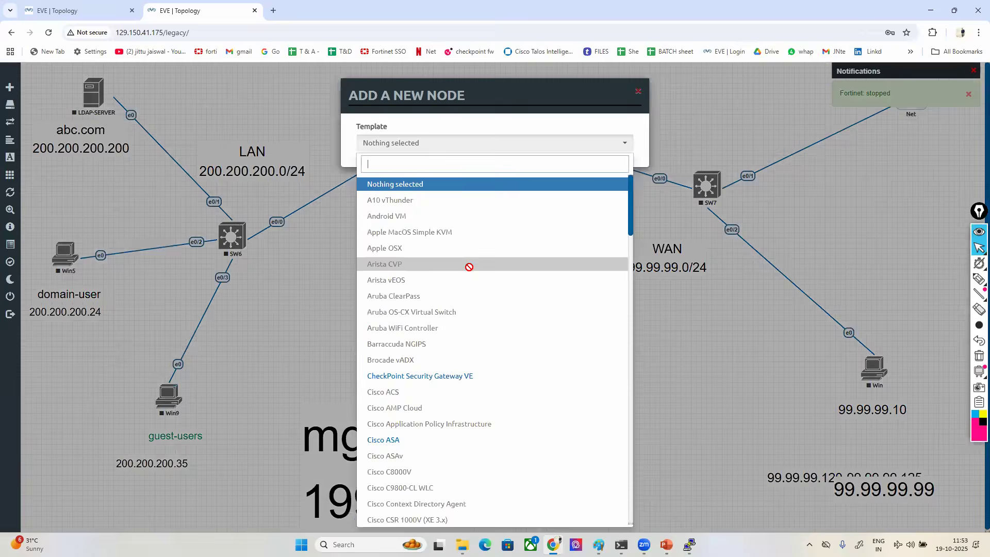
pyautogui.click(392, 440)
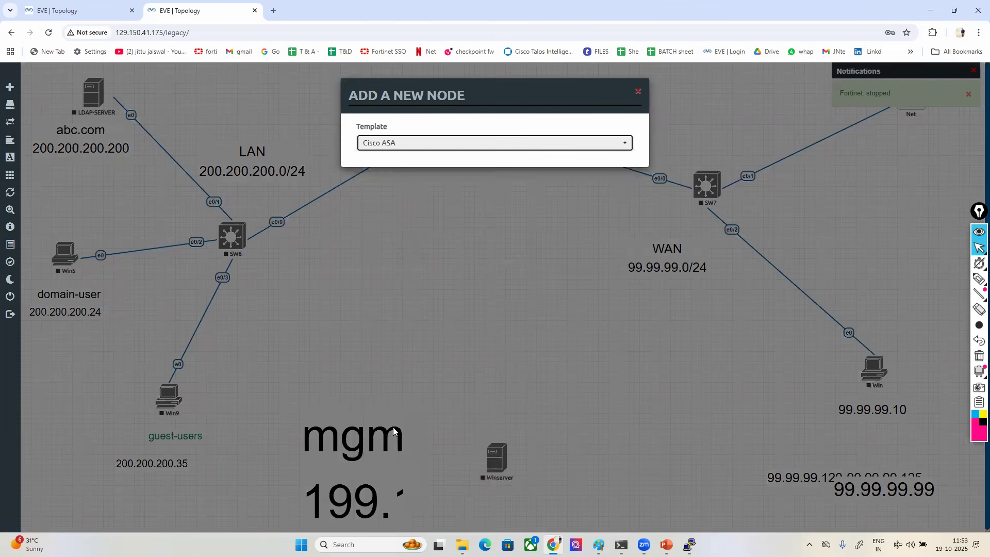
pyautogui.scroll(-3, 420, 392)
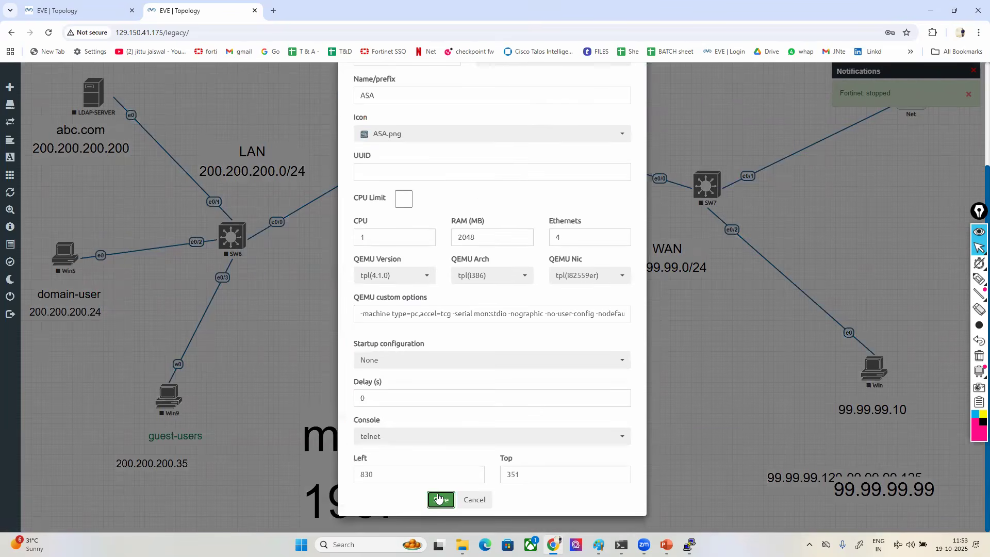
pyautogui.click(441, 500)
pyautogui.rightClick(463, 261)
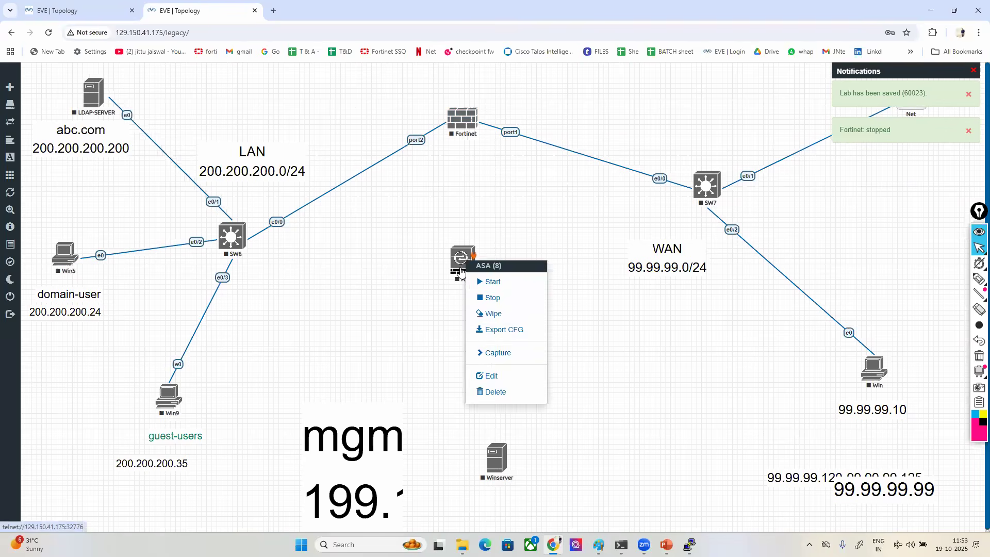
pyautogui.click(415, 261)
# - Move the mgm and WAN labels and the Winserver node out of the way, reposition the ASA lower and start it
pyautogui.moveTo(341, 446); pyautogui.dragTo(292, 192)
pyautogui.moveTo(637, 243); pyautogui.dragTo(438, 125)
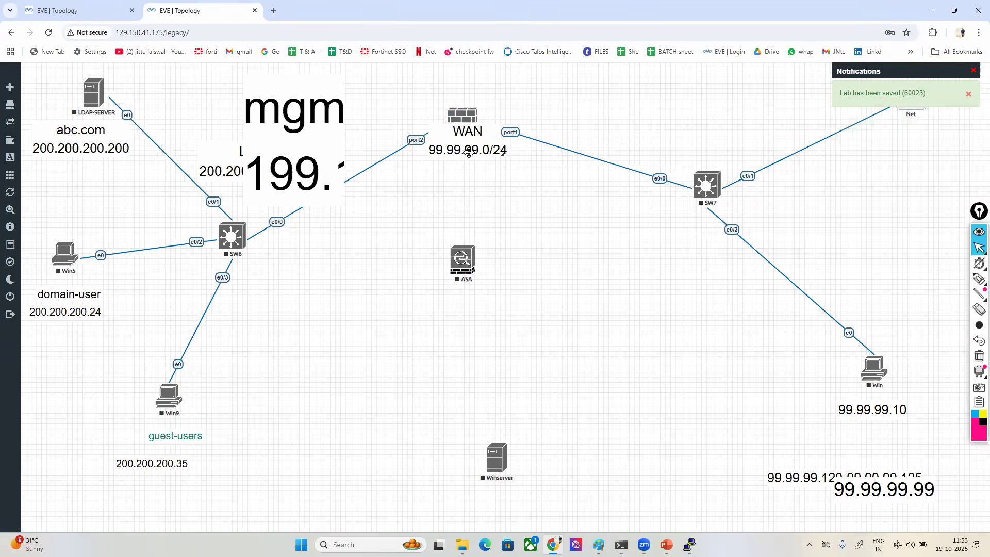
pyautogui.moveTo(503, 474); pyautogui.dragTo(171, 162)
pyautogui.moveTo(461, 271); pyautogui.dragTo(490, 342)
pyautogui.rightClick(499, 335)
pyautogui.click(517, 352)
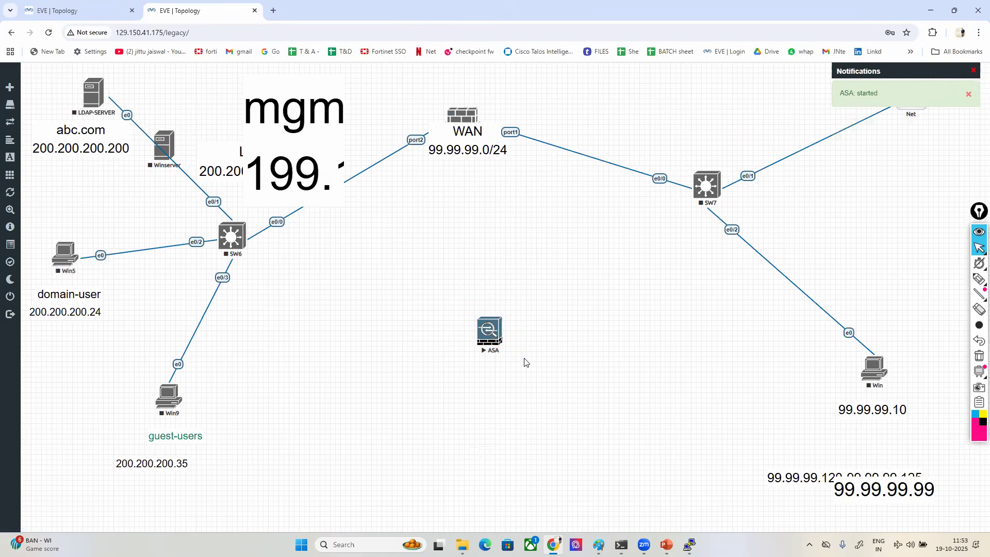
# - Return to the CISCO ASA FW BASIC LAB topology and arrange the R2 and ASAv console windows so both are visible
pyautogui.click(79, 11)
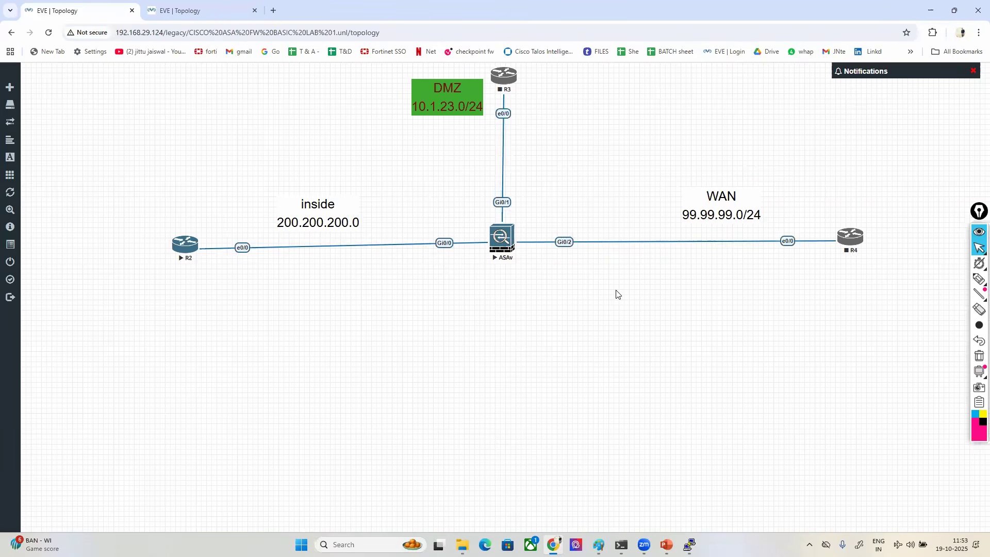
pyautogui.moveTo(690, 544)
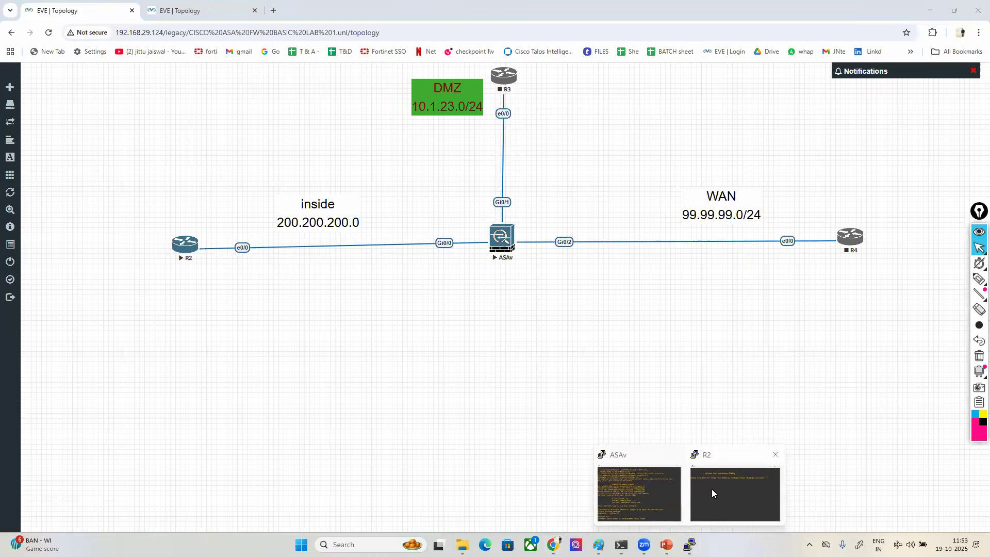
pyautogui.click(629, 485)
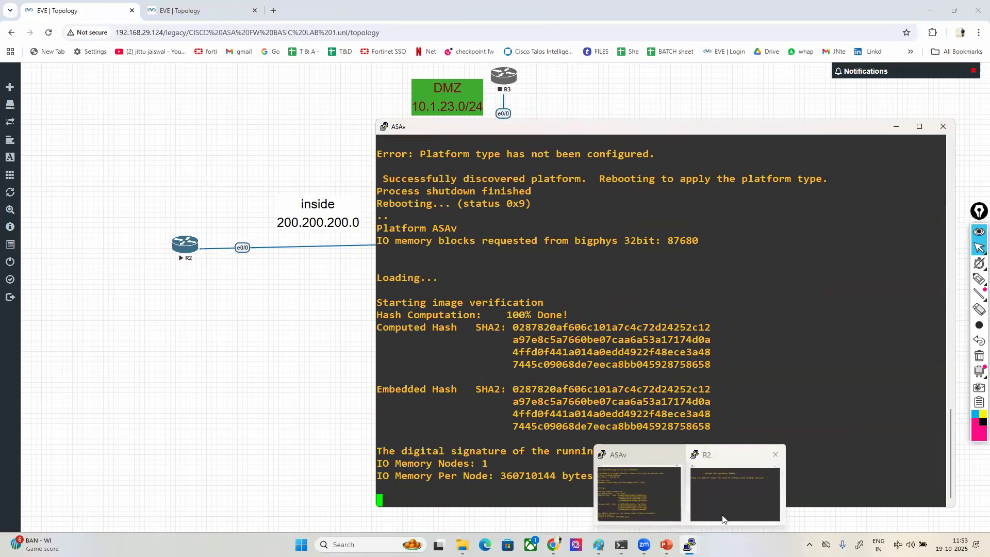
pyautogui.click(723, 518)
pyautogui.moveTo(238, 177); pyautogui.dragTo(229, 304)
pyautogui.click(551, 131)
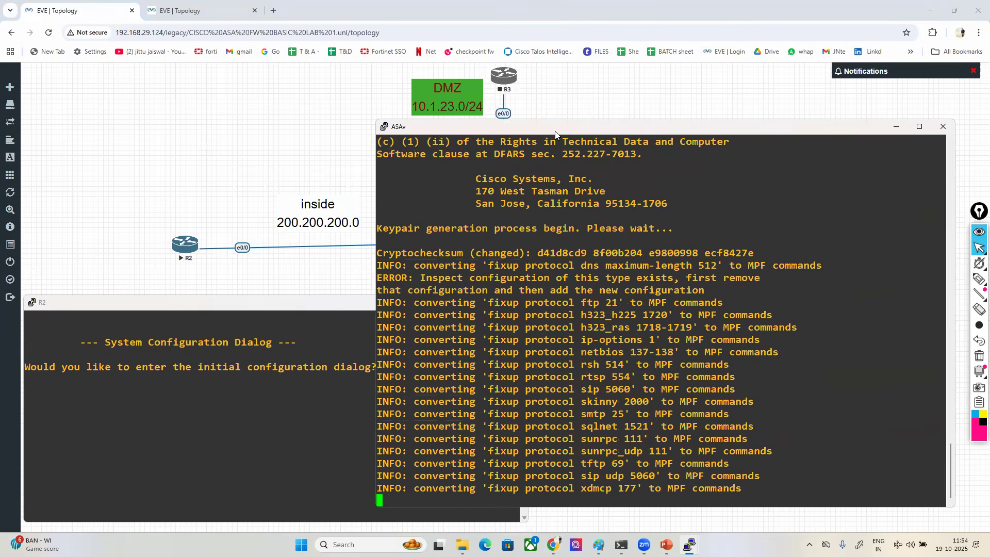
pyautogui.moveTo(555, 131); pyautogui.dragTo(552, 76)
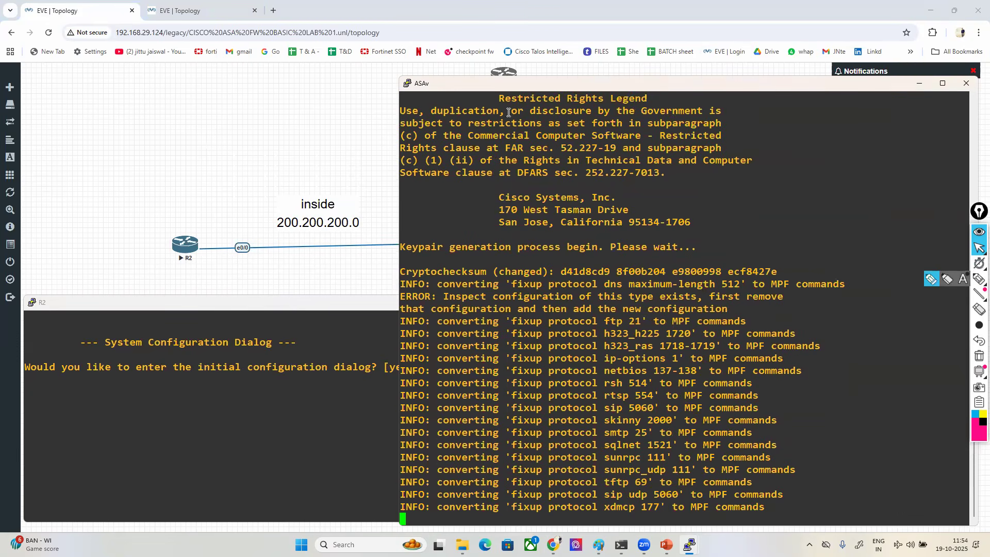
# - Annotate the screen with a box around the ASAv window title and boxed, circled ASA and ASAv labels with an arrow to ASAv
pyautogui.click(931, 279)
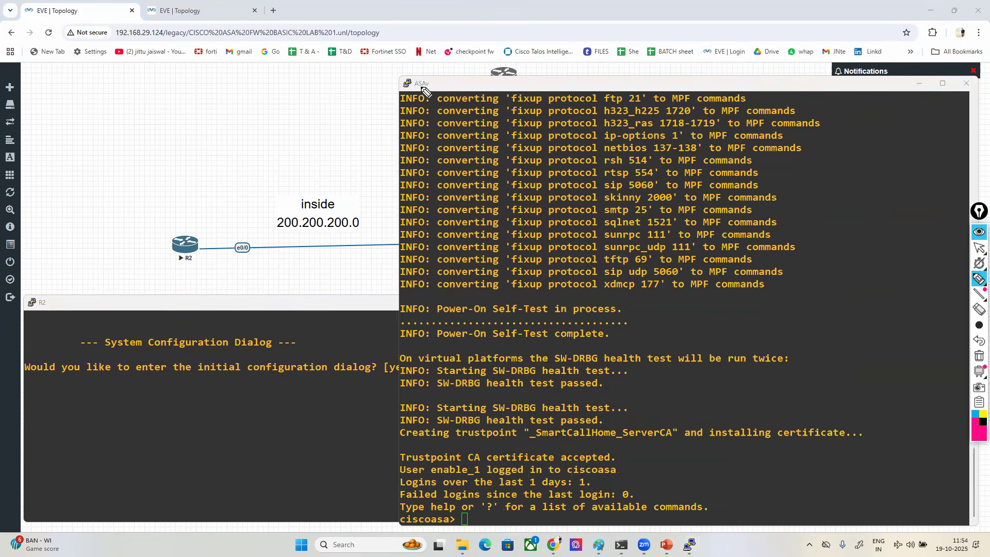
pyautogui.moveTo(411, 99)
pyautogui.mouseDown()
pyautogui.moveTo(447, 75)
pyautogui.moveTo(404, 97)
pyautogui.moveTo(412, 107)
pyautogui.mouseUp()
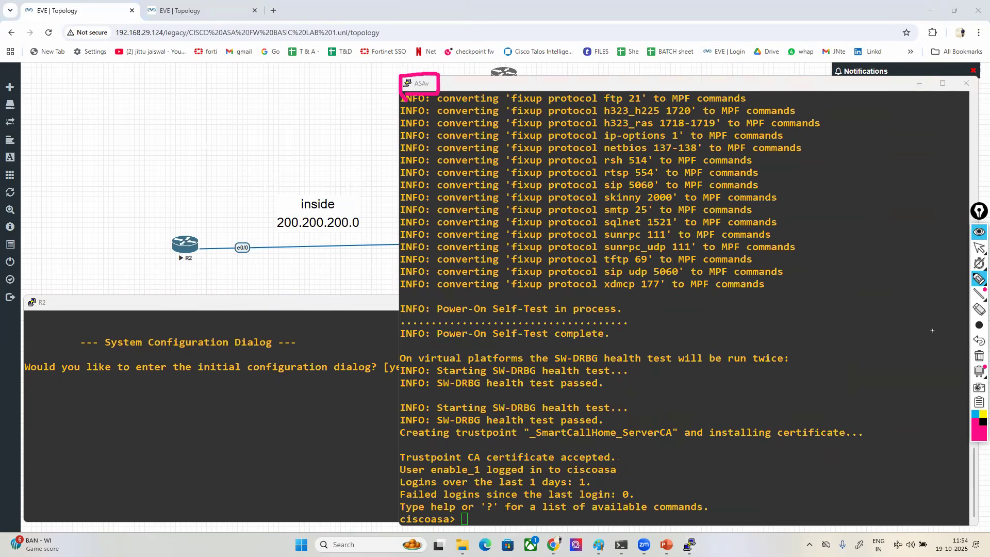
pyautogui.moveTo(140, 152)
pyautogui.mouseDown()
pyautogui.moveTo(162, 128)
pyautogui.moveTo(214, 145)
pyautogui.moveTo(232, 117)
pyautogui.moveTo(117, 150)
pyautogui.moveTo(228, 165)
pyautogui.mouseUp()
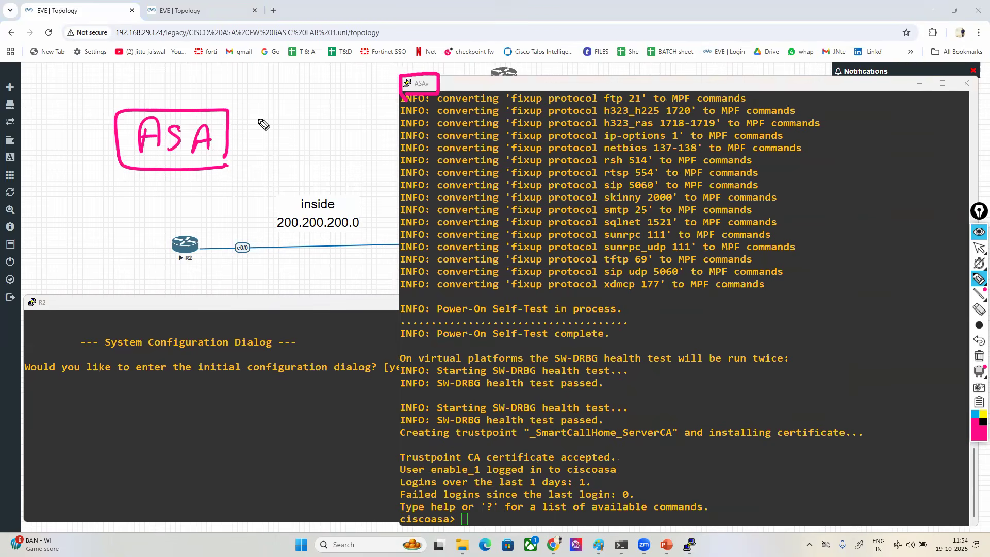
pyautogui.moveTo(247, 312)
pyautogui.mouseDown()
pyautogui.moveTo(351, 304)
pyautogui.moveTo(367, 267)
pyautogui.moveTo(222, 288)
pyautogui.moveTo(325, 336)
pyautogui.moveTo(359, 330)
pyautogui.mouseUp()
pyautogui.moveTo(288, 424); pyautogui.dragTo(282, 345)
pyautogui.moveTo(269, 367); pyautogui.dragTo(304, 358)
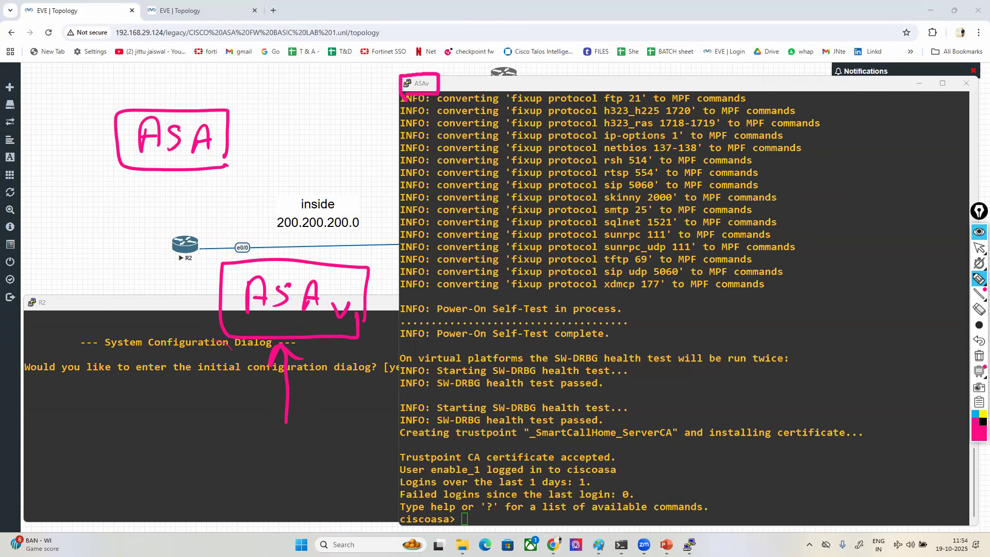
pyautogui.moveTo(370, 281)
pyautogui.mouseDown()
pyautogui.moveTo(222, 273)
pyautogui.moveTo(296, 344)
pyautogui.moveTo(371, 265)
pyautogui.moveTo(214, 306)
pyautogui.moveTo(341, 347)
pyautogui.moveTo(379, 289)
pyautogui.mouseUp()
pyautogui.moveTo(188, 164)
pyautogui.mouseDown()
pyautogui.moveTo(233, 125)
pyautogui.moveTo(109, 143)
pyautogui.moveTo(239, 153)
pyautogui.moveTo(233, 132)
pyautogui.mouseUp()
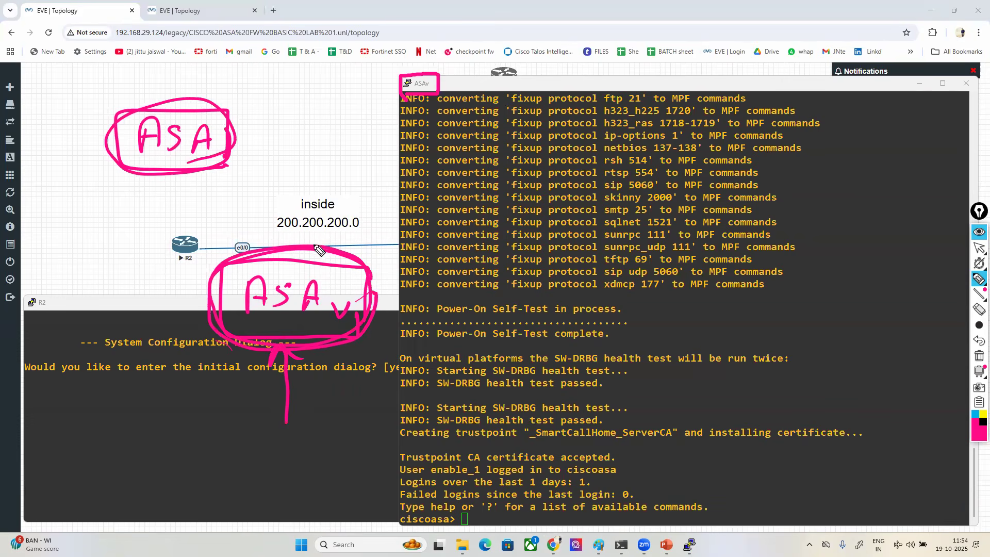
# - Annotate the screen with boxed FTD and FTDv labels and an arrow to FTDv, and clear all annotations
pyautogui.moveTo(329, 217); pyautogui.dragTo(704, 235)
pyautogui.moveTo(838, 272)
pyautogui.mouseDown()
pyautogui.moveTo(831, 309)
pyautogui.moveTo(867, 272)
pyautogui.mouseUp()
pyautogui.moveTo(835, 293)
pyautogui.mouseDown()
pyautogui.moveTo(888, 287)
pyautogui.moveTo(928, 297)
pyautogui.moveTo(813, 262)
pyautogui.moveTo(897, 342)
pyautogui.moveTo(930, 315)
pyautogui.mouseUp()
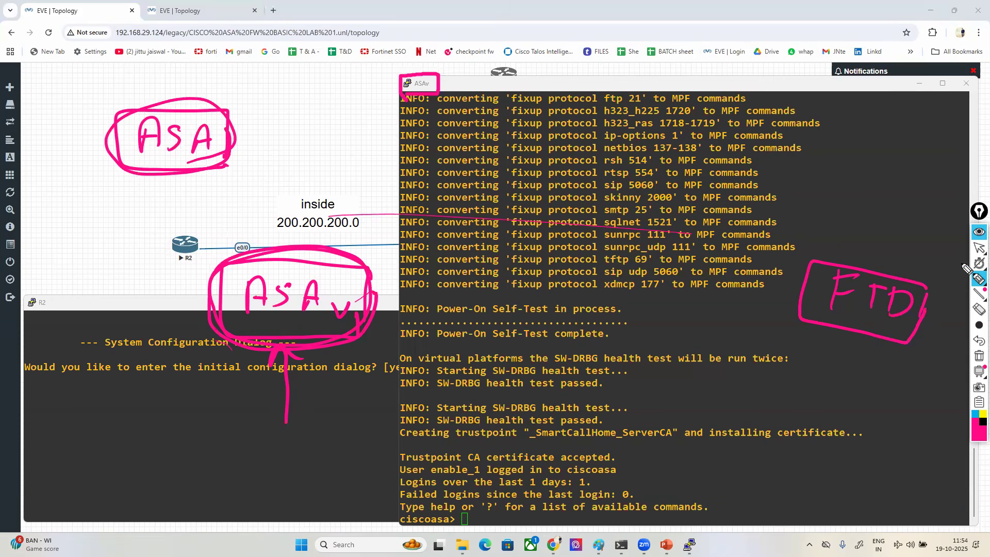
pyautogui.moveTo(773, 398); pyautogui.dragTo(765, 443)
pyautogui.moveTo(770, 402)
pyautogui.mouseDown()
pyautogui.moveTo(799, 397)
pyautogui.moveTo(789, 417)
pyautogui.mouseUp()
pyautogui.moveTo(803, 418)
pyautogui.mouseDown()
pyautogui.moveTo(823, 415)
pyautogui.moveTo(806, 445)
pyautogui.mouseUp()
pyautogui.moveTo(829, 425); pyautogui.dragTo(827, 450)
pyautogui.moveTo(853, 453)
pyautogui.mouseDown()
pyautogui.moveTo(868, 471)
pyautogui.moveTo(891, 455)
pyautogui.moveTo(901, 427)
pyautogui.moveTo(729, 452)
pyautogui.moveTo(898, 487)
pyautogui.moveTo(895, 458)
pyautogui.mouseUp()
pyautogui.moveTo(598, 499); pyautogui.dragTo(729, 466)
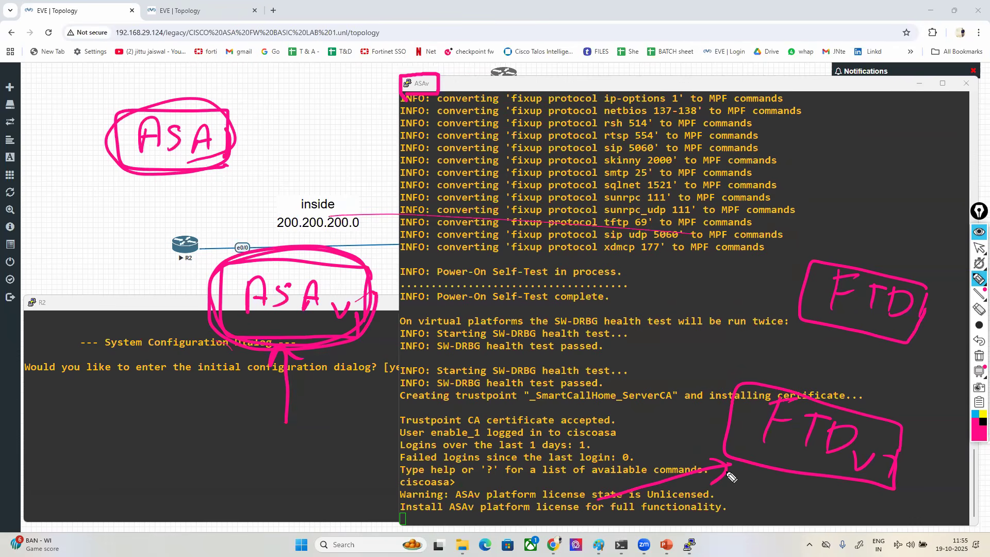
pyautogui.click(978, 355)
pyautogui.click(978, 248)
# - Bring up a fresh prompt in the ASAv console and move its window clear of the DMZ label
pyautogui.click(793, 334)
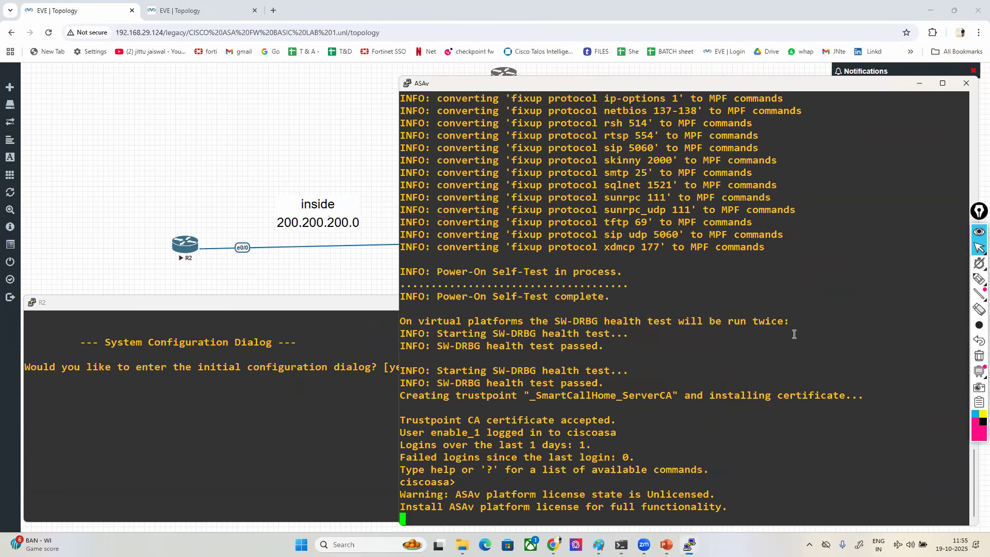
pyautogui.press('Return')
pyautogui.press('Return')
pyautogui.press('Return')
pyautogui.press('Return')
pyautogui.press('Return')
pyautogui.press('Return')
pyautogui.press('Return')
pyautogui.press('Return')
pyautogui.press('Return')
pyautogui.press('Return')
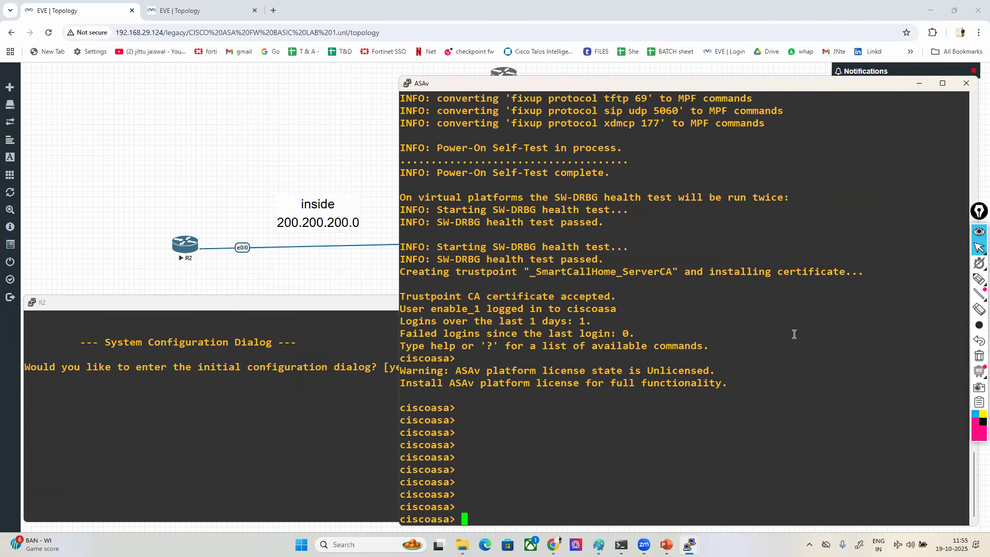
pyautogui.moveTo(597, 77); pyautogui.dragTo(492, 119)
# - Enter privileged mode on the ASAv with ena, abandon a show version command and exit the session
pyautogui.press('Return')
pyautogui.press('Return')
pyautogui.press('Return')
pyautogui.press('Return')
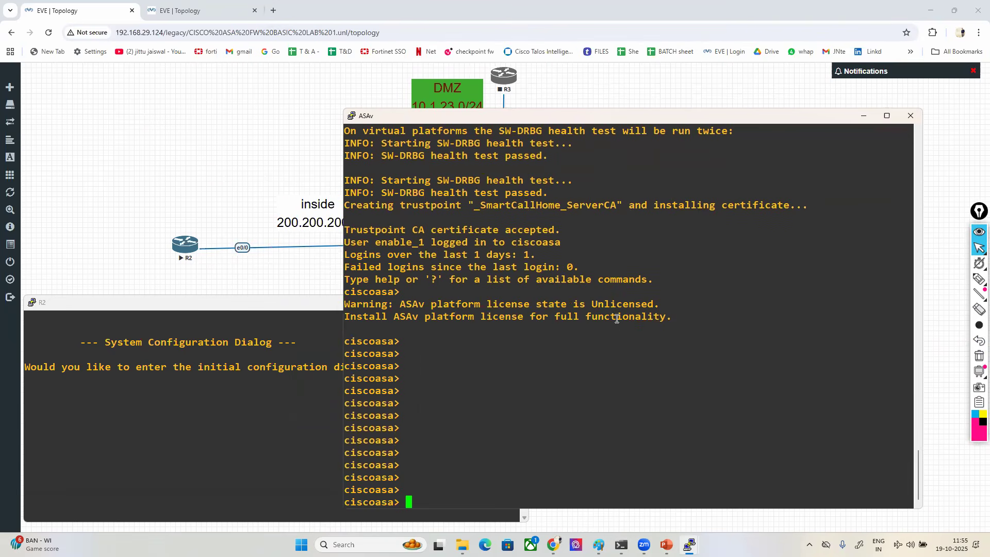
pyautogui.write('ena')
pyautogui.press('Return')
pyautogui.press('Return')
pyautogui.press('Return')
pyautogui.press('Return')
pyautogui.write('sh ver')
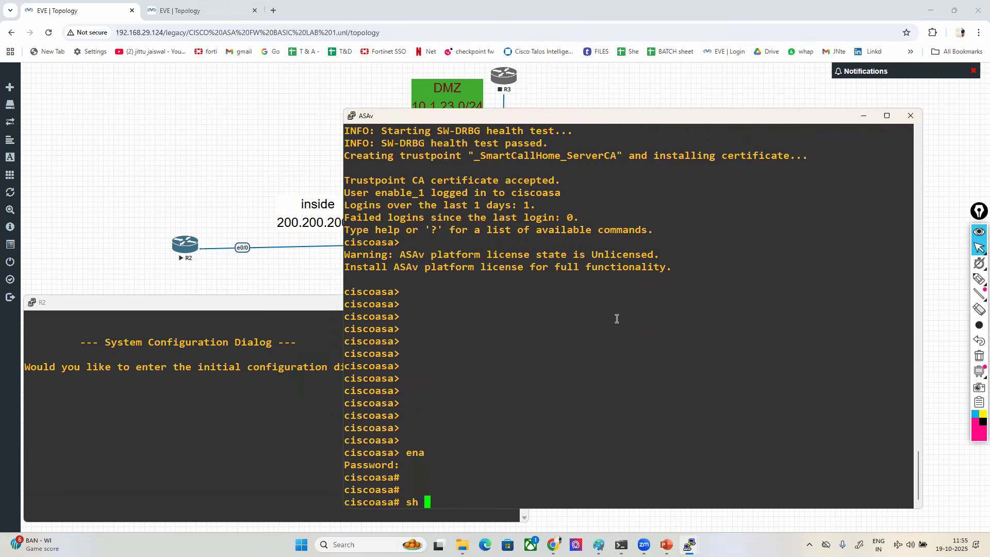
pyautogui.press('Tab')
pyautogui.press('BackSpace')
pyautogui.press('BackSpace')
pyautogui.press('BackSpace')
pyautogui.press('BackSpace')
pyautogui.press('BackSpace')
pyautogui.press('BackSpace')
pyautogui.press('BackSpace')
pyautogui.press('BackSpace')
pyautogui.press('BackSpace')
pyautogui.press('BackSpace')
pyautogui.write('exi')
# - Enter privileged mode on the ASAv with the enable command, leaving the password empty
pyautogui.press('Return')
pyautogui.press('Return')
pyautogui.press('Return')
pyautogui.write('ena')
pyautogui.press('Tab')
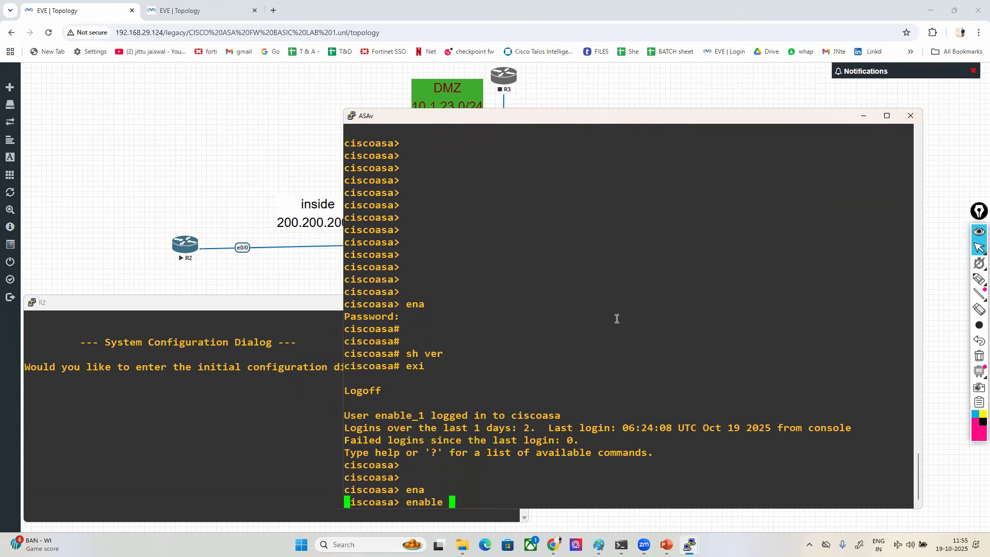
pyautogui.press('Return')
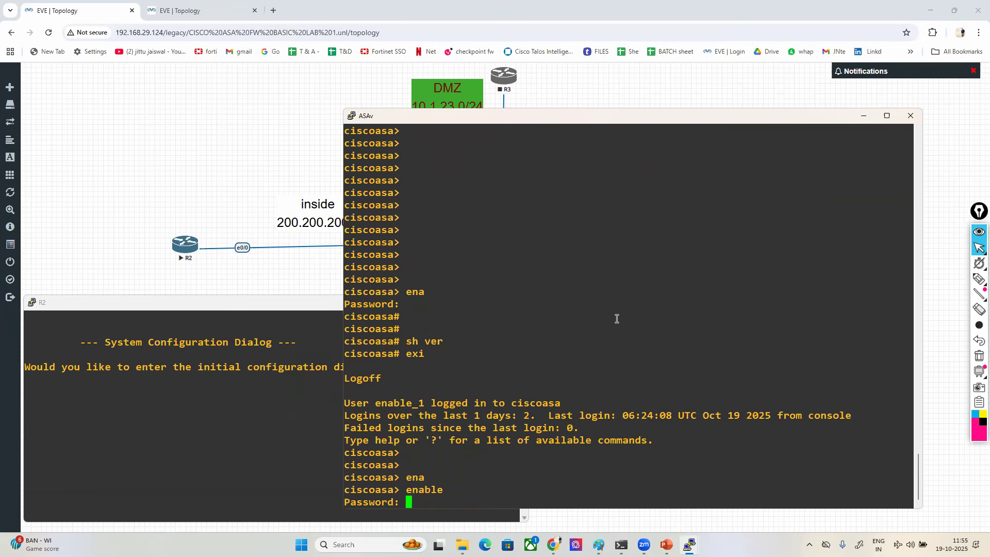
pyautogui.press('Return')
pyautogui.press('Return')
pyautogui.press('Return')
pyautogui.press('Return')
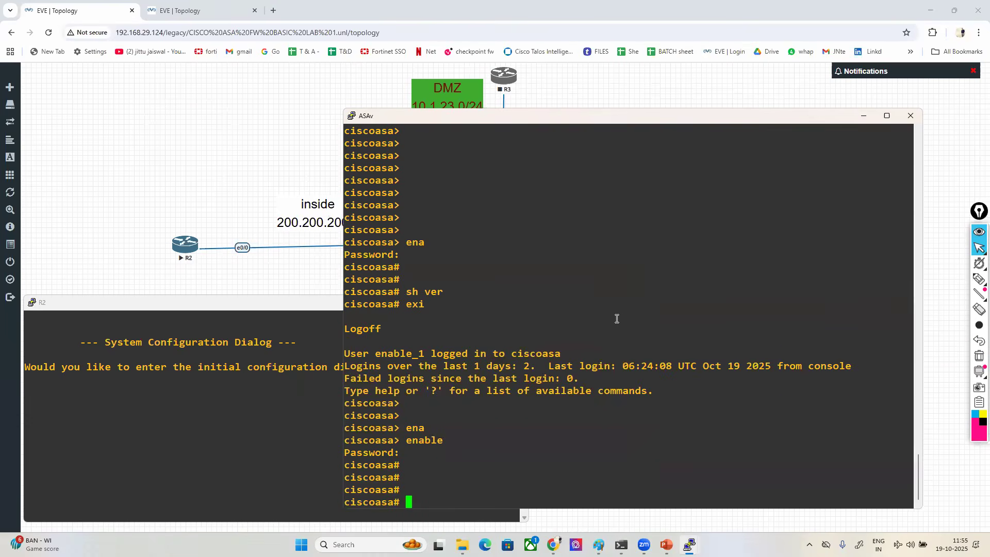
# - Run show version on the ASAv and highlight the software version and hardware details
pyautogui.write('show ver')
pyautogui.press('Tab')
pyautogui.press('Return')
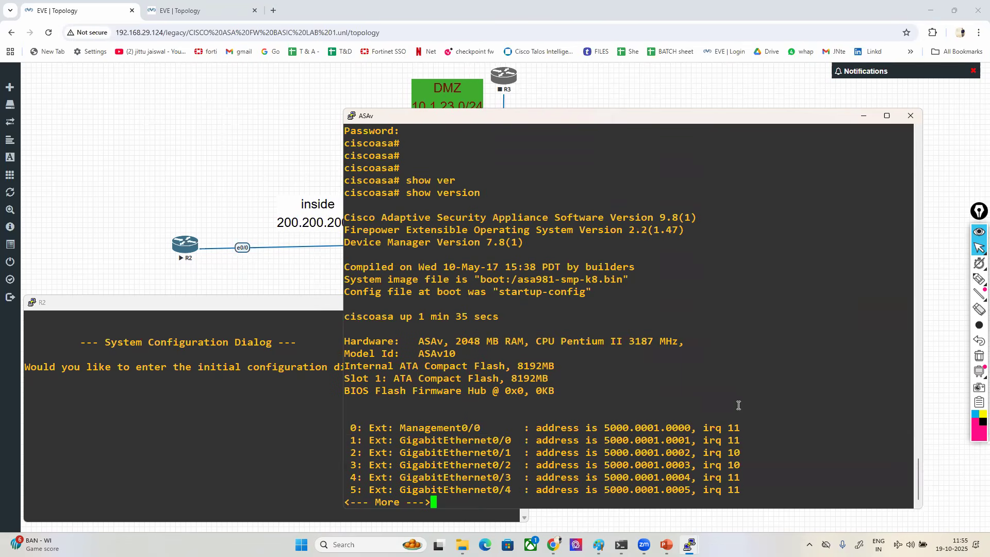
pyautogui.moveTo(381, 215); pyautogui.dragTo(676, 218)
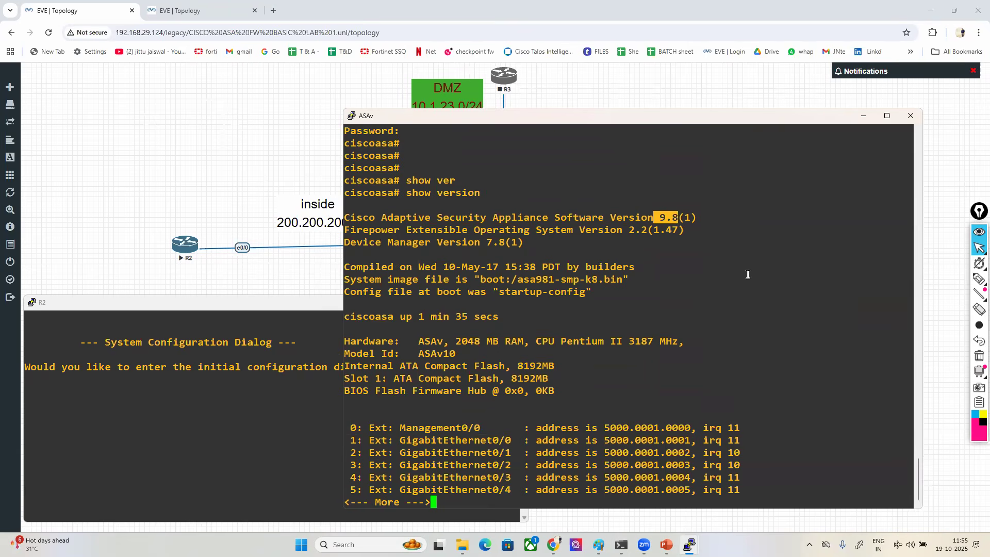
pyautogui.moveTo(417, 341); pyautogui.dragTo(680, 334)
pyautogui.click(673, 396)
# - Page through the rest of the show version output to the end of the licensed features list
pyautogui.press('Return')
pyautogui.press('Return')
pyautogui.press('Return')
pyautogui.press('Return')
pyautogui.press('Return')
pyautogui.press('Return')
pyautogui.press('Return')
pyautogui.press('Return')
pyautogui.press('Return')
pyautogui.press('Return')
pyautogui.press('Return')
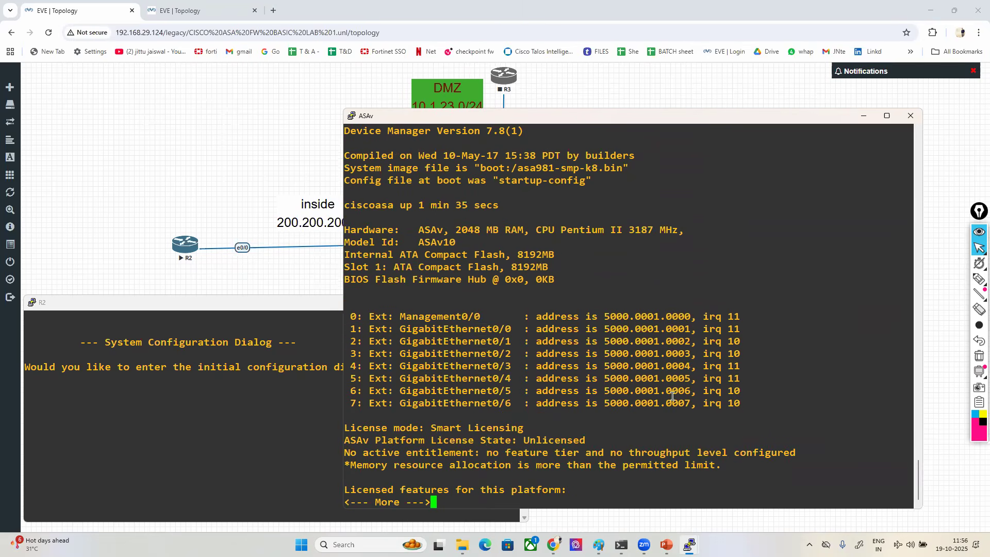
pyautogui.press('Return')
pyautogui.press('Return')
pyautogui.press('Return')
pyautogui.press('Return')
pyautogui.press('Return')
pyautogui.press('Return')
pyautogui.press('Return')
pyautogui.press('Return')
pyautogui.press('Return')
pyautogui.press('Return')
pyautogui.press('Return')
pyautogui.press('Return')
pyautogui.press('Return')
pyautogui.press('Return')
pyautogui.press('Return')
pyautogui.press('Return')
pyautogui.press('Return')
pyautogui.press('Return')
pyautogui.press('Return')
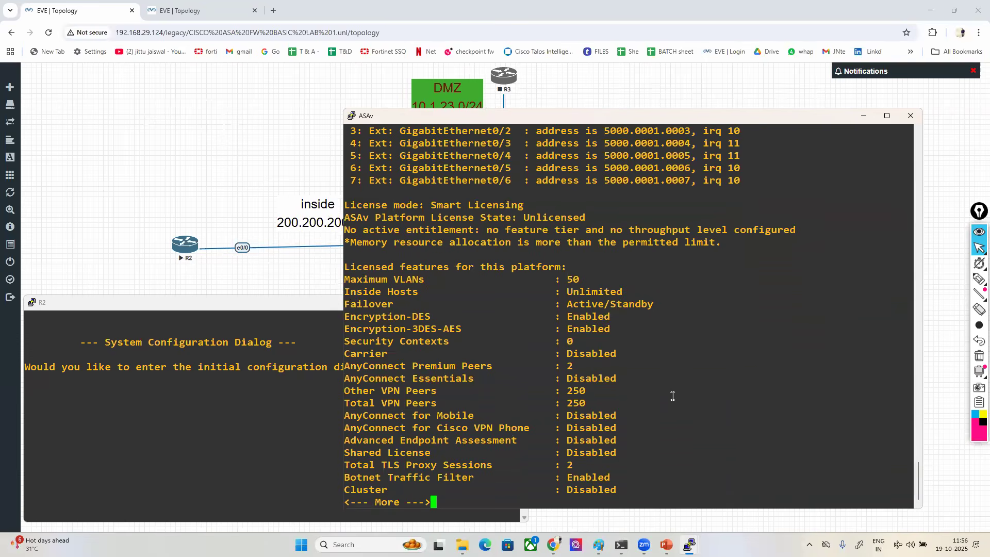
pyautogui.press('Return')
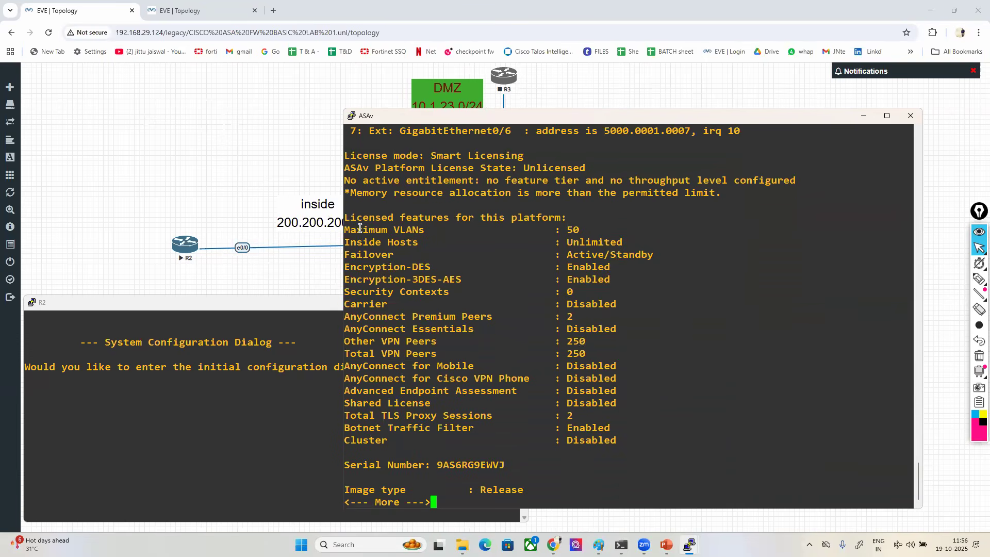
# - Highlight the licensed features heading and the Maximum VLANs, Failover and Security Contexts entries
pyautogui.moveTo(344, 217); pyautogui.dragTo(574, 216)
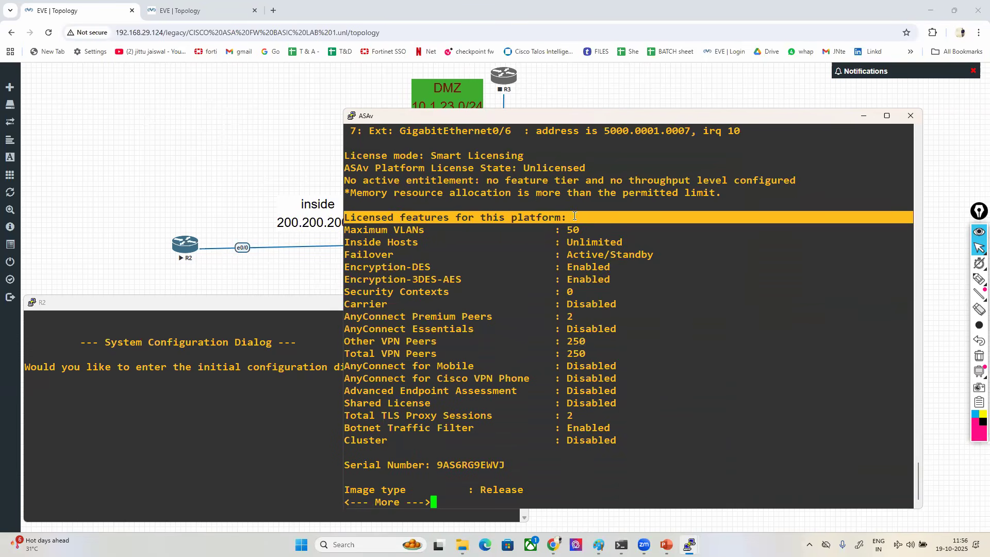
pyautogui.click(581, 321)
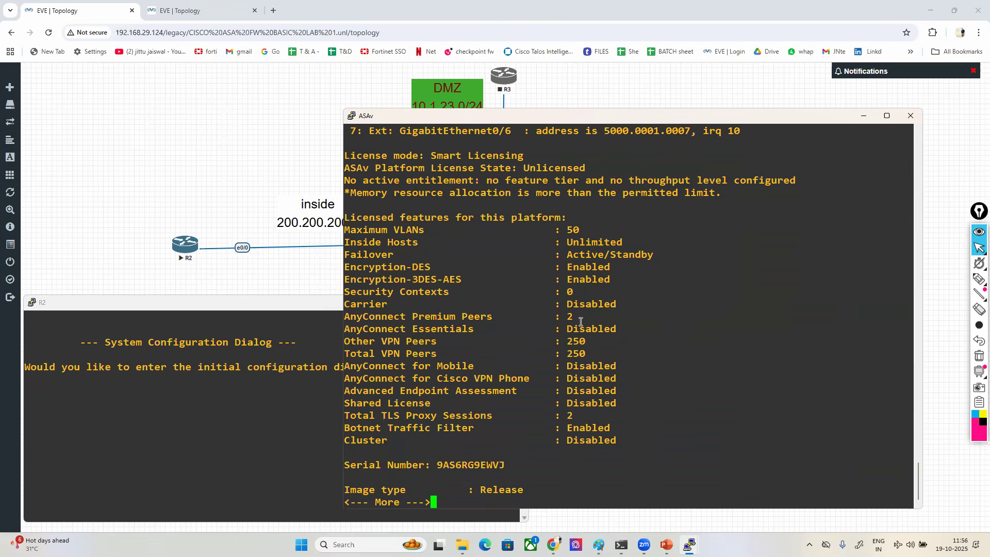
pyautogui.moveTo(353, 229); pyautogui.dragTo(582, 223)
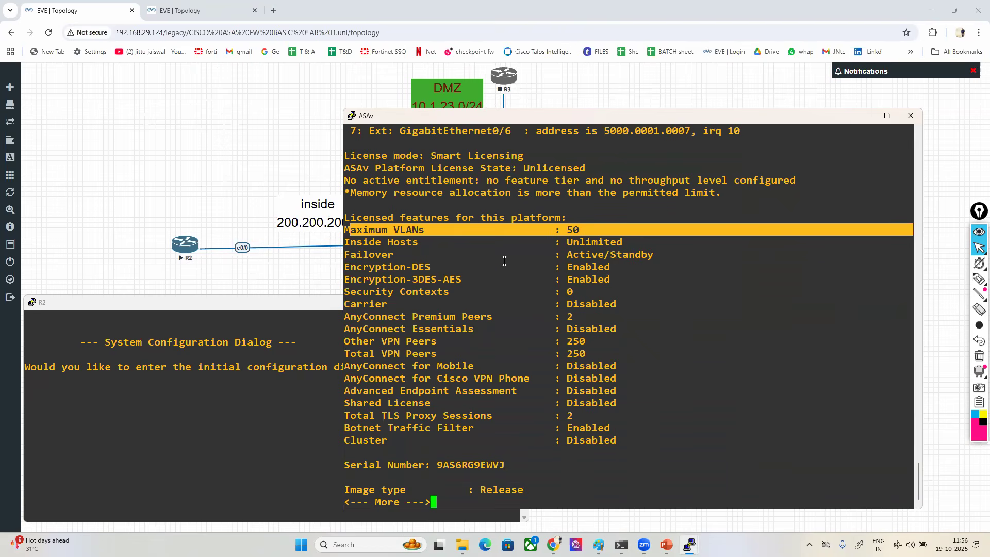
pyautogui.moveTo(348, 253); pyautogui.dragTo(664, 257)
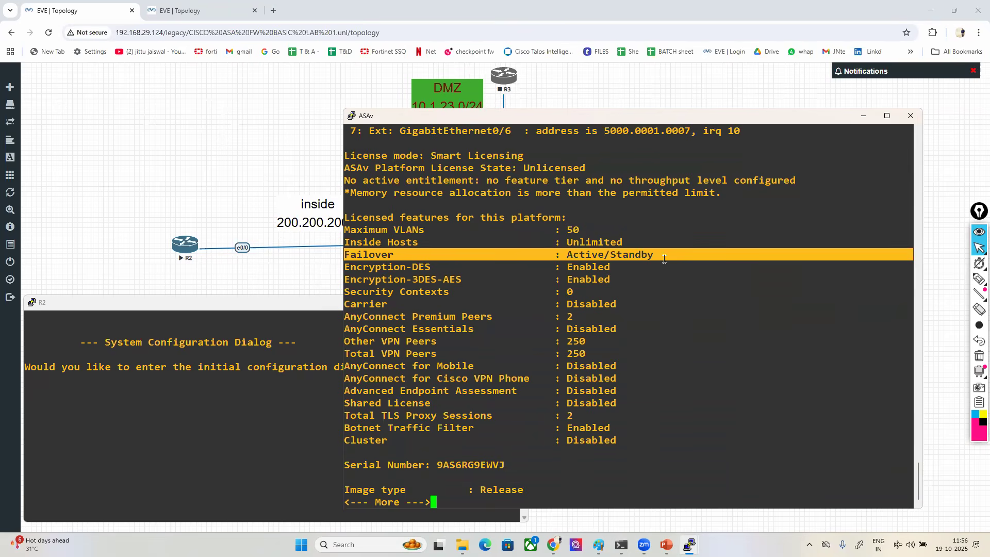
pyautogui.click(664, 258)
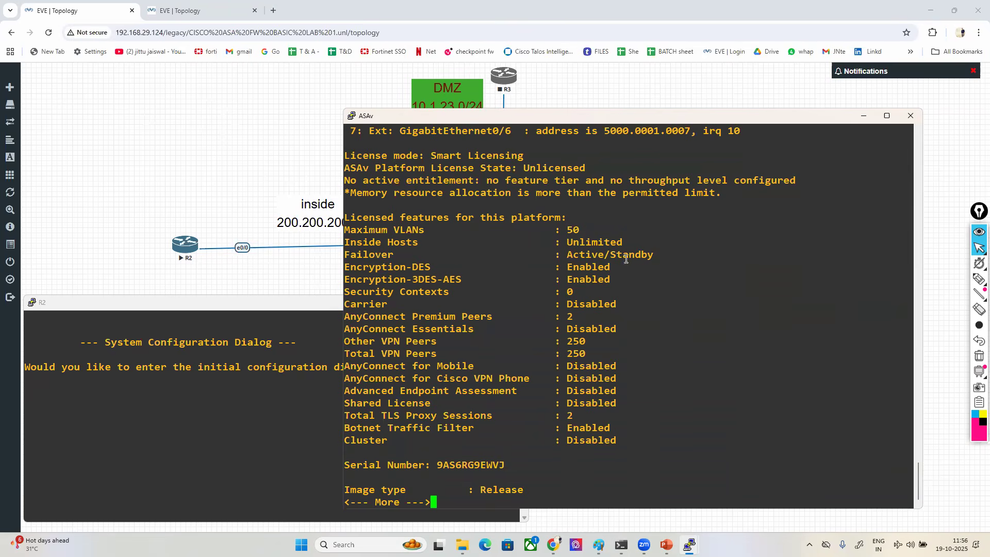
pyautogui.moveTo(344, 292); pyautogui.dragTo(573, 291)
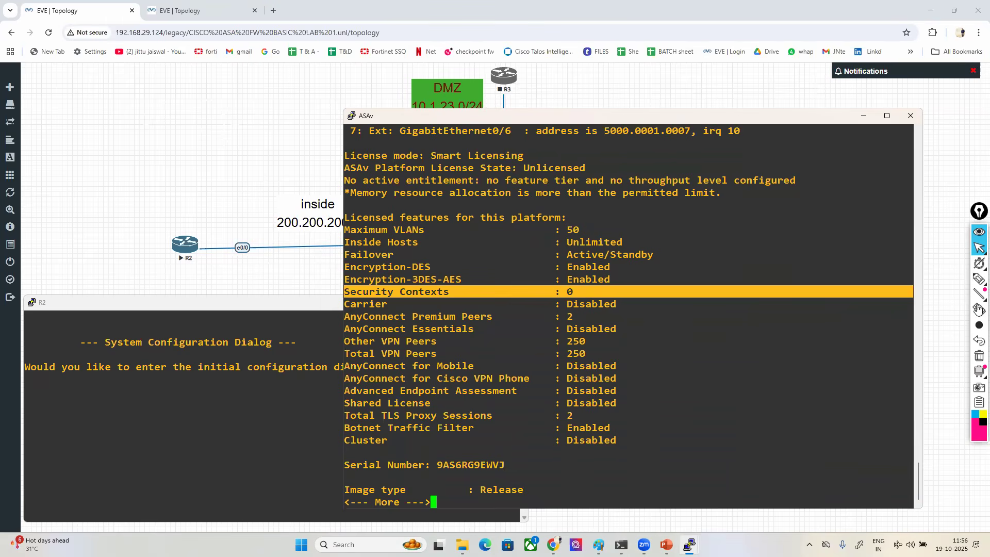
# - Circle the Security Contexts value, draw a check mark beside the feature list and clear the annotations
pyautogui.click(978, 279)
pyautogui.moveTo(558, 298)
pyautogui.mouseDown()
pyautogui.moveTo(587, 298)
pyautogui.moveTo(571, 285)
pyautogui.moveTo(559, 299)
pyautogui.mouseUp()
pyautogui.moveTo(629, 357); pyautogui.dragTo(854, 311)
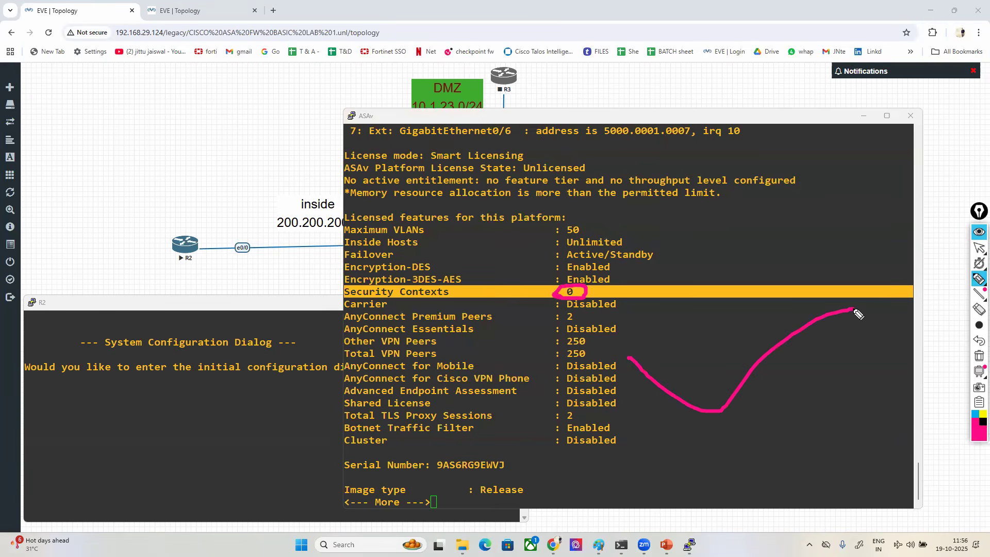
pyautogui.click(979, 356)
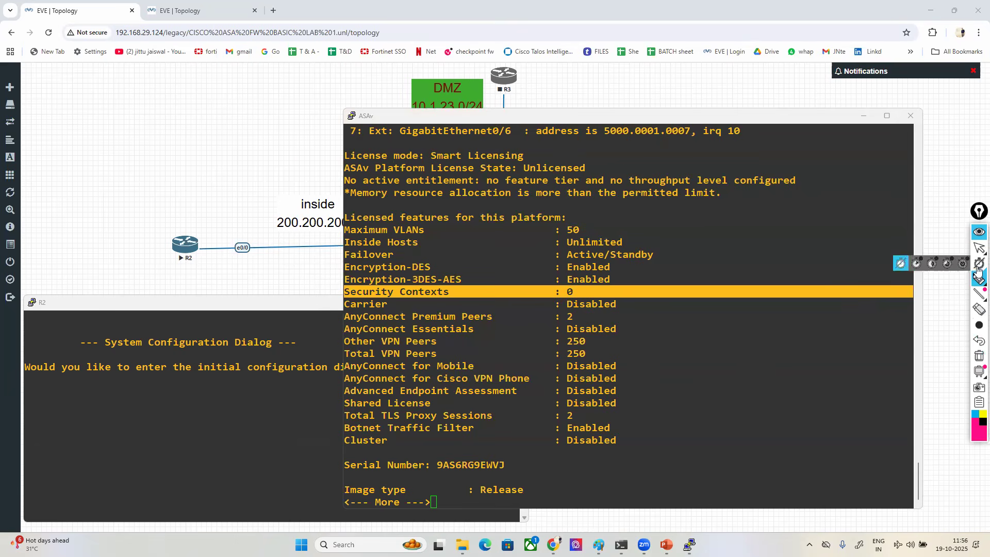
pyautogui.click(978, 250)
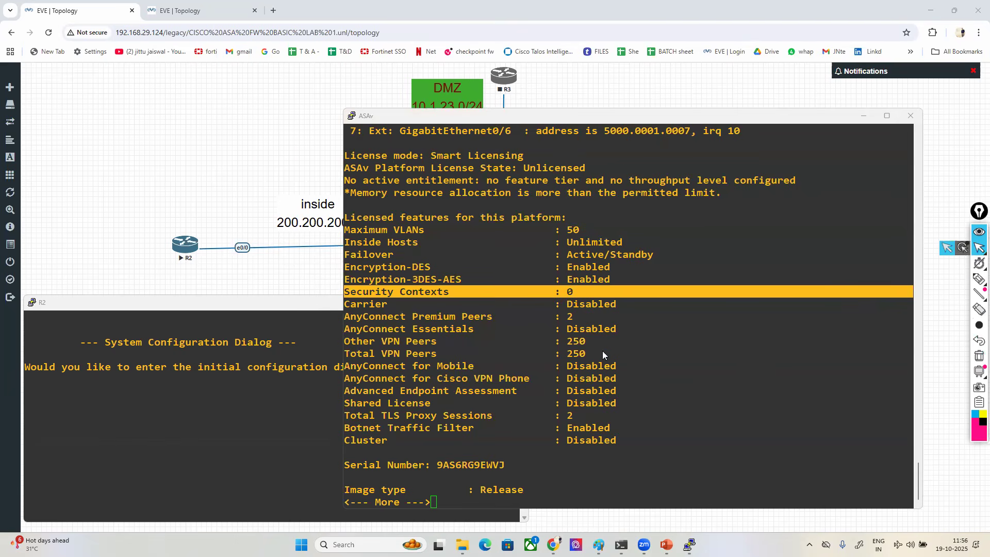
# - Switch to the other EVE-NG topology and open the console of its ASA node
pyautogui.click(483, 114)
pyautogui.moveTo(483, 114); pyautogui.dragTo(160, 99)
pyautogui.click(178, 12)
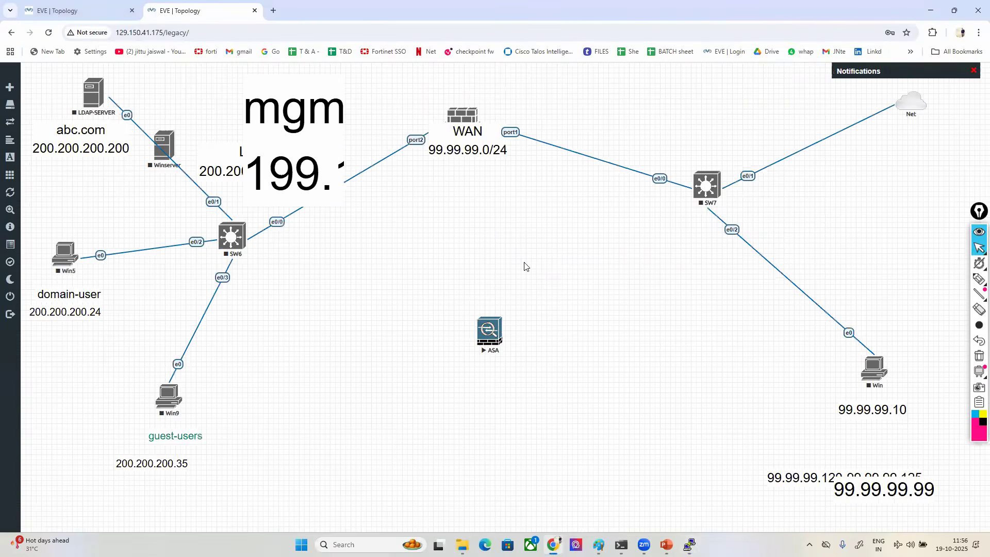
pyautogui.moveTo(689, 545)
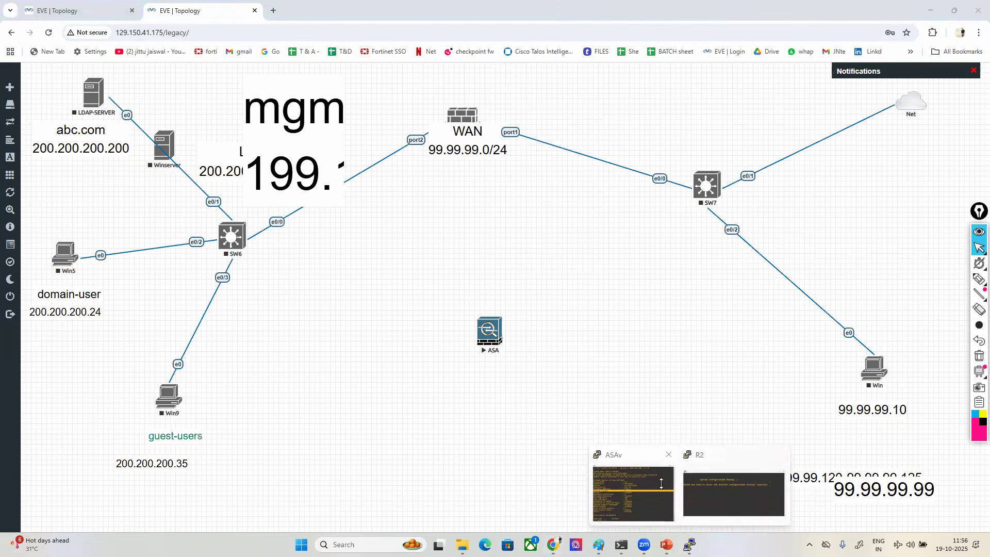
pyautogui.click(624, 480)
pyautogui.click(746, 333)
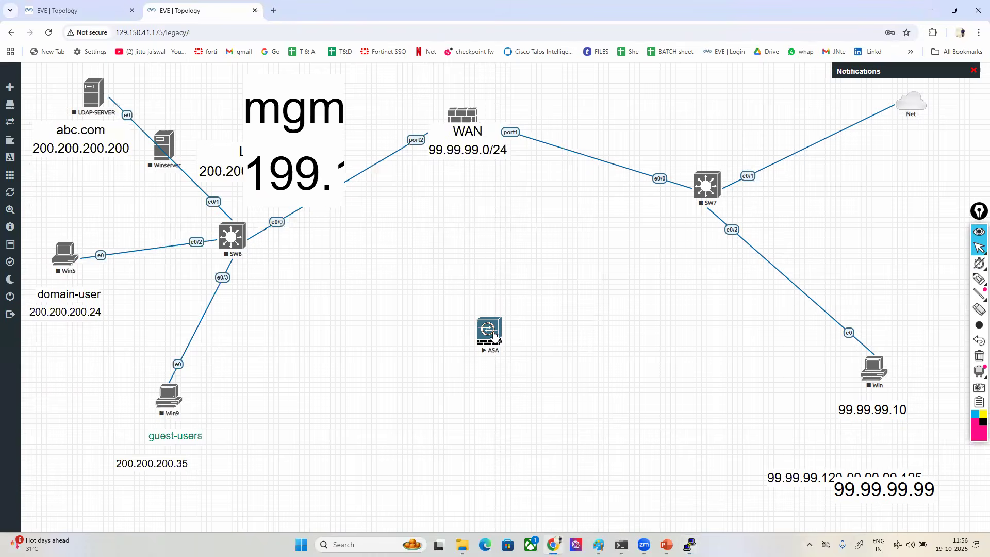
pyautogui.click(490, 333)
pyautogui.click(458, 116)
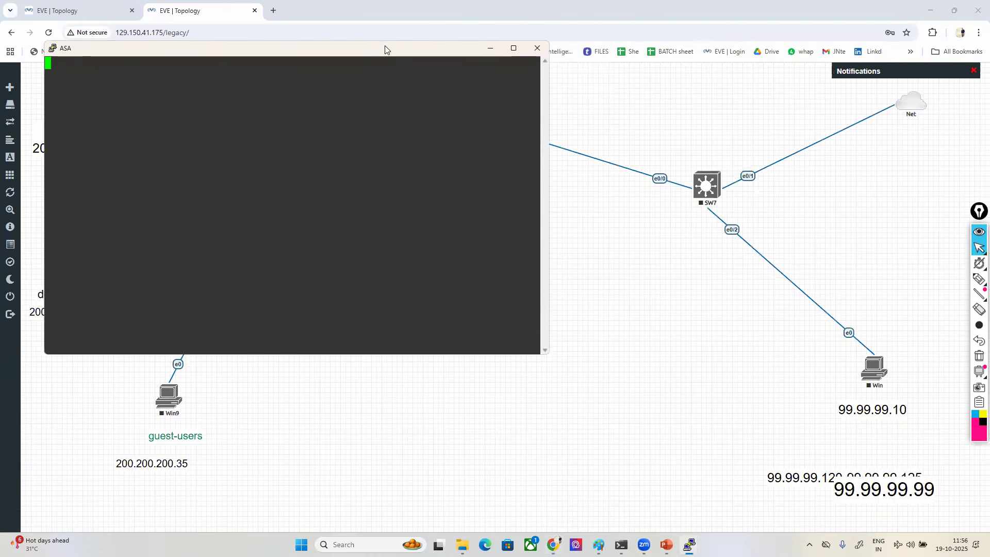
# - Widen the ASA console and arrange it beside the ASAv console for comparison, leaving the ASA console active
pyautogui.moveTo(385, 55); pyautogui.dragTo(767, 112)
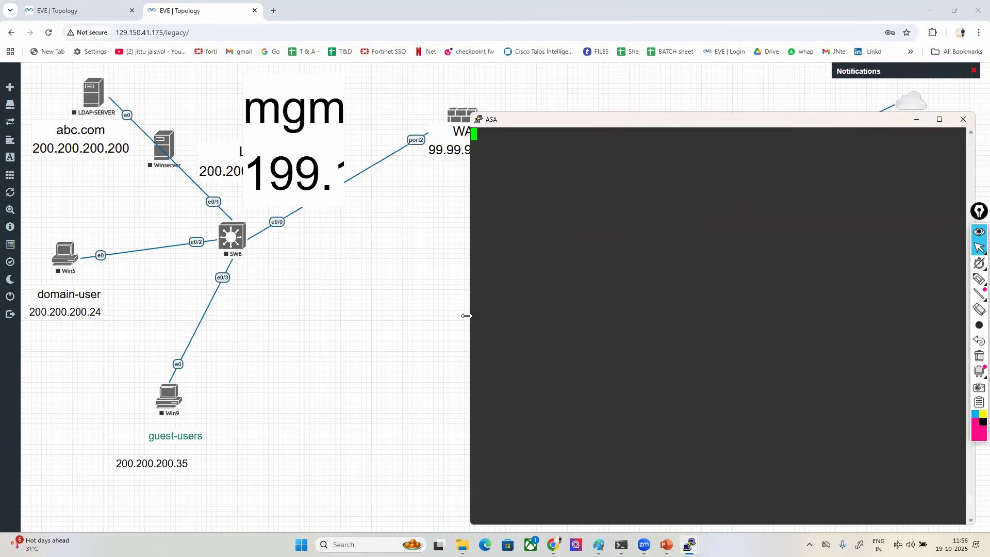
pyautogui.moveTo(467, 315); pyautogui.dragTo(421, 315)
pyautogui.moveTo(689, 544)
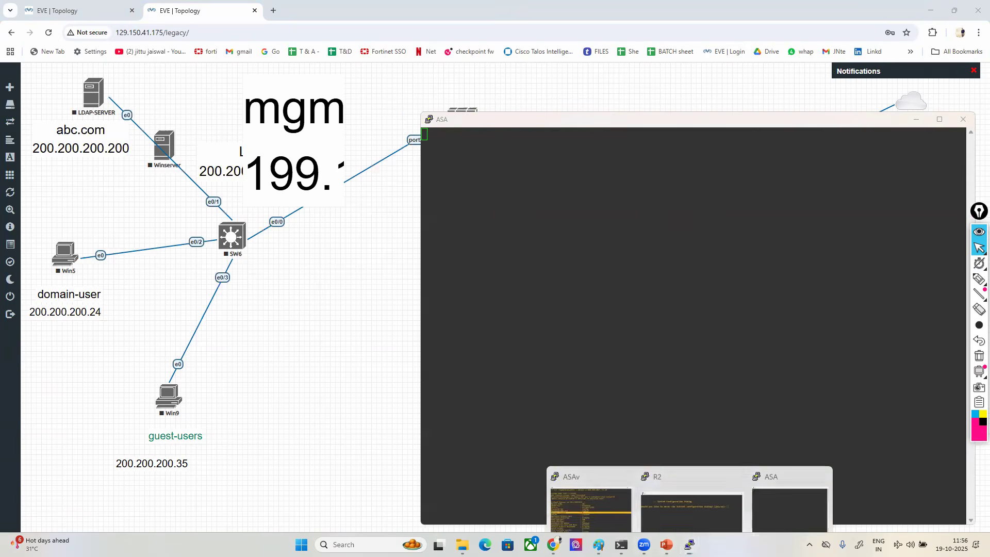
pyautogui.click(591, 487)
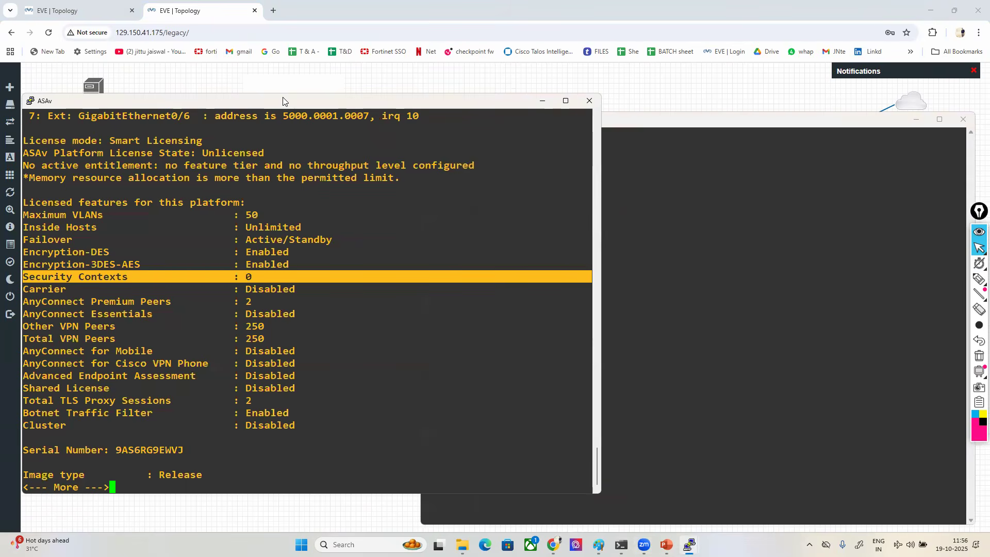
pyautogui.moveTo(283, 101); pyautogui.dragTo(286, 64)
pyautogui.click(825, 366)
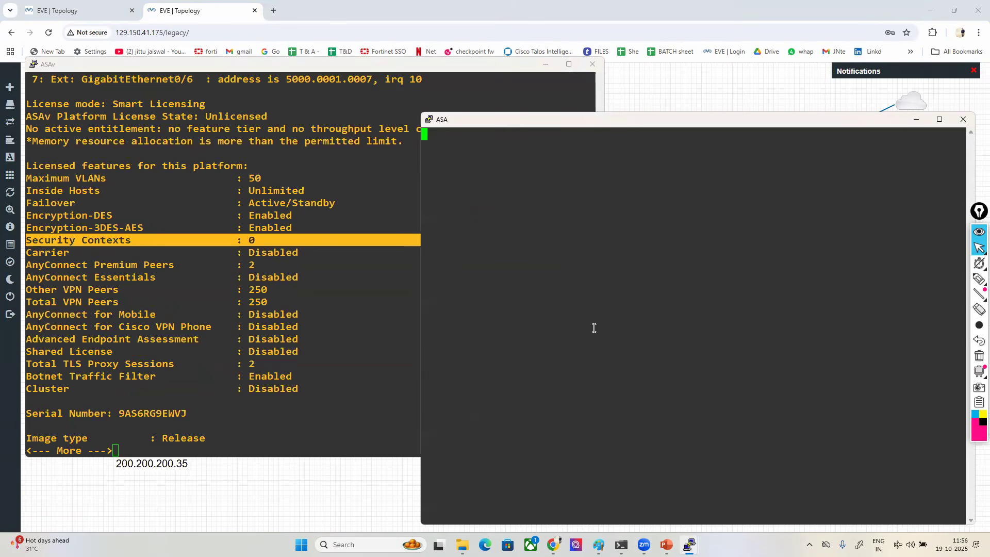
# - Enter privileged mode on the ASA with the enable command and a blank password
pyautogui.press('Return')
pyautogui.press('Return')
pyautogui.press('Return')
pyautogui.press('Return')
pyautogui.press('Return')
pyautogui.press('Return')
pyautogui.press('Return')
pyautogui.write('en')
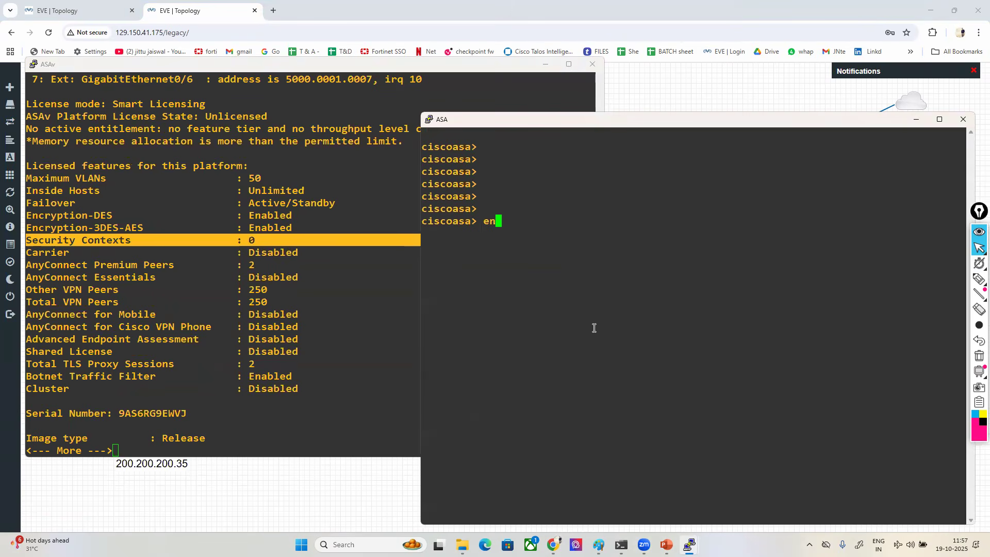
pyautogui.write('a')
pyautogui.press('Tab')
pyautogui.press('Return')
# - Run sh version on the ASA and highlight the software version, hardware model and RAM details
pyautogui.press('Return')
pyautogui.write('sh ver')
pyautogui.press('Tab')
pyautogui.press('Return')
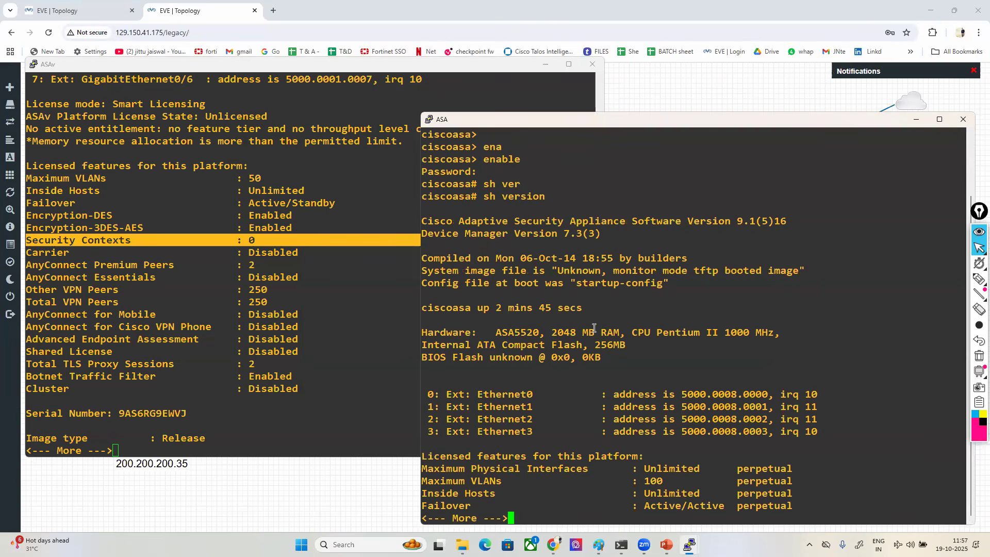
pyautogui.moveTo(534, 128); pyautogui.dragTo(538, 125)
pyautogui.moveTo(493, 219); pyautogui.dragTo(737, 220)
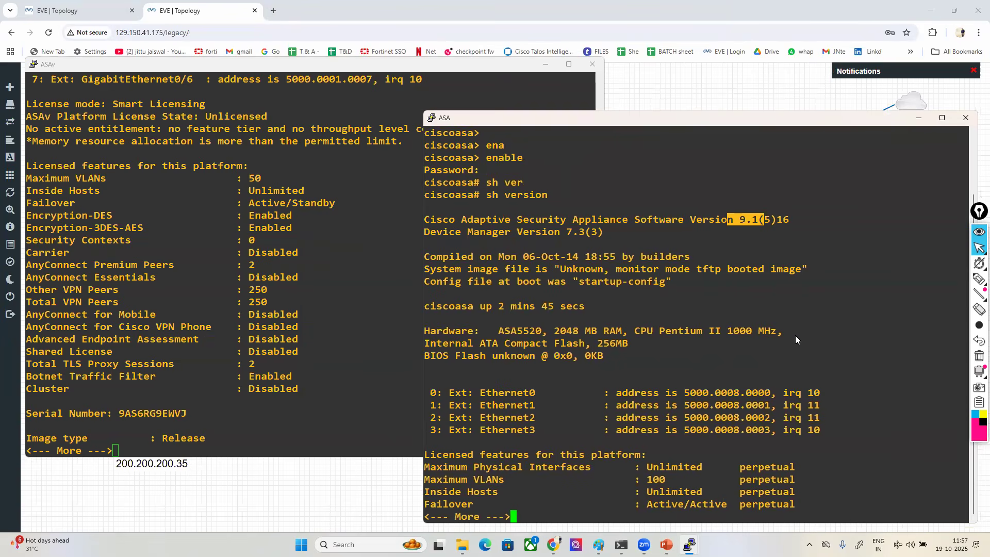
pyautogui.moveTo(494, 331); pyautogui.dragTo(506, 333)
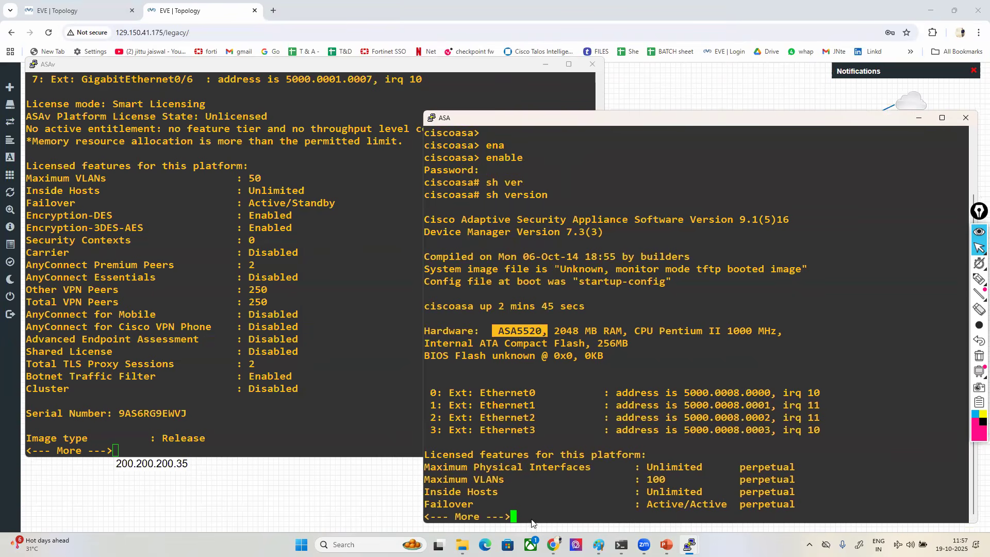
pyautogui.click(566, 334)
pyautogui.moveTo(553, 329); pyautogui.dragTo(619, 330)
pyautogui.doubleClick(619, 330)
# - Page further through the ASA's licensed features and highlight the Failover and Security Contexts entries
pyautogui.press('Return')
pyautogui.press('Return')
pyautogui.press('Return')
pyautogui.press('Return')
pyautogui.press('Return')
pyautogui.press('Return')
pyautogui.press('Return')
pyautogui.press('Return')
pyautogui.press('Return')
pyautogui.press('Return')
pyautogui.press('Return')
pyautogui.press('Return')
pyautogui.press('Return')
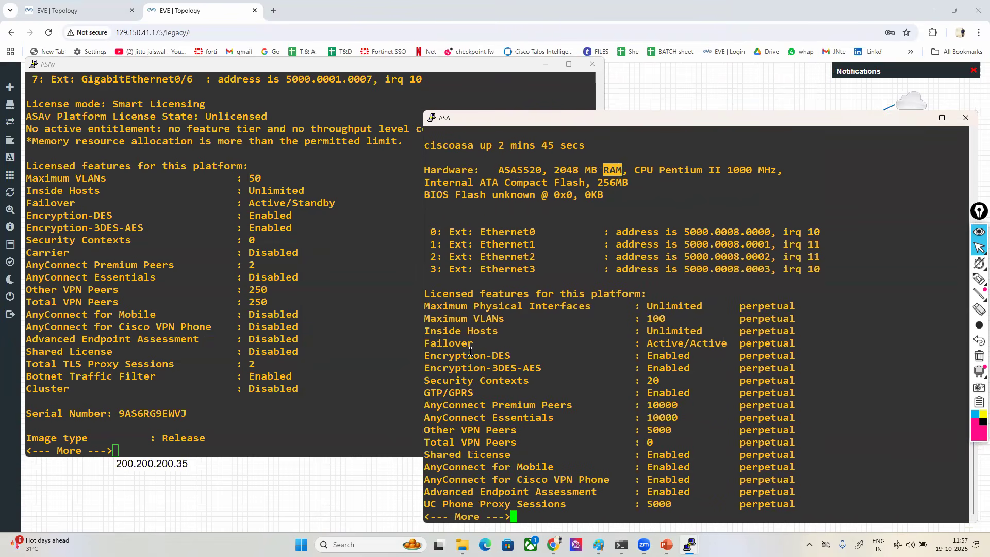
pyautogui.moveTo(425, 343); pyautogui.dragTo(736, 342)
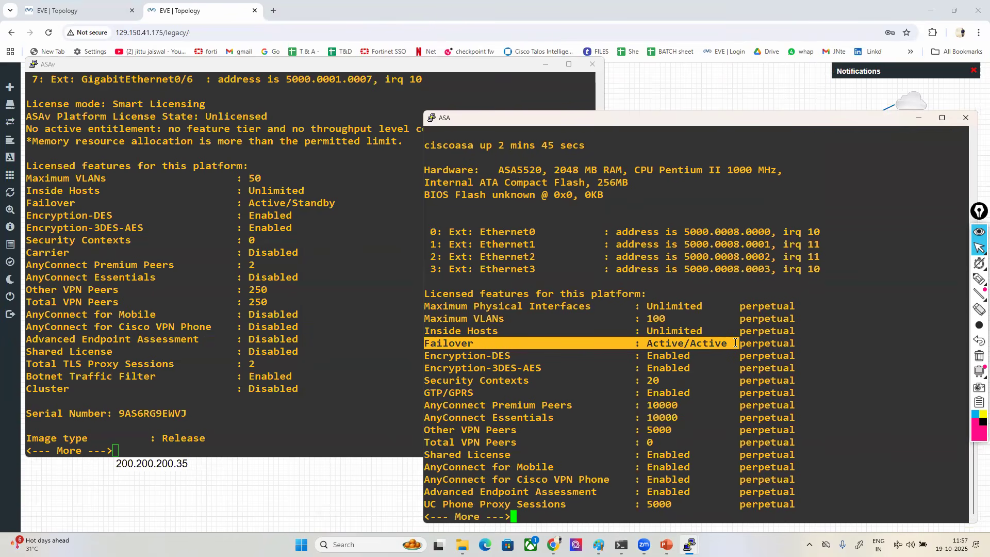
pyautogui.click(735, 342)
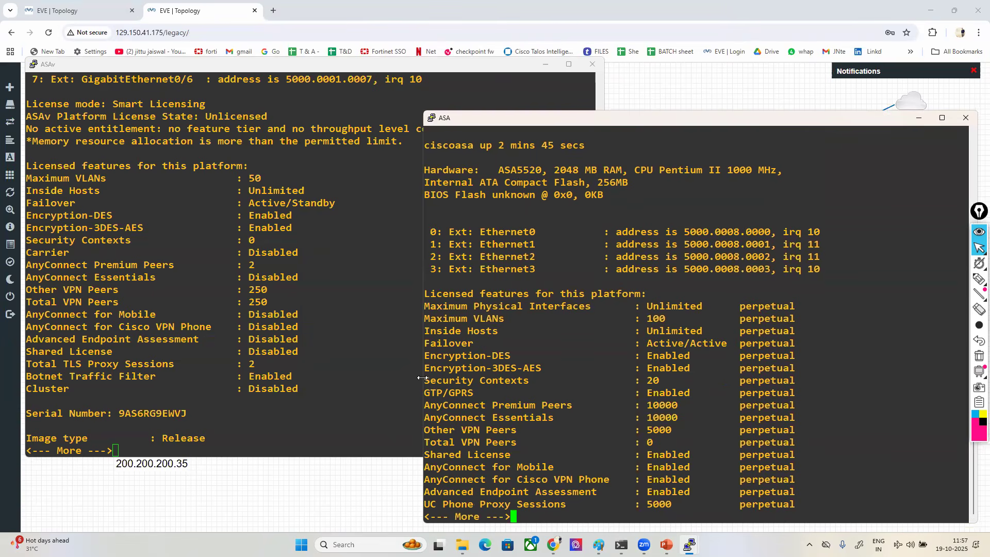
pyautogui.moveTo(439, 379); pyautogui.dragTo(669, 380)
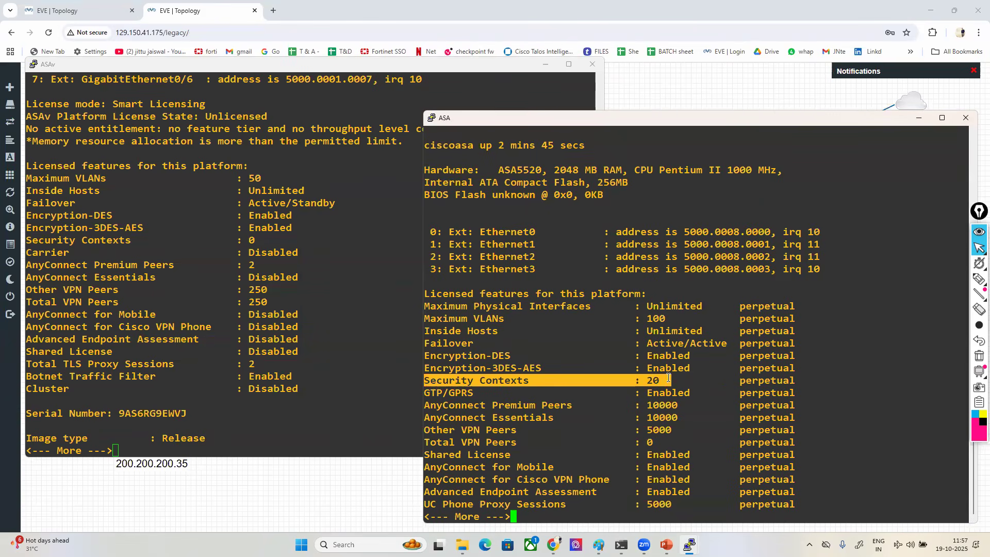
pyautogui.click(724, 390)
# - Highlight the licensed feature values on the ASA and then on the ASAv to compare them
pyautogui.moveTo(642, 318); pyautogui.dragTo(702, 492)
pyautogui.moveTo(229, 242); pyautogui.dragTo(340, 352)
pyautogui.click(342, 352)
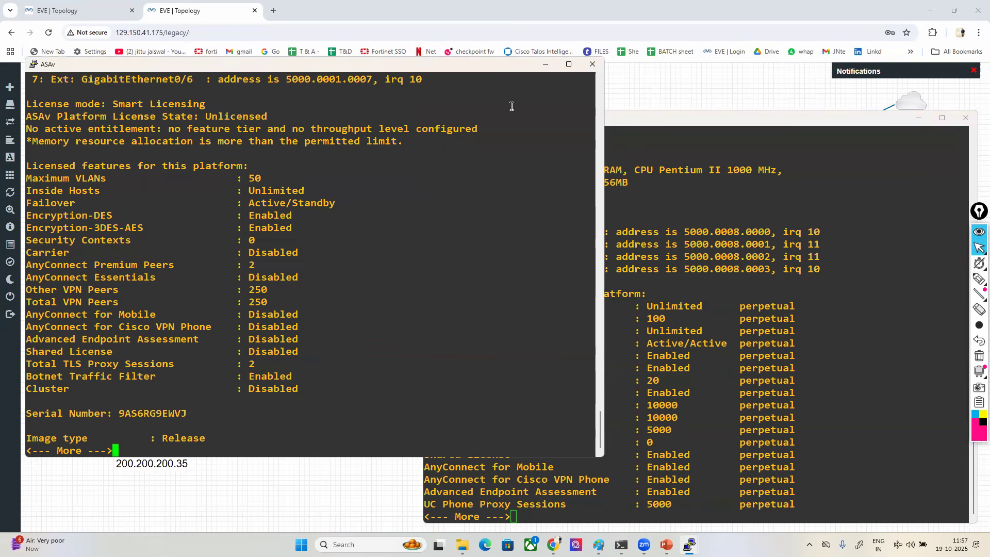
# - Minimize the ASAv console, enlarge the ASA console and quit the paged version output to its prompt
pyautogui.click(545, 65)
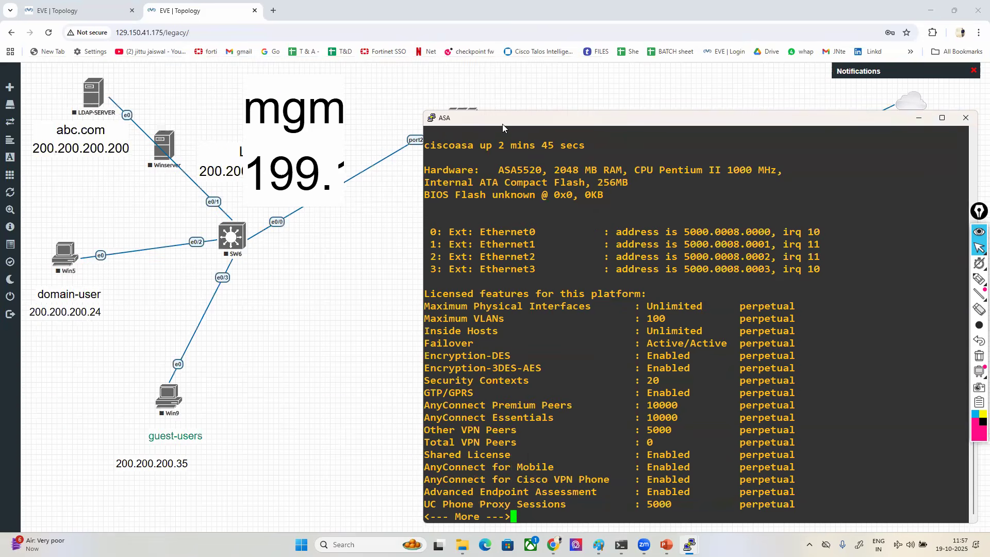
pyautogui.moveTo(502, 124); pyautogui.dragTo(410, 119)
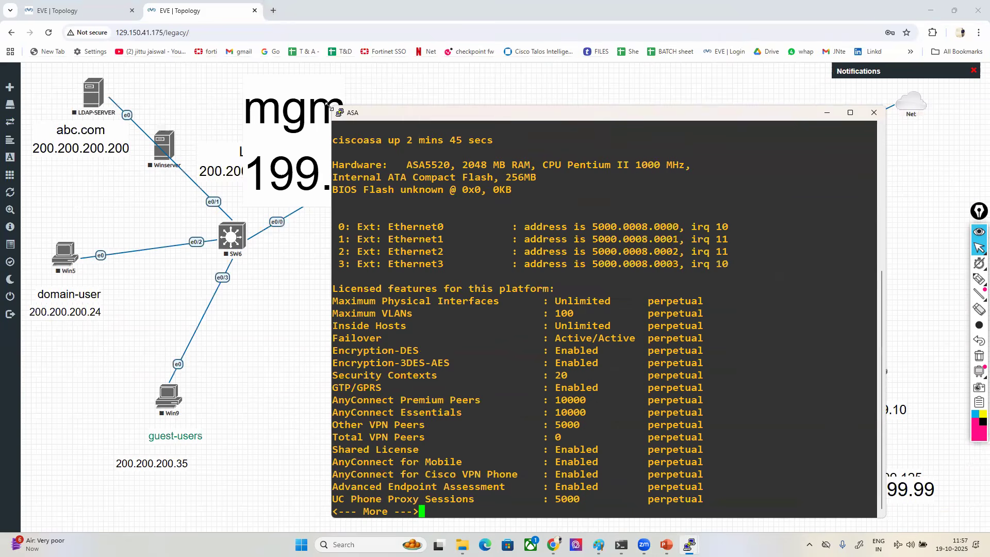
pyautogui.moveTo(327, 107); pyautogui.dragTo(204, 70)
pyautogui.press('q')
pyautogui.press('Return')
pyautogui.press('Return')
pyautogui.press('Return')
pyautogui.press('Return')
pyautogui.press('Return')
pyautogui.press('Return')
pyautogui.press('Return')
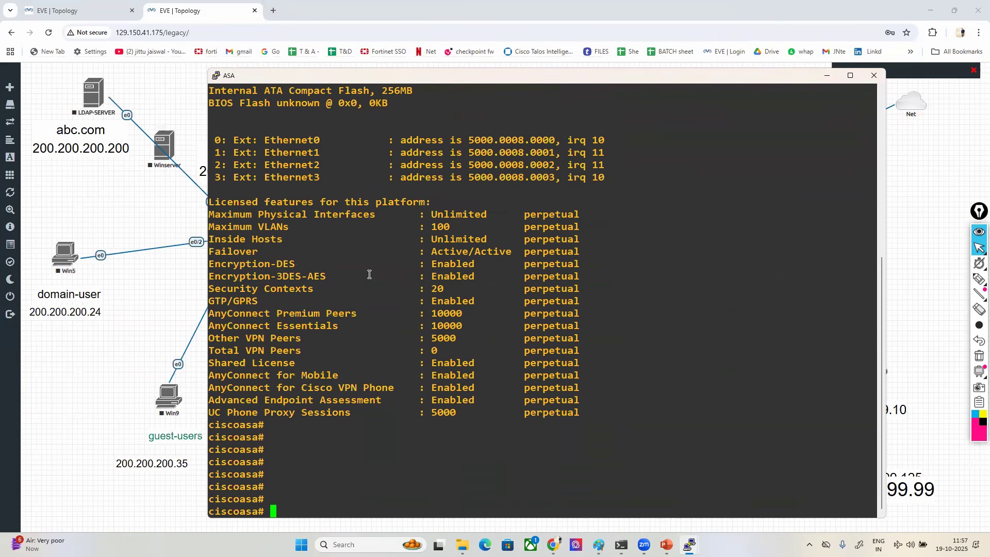
# - Run show interface ip brief on the ASA to list its interfaces
pyautogui.write('show int')
pyautogui.press('Tab')
pyautogui.write('ip bri')
pyautogui.press('Tab')
pyautogui.press('Return')
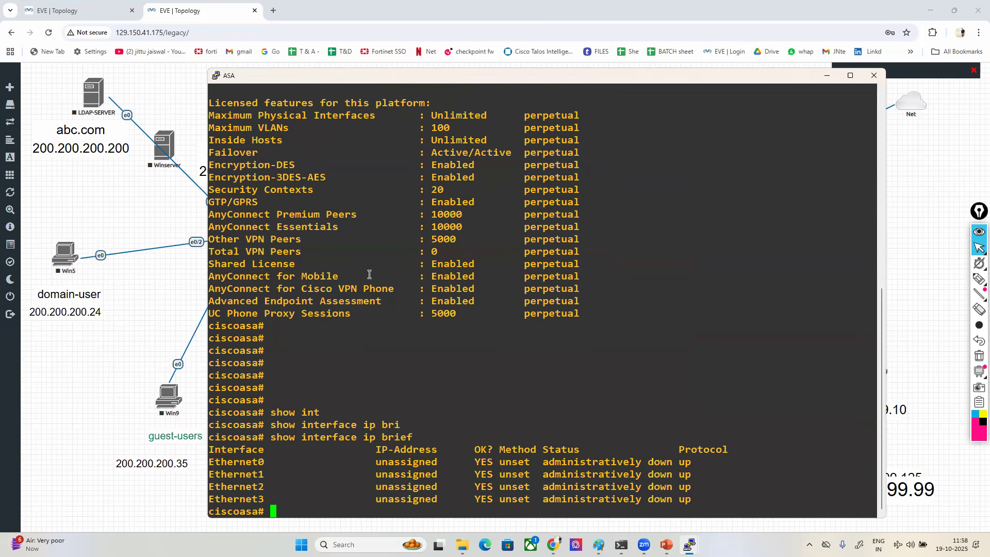
# - Try the router-style command sh ip int bri on the ASA
pyautogui.write('sh')
pyautogui.press('Tab')
pyautogui.write('ip int bri')
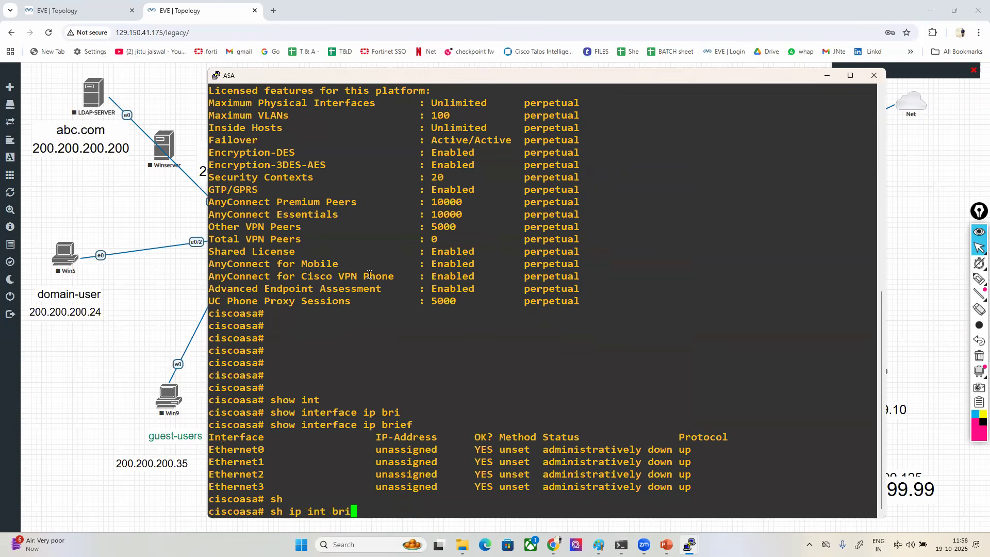
pyautogui.press('Return')
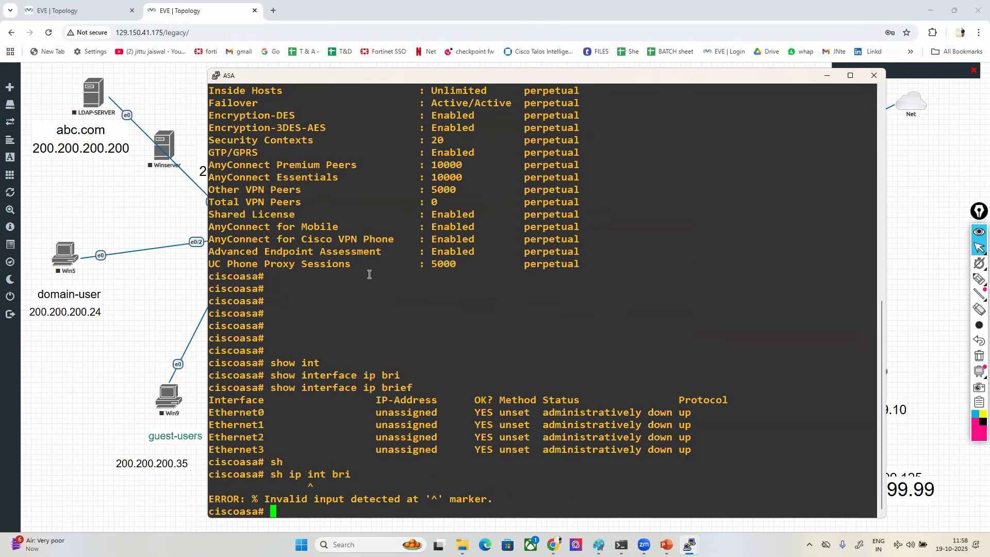
# - Run sh int ip brief on the ASA and highlight the rows for Ethernet0 through Ethernet3
pyautogui.press('Return')
pyautogui.press('Return')
pyautogui.press('Return')
pyautogui.press('Return')
pyautogui.write('sh ')
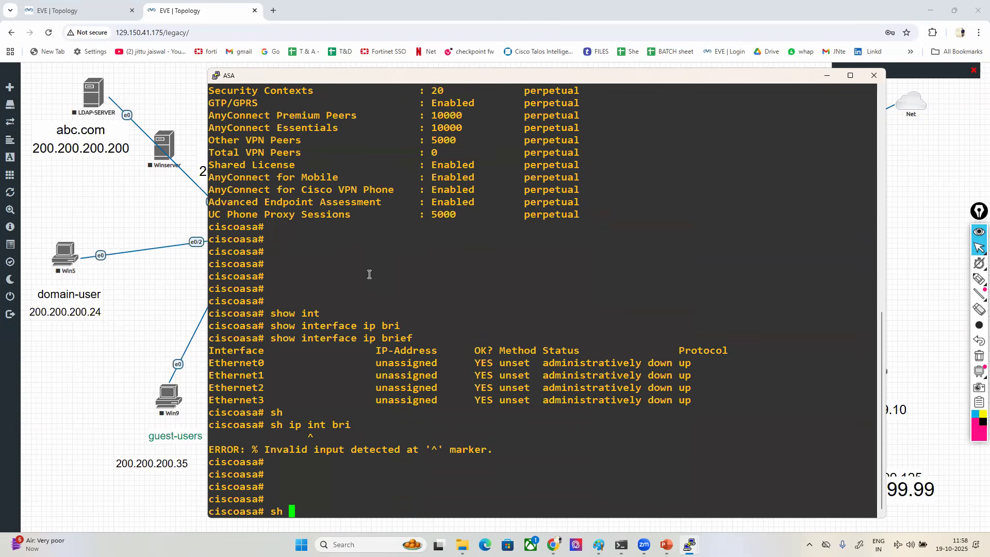
pyautogui.write('int ip bri')
pyautogui.press('Return')
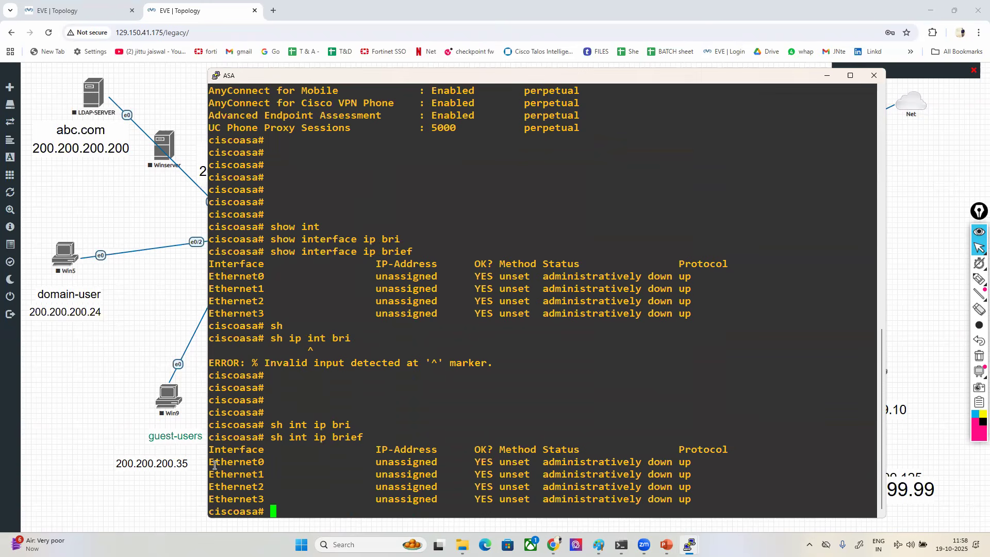
pyautogui.moveTo(214, 462); pyautogui.dragTo(709, 499)
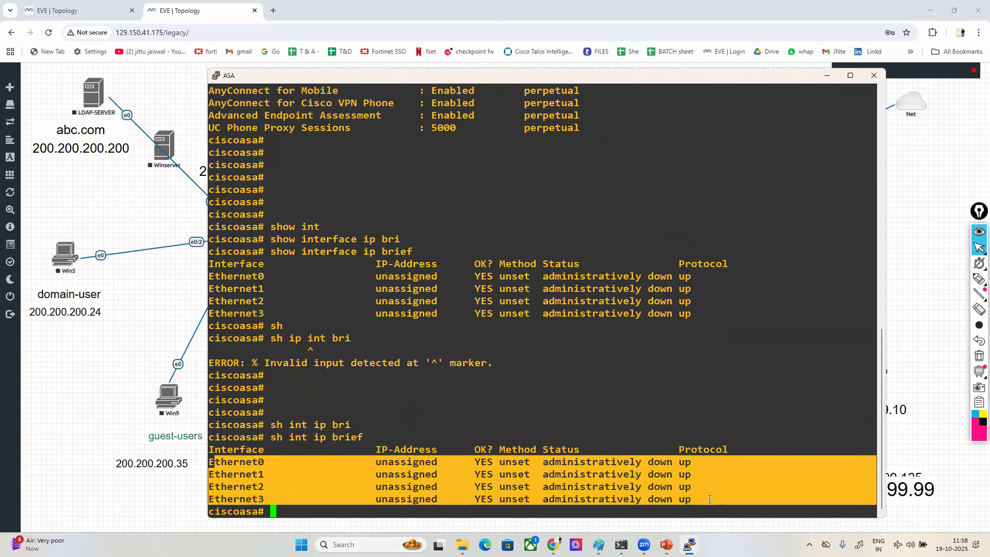
pyautogui.click(709, 499)
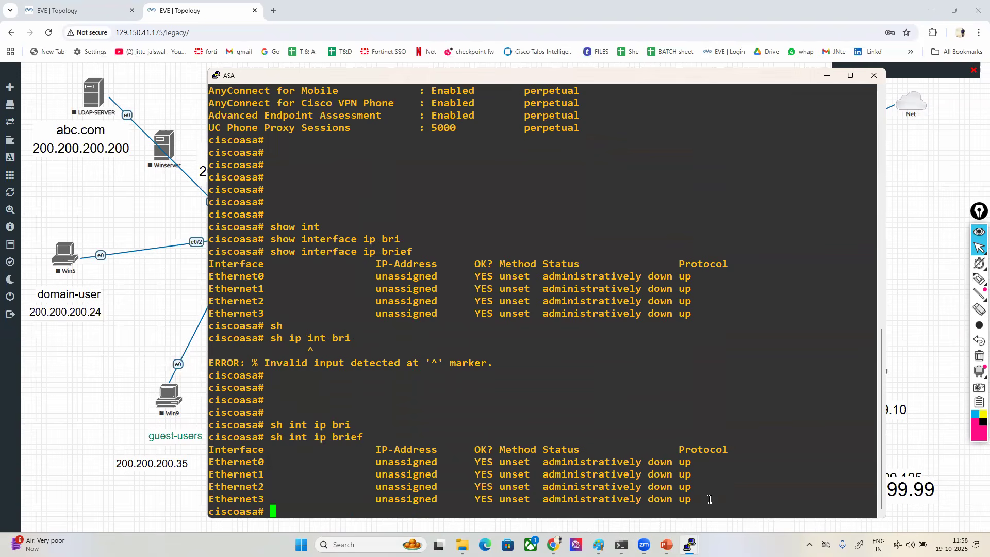
# - Run show firewall on the ASA and highlight the firewall mode line
pyautogui.press('Return')
pyautogui.press('Return')
pyautogui.press('Return')
pyautogui.press('Return')
pyautogui.write('s')
pyautogui.write('how fire')
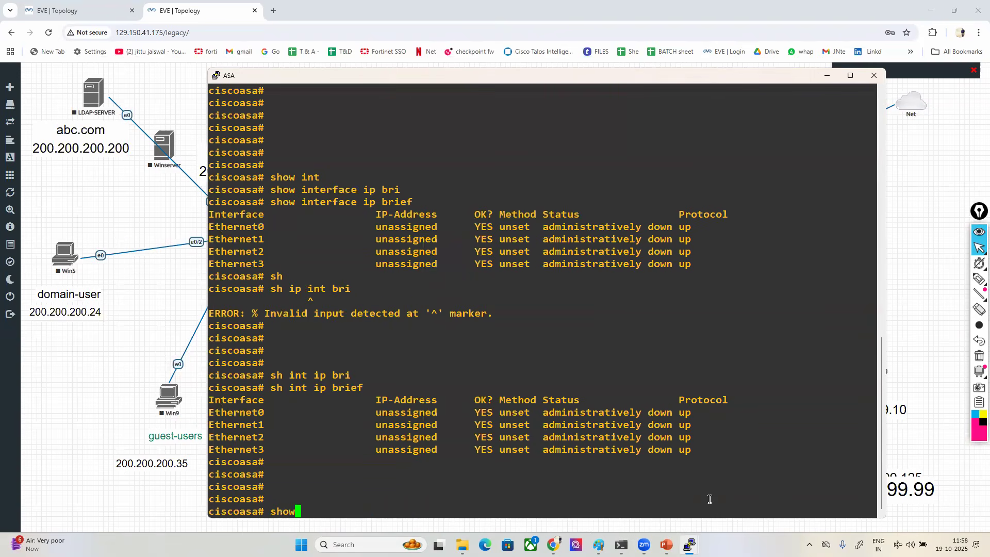
pyautogui.press('Tab')
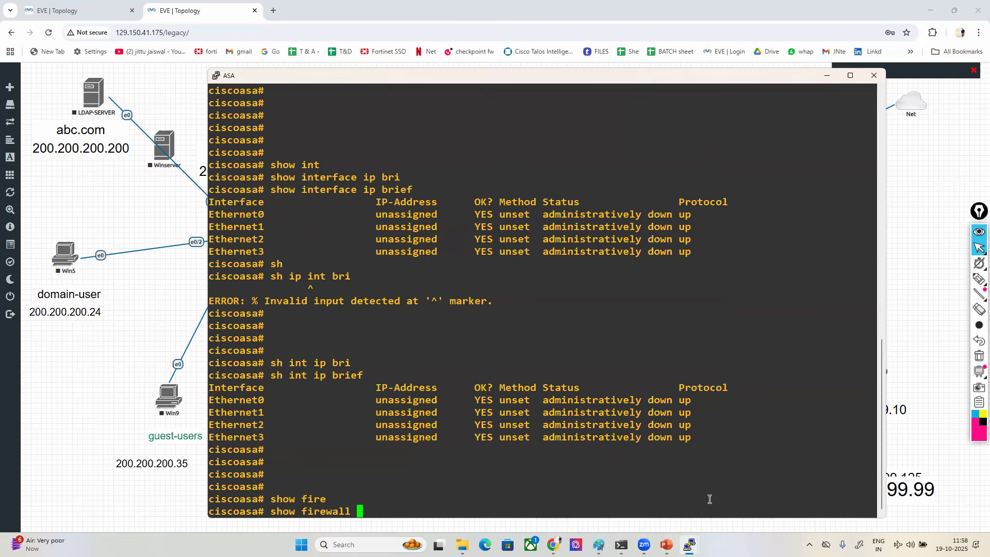
pyautogui.press('Return')
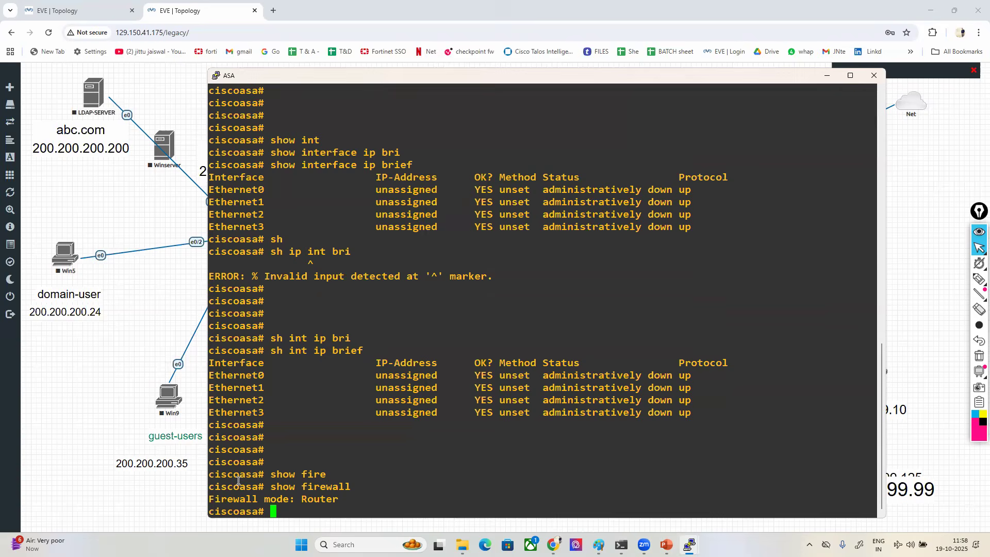
pyautogui.moveTo(213, 498); pyautogui.dragTo(347, 498)
pyautogui.click(347, 498)
# - Try to display the ASA's security contexts with show contex and show context
pyautogui.press('Return')
pyautogui.press('Return')
pyautogui.press('Return')
pyautogui.press('Return')
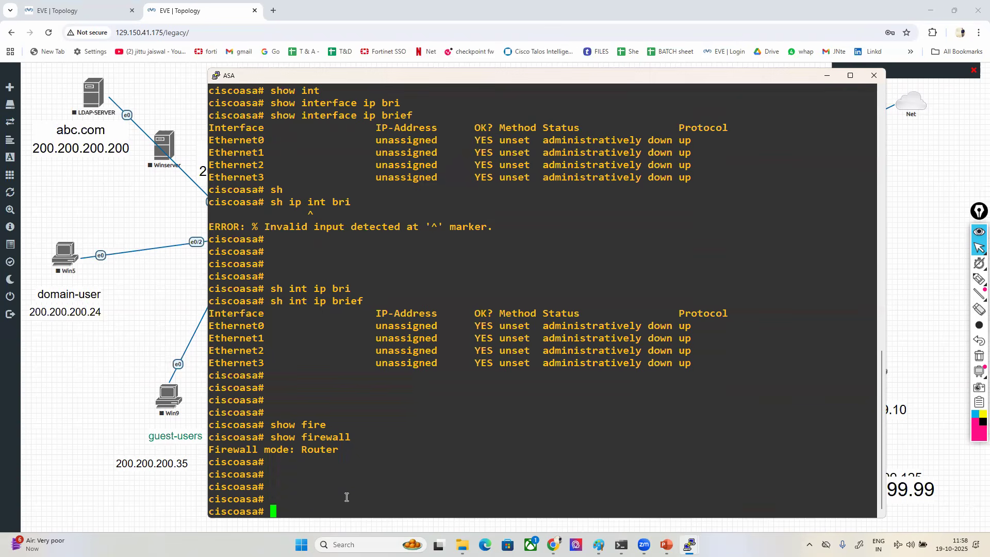
pyautogui.write('show contex')
pyautogui.press('Tab')
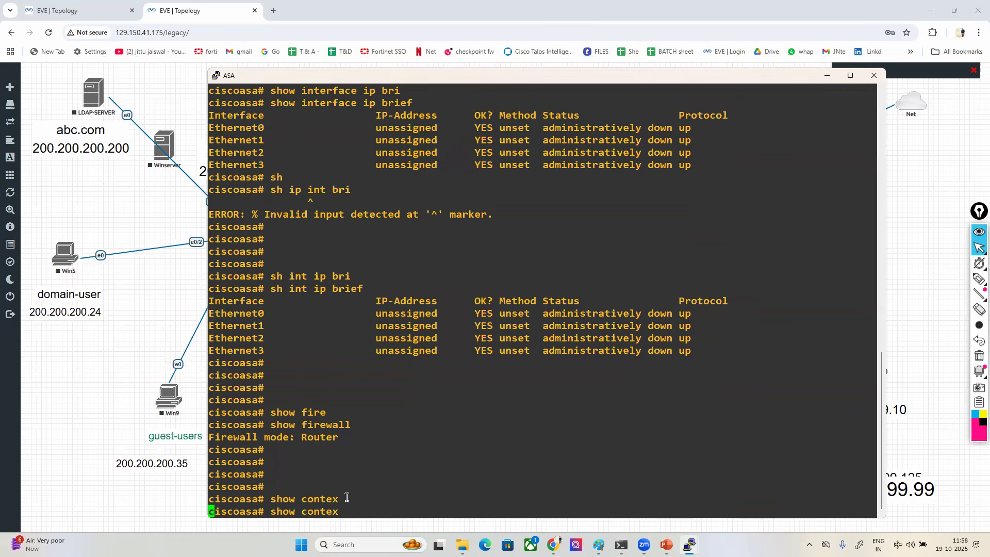
pyautogui.press('Return')
pyautogui.write('show x')
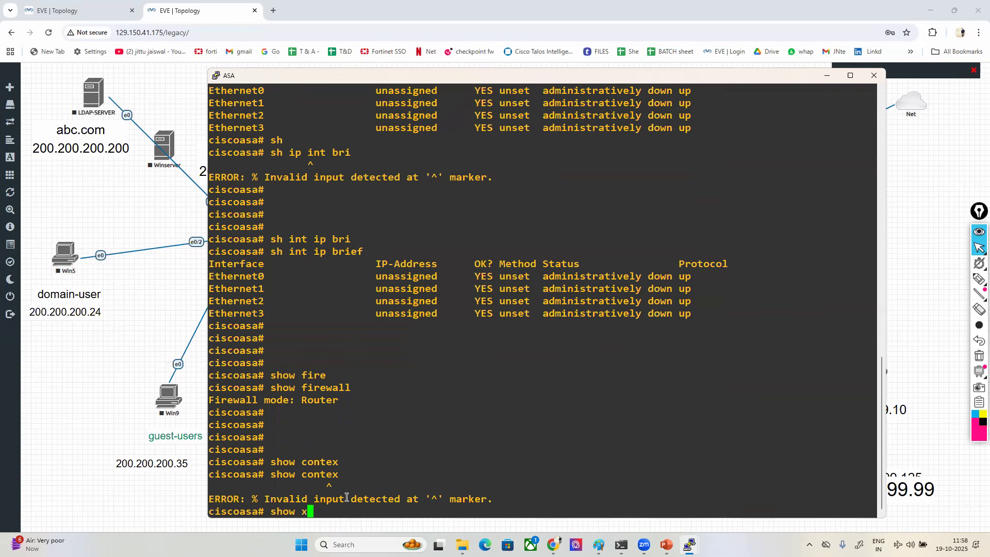
pyautogui.press('BackSpace')
pyautogui.write('context')
pyautogui.press('Return')
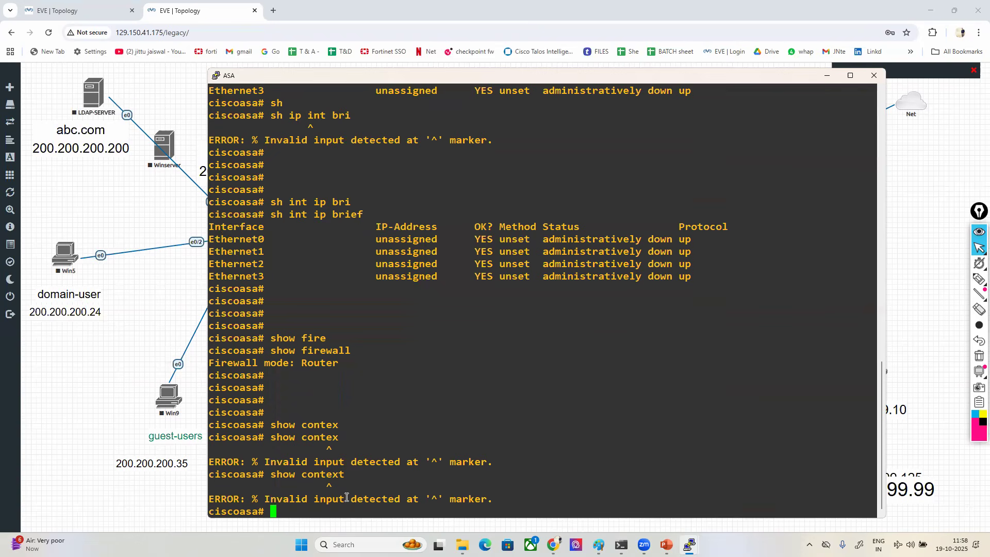
pyautogui.press('Return')
pyautogui.press('Return')
pyautogui.press('Return')
pyautogui.press('Return')
pyautogui.press('Return')
pyautogui.write('show ')
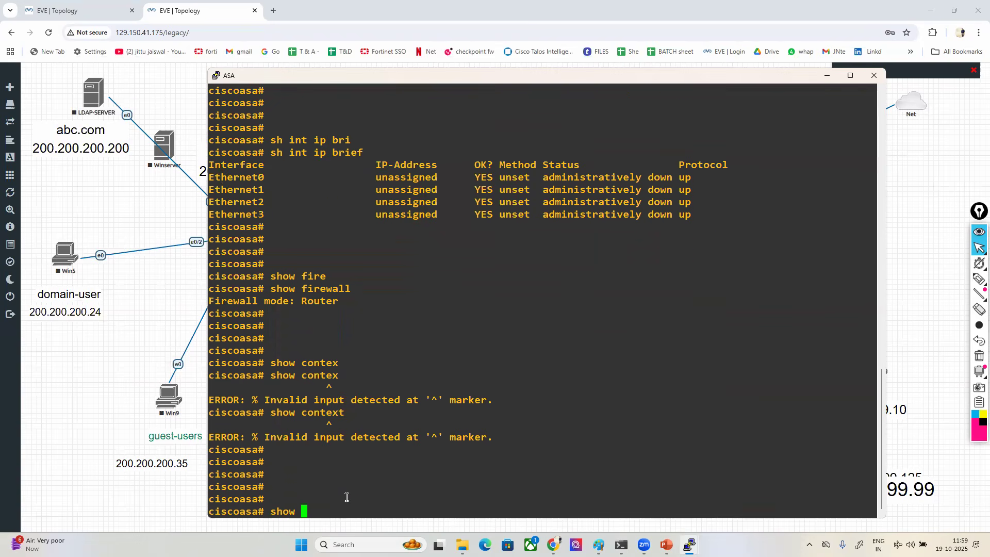
pyautogui.write('con')
pyautogui.press('Tab')
pyautogui.write('t')
pyautogui.press('Tab')
pyautogui.press('BackSpace')
pyautogui.press('BackSpace')
pyautogui.press('BackSpace')
pyautogui.press('BackSpace')
pyautogui.press('BackSpace')
pyautogui.press('BackSpace')
pyautogui.press('BackSpace')
pyautogui.press('BackSpace')
pyautogui.press('BackSpace')
pyautogui.press('BackSpace')
pyautogui.press('BackSpace')
pyautogui.press('BackSpace')
pyautogui.press('BackSpace')
pyautogui.press('BackSpace')
pyautogui.press('BackSpace')
pyautogui.press('BackSpace')
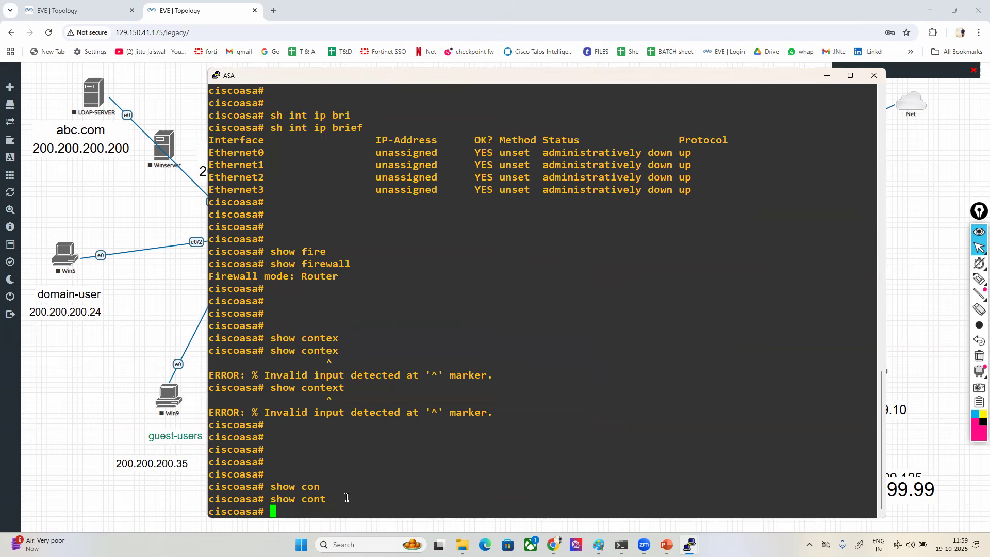
pyautogui.press('Return')
pyautogui.press('Return')
# - Run show mode on the ASA and highlight the security context mode line
pyautogui.write('show ')
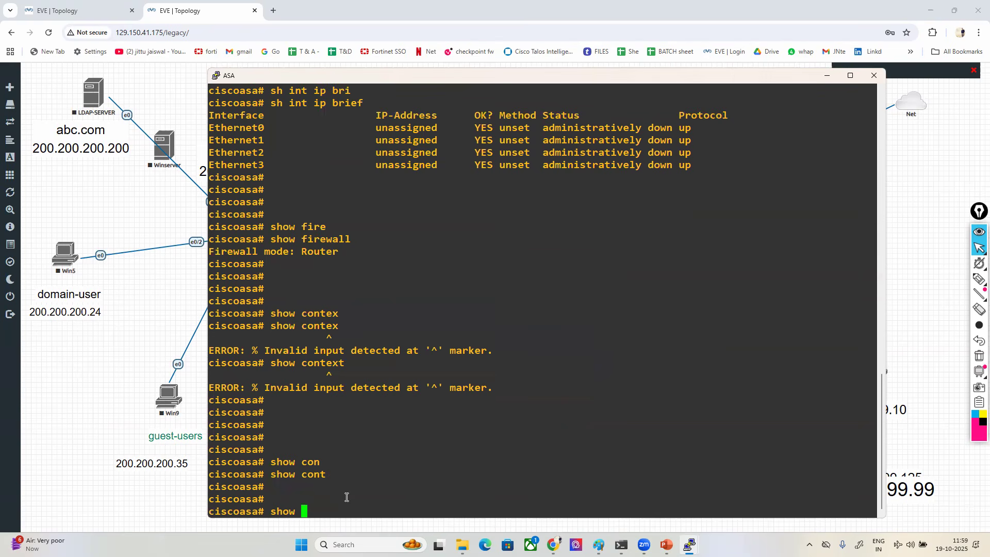
pyautogui.write('mode')
pyautogui.press('Return')
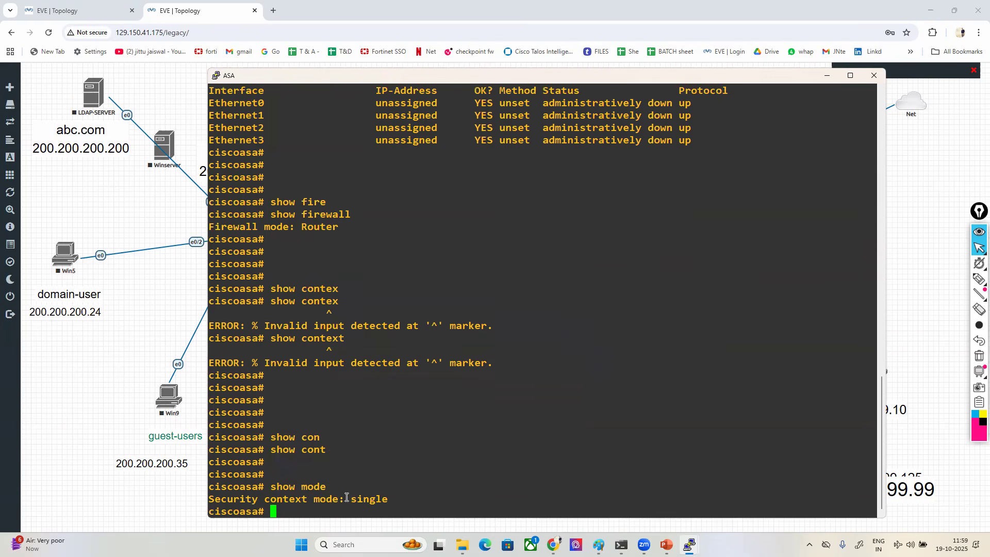
pyautogui.moveTo(216, 499); pyautogui.dragTo(510, 498)
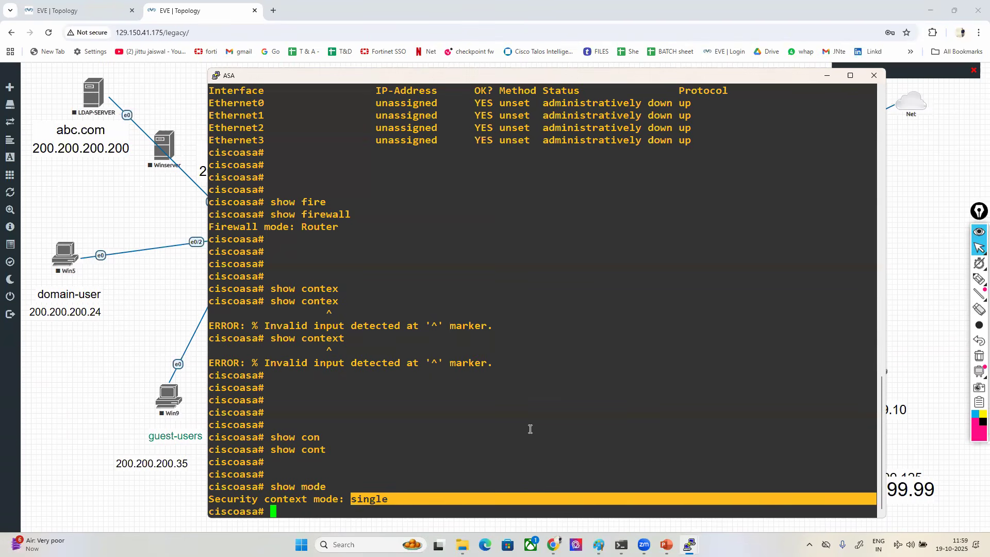
pyautogui.moveTo(265, 341); pyautogui.dragTo(358, 340)
pyautogui.click(391, 342)
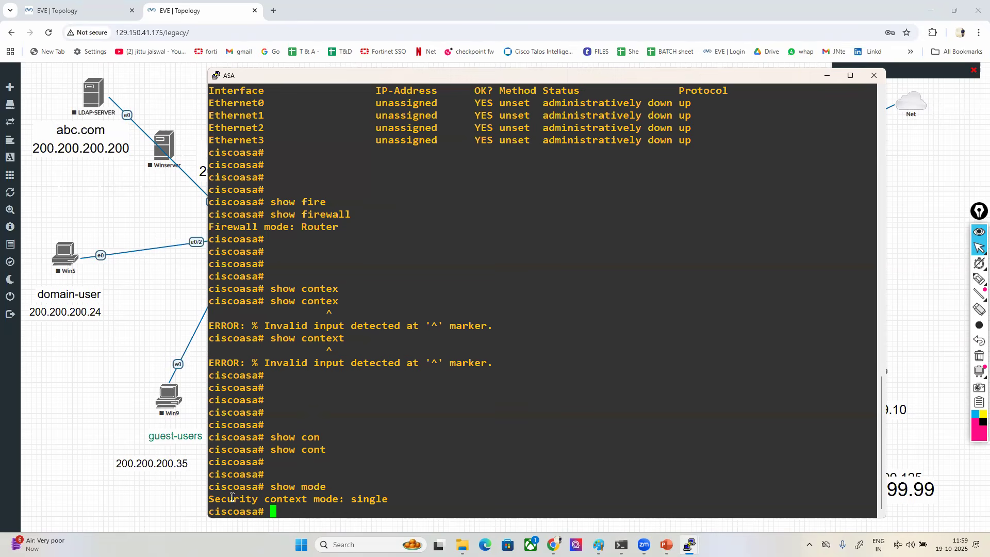
pyautogui.moveTo(215, 499); pyautogui.dragTo(344, 499)
pyautogui.click(363, 498)
# - Enter global configuration mode on the ASA and set the enable password
pyautogui.press('Return')
pyautogui.press('Return')
pyautogui.press('Return')
pyautogui.write('conf t')
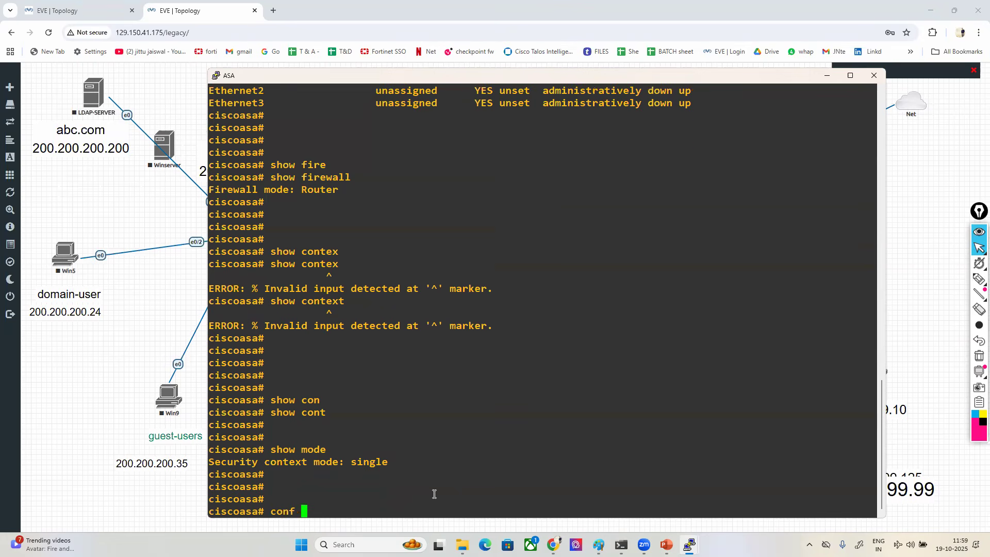
pyautogui.press('Return')
pyautogui.press('Return')
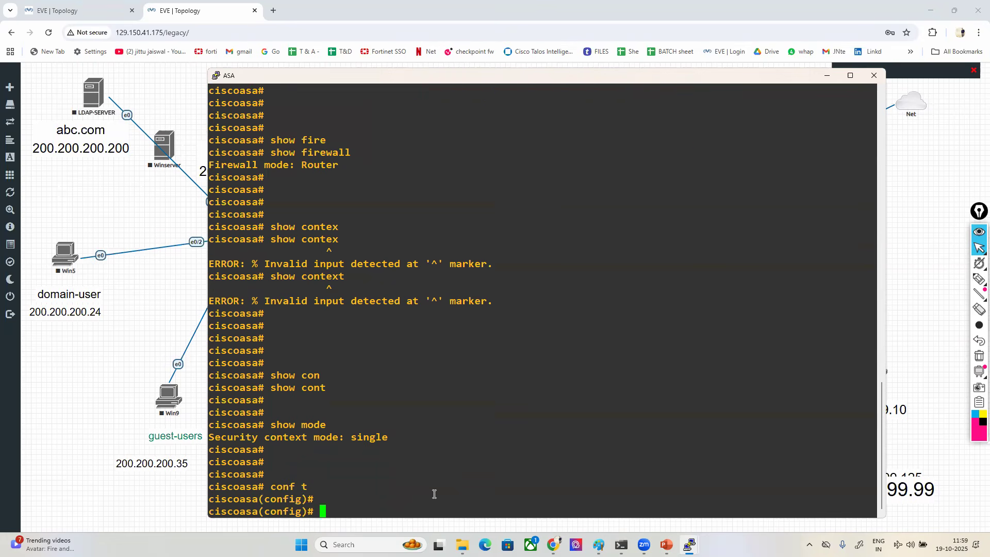
pyautogui.write('ena')
pyautogui.press('Tab')
pyautogui.write('pas')
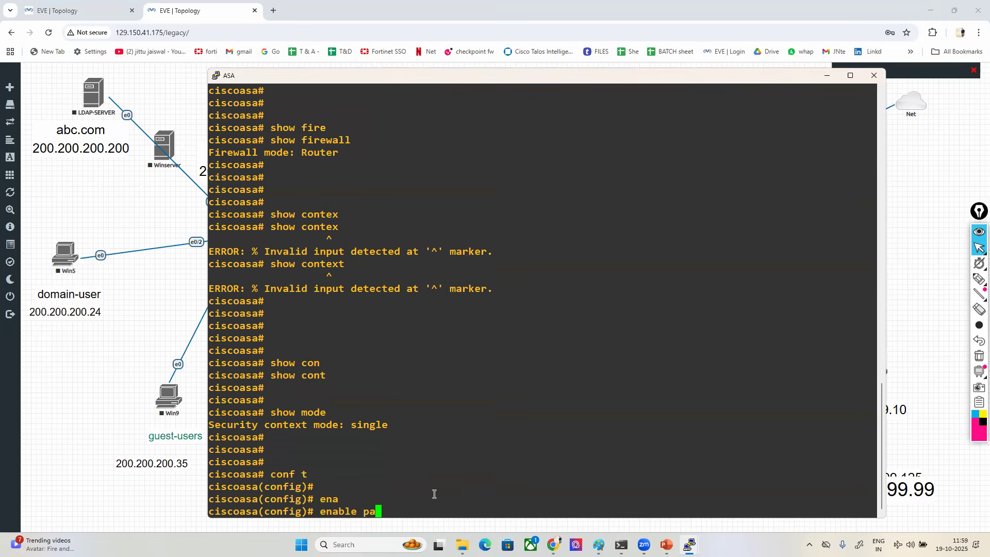
pyautogui.press('Tab')
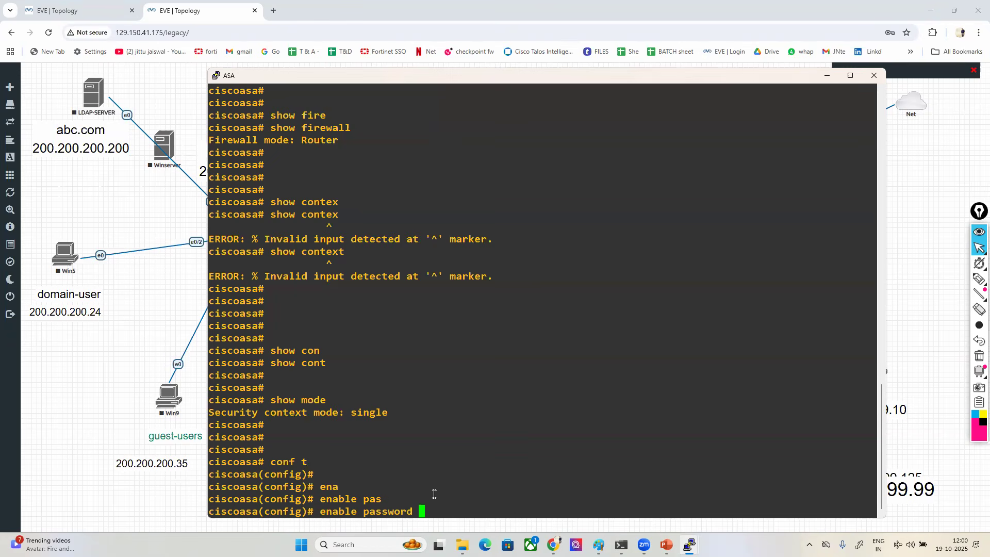
pyautogui.write('ccna')
pyautogui.press('Return')
pyautogui.press('Return')
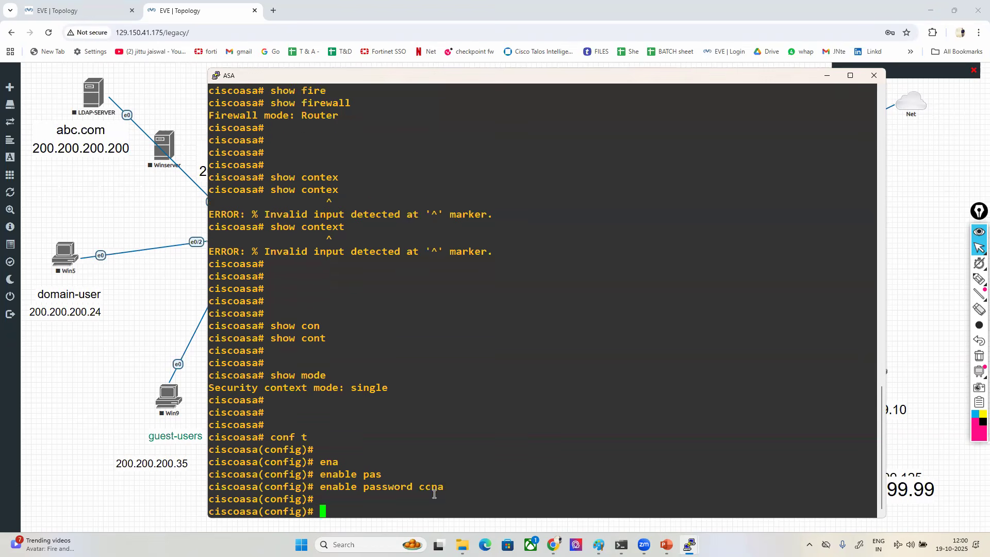
pyautogui.press('Return')
pyautogui.press('Return')
# - Leave configuration mode, run sh running-config and highlight the encrypted enable password
pyautogui.hotkey('ctrl', 'z')
pyautogui.write('sh run')
pyautogui.press('Tab')
pyautogui.press('Return')
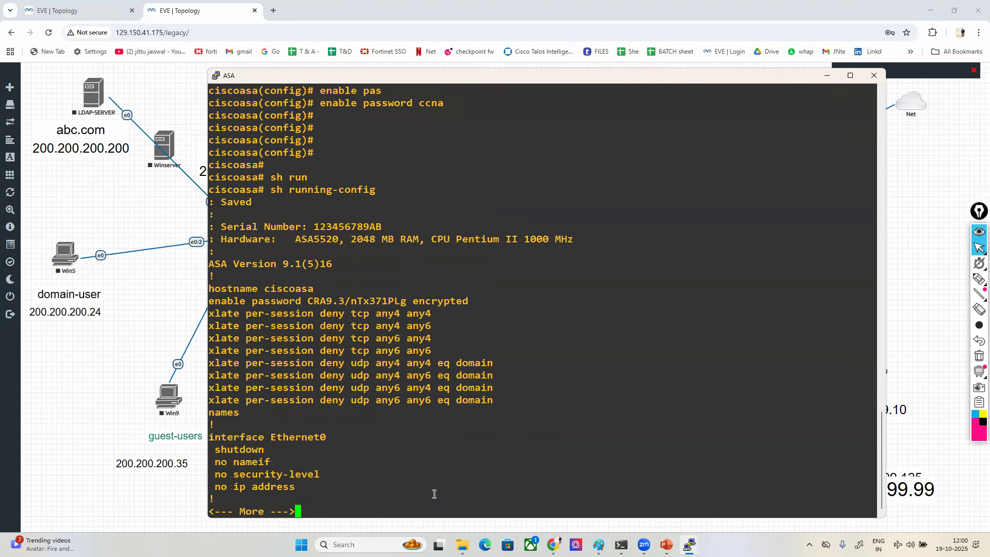
pyautogui.press('Return')
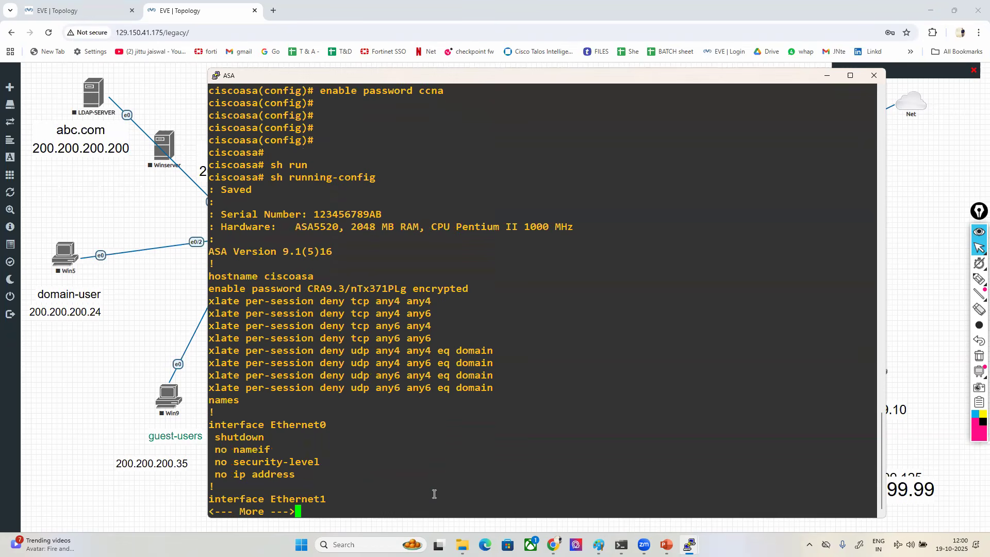
pyautogui.moveTo(310, 288); pyautogui.dragTo(430, 286)
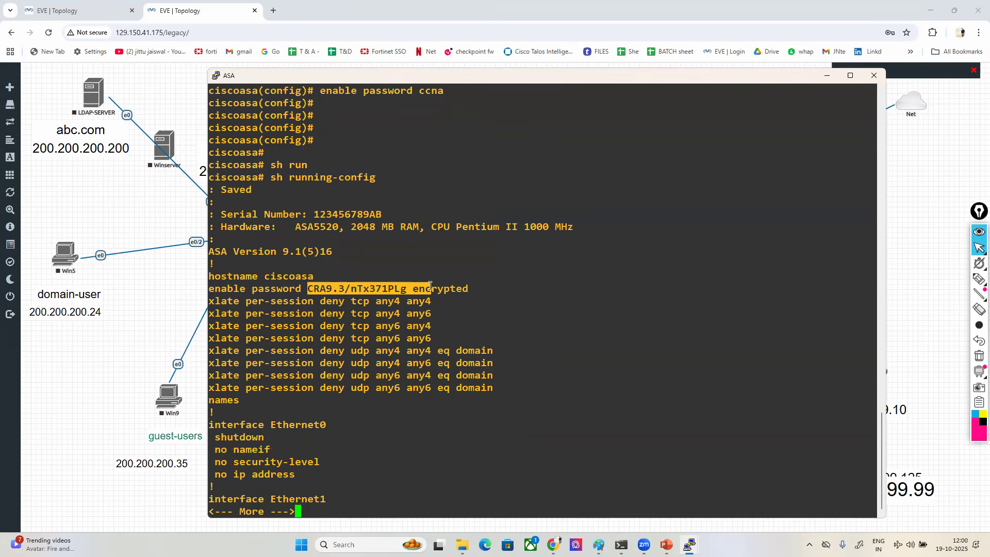
# - Quit the paged listing and run sho running-config interface on the ASA
pyautogui.press('q')
pyautogui.press('Return')
pyautogui.write('sho run')
pyautogui.press('Tab')
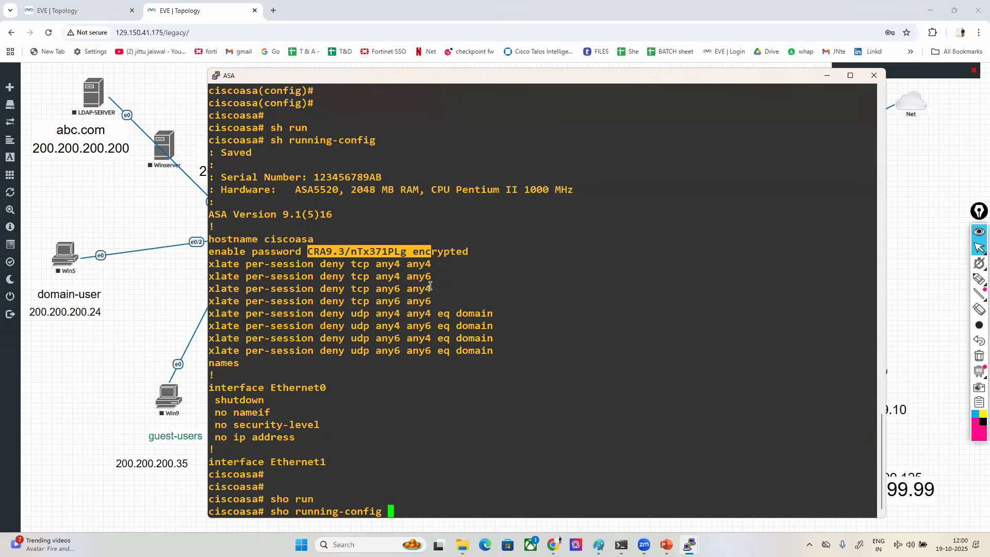
pyautogui.write('| sec')
pyautogui.press('BackSpace')
pyautogui.press('BackSpace')
pyautogui.press('BackSpace')
pyautogui.press('BackSpace')
pyautogui.press('BackSpace')
pyautogui.press('BackSpace')
pyautogui.write('int')
pyautogui.press('Tab')
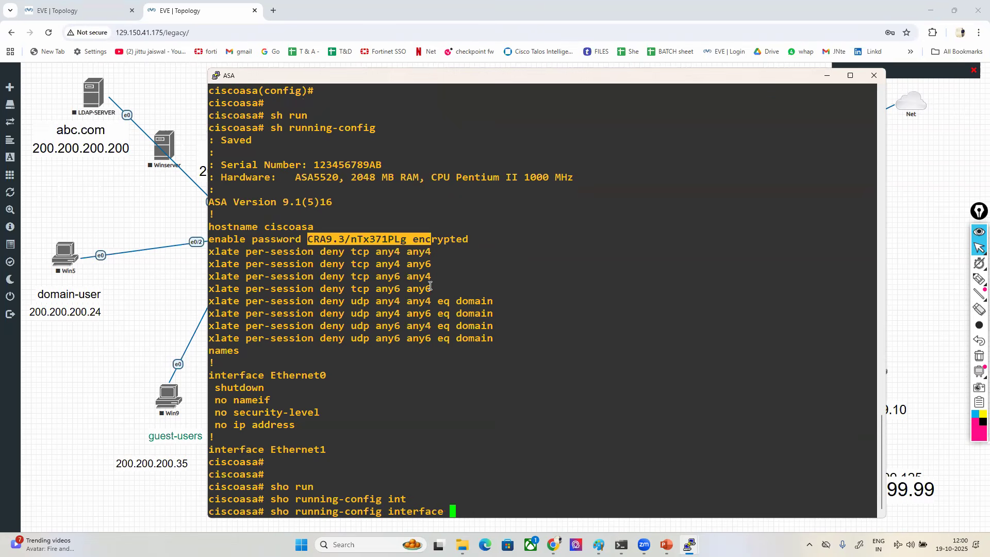
pyautogui.press('Return')
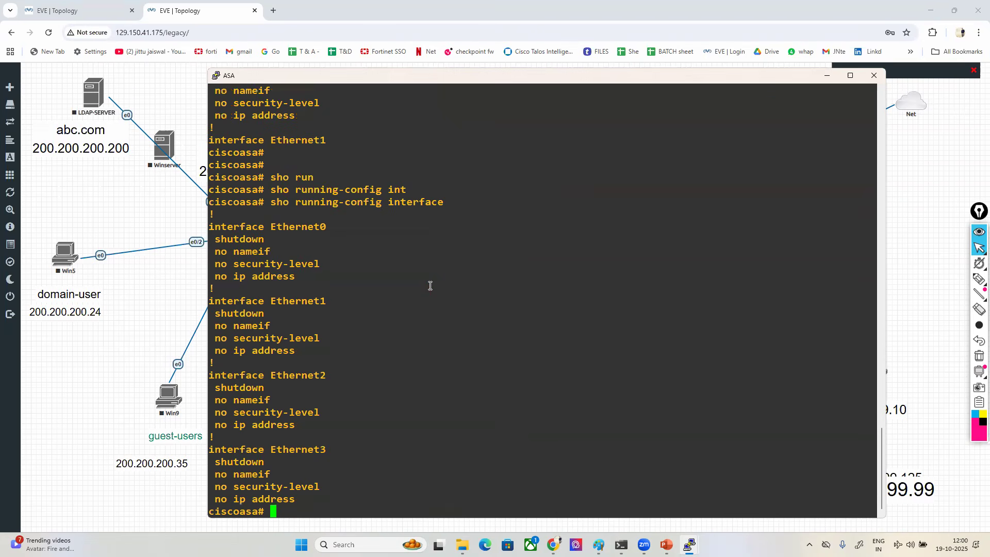
# - Highlight the whole interface configuration output, and the heading lines of Ethernet0 through Ethernet3 one by one
pyautogui.moveTo(211, 226); pyautogui.dragTo(335, 497)
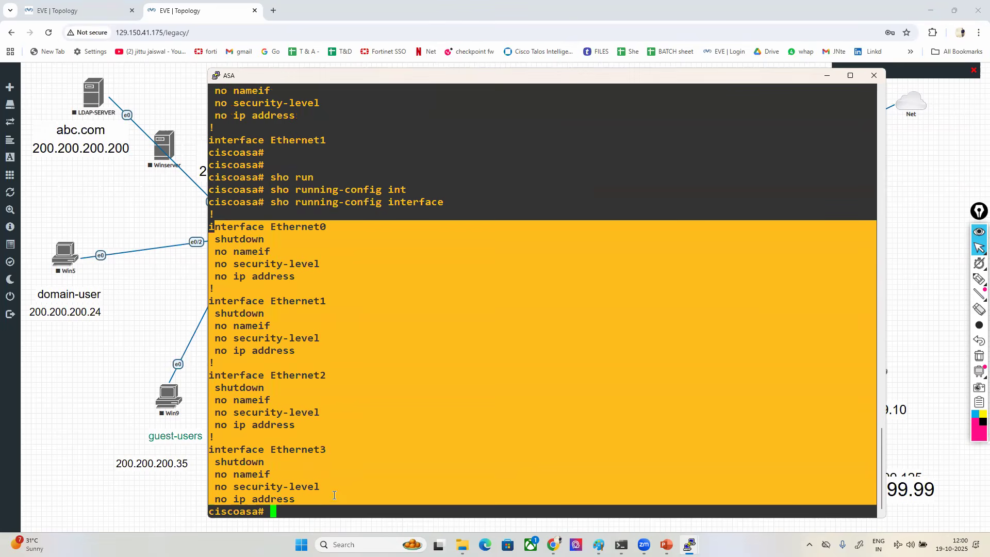
pyautogui.click(556, 485)
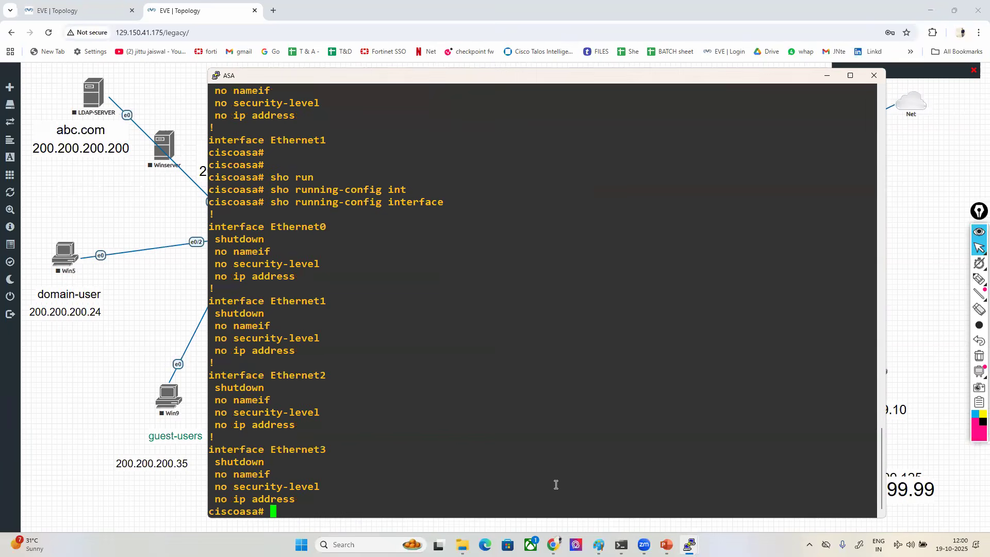
pyautogui.moveTo(229, 229); pyautogui.dragTo(324, 226)
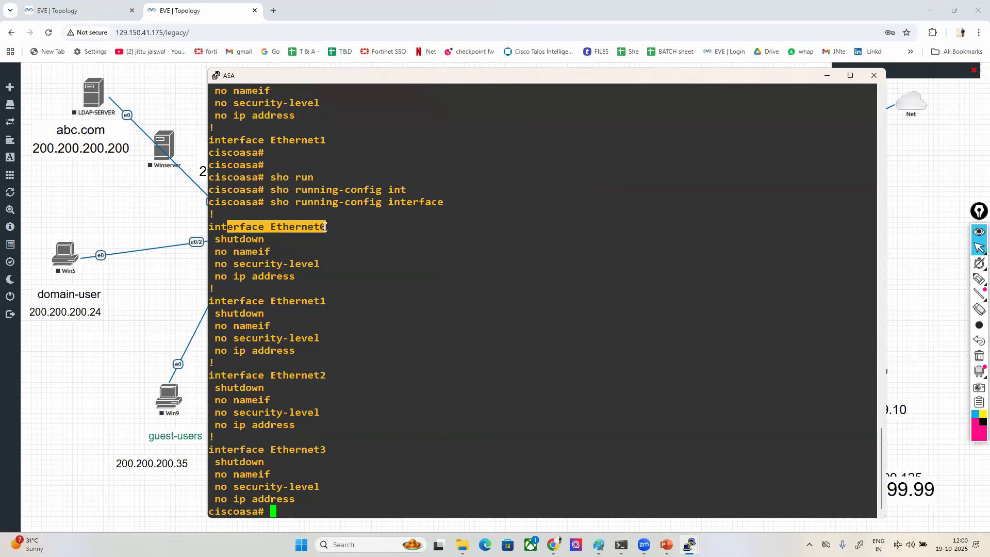
pyautogui.moveTo(291, 301); pyautogui.dragTo(336, 301)
pyautogui.moveTo(301, 375); pyautogui.dragTo(335, 377)
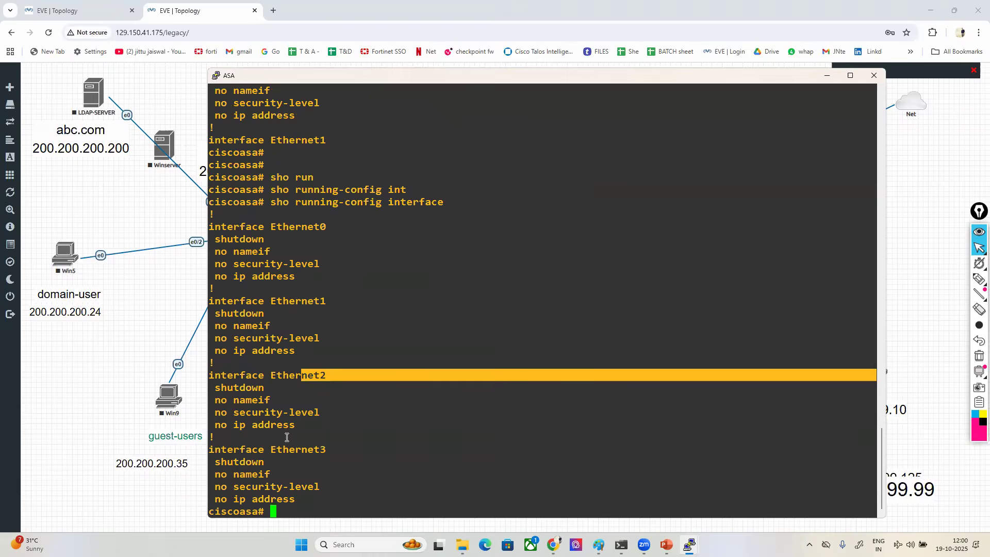
pyautogui.moveTo(282, 449); pyautogui.dragTo(339, 447)
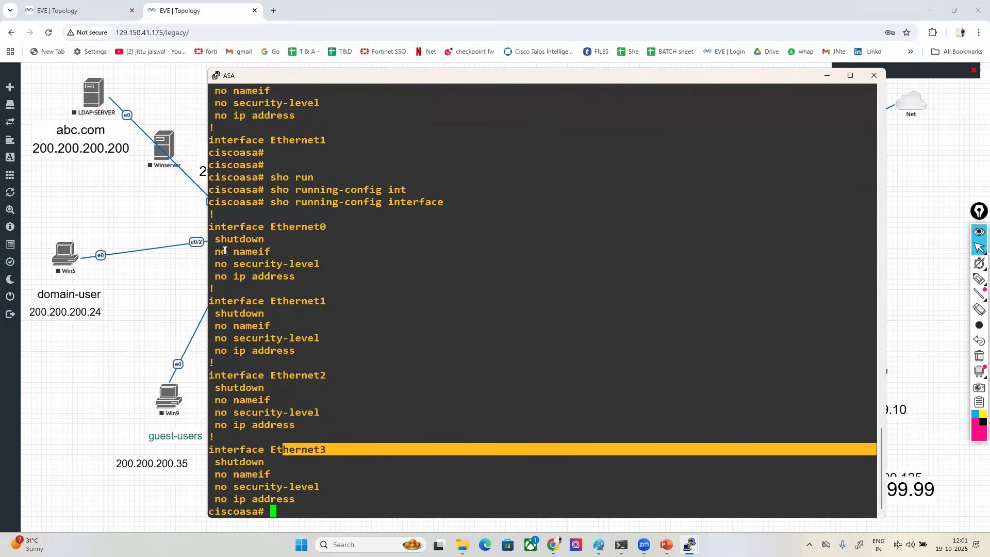
# - Highlight Ethernet0's shutdown, nameif, security-level and ip address lines, and its interface heading
pyautogui.moveTo(209, 238); pyautogui.dragTo(270, 236)
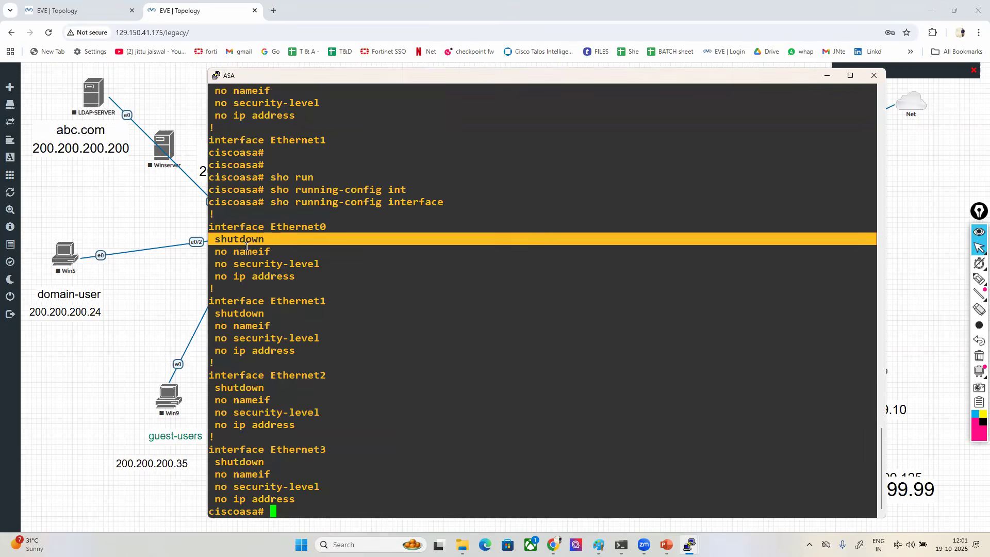
pyautogui.moveTo(211, 252); pyautogui.dragTo(278, 250)
pyautogui.moveTo(215, 263); pyautogui.dragTo(332, 257)
pyautogui.moveTo(209, 278); pyautogui.dragTo(464, 277)
pyautogui.click(507, 321)
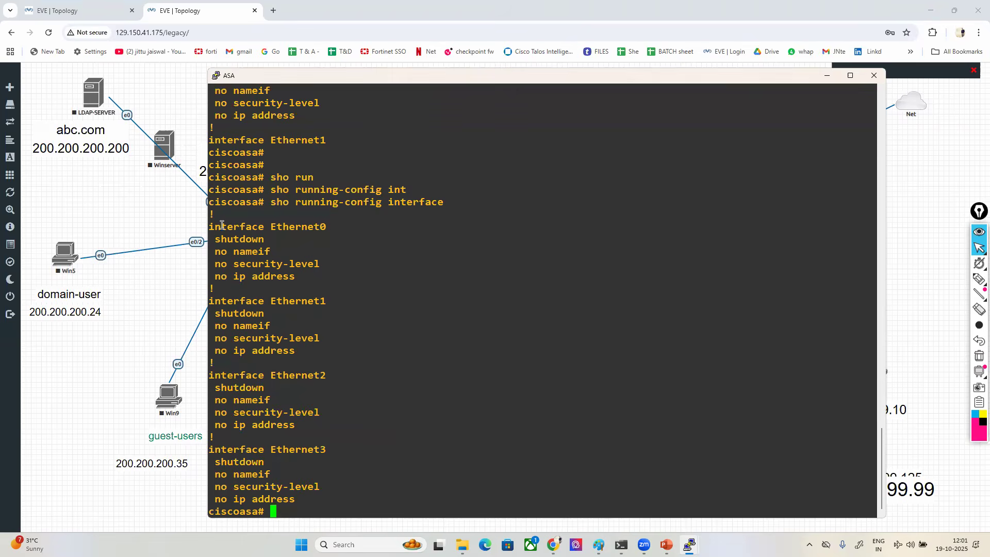
pyautogui.moveTo(220, 226); pyautogui.dragTo(338, 227)
pyautogui.click(457, 247)
# - Enter global configuration mode with conf t and bring the ASA console in front of the CISCO ASA FW BASIC LAB 1 topology
pyautogui.write('conf t')
pyautogui.press('Return')
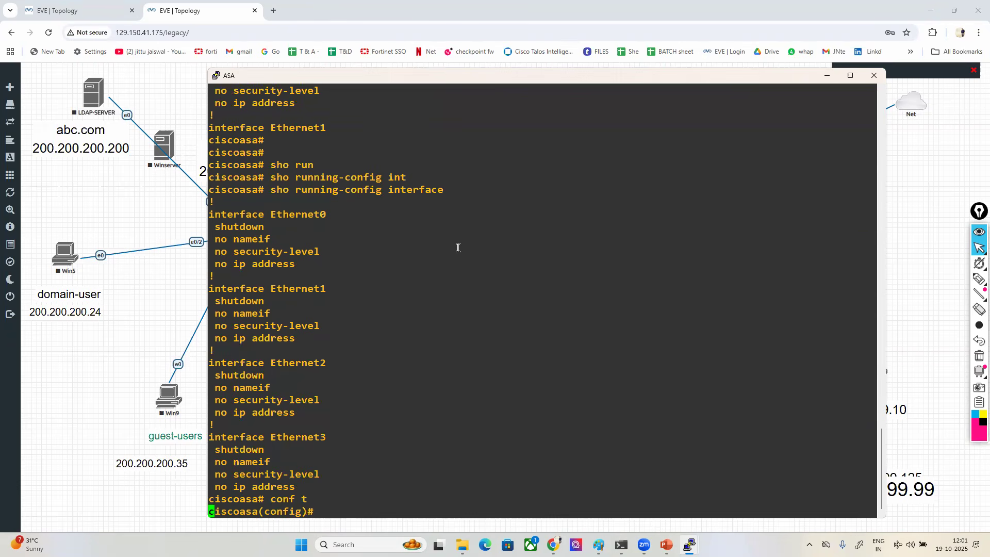
pyautogui.press('Return')
pyautogui.press('Return')
pyautogui.press('Return')
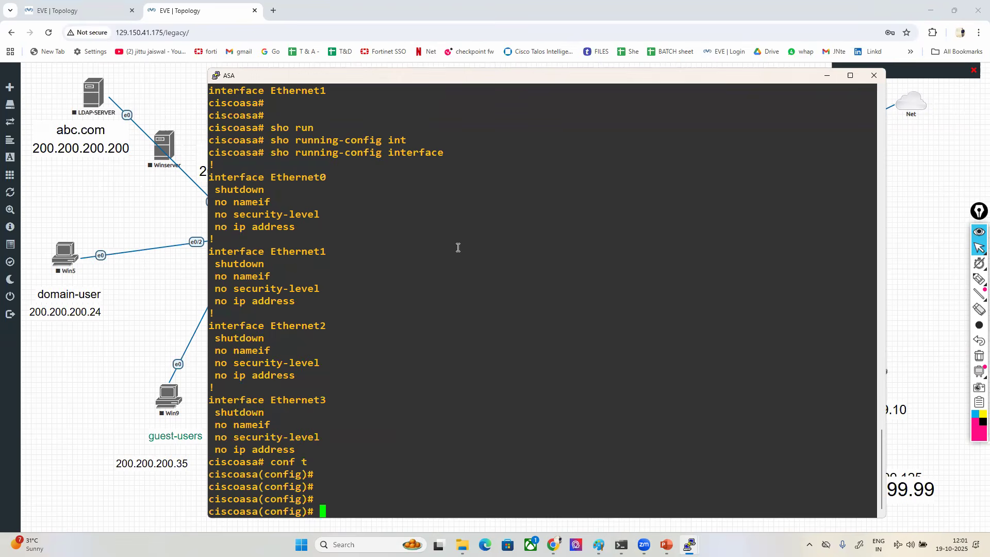
pyautogui.click(72, 9)
pyautogui.moveTo(689, 544)
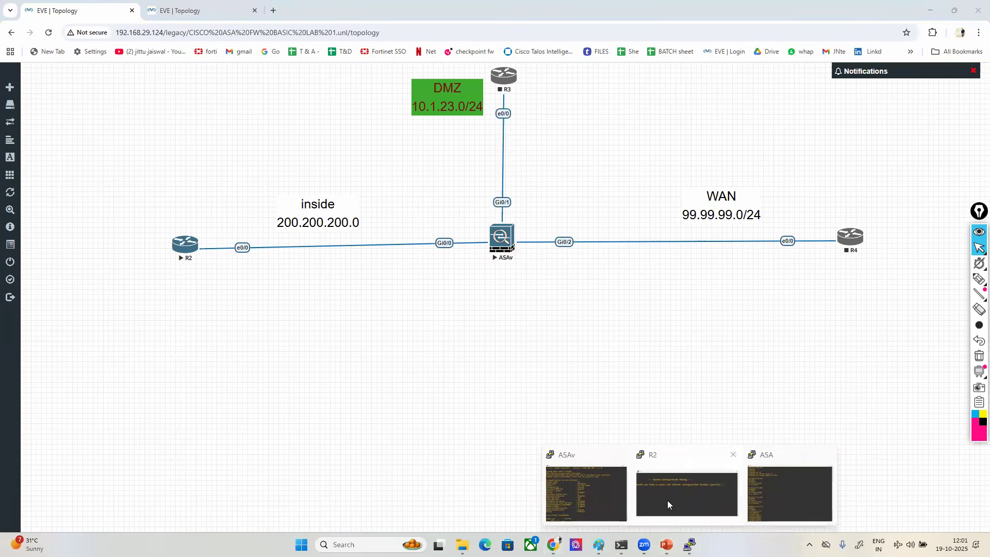
pyautogui.click(768, 487)
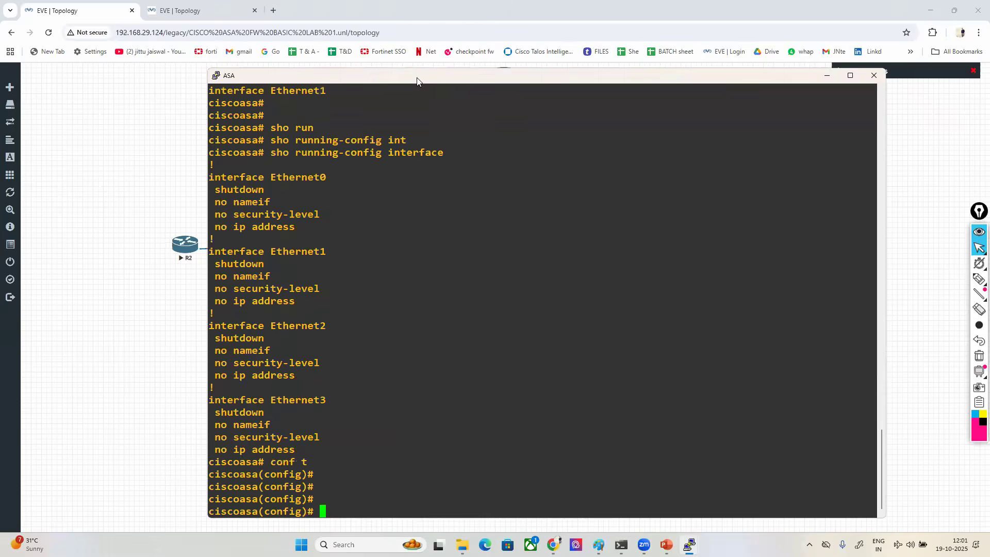
pyautogui.moveTo(393, 83); pyautogui.dragTo(437, 91)
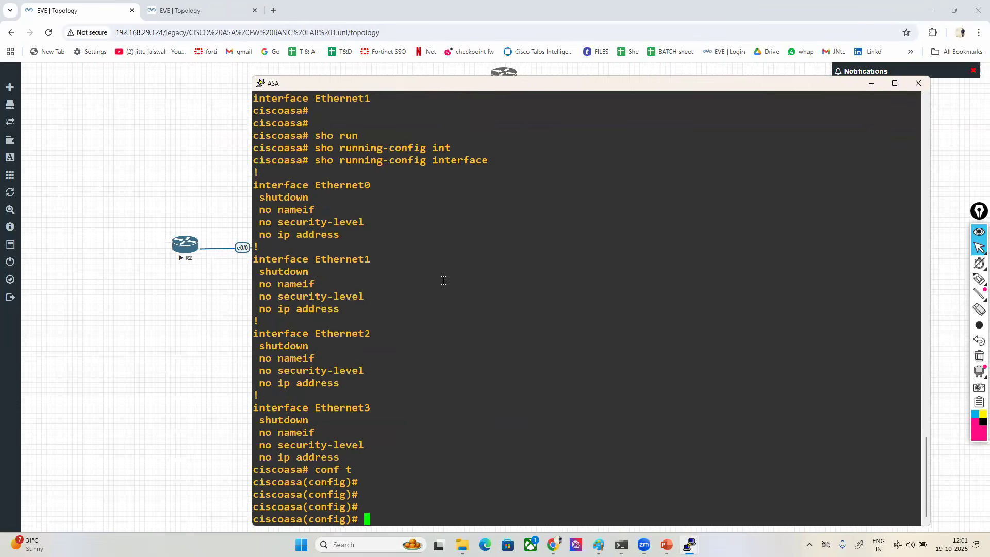
# - Enter interface ethernet 0, assign it the nameif inside, and highlight the resulting security-level message
pyautogui.write('in')
pyautogui.press('Tab')
pyautogui.write('e')
pyautogui.press('Tab')
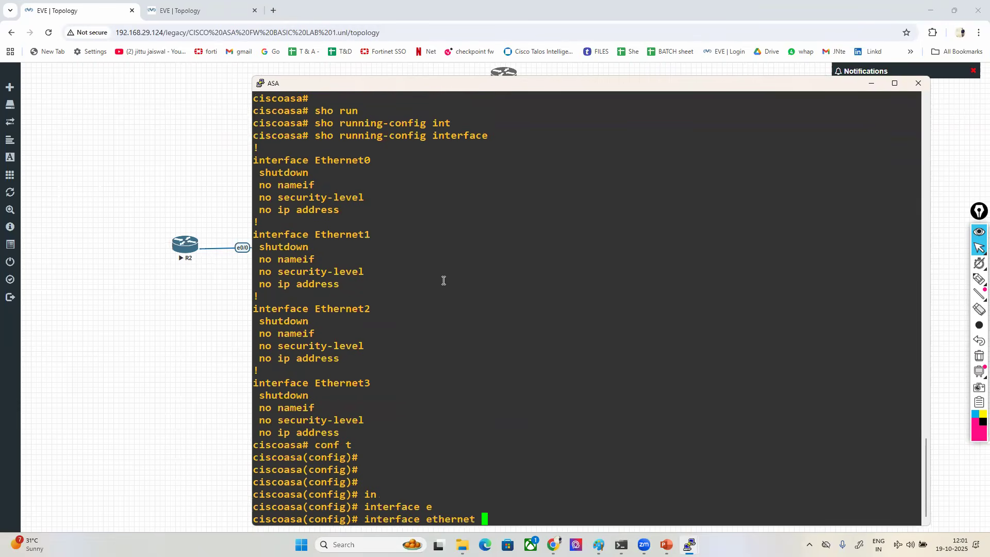
pyautogui.write('0')
pyautogui.press('Return')
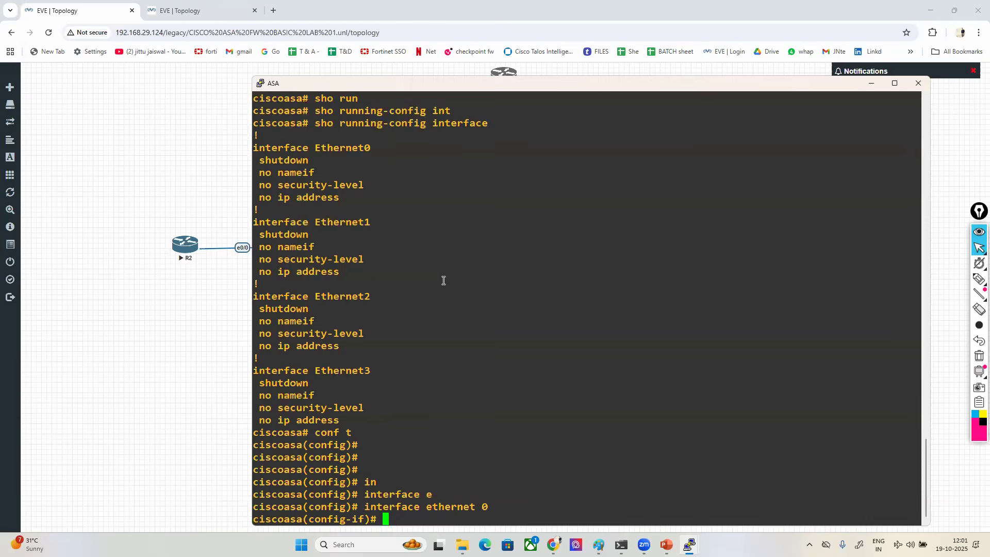
pyautogui.write('ip addd')
pyautogui.press('BackSpace')
pyautogui.press('BackSpace')
pyautogui.press('BackSpace')
pyautogui.press('BackSpace')
pyautogui.press('BackSpace')
pyautogui.press('BackSpace')
pyautogui.press('BackSpace')
pyautogui.write('nameif')
pyautogui.write('inside')
pyautogui.press('Return')
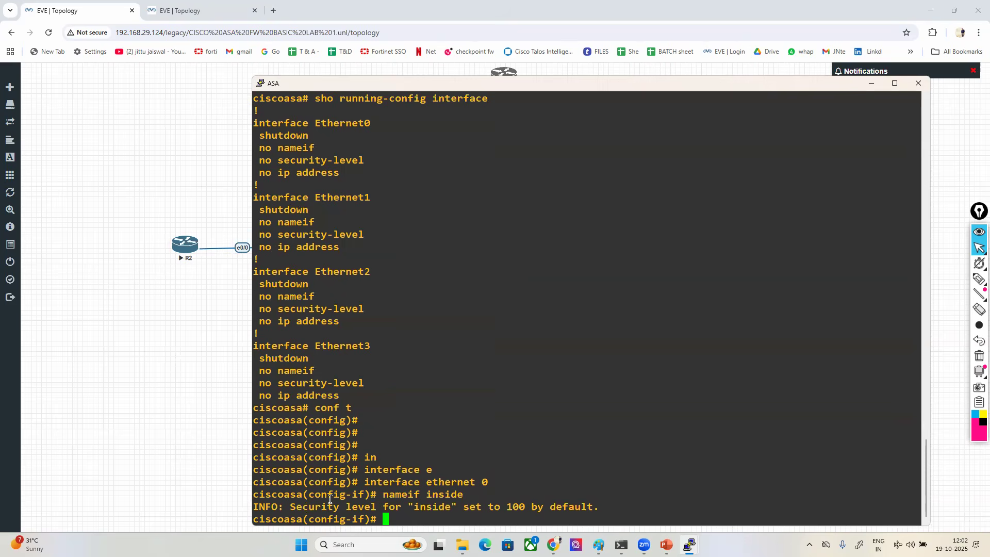
pyautogui.moveTo(278, 501); pyautogui.dragTo(600, 508)
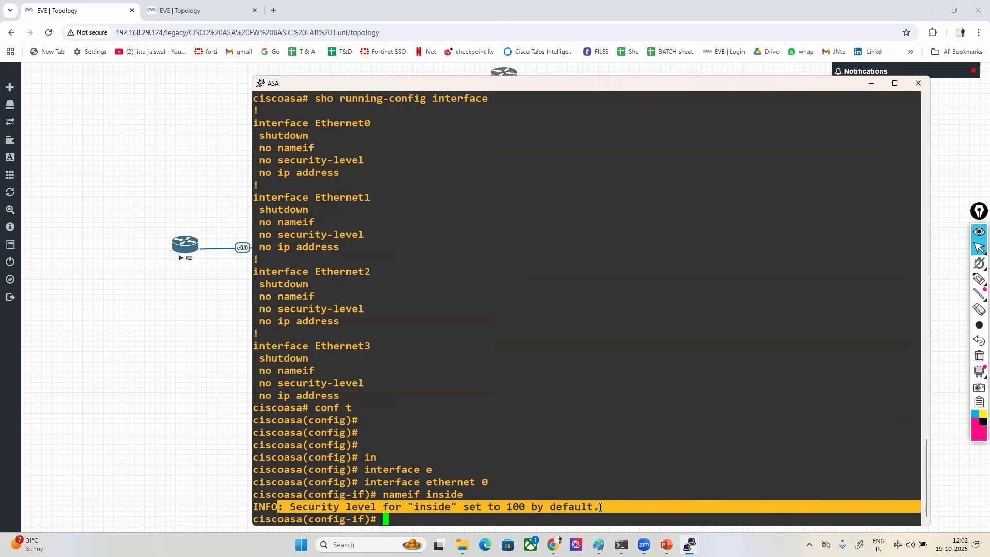
pyautogui.click(599, 507)
# - Assign Ethernet0 the IP address 200.200.200.1 with mask 255.255.255.0 and enable the interface with no sh
pyautogui.write('ip add')
pyautogui.press('Tab')
pyautogui.write('200.200.200.1 255.255.255.0')
pyautogui.press('Return')
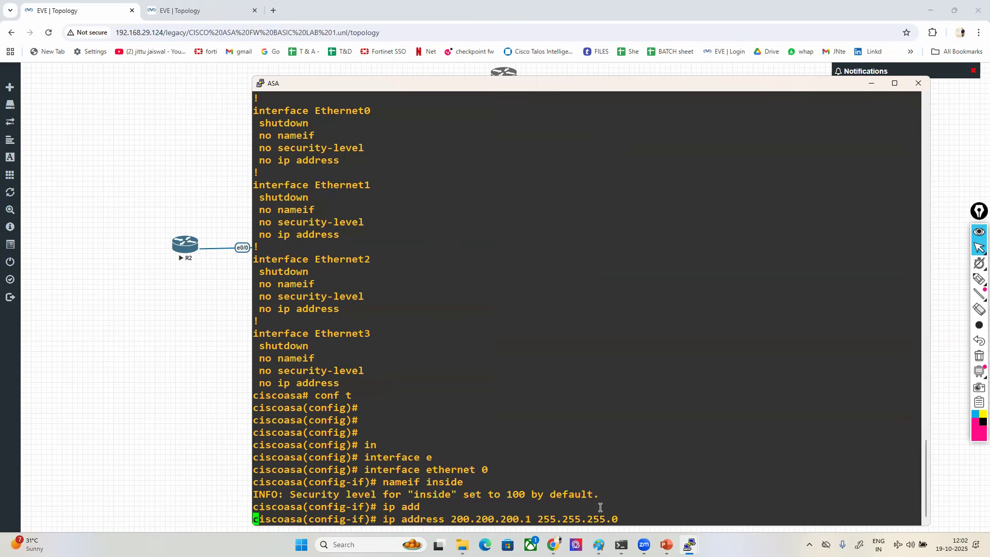
pyautogui.write('no sh')
pyautogui.press('Return')
pyautogui.press('Return')
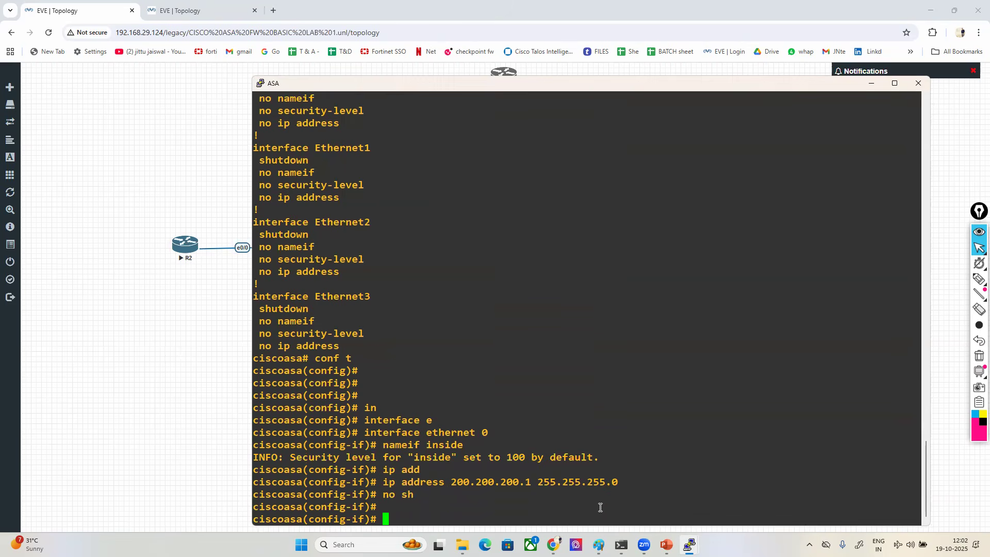
# - Exit Ethernet0's interface configuration, move the ASA console up and over, and highlight the Ethernet1 interface heading
pyautogui.write('exit')
pyautogui.press('Return')
pyautogui.press('Return')
pyautogui.press('Return')
pyautogui.press('Return')
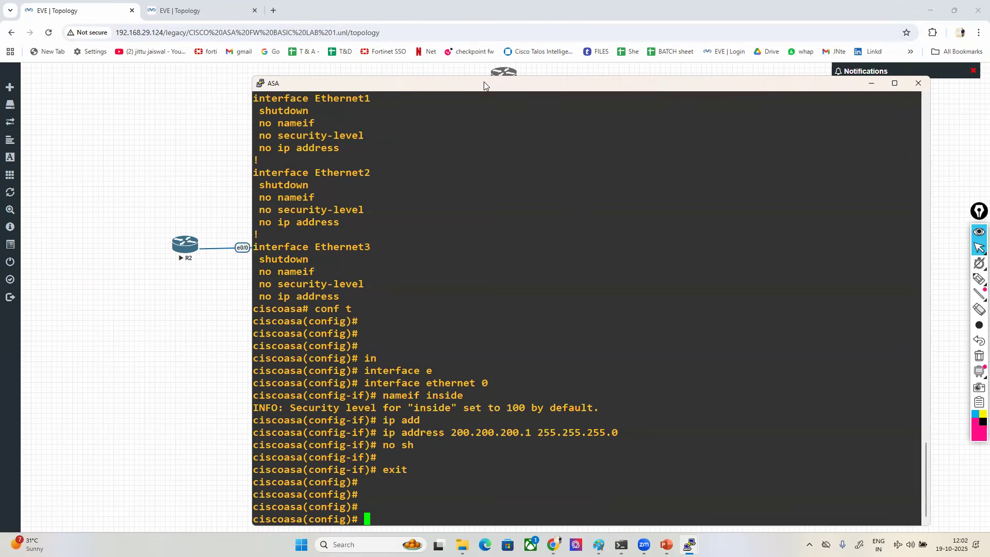
pyautogui.moveTo(477, 89); pyautogui.dragTo(446, 89)
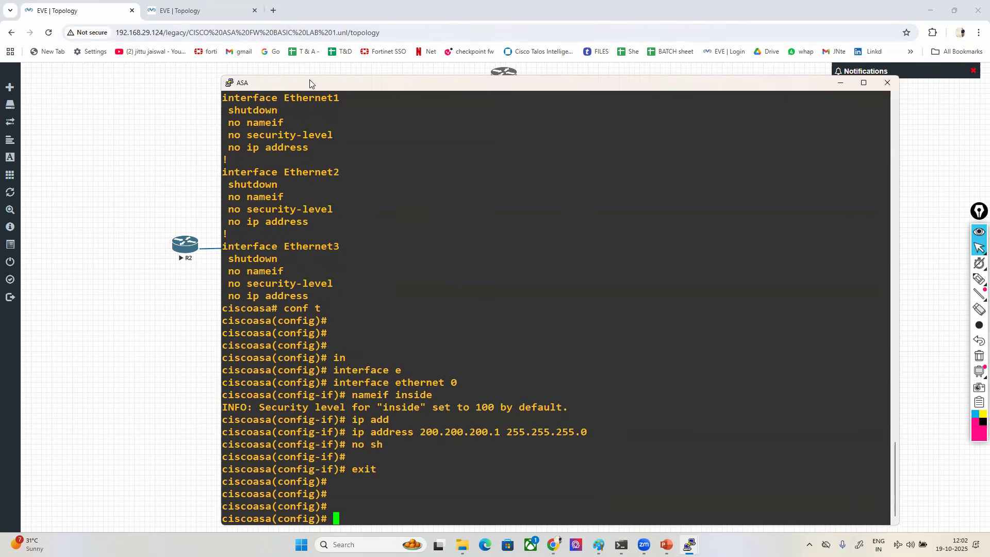
pyautogui.moveTo(309, 77); pyautogui.dragTo(305, 26)
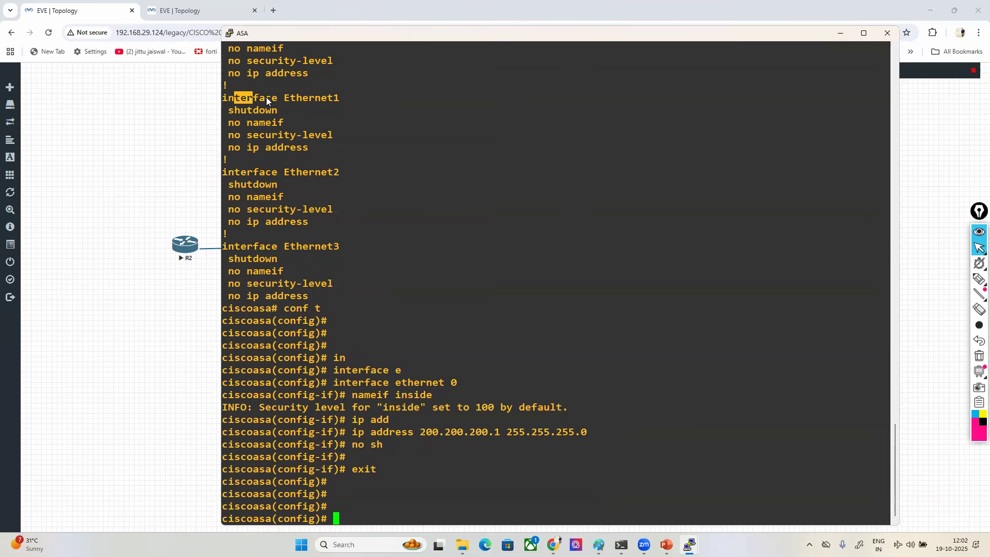
pyautogui.moveTo(336, 98); pyautogui.dragTo(360, 99)
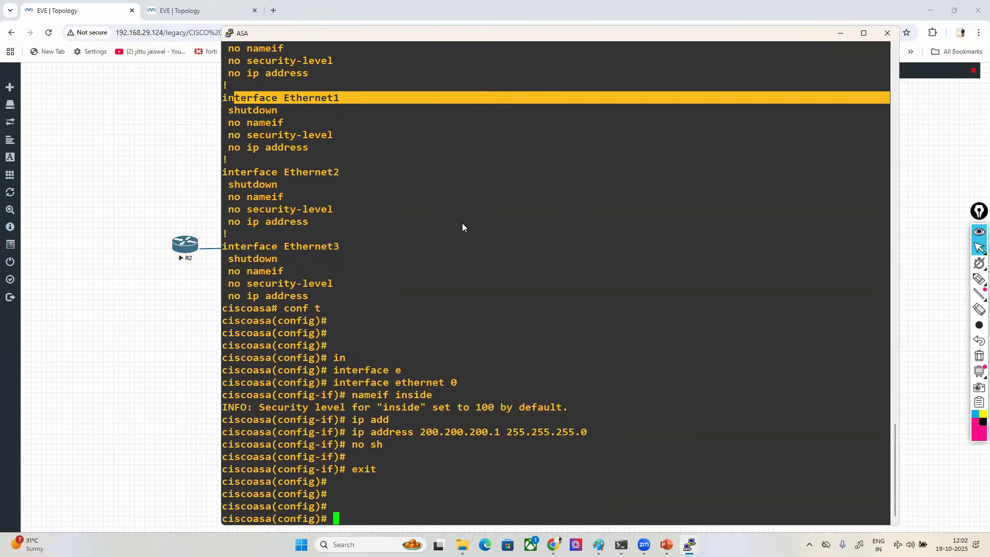
# - Compose the command interface ethernet 1 at the ASA's global configuration prompt without running it
pyautogui.click(462, 223)
pyautogui.write('in')
pyautogui.press('Tab')
pyautogui.write('e')
pyautogui.press('Tab')
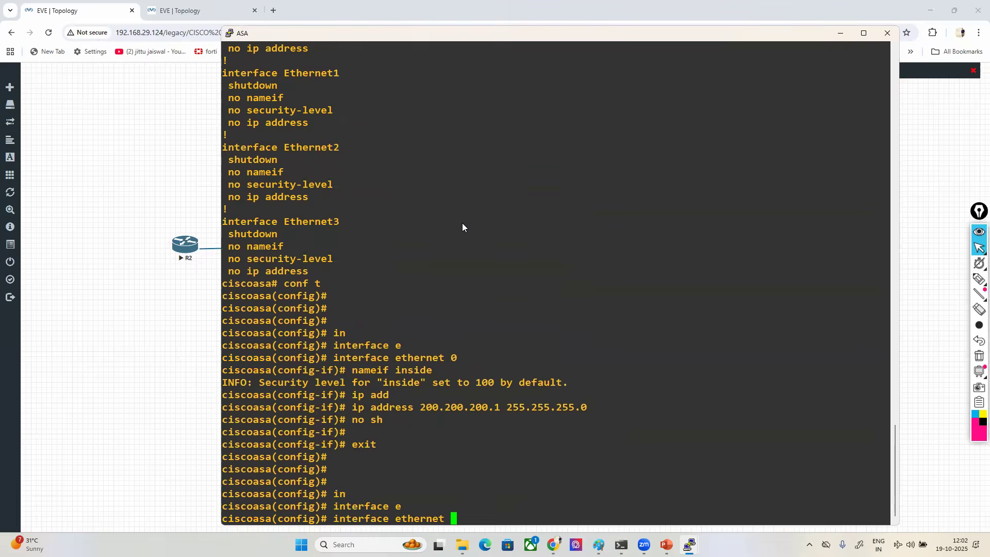
pyautogui.write('1')
# - Sketch a pink box labelled ASA over the console with link lines to its left, right and top
pyautogui.click(979, 279)
pyautogui.moveTo(533, 225)
pyautogui.mouseDown()
pyautogui.moveTo(495, 234)
pyautogui.moveTo(589, 272)
pyautogui.moveTo(541, 224)
pyautogui.mouseUp()
pyautogui.moveTo(512, 255); pyautogui.dragTo(559, 256)
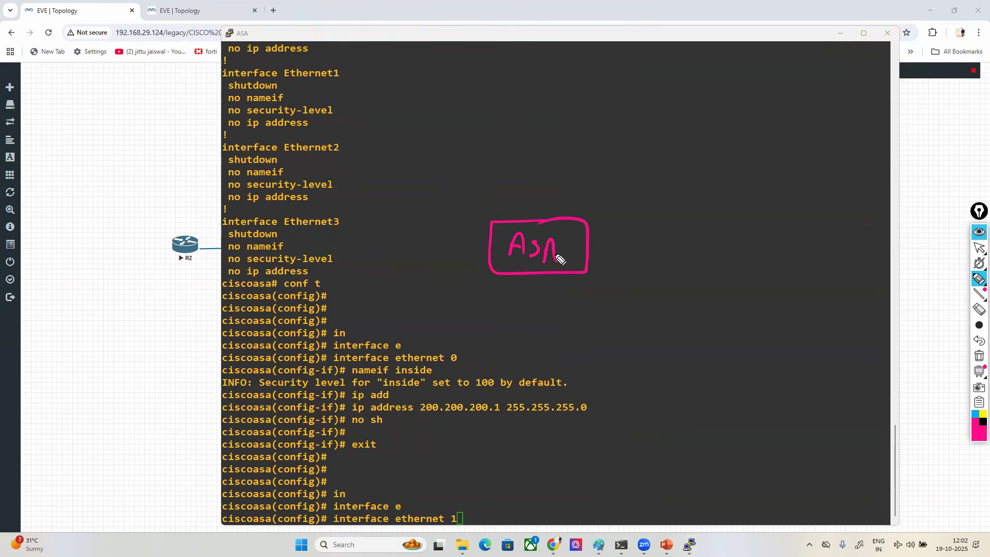
pyautogui.moveTo(488, 250); pyautogui.dragTo(281, 258)
pyautogui.moveTo(579, 245); pyautogui.dragTo(864, 267)
pyautogui.moveTo(546, 58); pyautogui.dragTo(539, 224)
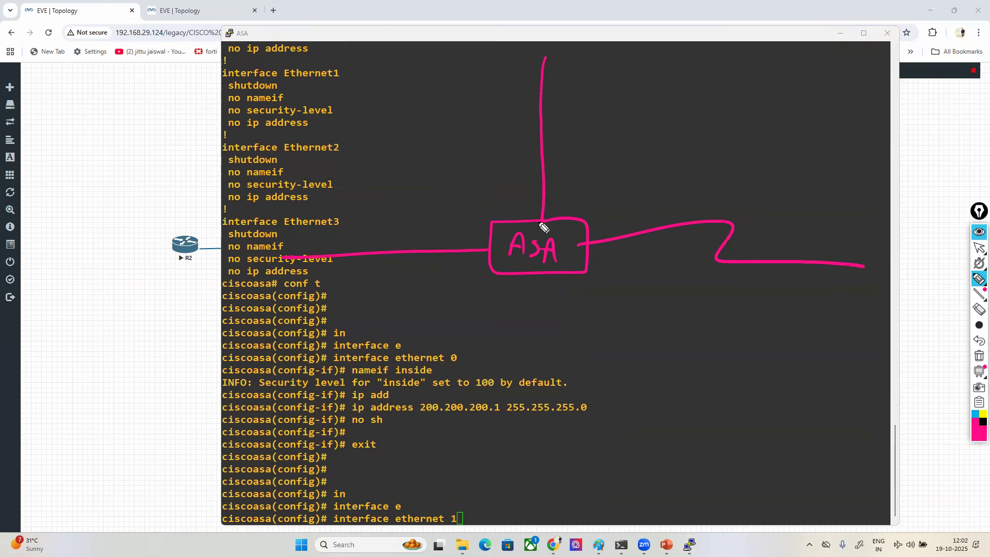
# - Label the sketched ASA's links in yellow as e0 on the left, e1 on the right and e3 on top
pyautogui.click(978, 416)
pyautogui.moveTo(447, 267)
pyautogui.mouseDown()
pyautogui.moveTo(460, 273)
pyautogui.moveTo(482, 262)
pyautogui.mouseUp()
pyautogui.moveTo(501, 206); pyautogui.dragTo(516, 201)
pyautogui.moveTo(594, 263); pyautogui.dragTo(618, 265)
pyautogui.moveTo(496, 207); pyautogui.dragTo(514, 203)
pyautogui.click(978, 309)
pyautogui.click(510, 208)
pyautogui.click(979, 278)
pyautogui.moveTo(503, 206); pyautogui.dragTo(520, 198)
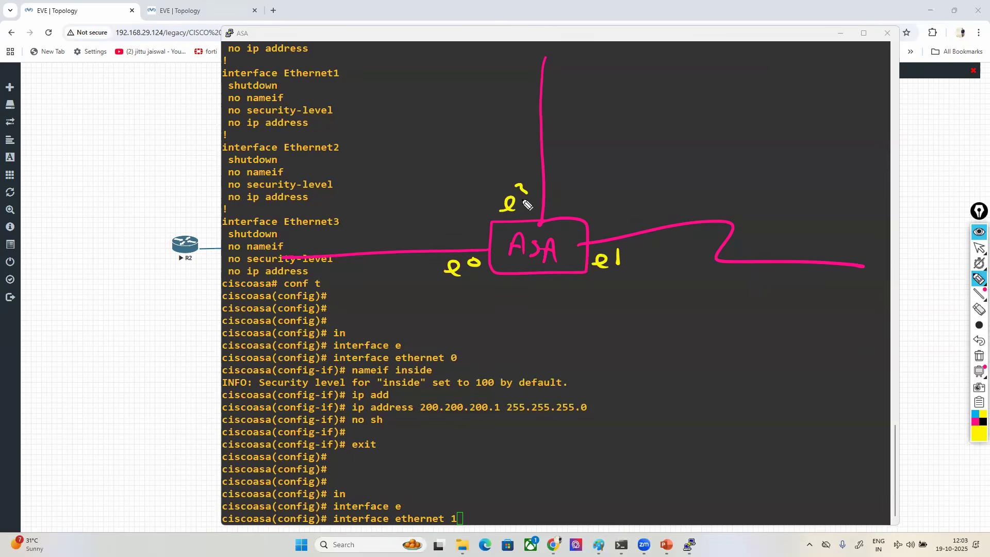
# - Write the subnets 200.200.200.0/24 on the e0 link and 99.99.99.0/24 on the e1 link in yellow
pyautogui.moveTo(312, 230)
pyautogui.mouseDown()
pyautogui.moveTo(326, 243)
pyautogui.moveTo(336, 236)
pyautogui.mouseUp()
pyautogui.moveTo(342, 233); pyautogui.dragTo(349, 236)
pyautogui.moveTo(369, 244)
pyautogui.mouseDown()
pyautogui.moveTo(411, 230)
pyautogui.moveTo(479, 242)
pyautogui.mouseUp()
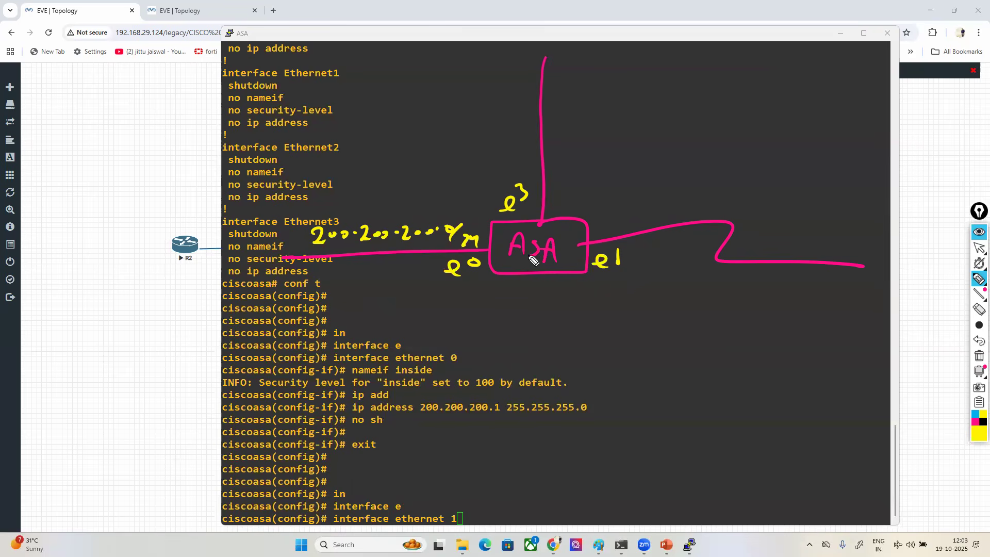
pyautogui.moveTo(746, 205); pyautogui.dragTo(897, 239)
# - Write 10.1.23.0/24 on the upper link in blue and label the three zones Inside, Outside and DMZ
pyautogui.click(975, 412)
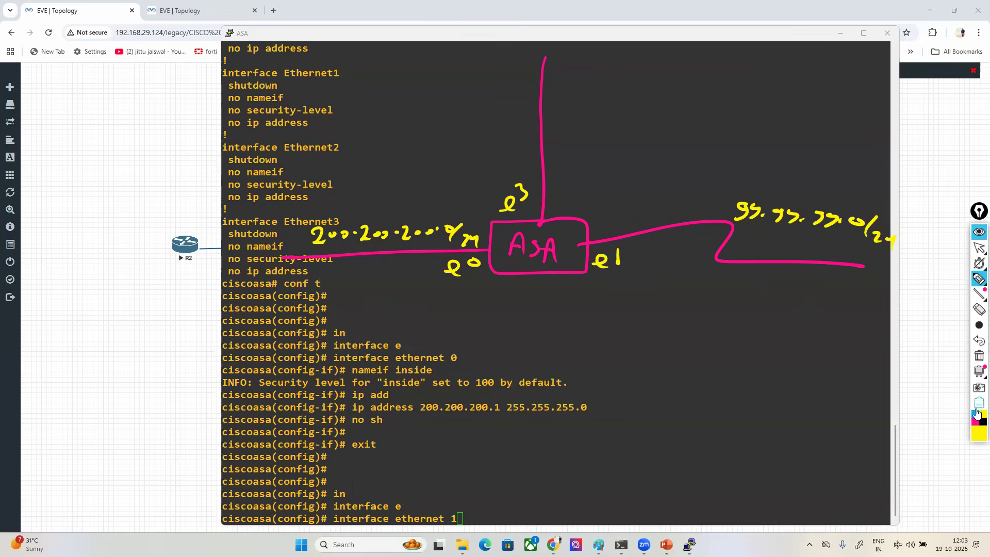
pyautogui.moveTo(558, 84)
pyautogui.mouseDown()
pyautogui.moveTo(571, 98)
pyautogui.moveTo(659, 98)
pyautogui.moveTo(699, 120)
pyautogui.mouseUp()
pyautogui.moveTo(335, 263)
pyautogui.mouseDown()
pyautogui.moveTo(339, 281)
pyautogui.moveTo(379, 290)
pyautogui.moveTo(409, 269)
pyautogui.moveTo(411, 283)
pyautogui.mouseUp()
pyautogui.moveTo(753, 275)
pyautogui.mouseDown()
pyautogui.moveTo(811, 278)
pyautogui.moveTo(848, 301)
pyautogui.mouseUp()
pyautogui.moveTo(843, 266)
pyautogui.mouseDown()
pyautogui.moveTo(713, 264)
pyautogui.moveTo(851, 286)
pyautogui.mouseUp()
pyautogui.click(459, 92)
pyautogui.moveTo(457, 89)
pyautogui.mouseDown()
pyautogui.moveTo(513, 111)
pyautogui.moveTo(534, 96)
pyautogui.moveTo(437, 99)
pyautogui.moveTo(536, 95)
pyautogui.mouseUp()
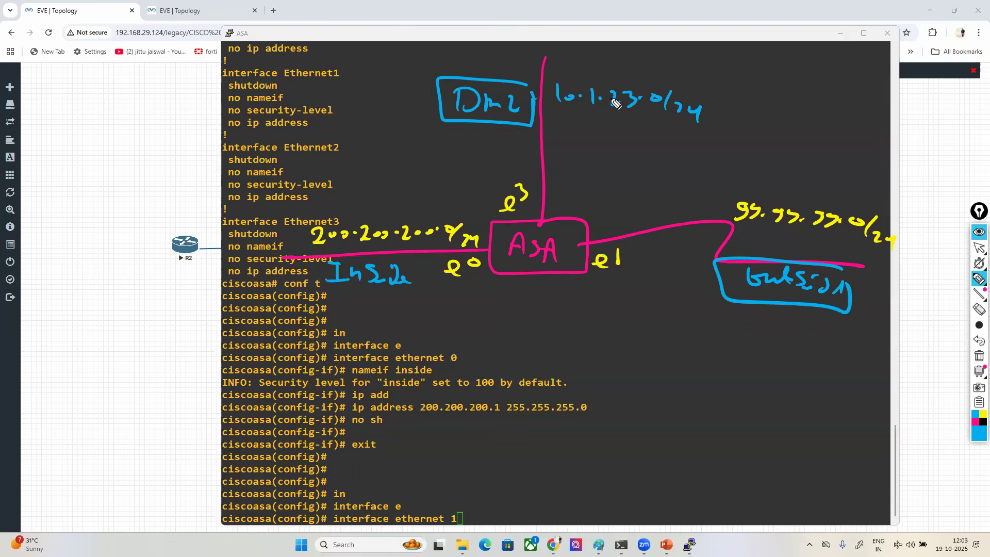
# - Circle the 0 in interface ethernet 0 in blue and try writing 100 above the inside link
pyautogui.moveTo(459, 362)
pyautogui.mouseDown()
pyautogui.moveTo(445, 364)
pyautogui.moveTo(454, 349)
pyautogui.mouseUp()
pyautogui.moveTo(297, 182); pyautogui.dragTo(298, 213)
pyautogui.moveTo(309, 198); pyautogui.dragTo(346, 199)
pyautogui.moveTo(354, 179)
pyautogui.mouseDown()
pyautogui.moveTo(309, 216)
pyautogui.moveTo(359, 179)
pyautogui.moveTo(352, 194)
pyautogui.moveTo(373, 202)
pyautogui.mouseUp()
pyautogui.click(979, 309)
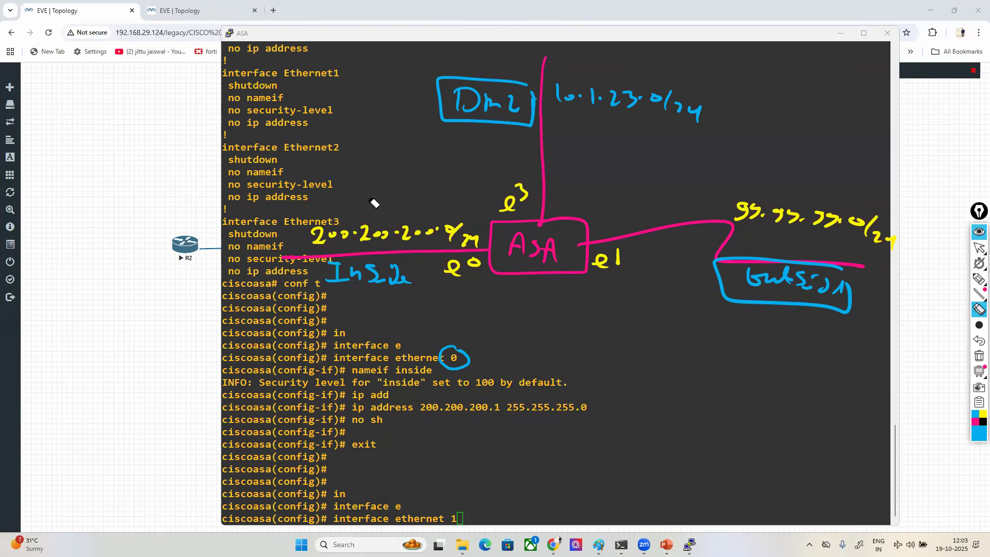
# - Write 100 above the inside link's subnet in green and draw a box around it
pyautogui.moveTo(979, 432)
pyautogui.click(952, 327)
pyautogui.moveTo(979, 279)
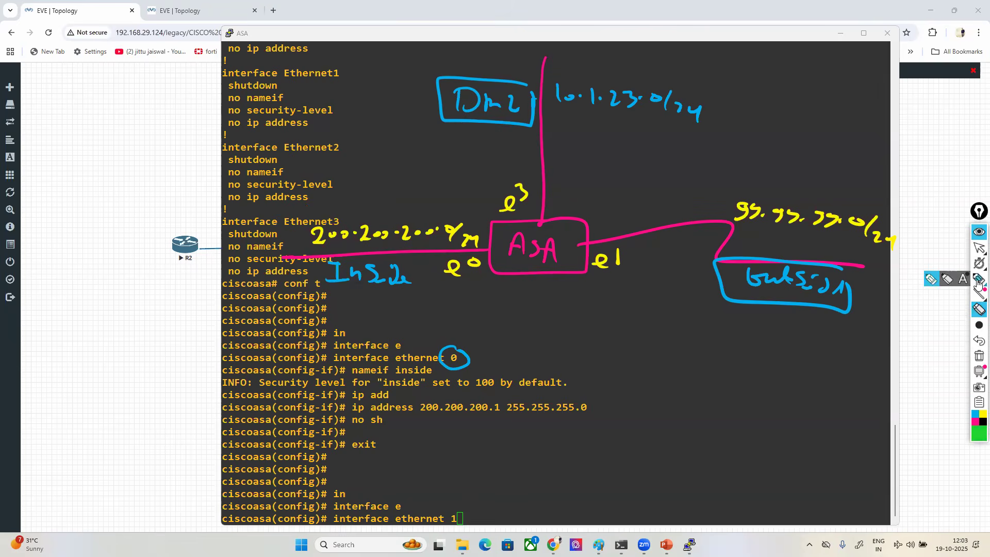
pyautogui.click(932, 281)
pyautogui.moveTo(307, 187)
pyautogui.mouseDown()
pyautogui.moveTo(325, 199)
pyautogui.moveTo(359, 187)
pyautogui.moveTo(283, 174)
pyautogui.moveTo(368, 205)
pyautogui.mouseUp()
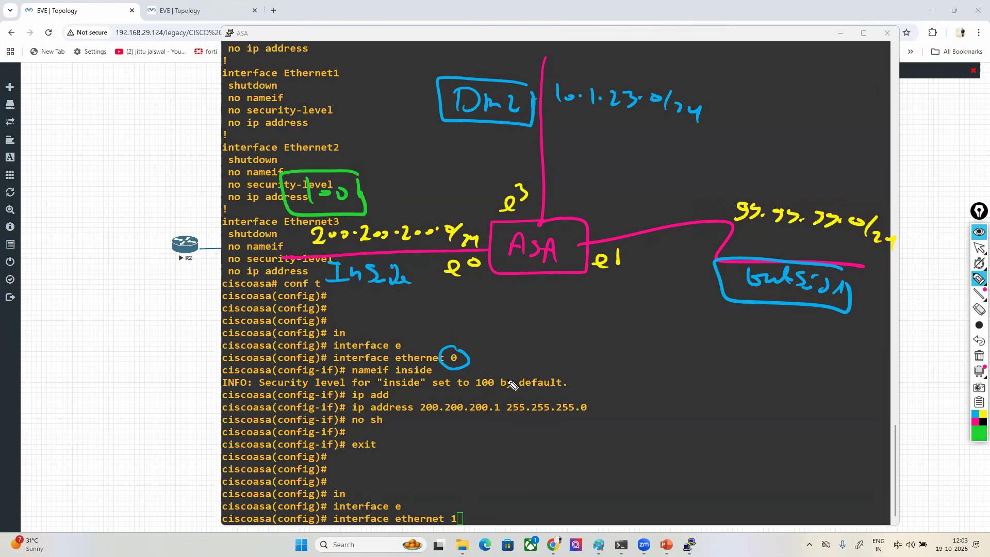
# - Mark the inside security-level message in green, undo the recent marks, and erase the circle around interface ethernet 0's number
pyautogui.moveTo(396, 378); pyautogui.dragTo(494, 397)
pyautogui.click(979, 340)
pyautogui.click(979, 340)
pyautogui.click(979, 341)
pyautogui.click(979, 309)
pyautogui.moveTo(434, 366); pyautogui.dragTo(469, 363)
# - Redraw the green box around 100 and circle the e1 label in green
pyautogui.click(979, 279)
pyautogui.moveTo(359, 197)
pyautogui.mouseDown()
pyautogui.moveTo(330, 177)
pyautogui.moveTo(286, 211)
pyautogui.moveTo(360, 177)
pyautogui.mouseUp()
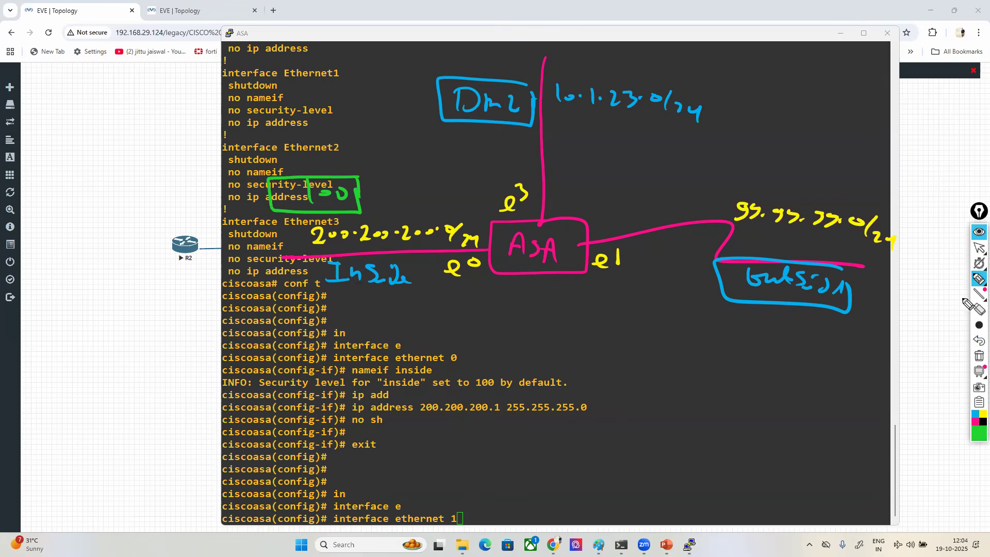
pyautogui.moveTo(622, 251)
pyautogui.mouseDown()
pyautogui.moveTo(586, 258)
pyautogui.moveTo(633, 257)
pyautogui.moveTo(619, 245)
pyautogui.mouseUp()
pyautogui.click(979, 248)
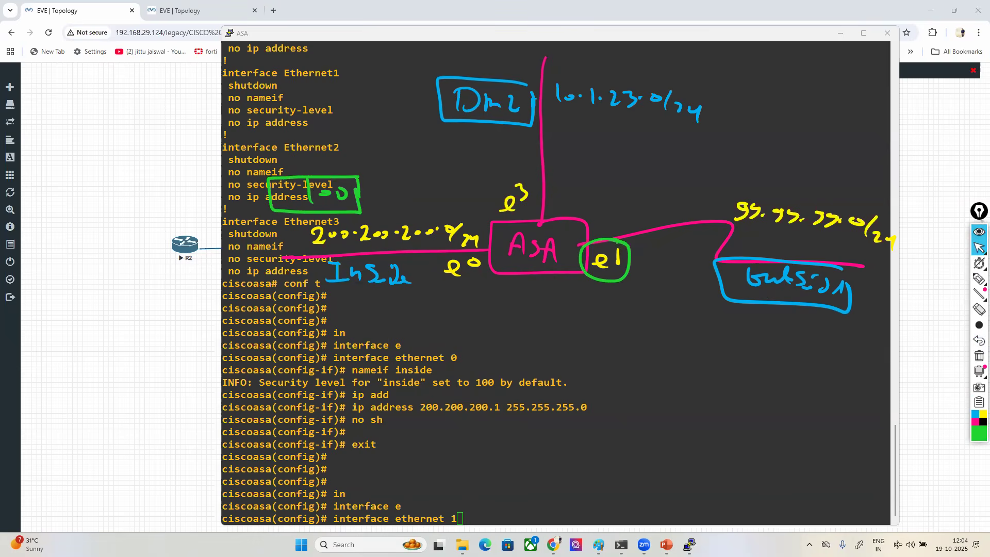
# - Run interface ethernet 1, assign it the nameif outside, and highlight the resulting security-level message
pyautogui.click(627, 470)
pyautogui.press('Return')
pyautogui.write('nameif ')
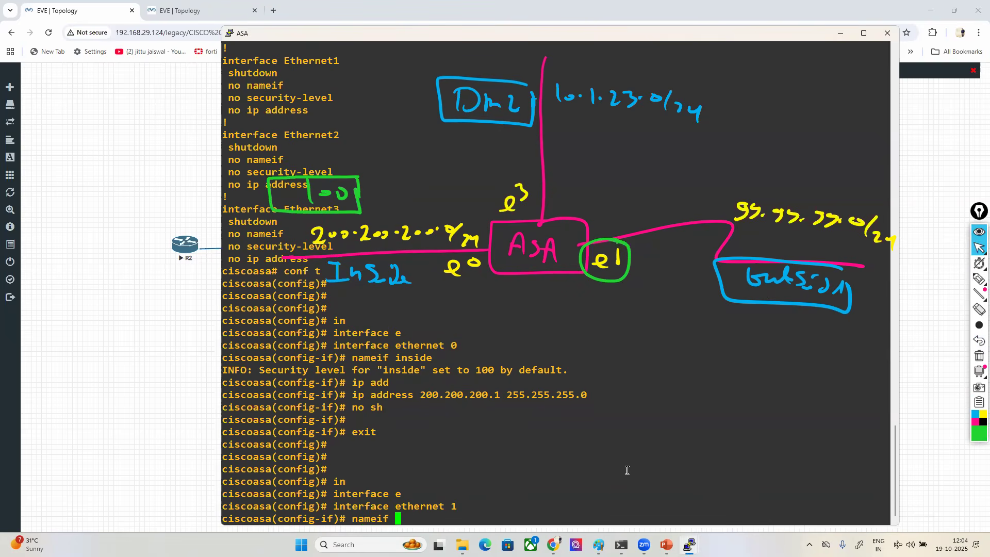
pyautogui.write('outside')
pyautogui.press('Return')
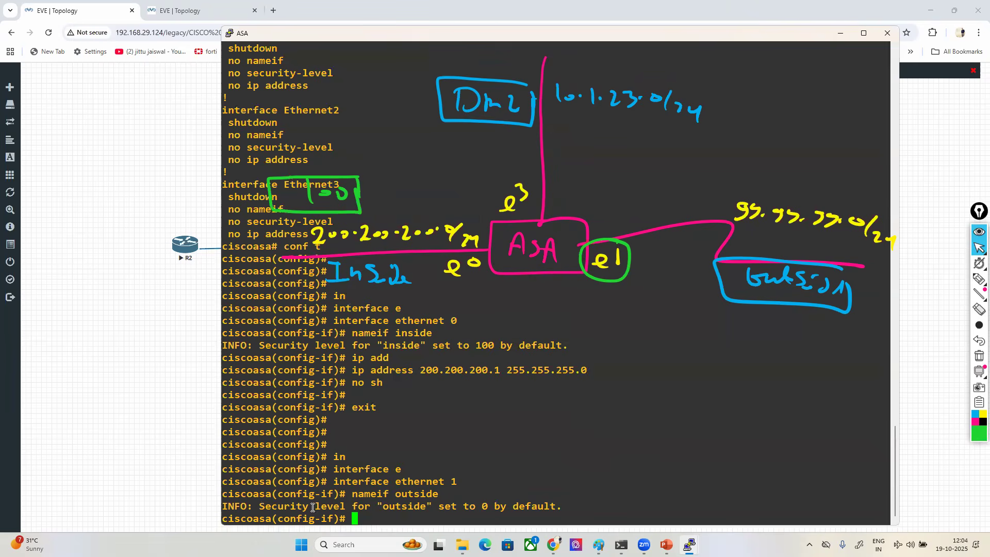
pyautogui.moveTo(263, 505); pyautogui.dragTo(555, 509)
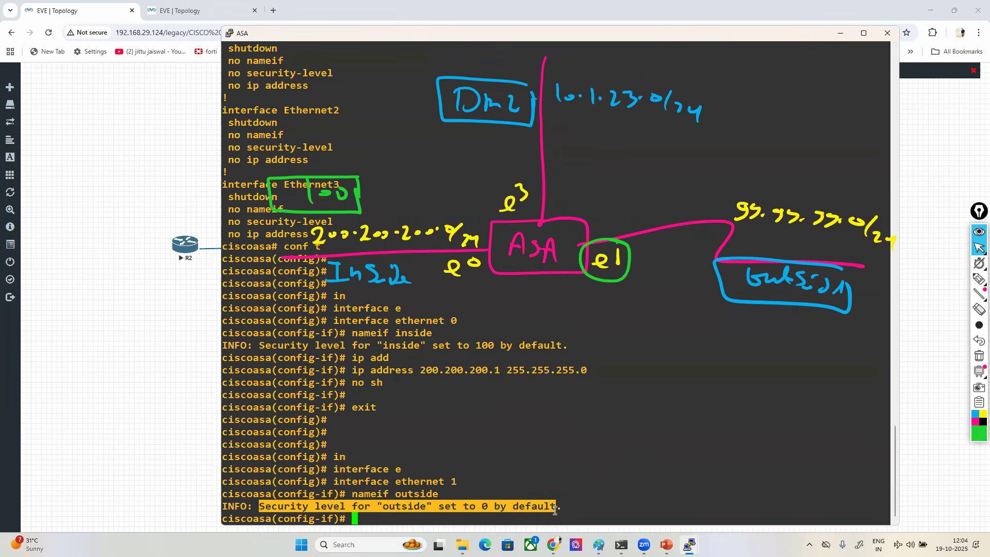
pyautogui.click(555, 510)
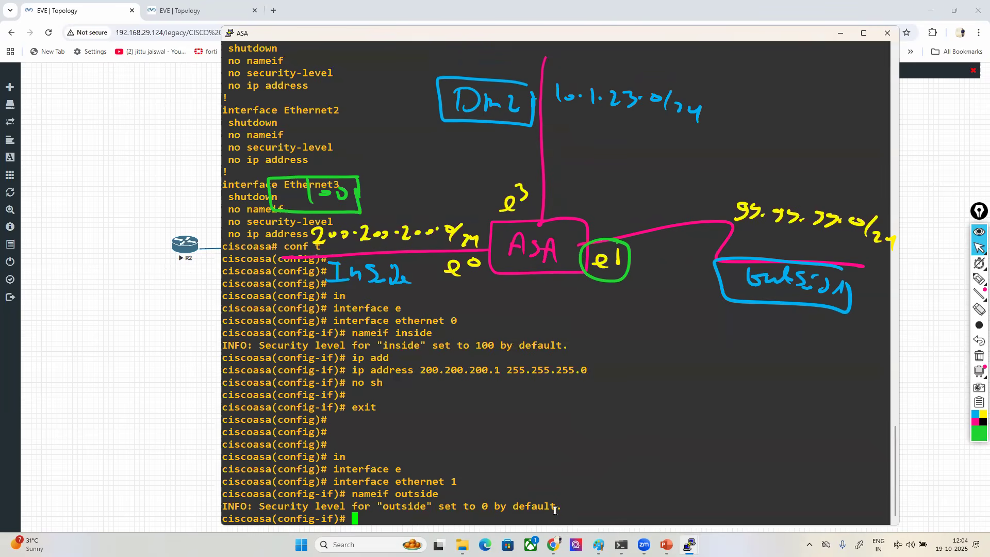
# - Assign Ethernet1 the IP address 99.99.99.1 with mask 255.255.255.0
pyautogui.write('ip add')
pyautogui.press('Tab')
pyautogui.write('9')
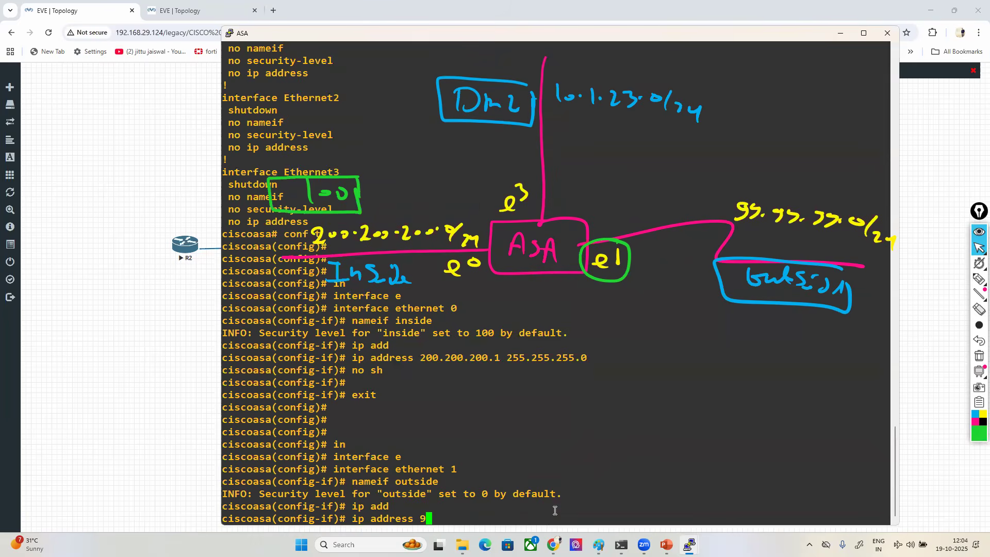
pyautogui.write('9.99.99.1 255.255.255.0')
pyautogui.press('Return')
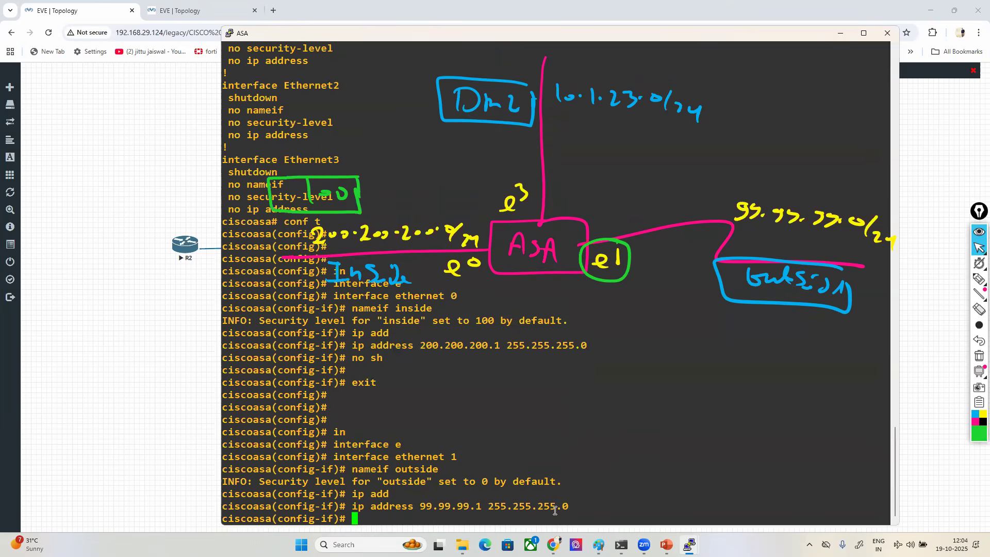
# - Enable Ethernet1 with no sh and exit to global configuration mode
pyautogui.write('no sh')
pyautogui.press('Return')
pyautogui.press('Return')
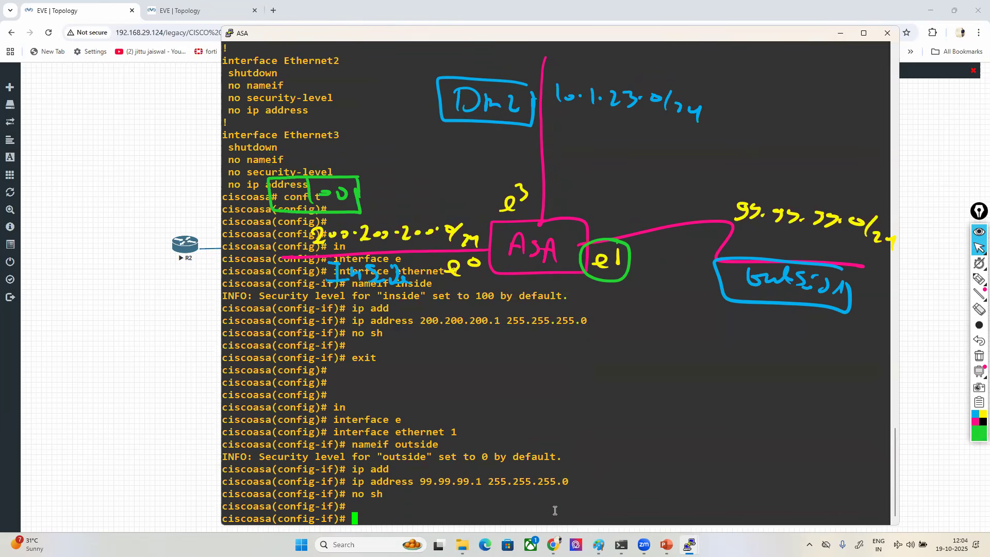
pyautogui.write('exit')
pyautogui.press('Return')
pyautogui.press('Return')
pyautogui.press('Return')
pyautogui.press('Return')
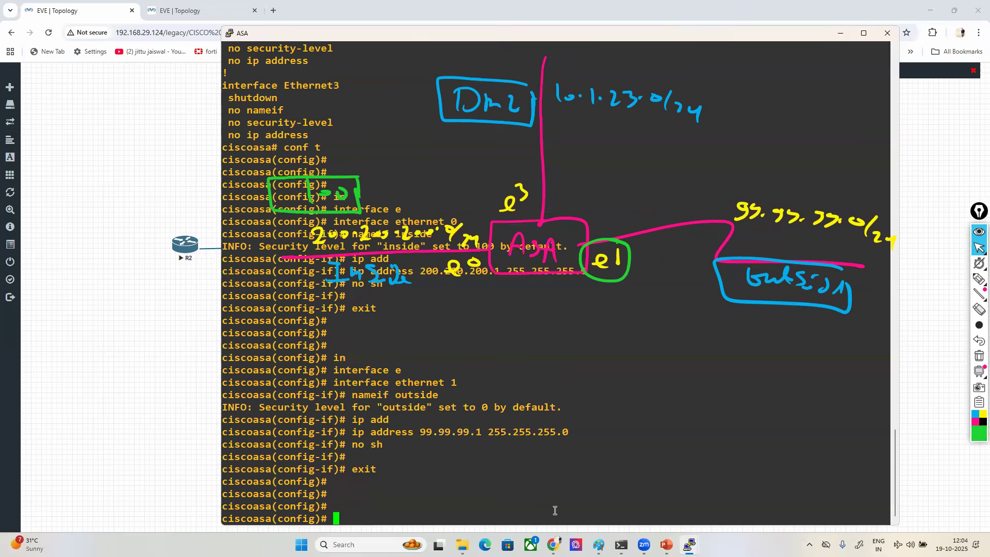
# - Correct the sketch's upper link label from e3 to e2 in yellow
pyautogui.click(979, 309)
pyautogui.moveTo(524, 197); pyautogui.dragTo(520, 190)
pyautogui.click(978, 278)
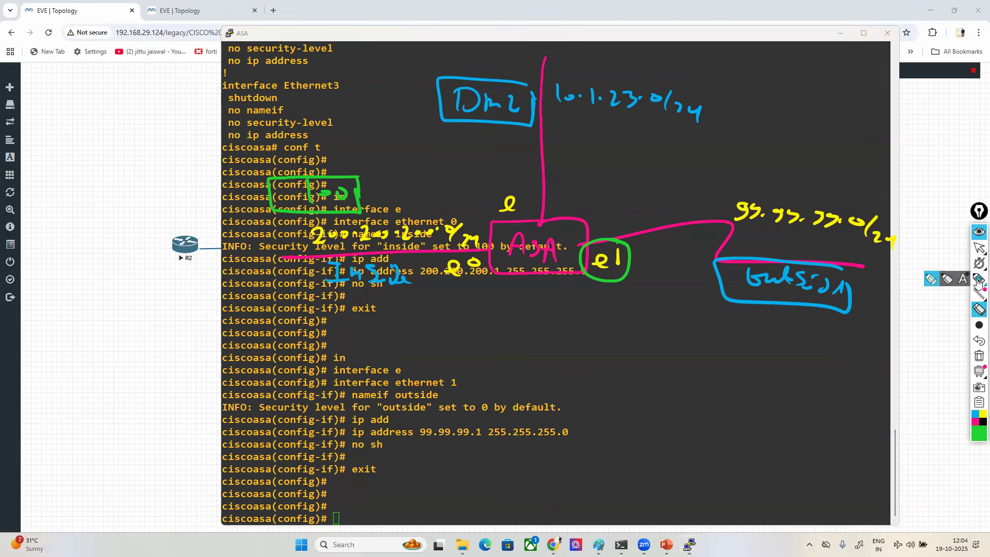
pyautogui.click(982, 414)
pyautogui.moveTo(518, 191); pyautogui.dragTo(540, 198)
pyautogui.click(978, 252)
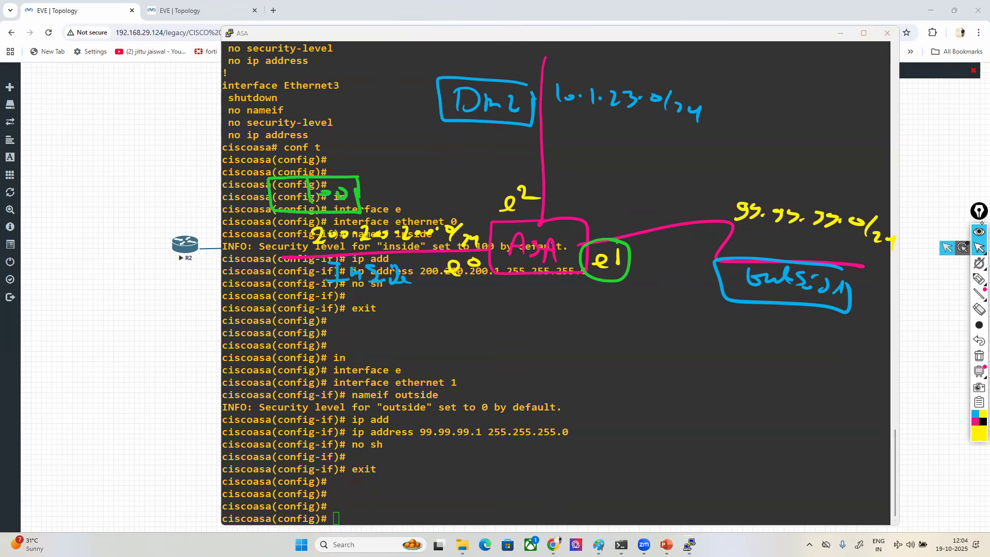
# - Enter interface ethernet 2 and show the help for the nameif command's options
pyautogui.write('in')
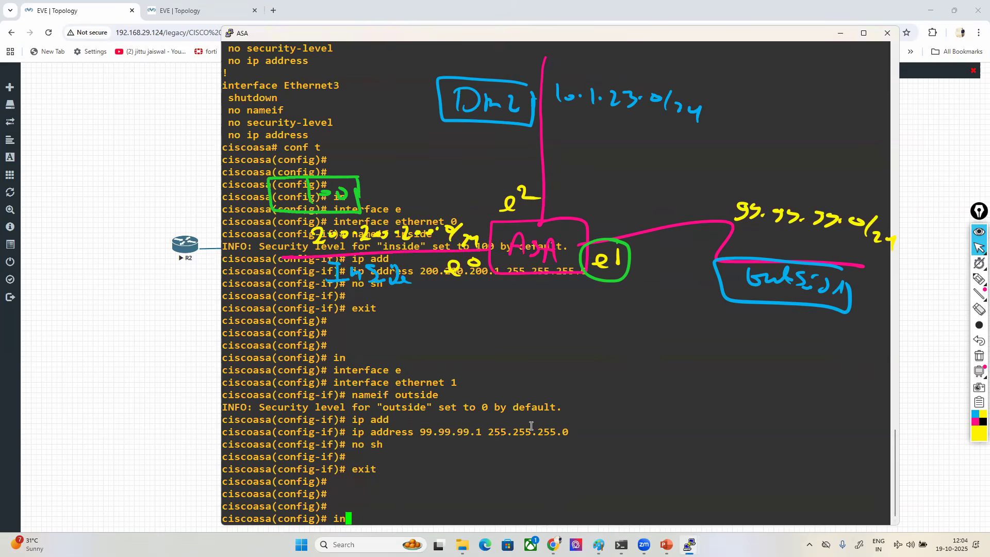
pyautogui.press('Tab')
pyautogui.write('e')
pyautogui.press('Tab')
pyautogui.write('2')
pyautogui.press('Return')
pyautogui.write('nameif')
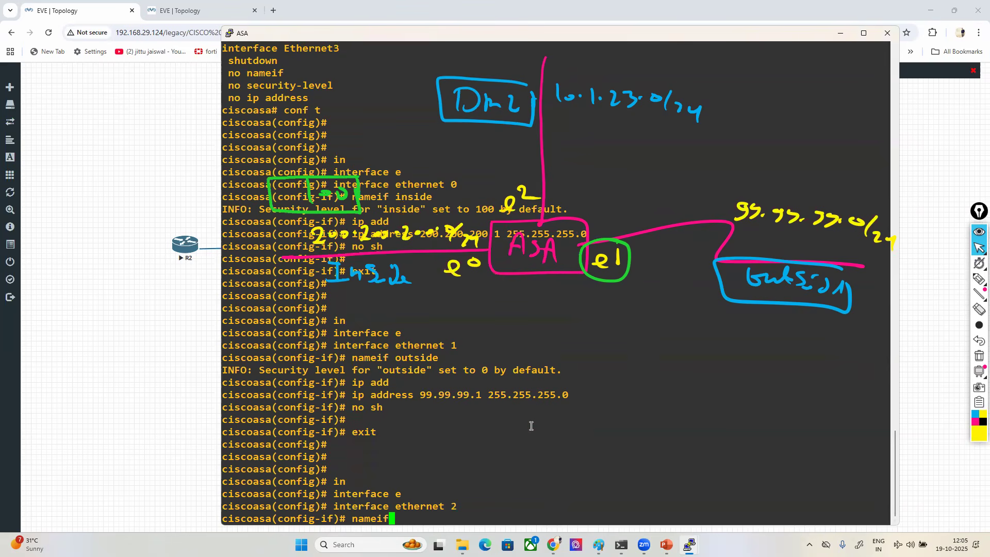
pyautogui.write('?')
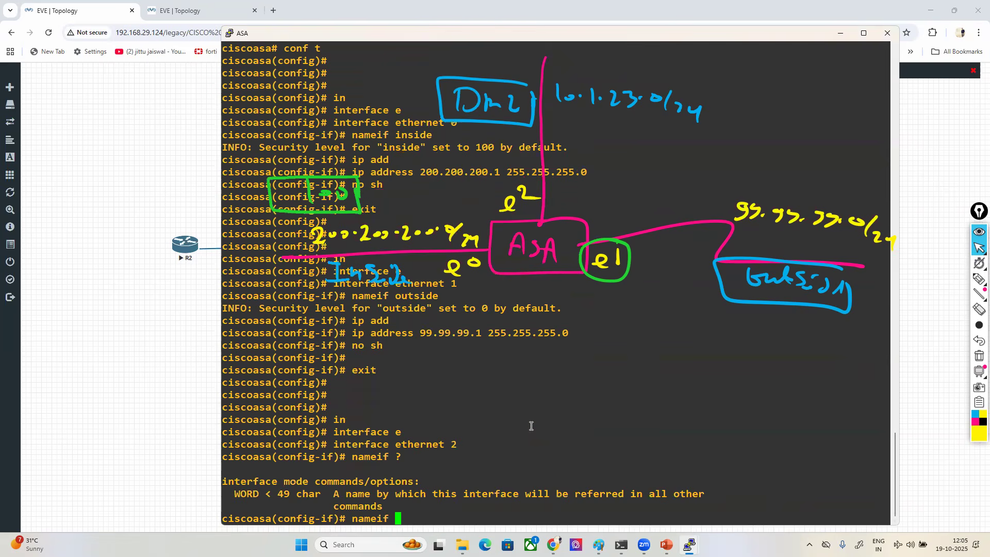
# - Highlight the nameif help text and Ethernet1's address line, and assign Ethernet2 the nameif dmz
pyautogui.moveTo(237, 498); pyautogui.dragTo(399, 504)
pyautogui.click(399, 504)
pyautogui.write('dmz')
pyautogui.moveTo(454, 310); pyautogui.dragTo(499, 310)
pyautogui.click(499, 311)
pyautogui.moveTo(381, 305); pyautogui.dragTo(494, 309)
pyautogui.click(485, 309)
pyautogui.moveTo(395, 520); pyautogui.dragTo(411, 520)
pyautogui.click(470, 502)
pyautogui.press('Return')
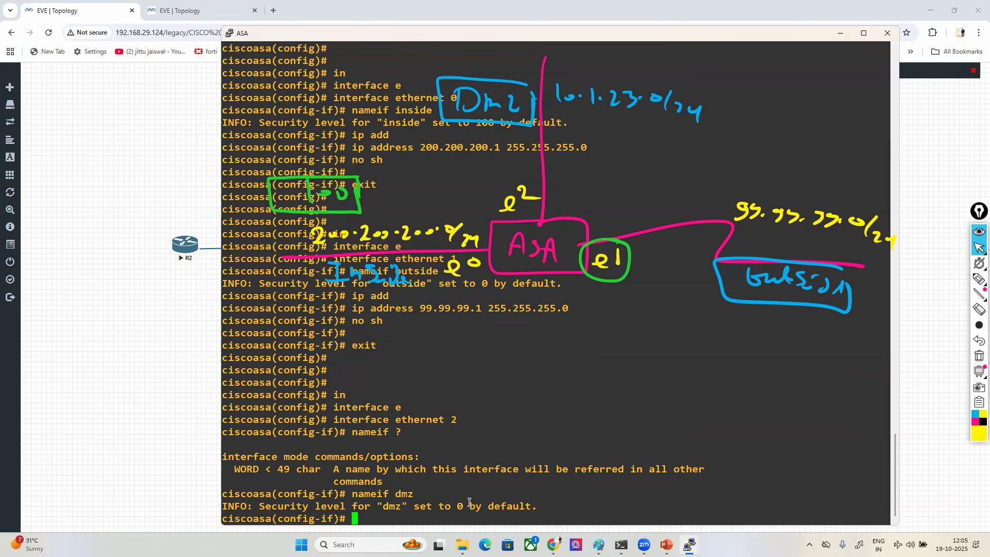
# - Highlight the dmz security-level message and review the earlier inside and outside interface commands
pyautogui.moveTo(260, 507); pyautogui.dragTo(509, 506)
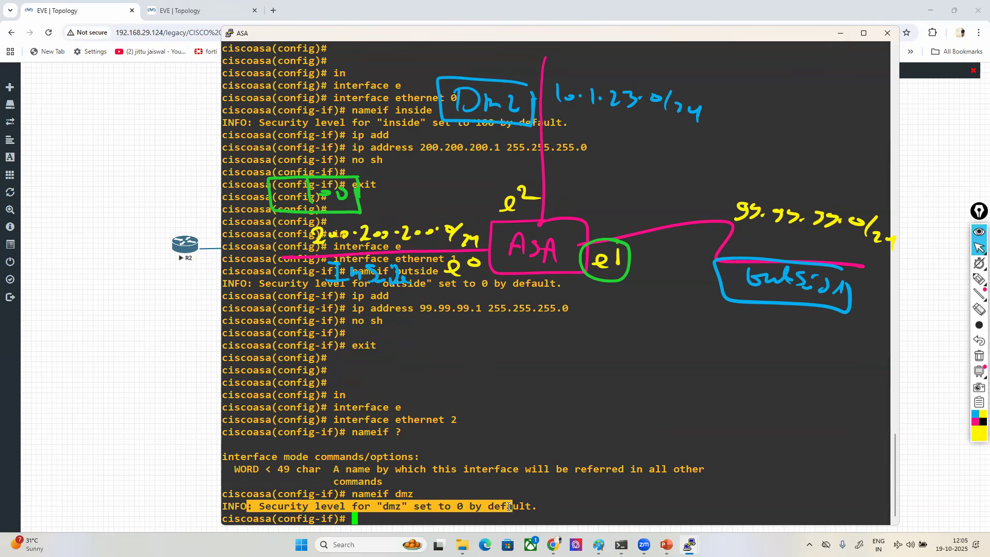
pyautogui.scroll(2, 508, 507)
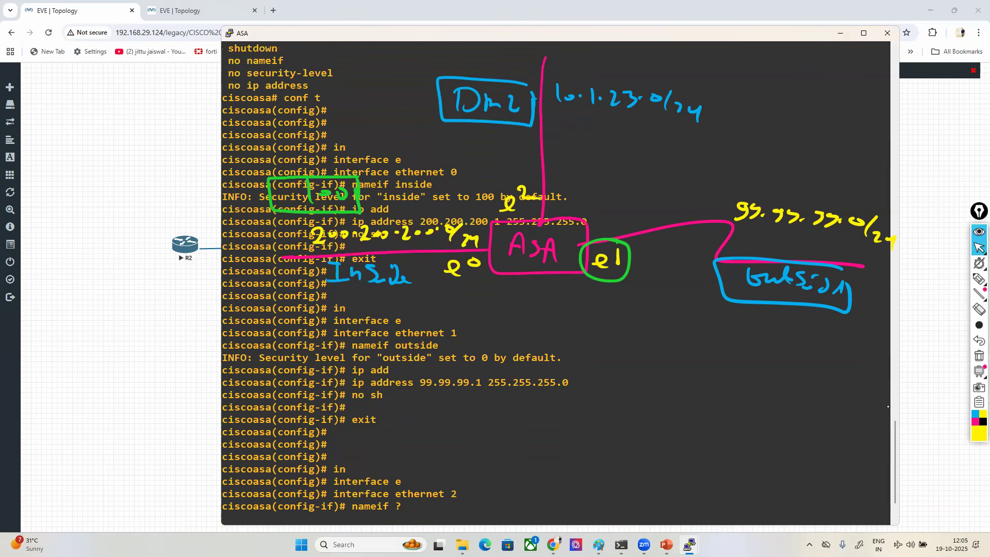
pyautogui.scroll(-2, 618, 377)
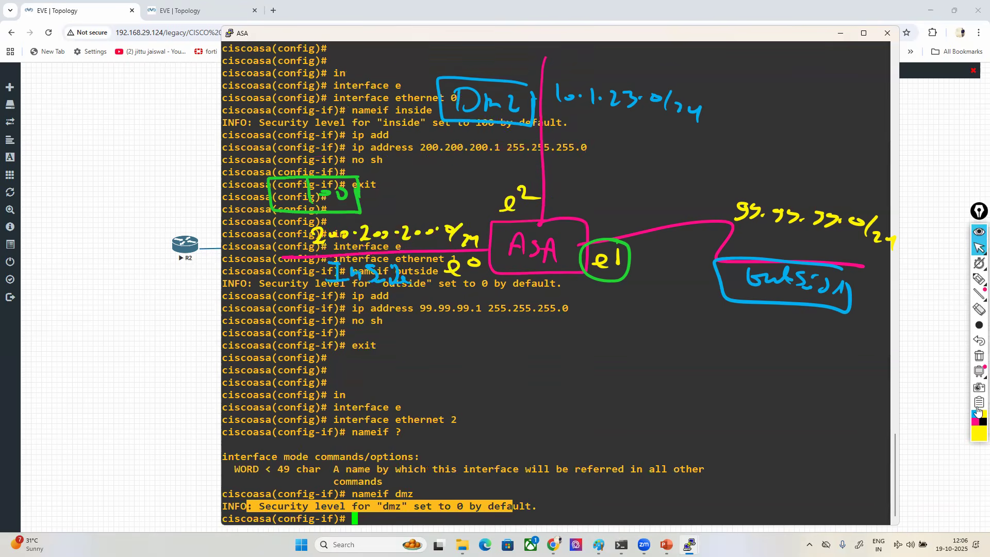
# - In green, circle the sketch's inside value 100 and draw a boxed 0 beside both the outside and dmz links
pyautogui.click(978, 433)
pyautogui.click(959, 327)
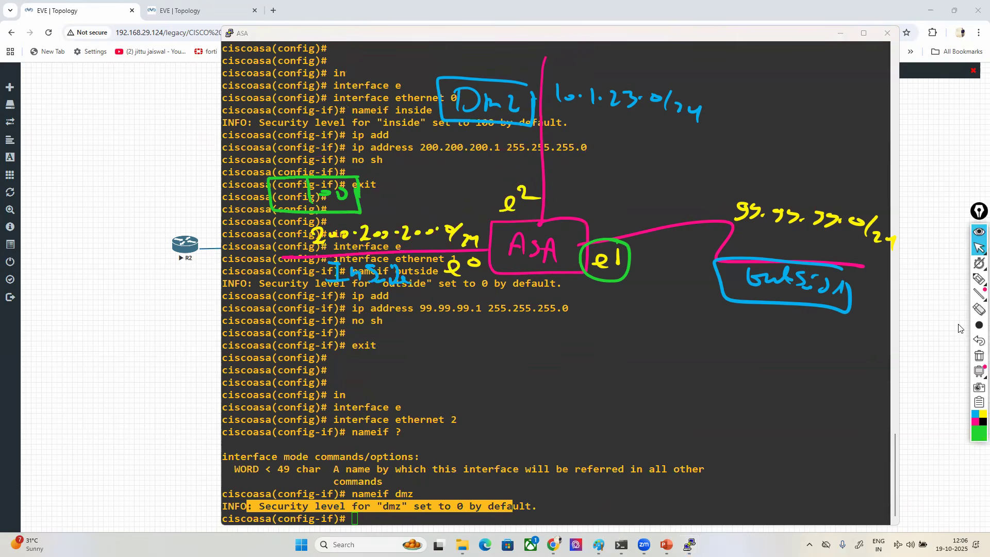
pyautogui.click(974, 277)
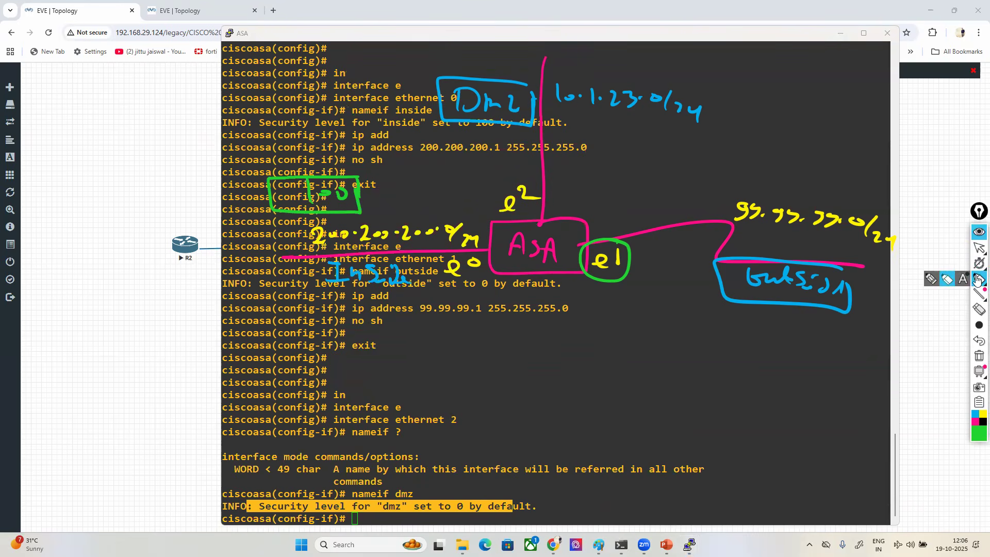
pyautogui.moveTo(250, 234); pyautogui.dragTo(272, 233)
pyautogui.moveTo(360, 180)
pyautogui.mouseDown()
pyautogui.moveTo(268, 194)
pyautogui.moveTo(376, 203)
pyautogui.moveTo(368, 181)
pyautogui.mouseUp()
pyautogui.moveTo(816, 191)
pyautogui.mouseDown()
pyautogui.moveTo(794, 174)
pyautogui.moveTo(820, 203)
pyautogui.moveTo(824, 165)
pyautogui.mouseUp()
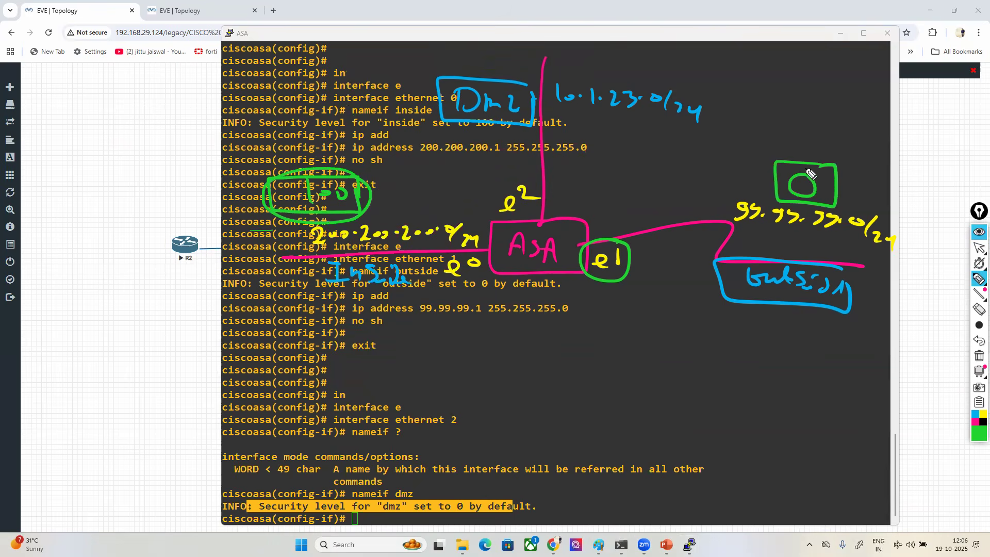
pyautogui.moveTo(574, 125)
pyautogui.mouseDown()
pyautogui.moveTo(613, 154)
pyautogui.moveTo(609, 115)
pyautogui.mouseUp()
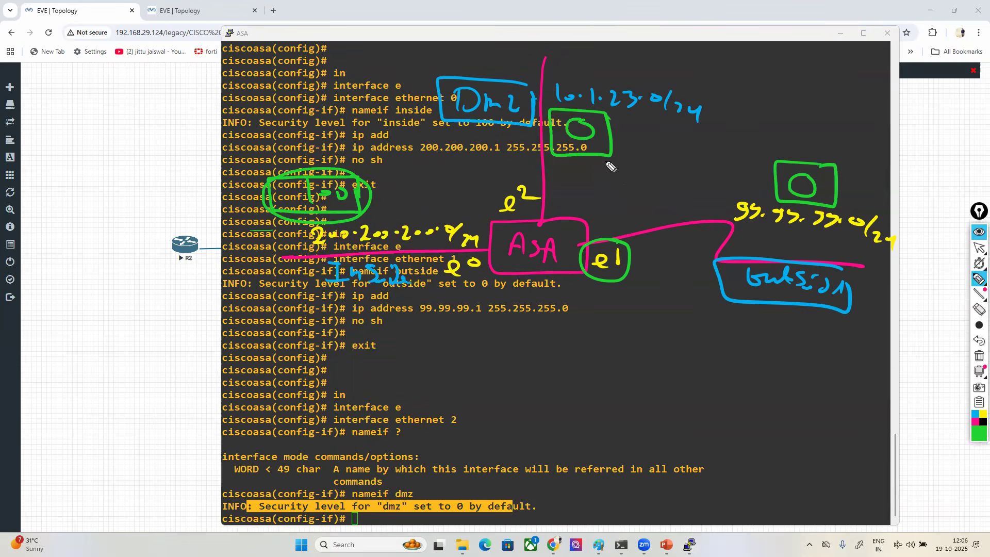
# - Show the help for the security-level command's options on interface Ethernet2
pyautogui.click(979, 247)
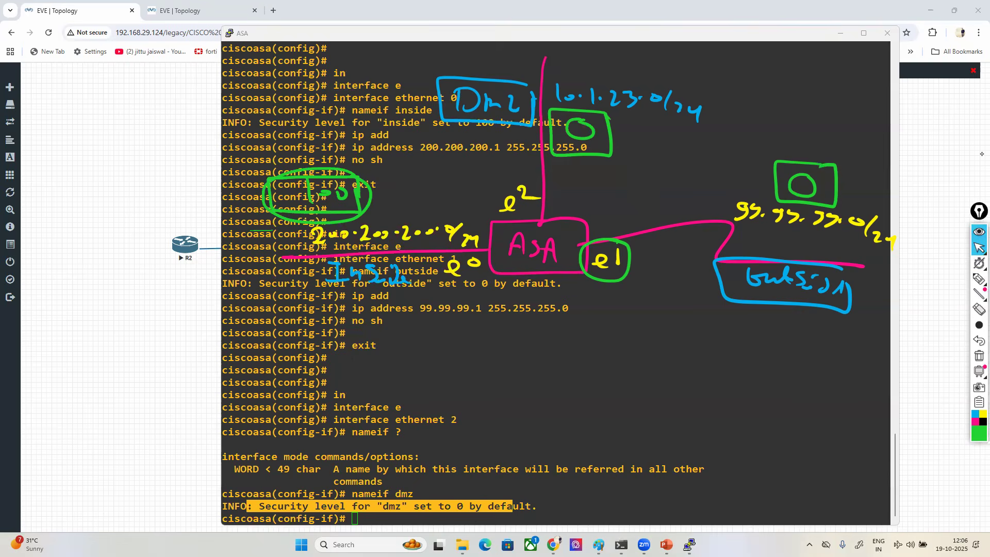
pyautogui.click(576, 462)
pyautogui.press('Return')
pyautogui.press('Return')
pyautogui.press('Return')
pyautogui.press('Return')
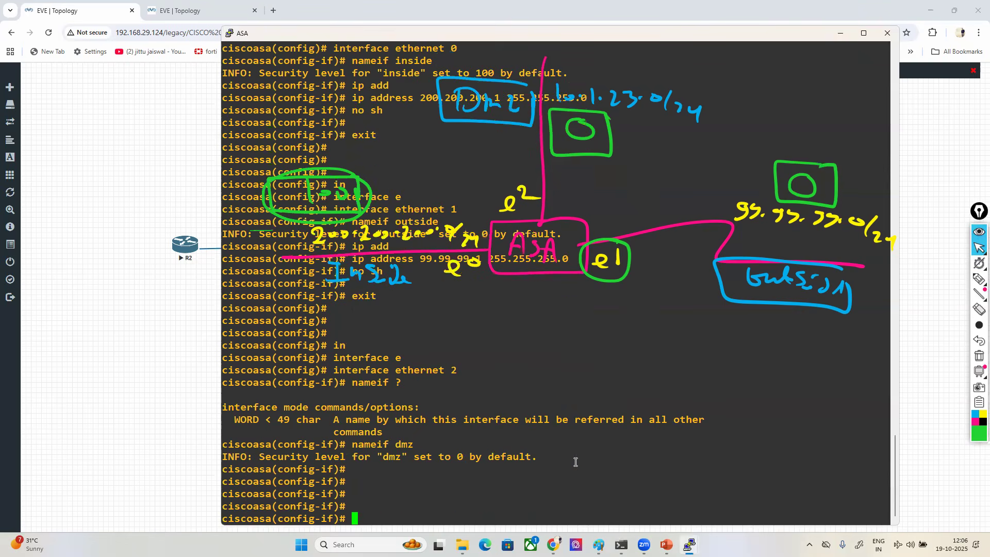
pyautogui.write('sec')
pyautogui.press('Tab')
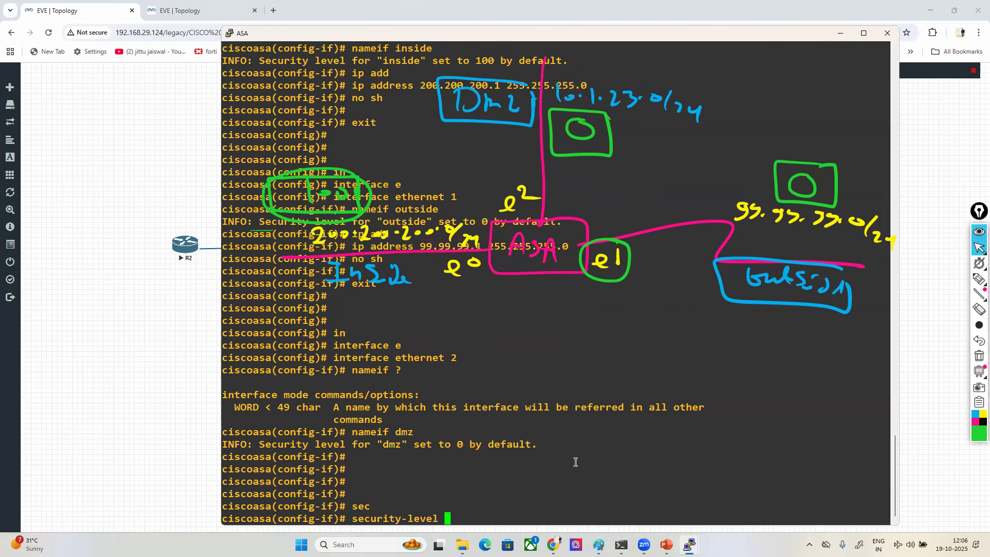
pyautogui.write('?')
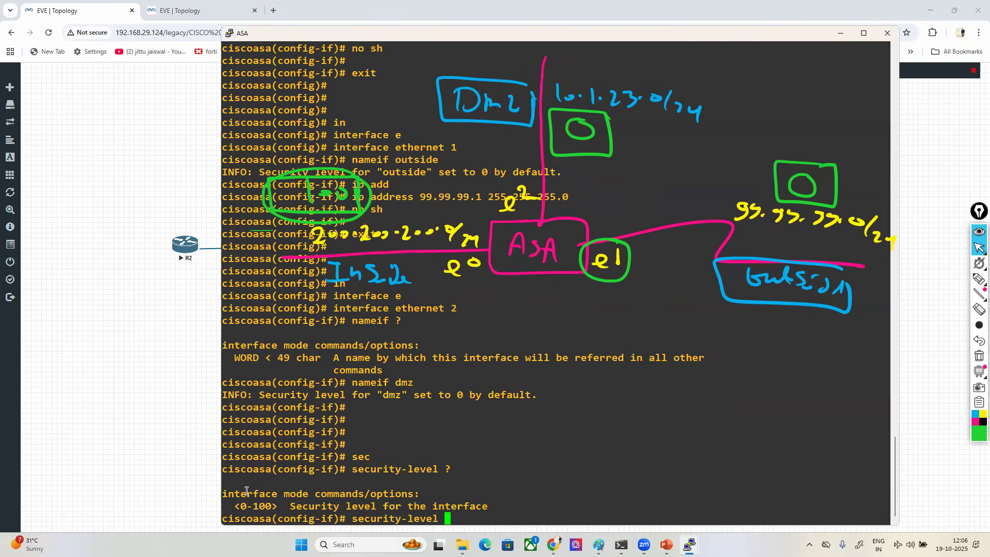
# - Highlight part of the security-level help text and set Ethernet2's security level to 50
pyautogui.moveTo(241, 505); pyautogui.dragTo(283, 493)
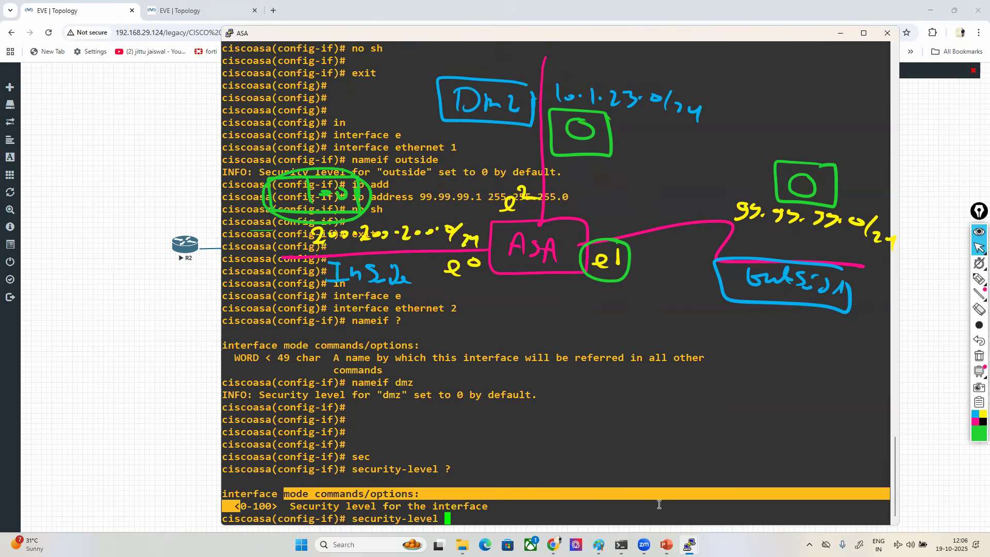
pyautogui.click(555, 510)
pyautogui.write('50')
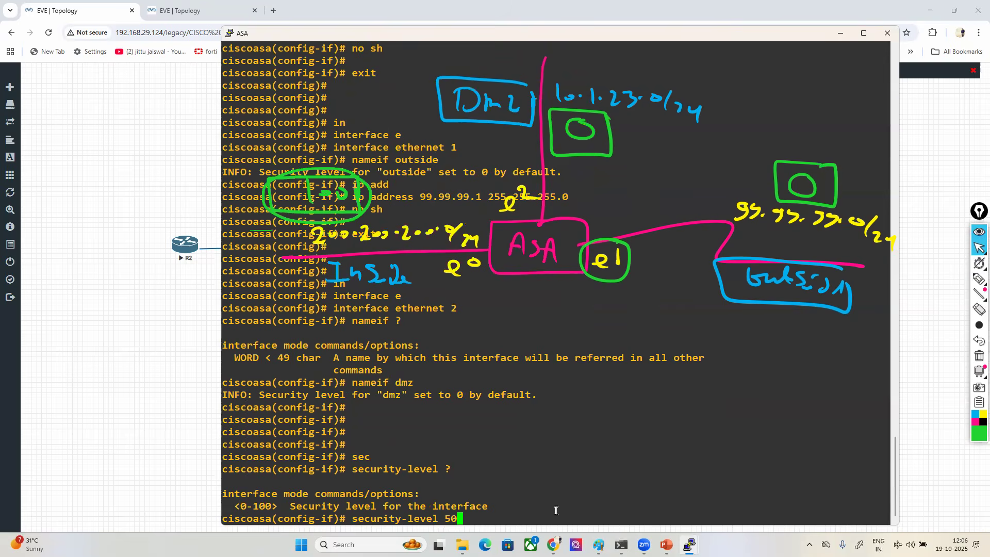
pyautogui.press('Return')
# - Assign Ethernet2 the IP address 10.1.23.1 with mask 255.255.255.0
pyautogui.write('ip add')
pyautogui.press('Tab')
pyautogui.write('10.1.23.1 255.255.255.0')
pyautogui.press('Return')
# - Enable Ethernet2 with no sh and exit to global configuration mode
pyautogui.write('no sh')
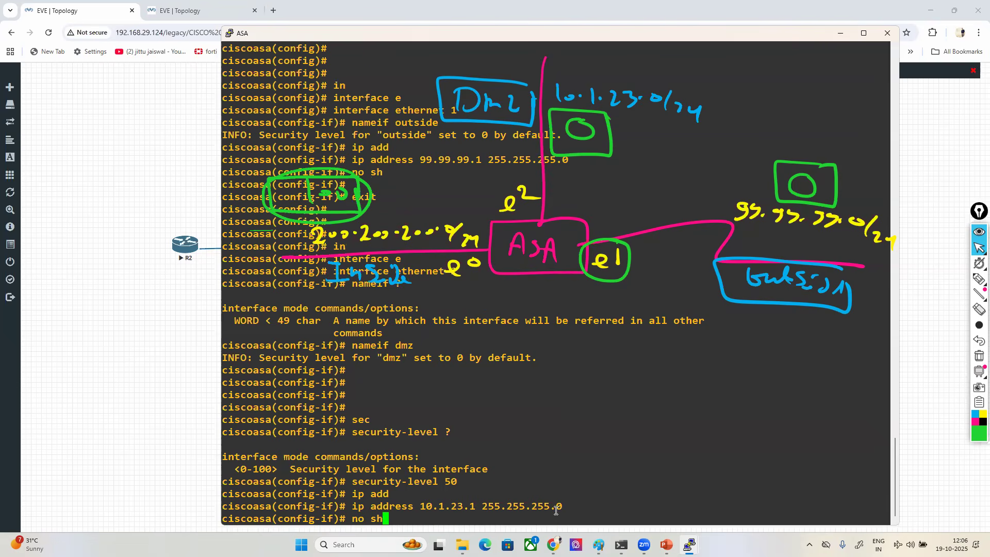
pyautogui.press('Return')
pyautogui.press('Return')
pyautogui.press('Return')
pyautogui.press('Return')
pyautogui.write('exit')
pyautogui.press('Return')
pyautogui.press('Return')
pyautogui.press('Return')
pyautogui.press('Return')
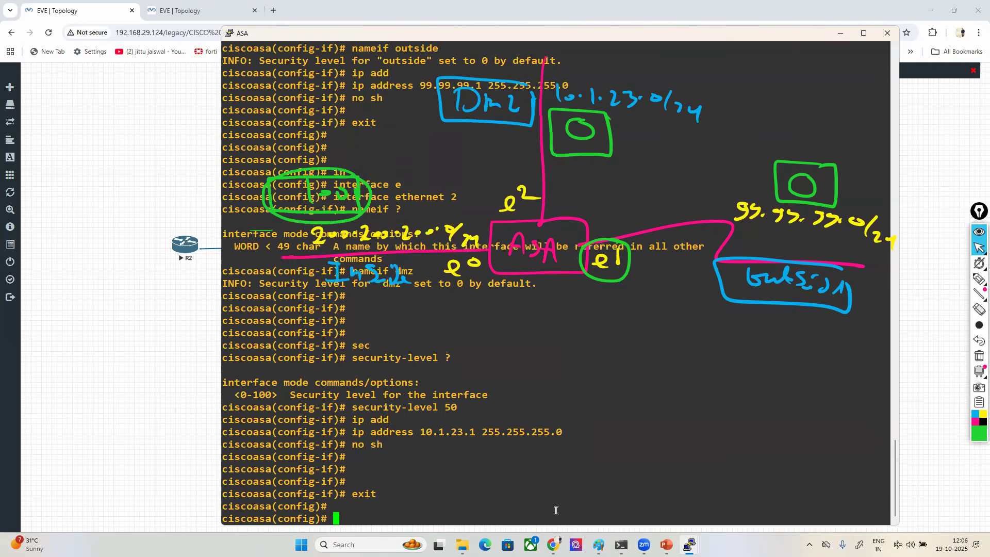
# - Run sh int ip brief and highlight the command and the Ethernet0 to Ethernet2 rows to check addresses and status
pyautogui.write('sh int ip bri')
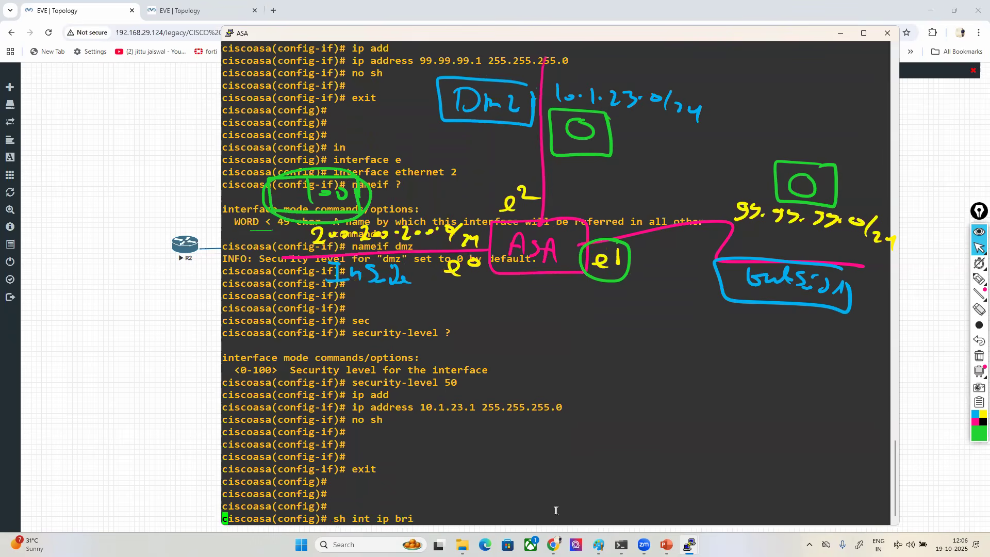
pyautogui.press('Tab')
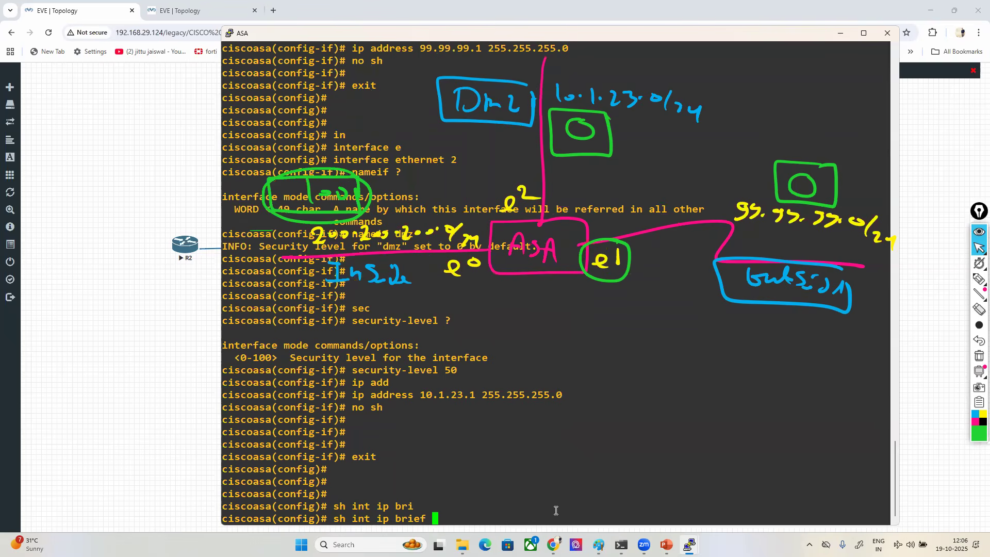
pyautogui.press('Return')
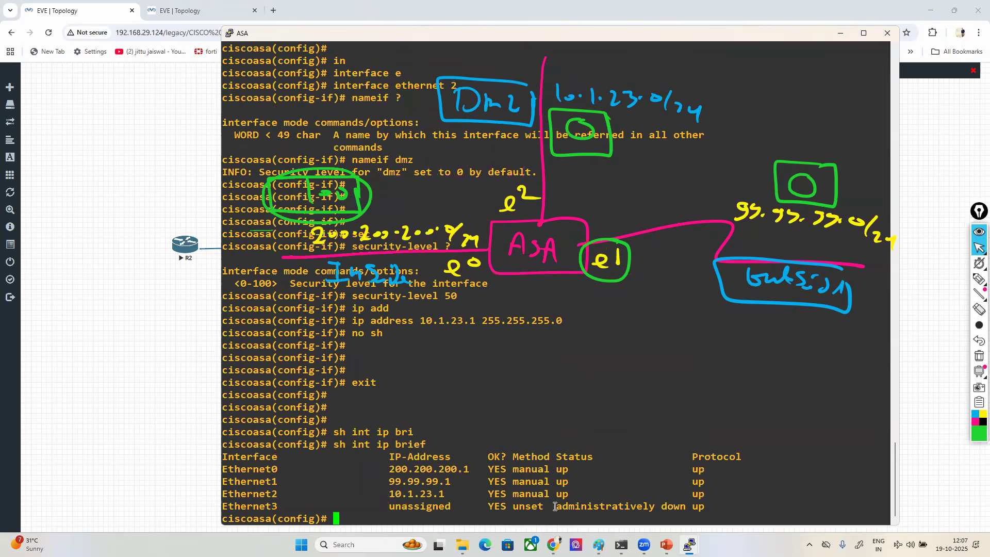
pyautogui.moveTo(324, 444); pyautogui.dragTo(234, 445)
pyautogui.moveTo(339, 445); pyautogui.dragTo(435, 444)
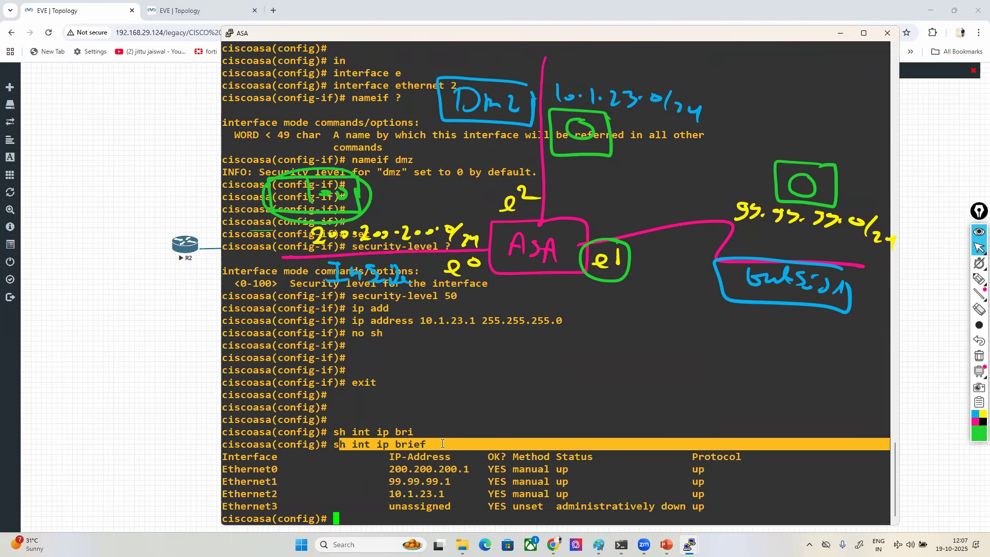
pyautogui.click(442, 444)
pyautogui.moveTo(242, 466); pyautogui.dragTo(719, 492)
pyautogui.click(719, 493)
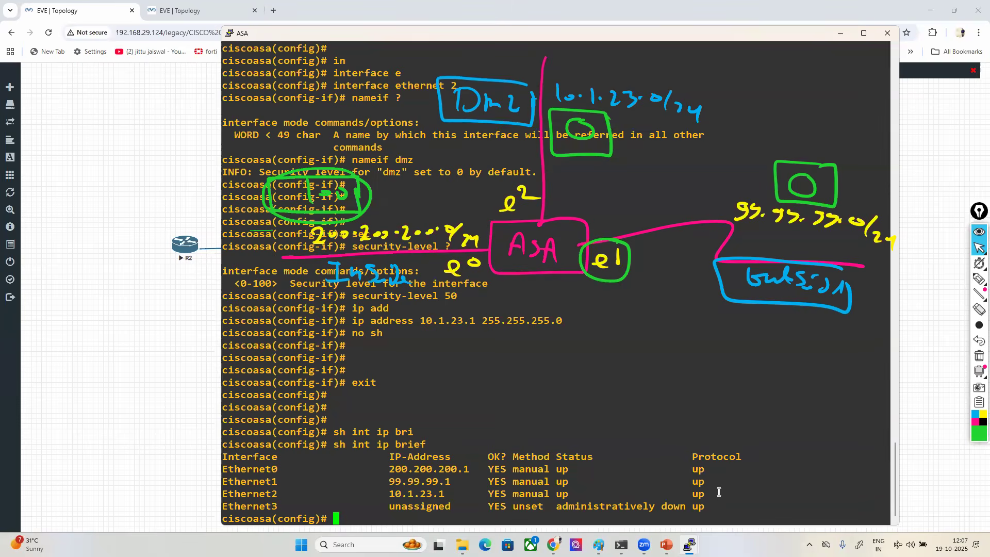
# - Run show nameif to examine the interface names and security levels
pyautogui.press('Return')
pyautogui.press('Return')
pyautogui.press('Return')
pyautogui.press('Return')
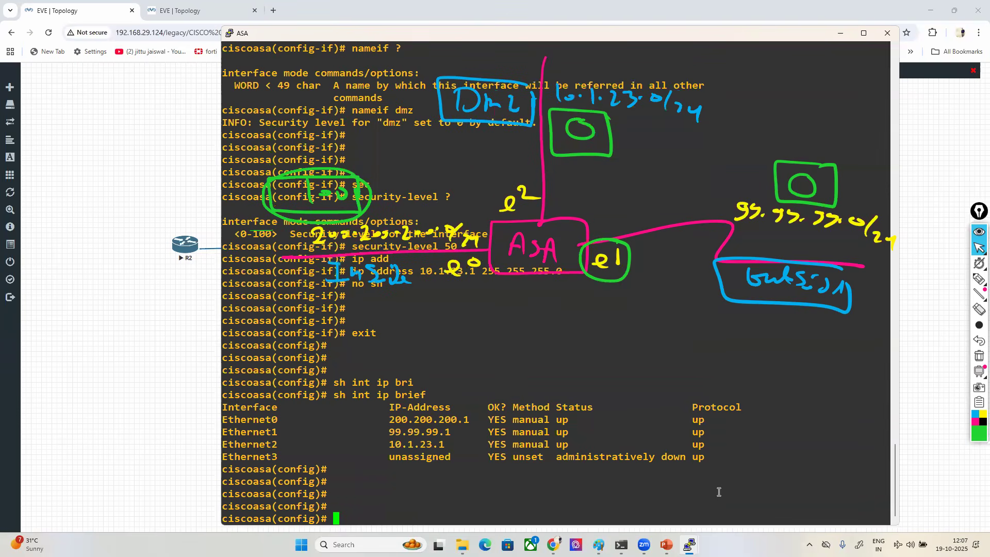
pyautogui.press('Return')
pyautogui.press('Return')
pyautogui.press('Return')
pyautogui.press('Return')
pyautogui.press('Return')
pyautogui.write('sh')
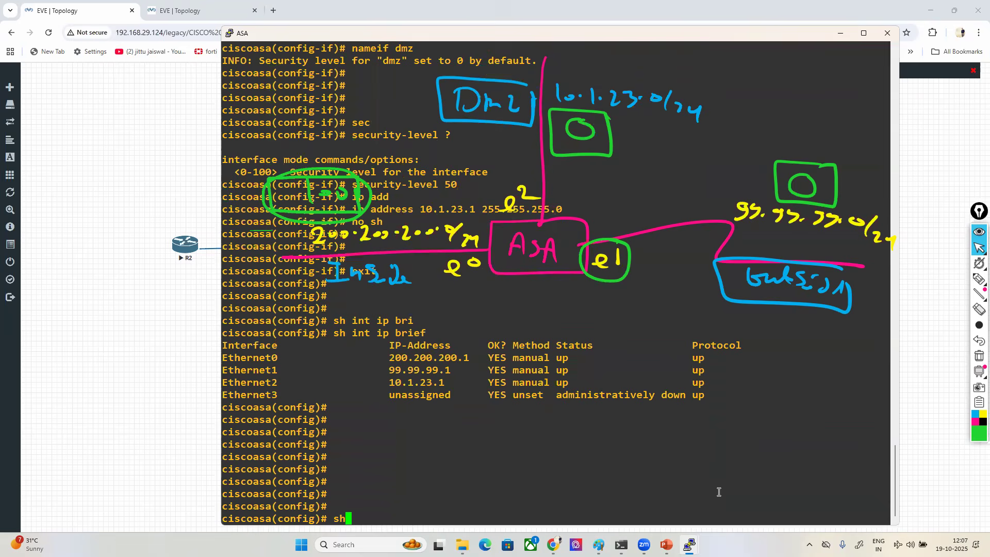
pyautogui.write('ow namf')
pyautogui.press('BackSpace')
pyautogui.write('if')
pyautogui.press('BackSpace')
pyautogui.press('BackSpace')
pyautogui.press('BackSpace')
pyautogui.write('eif')
pyautogui.press('Return')
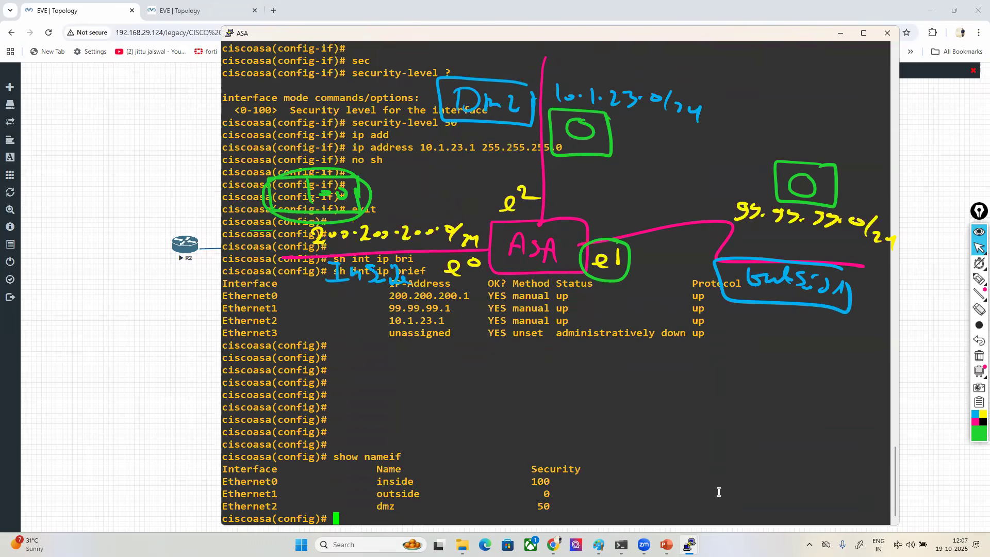
# - Draw green lines across the Ethernet0, Ethernet1 and Ethernet2 rows of the nameif table
pyautogui.click(979, 279)
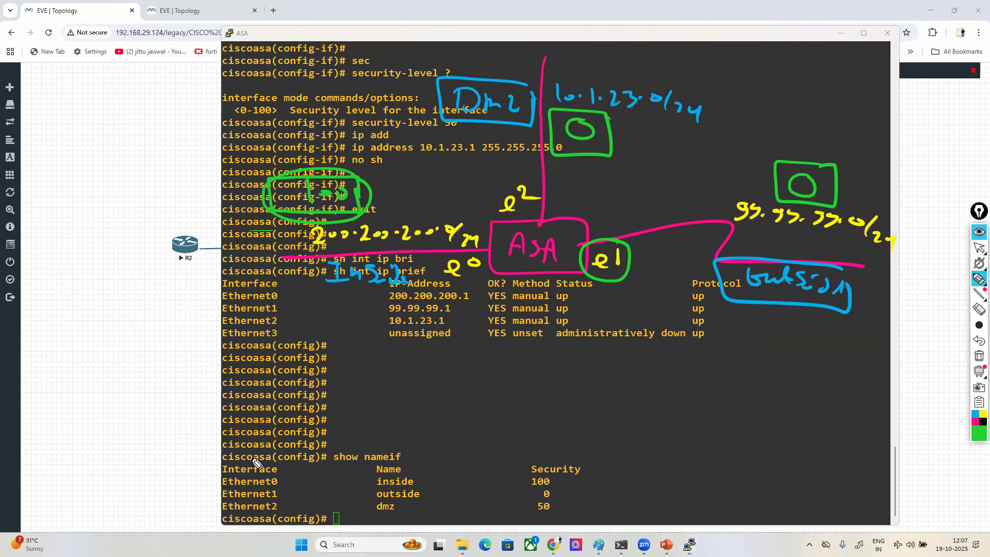
pyautogui.moveTo(283, 483); pyautogui.dragTo(513, 480)
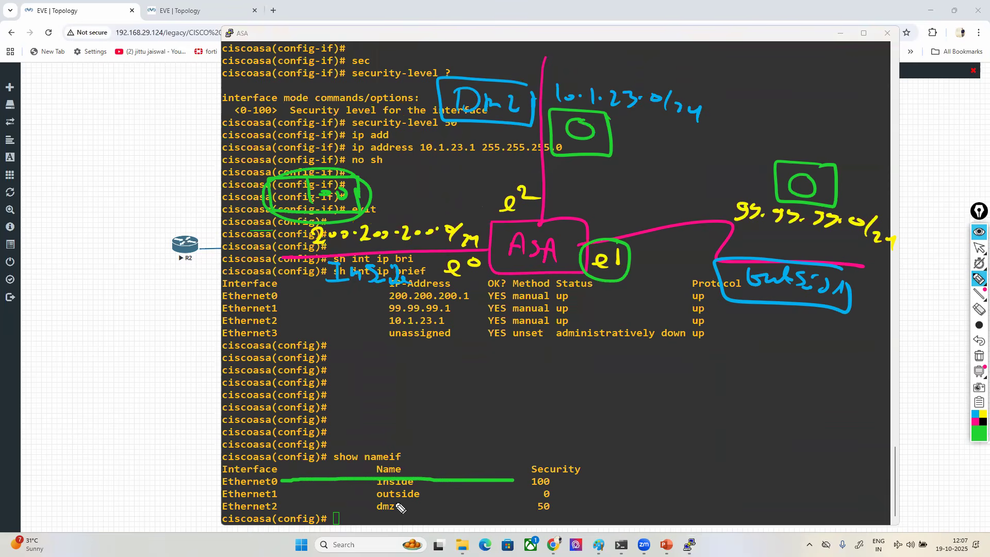
pyautogui.moveTo(280, 494); pyautogui.dragTo(535, 495)
pyautogui.moveTo(280, 510); pyautogui.dragTo(534, 510)
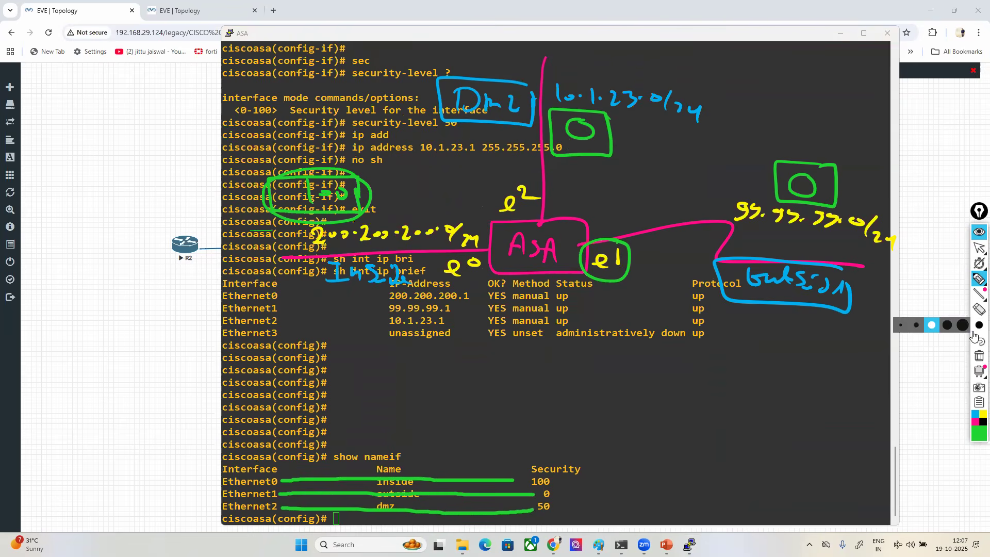
# - Replace the dmz's boxed 0 in the sketch with a green boxed 50, and erase the green lines over the nameif rows
pyautogui.click(978, 315)
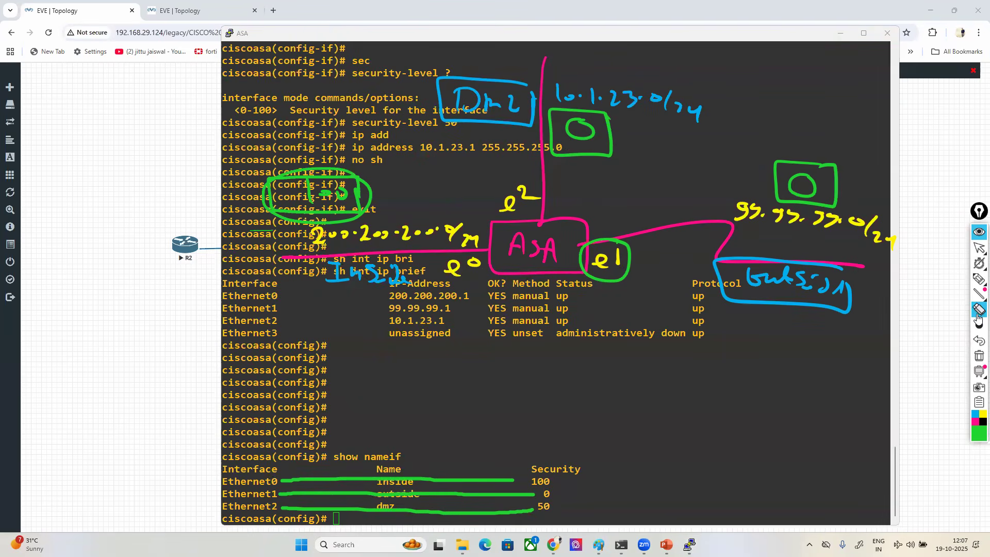
pyautogui.moveTo(591, 136); pyautogui.dragTo(613, 165)
pyautogui.moveTo(978, 283)
pyautogui.click(939, 285)
pyautogui.moveTo(572, 115)
pyautogui.mouseDown()
pyautogui.moveTo(555, 135)
pyautogui.moveTo(582, 124)
pyautogui.moveTo(539, 119)
pyautogui.moveTo(602, 151)
pyautogui.moveTo(599, 123)
pyautogui.mouseUp()
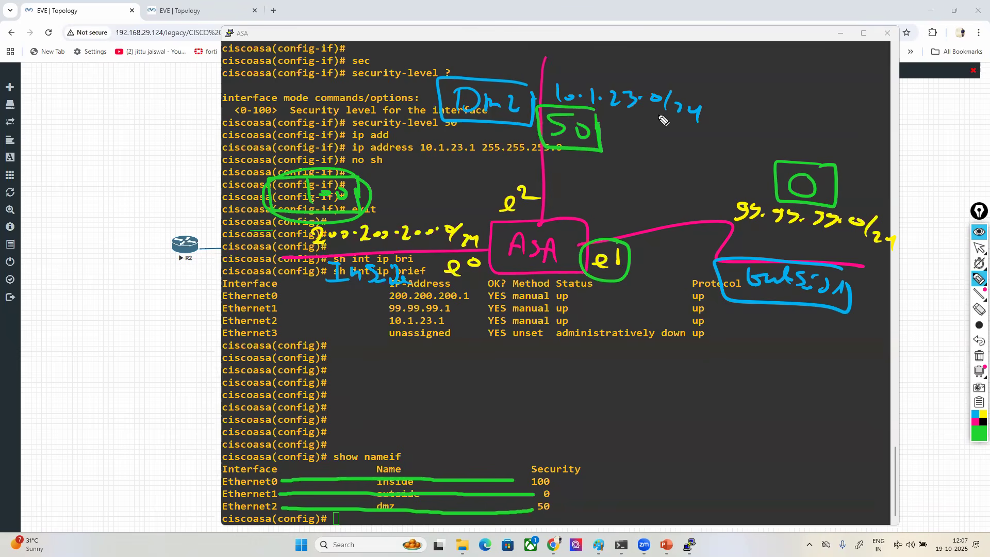
pyautogui.click(977, 310)
pyautogui.moveTo(392, 475); pyautogui.dragTo(478, 503)
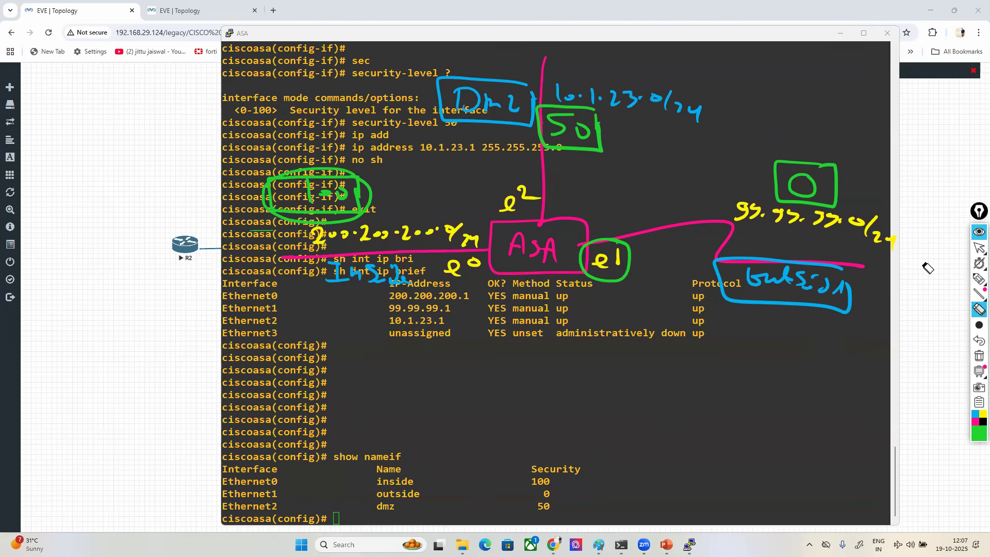
# - Run sh run interface to display the running configuration of the interfaces
pyautogui.click(978, 248)
pyautogui.click(374, 457)
pyautogui.write('sh run in')
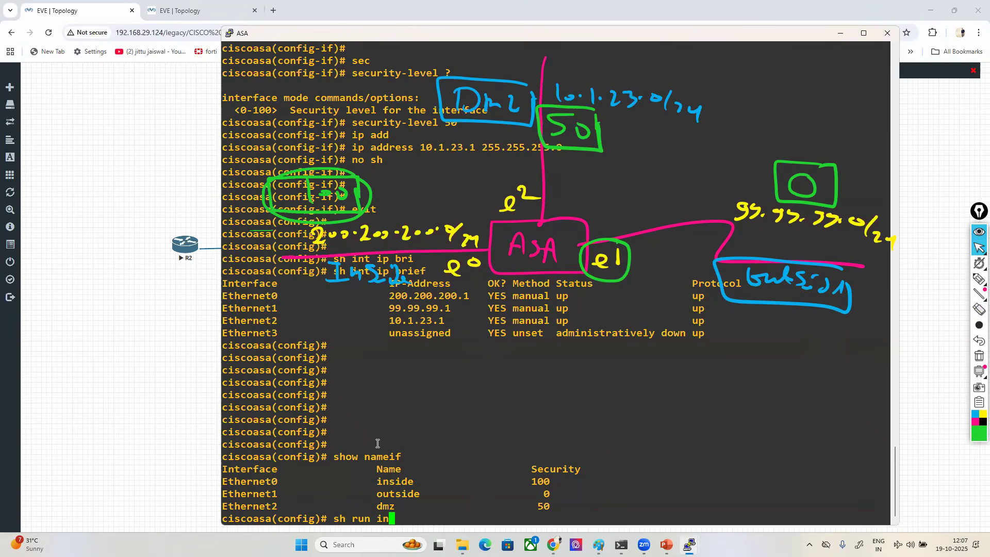
pyautogui.press('Tab')
pyautogui.press('Return')
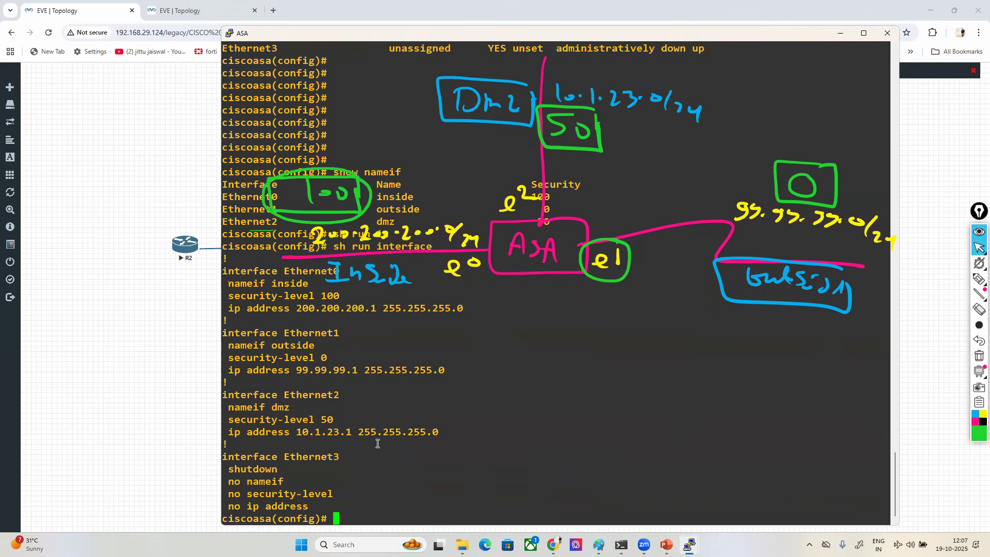
# - Maximize the ASA terminal and highlight the Ethernet0, Ethernet1 and Ethernet2 configuration blocks for review
pyautogui.doubleClick(277, 34)
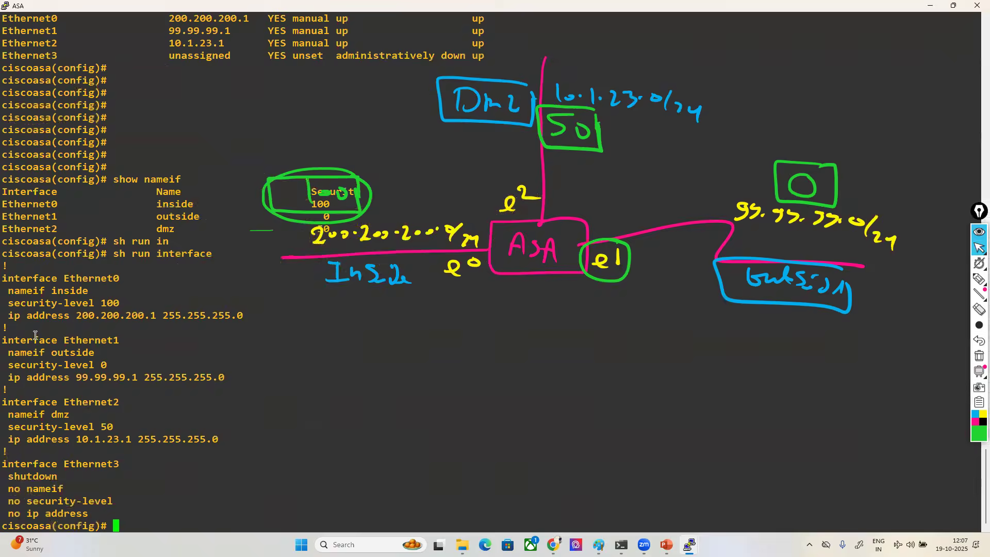
pyautogui.moveTo(5, 278); pyautogui.dragTo(263, 319)
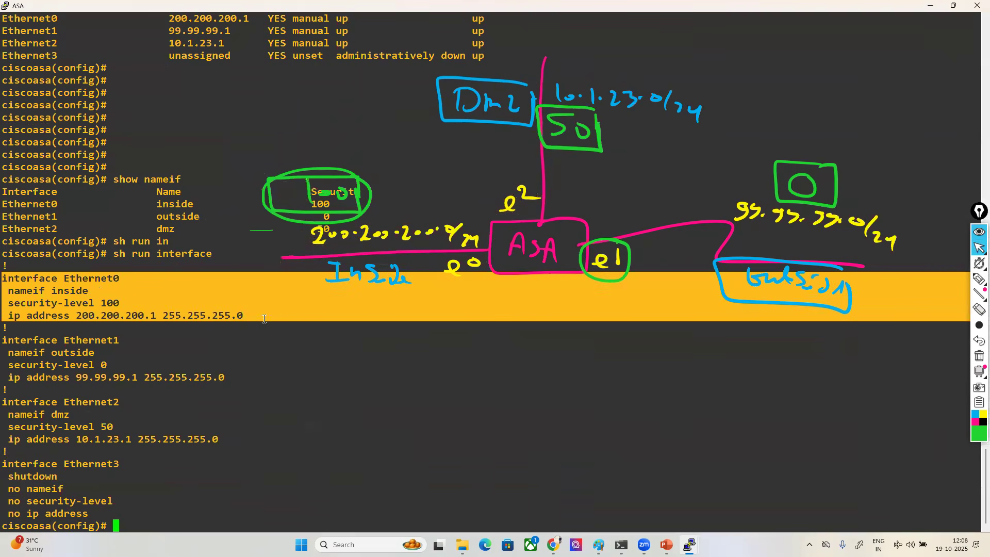
pyautogui.moveTo(26, 341); pyautogui.dragTo(237, 390)
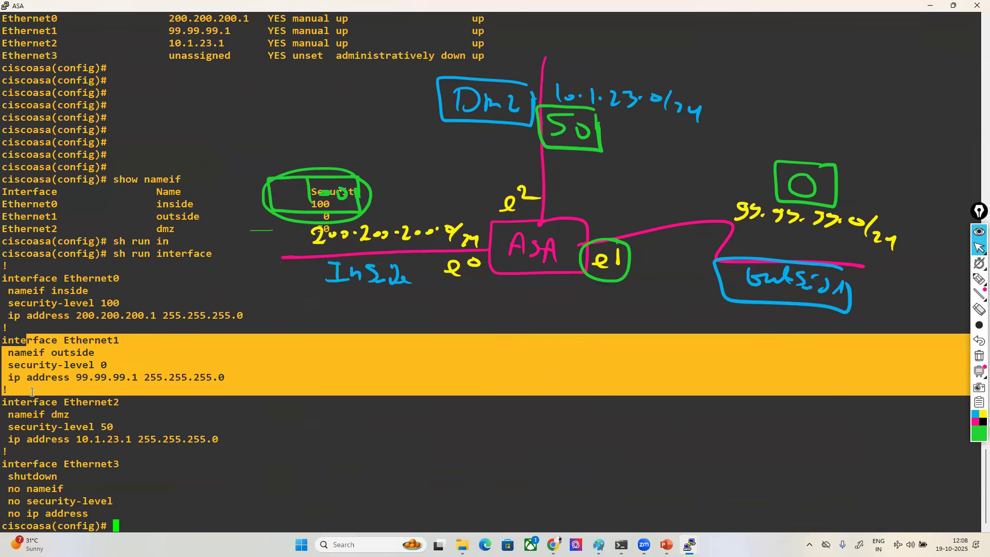
pyautogui.moveTo(17, 401); pyautogui.dragTo(185, 432)
pyautogui.doubleClick(189, 432)
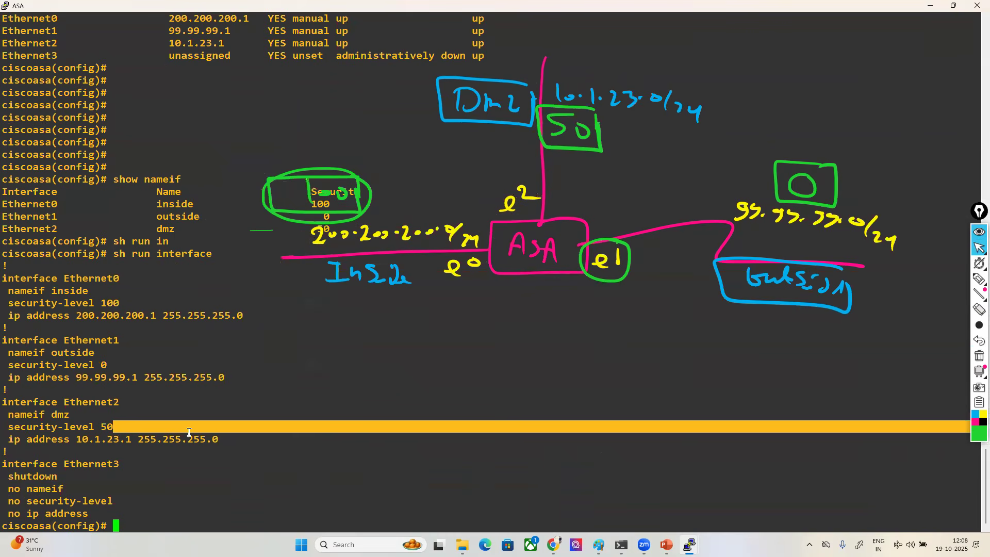
# - Erase the outlines around the sketch's inside value 100 and redraw a single green box around it
pyautogui.click(979, 310)
pyautogui.moveTo(247, 235); pyautogui.dragTo(285, 216)
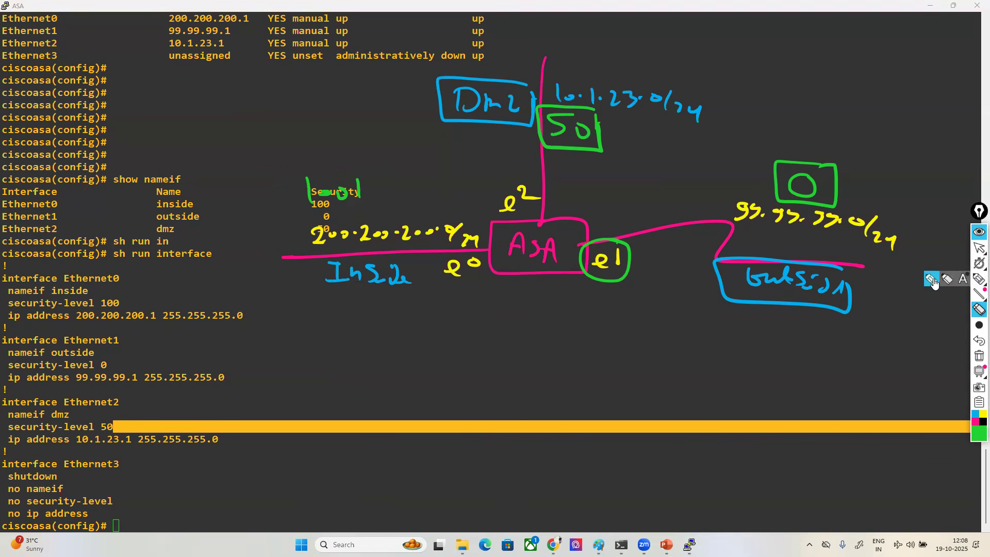
pyautogui.click(979, 279)
pyautogui.moveTo(355, 202)
pyautogui.mouseDown()
pyautogui.moveTo(361, 176)
pyautogui.moveTo(287, 221)
pyautogui.moveTo(364, 204)
pyautogui.moveTo(351, 198)
pyautogui.mouseUp()
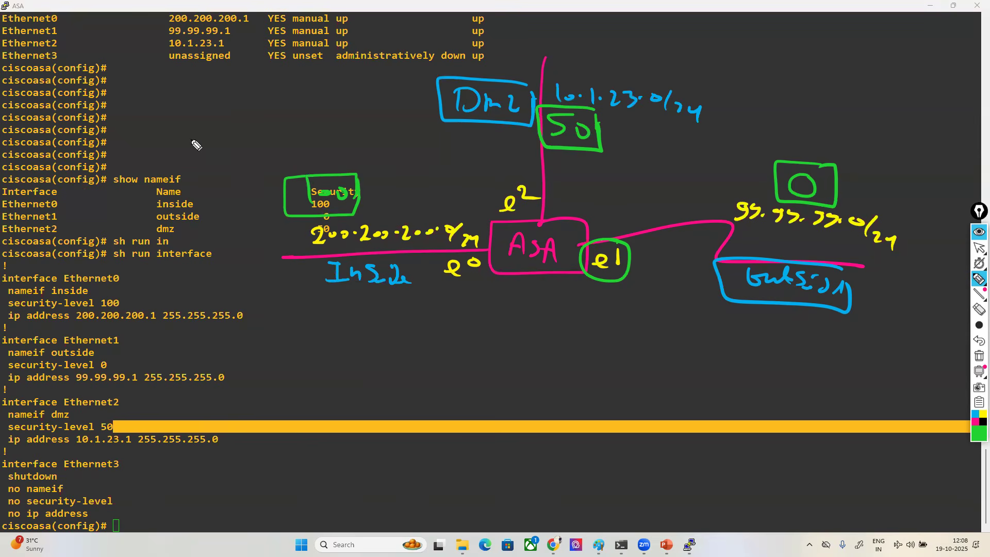
# - Sketch a green downward slope above the terminal output, labelled 100 at its high end and 0 at its low end, with a descending arrow
pyautogui.moveTo(130, 100)
pyautogui.mouseDown()
pyautogui.moveTo(130, 36)
pyautogui.moveTo(324, 123)
pyautogui.moveTo(140, 117)
pyautogui.moveTo(130, 85)
pyautogui.mouseUp()
pyautogui.moveTo(136, 14); pyautogui.dragTo(137, 28)
pyautogui.moveTo(150, 20); pyautogui.dragTo(165, 22)
pyautogui.moveTo(173, 32)
pyautogui.mouseDown()
pyautogui.moveTo(314, 98)
pyautogui.moveTo(340, 99)
pyautogui.mouseUp()
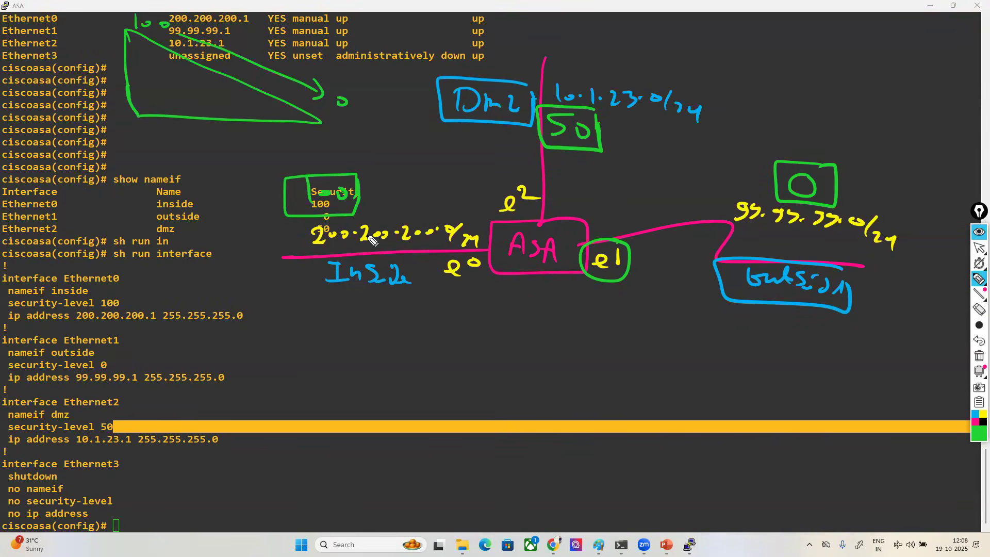
# - Draw white arrows from the inside's 100 and the dmz's 50 to the outside's 0 in the sketch
pyautogui.click(978, 436)
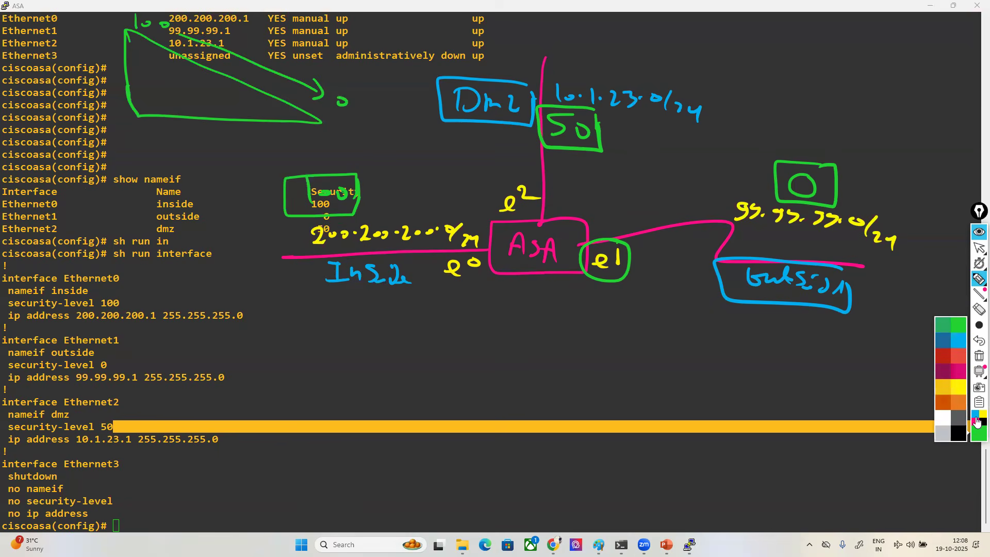
pyautogui.click(938, 415)
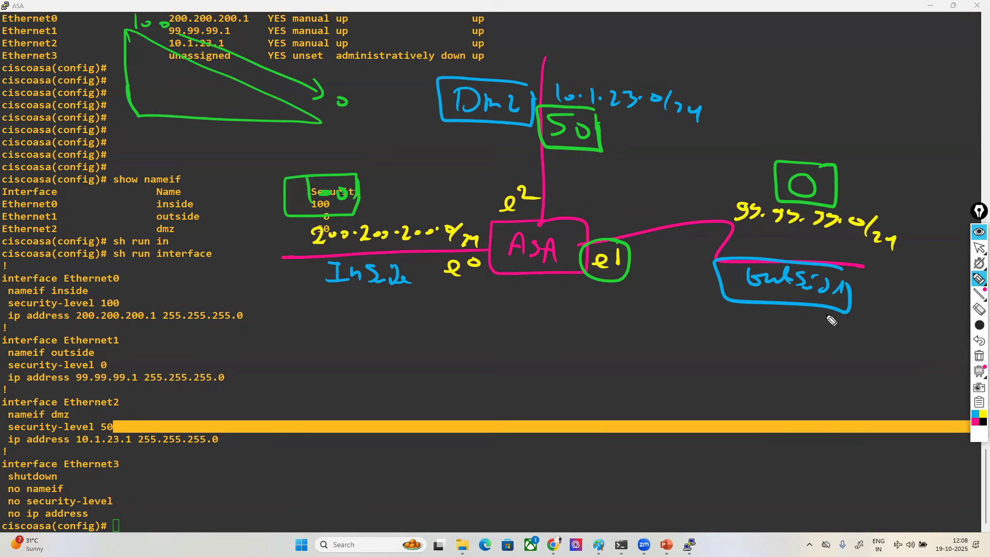
pyautogui.moveTo(367, 205); pyautogui.dragTo(747, 208)
pyautogui.moveTo(540, 134)
pyautogui.mouseDown()
pyautogui.moveTo(549, 154)
pyautogui.moveTo(707, 186)
pyautogui.moveTo(768, 182)
pyautogui.mouseUp()
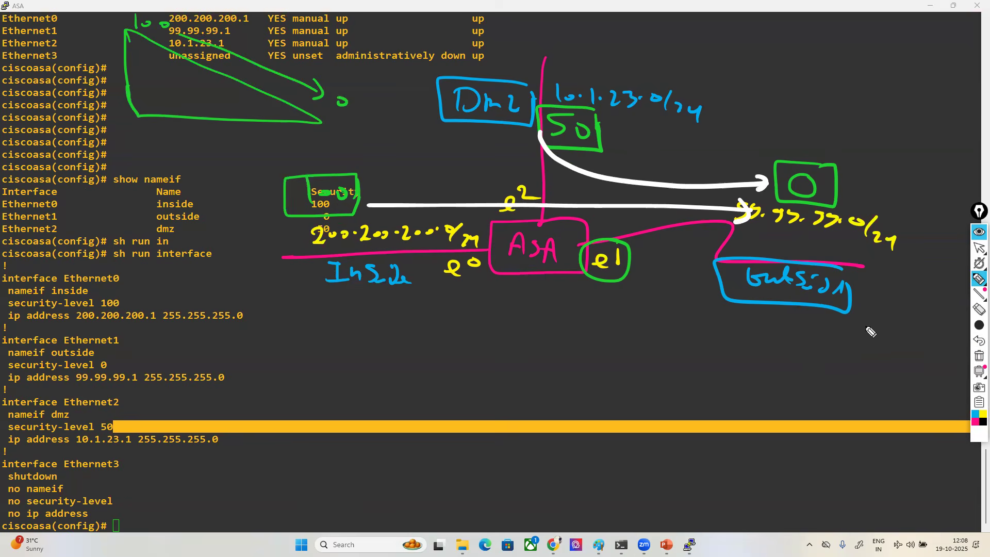
# - Draw gold arrows from the outside back to the inside and to the dmz, and cross out both paths
pyautogui.click(979, 420)
pyautogui.click(940, 394)
pyautogui.moveTo(763, 236)
pyautogui.mouseDown()
pyautogui.moveTo(382, 239)
pyautogui.moveTo(402, 251)
pyautogui.mouseUp()
pyautogui.moveTo(629, 301); pyautogui.dragTo(693, 225)
pyautogui.moveTo(630, 258); pyautogui.dragTo(674, 310)
pyautogui.moveTo(784, 161)
pyautogui.mouseDown()
pyautogui.moveTo(764, 170)
pyautogui.moveTo(582, 108)
pyautogui.moveTo(618, 110)
pyautogui.mouseUp()
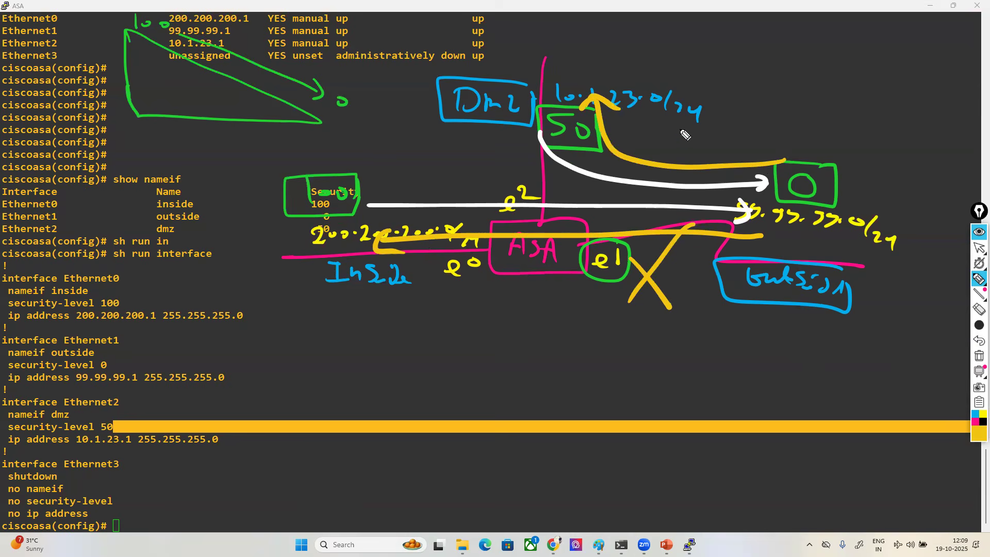
pyautogui.moveTo(679, 130); pyautogui.dragTo(657, 152)
pyautogui.moveTo(661, 133); pyautogui.dragTo(690, 155)
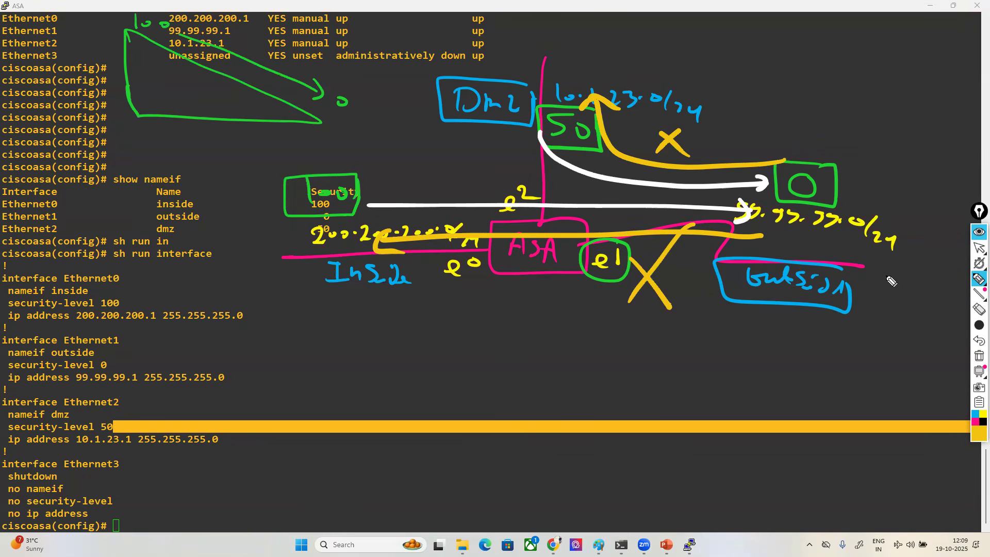
# - Undo the gold arrows and crosses, and erase the two white arrow lines leading to the outside
pyautogui.click(977, 342)
pyautogui.click(977, 341)
pyautogui.click(977, 341)
pyautogui.click(977, 341)
pyautogui.click(977, 342)
pyautogui.click(978, 342)
pyautogui.click(978, 342)
pyautogui.click(978, 341)
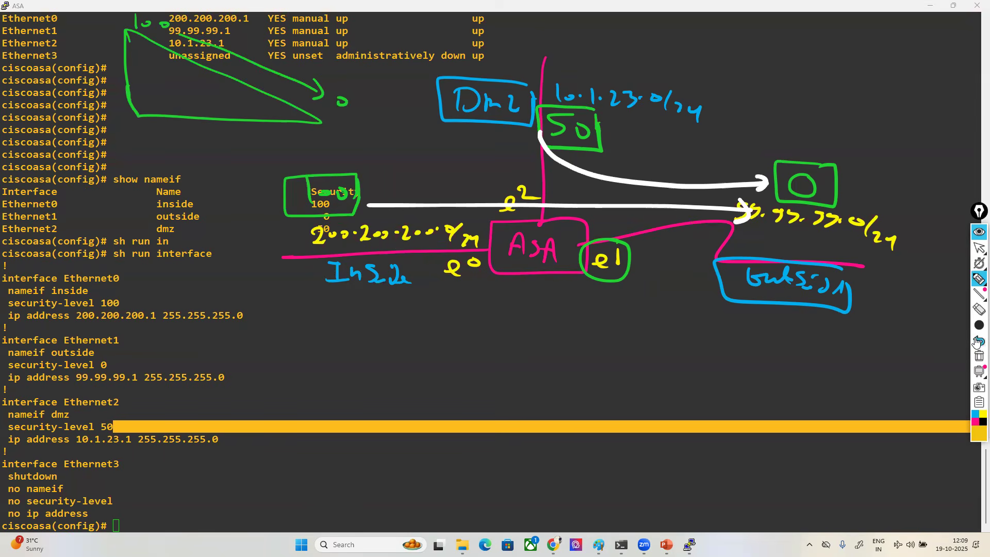
pyautogui.click(978, 309)
pyautogui.click(637, 177)
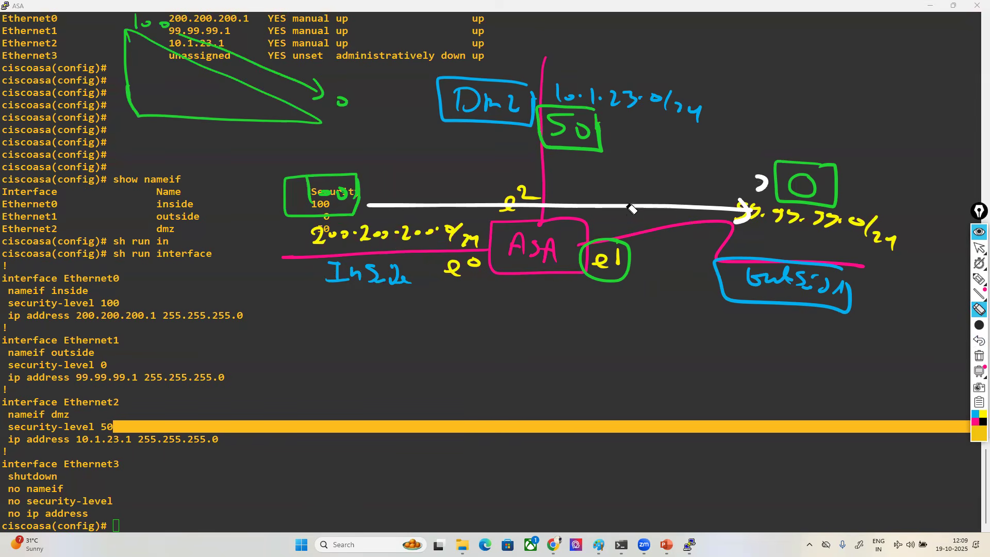
pyautogui.click(629, 205)
# - Number the existing dmz as 1 in gold, and draw a gold link from below the ASA to a box labelled Dmz 2
pyautogui.click(979, 279)
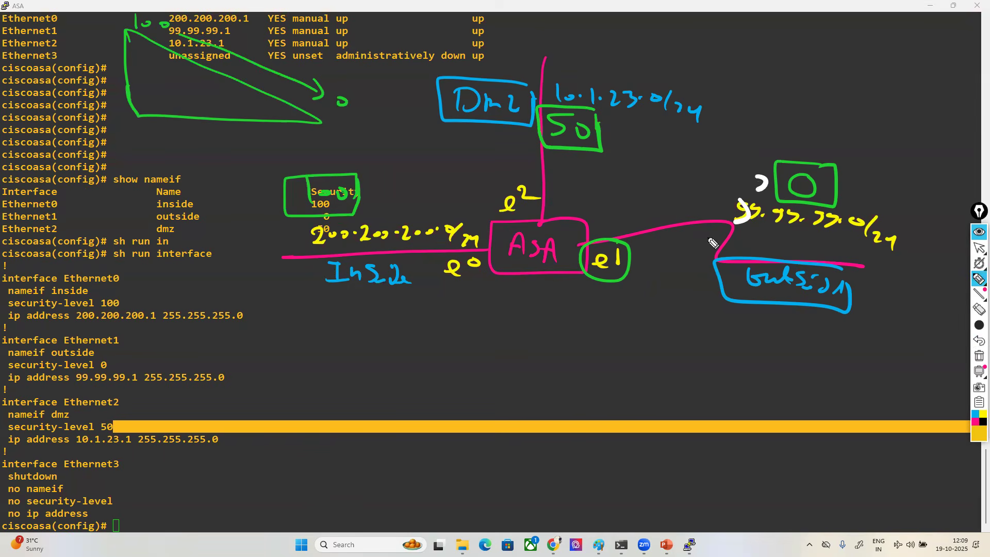
pyautogui.moveTo(525, 93)
pyautogui.mouseDown()
pyautogui.moveTo(528, 119)
pyautogui.moveTo(539, 119)
pyautogui.mouseUp()
pyautogui.moveTo(541, 269)
pyautogui.mouseDown()
pyautogui.moveTo(536, 388)
pyautogui.moveTo(579, 413)
pyautogui.moveTo(566, 391)
pyautogui.mouseUp()
pyautogui.moveTo(558, 350)
pyautogui.mouseDown()
pyautogui.moveTo(561, 367)
pyautogui.moveTo(617, 361)
pyautogui.moveTo(656, 375)
pyautogui.mouseUp()
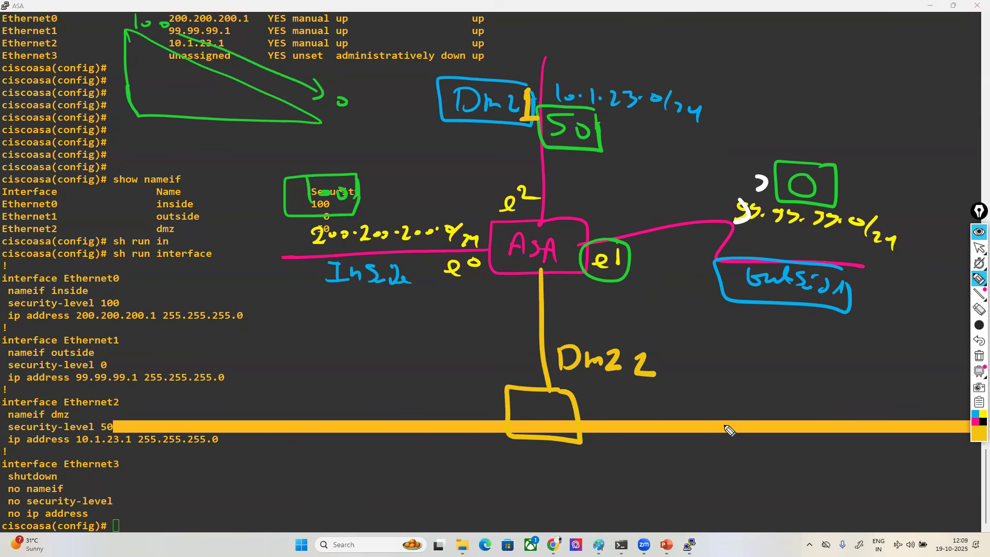
# - Add a green boxed 50 beside Dmz 2, tick the first dmz's 50, and label the new ASA link e3
pyautogui.click(978, 432)
pyautogui.click(955, 330)
pyautogui.moveTo(498, 340)
pyautogui.mouseDown()
pyautogui.moveTo(496, 354)
pyautogui.moveTo(524, 344)
pyautogui.moveTo(498, 376)
pyautogui.moveTo(521, 347)
pyautogui.mouseUp()
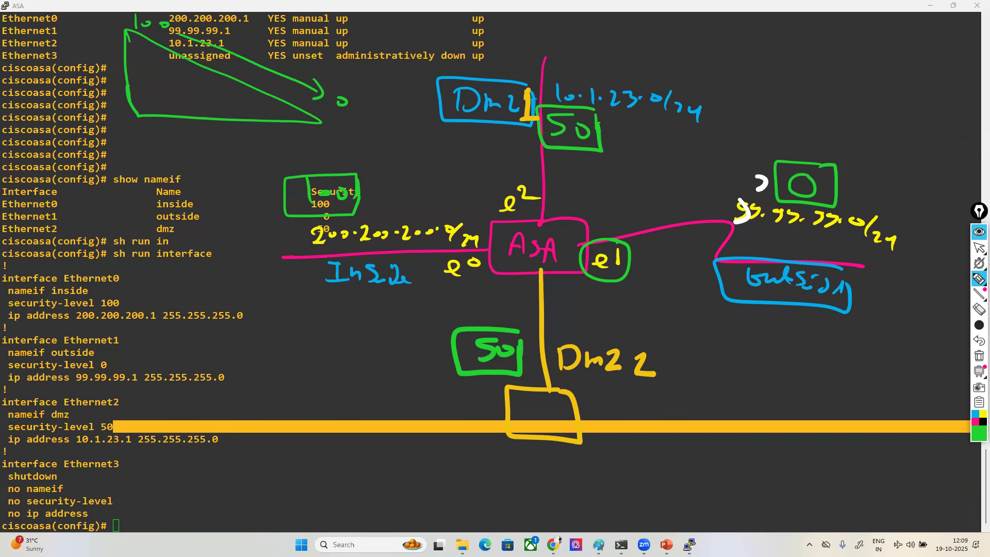
pyautogui.moveTo(599, 126); pyautogui.dragTo(622, 116)
pyautogui.moveTo(553, 290)
pyautogui.mouseDown()
pyautogui.moveTo(552, 301)
pyautogui.moveTo(576, 288)
pyautogui.moveTo(568, 295)
pyautogui.mouseUp()
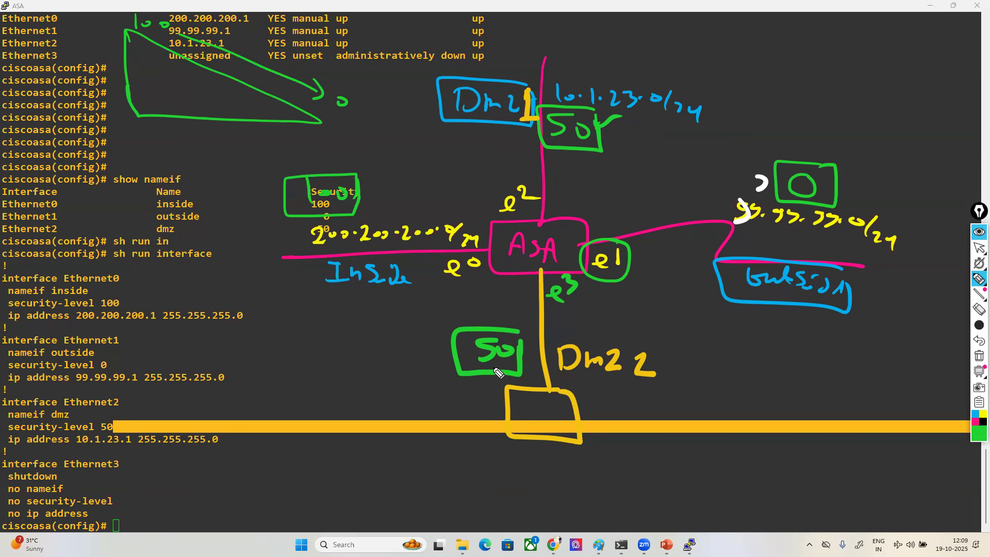
# - Circle the slope diagram's 100 and 0 in orange and connect them with an orange arrow
pyautogui.click(978, 433)
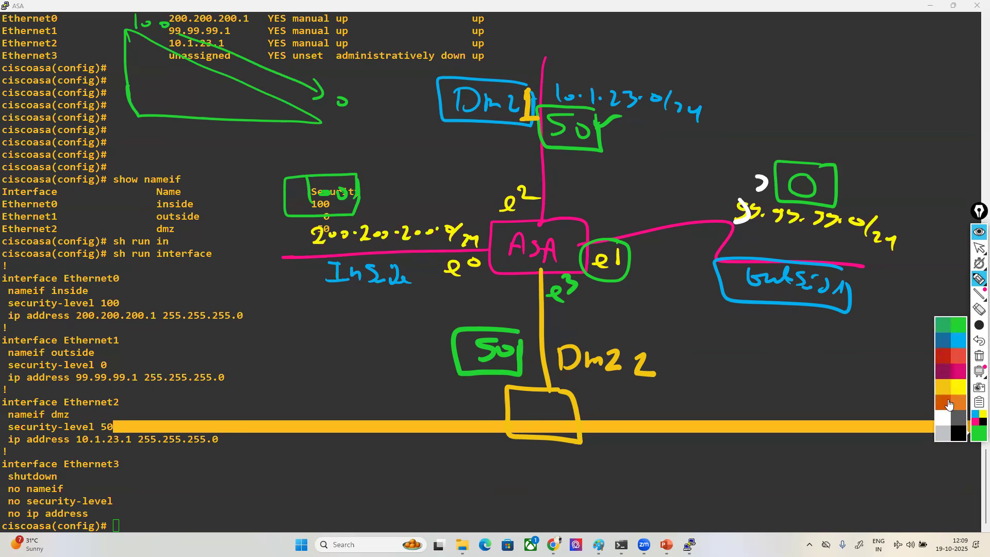
pyautogui.click(949, 404)
pyautogui.moveTo(153, 7)
pyautogui.mouseDown()
pyautogui.moveTo(169, 57)
pyautogui.moveTo(201, 45)
pyautogui.moveTo(362, 129)
pyautogui.mouseUp()
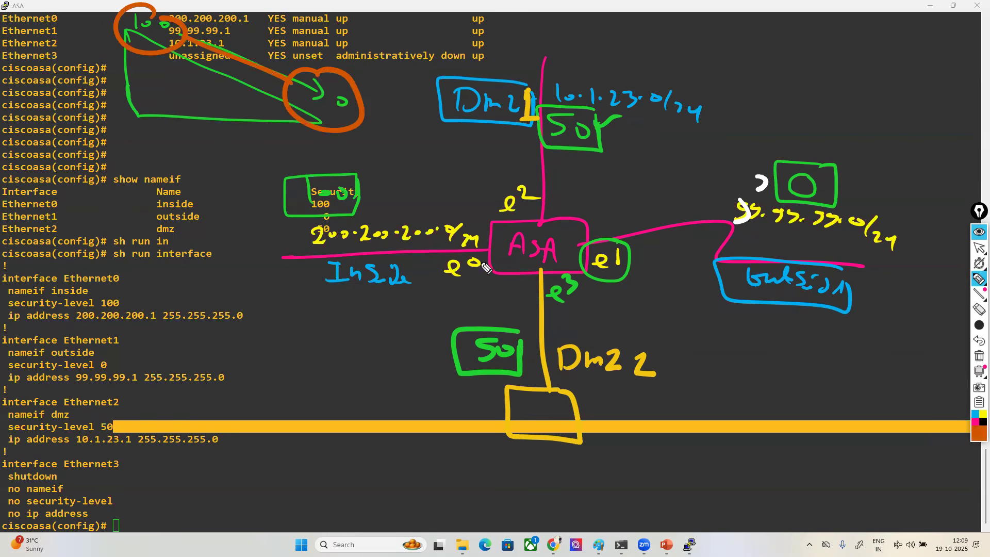
# - Draw orange arrows from the inside, Dmz 1 and Dmz 2 to the outside network
pyautogui.moveTo(379, 233)
pyautogui.mouseDown()
pyautogui.moveTo(673, 229)
pyautogui.moveTo(764, 251)
pyautogui.mouseUp()
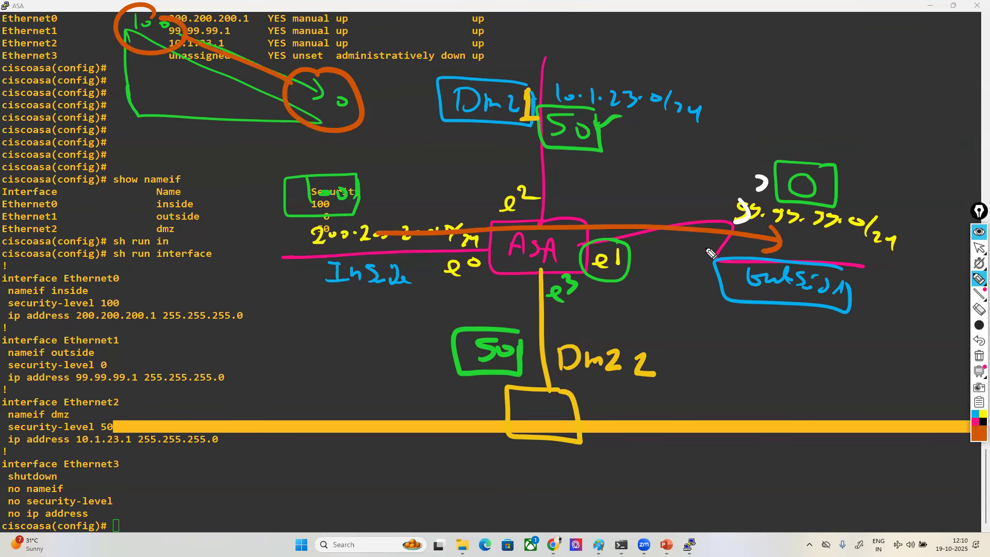
pyautogui.moveTo(600, 61)
pyautogui.mouseDown()
pyautogui.moveTo(688, 190)
pyautogui.moveTo(798, 191)
pyautogui.moveTo(782, 205)
pyautogui.mouseUp()
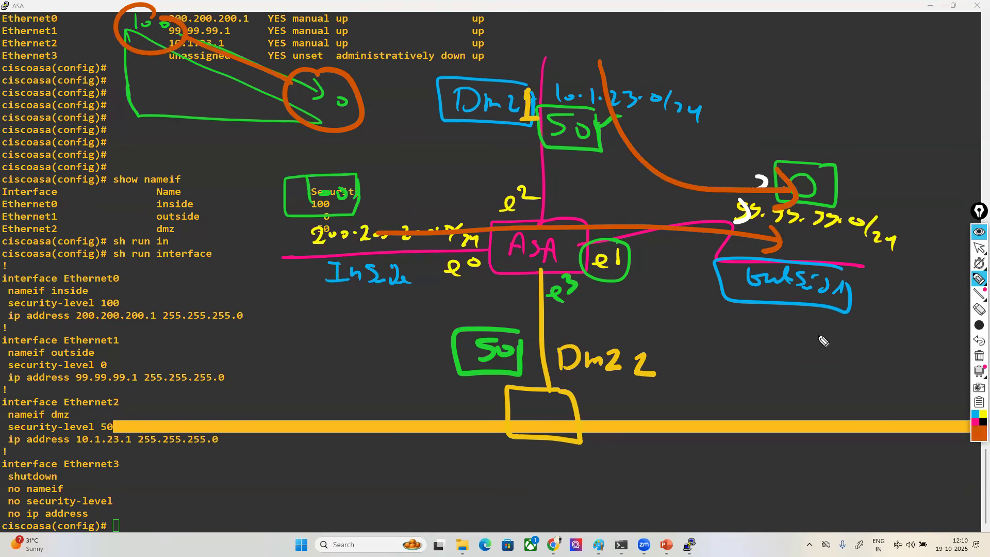
pyautogui.moveTo(552, 363)
pyautogui.mouseDown()
pyautogui.moveTo(606, 288)
pyautogui.moveTo(748, 253)
pyautogui.moveTo(737, 275)
pyautogui.mouseUp()
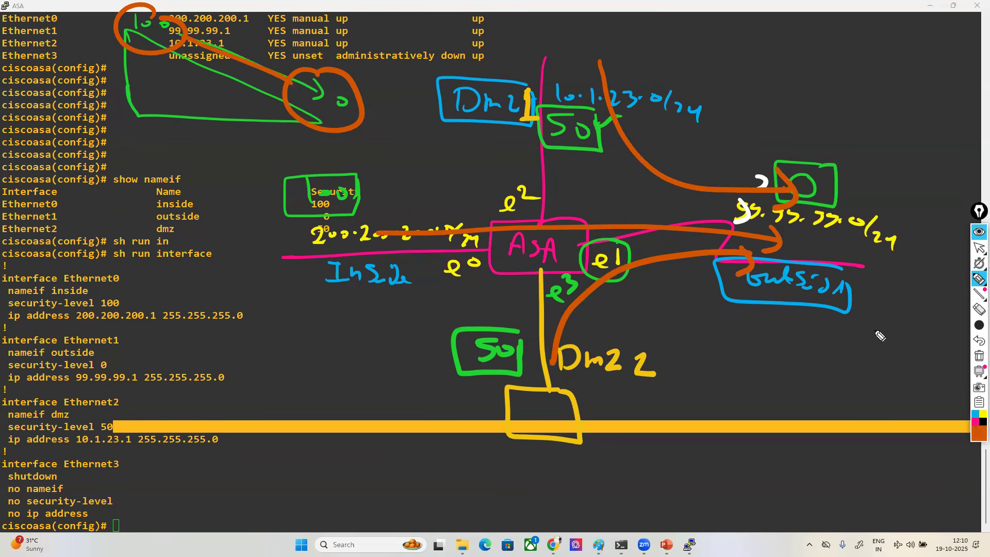
# - Mark the ASA's e3 and e2 connection points with blue circles and outline both 50 values in blue
pyautogui.click(978, 433)
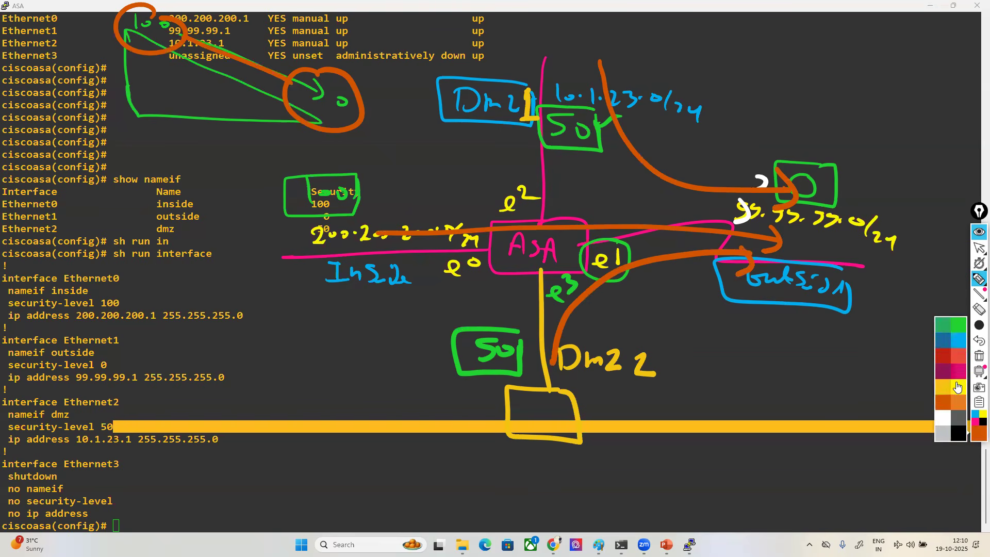
pyautogui.click(959, 342)
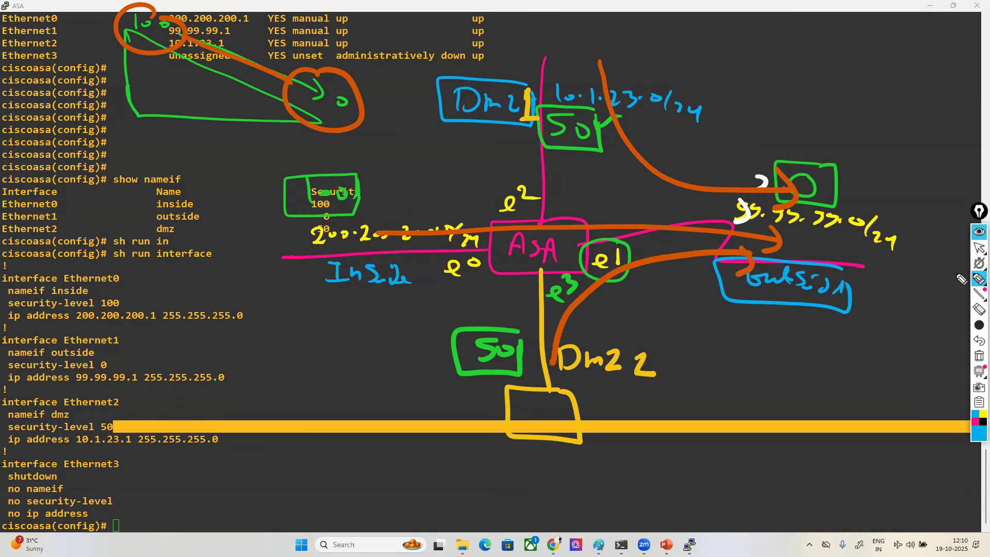
pyautogui.moveTo(540, 266); pyautogui.dragTo(541, 267)
pyautogui.moveTo(515, 329)
pyautogui.mouseDown()
pyautogui.moveTo(454, 374)
pyautogui.moveTo(523, 351)
pyautogui.mouseUp()
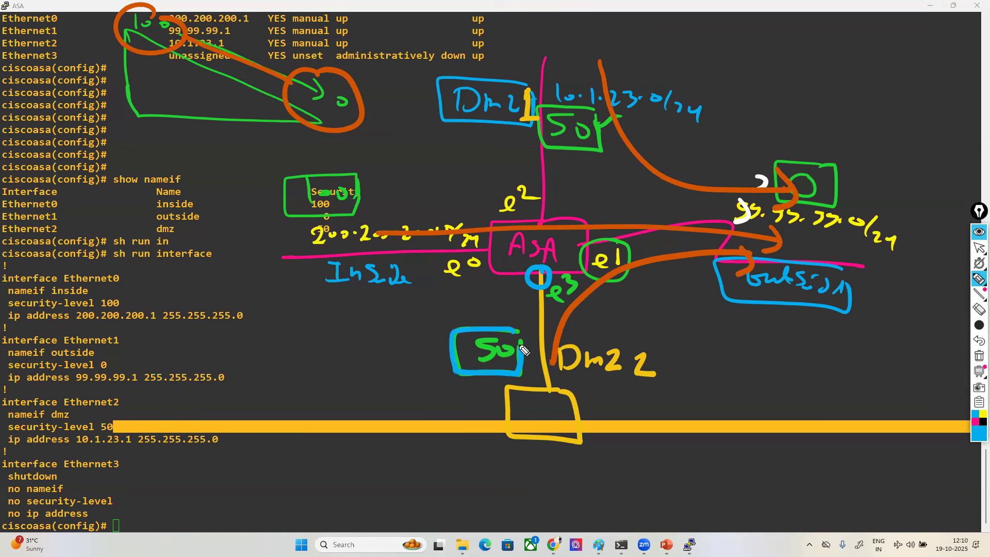
pyautogui.moveTo(547, 225)
pyautogui.mouseDown()
pyautogui.moveTo(530, 216)
pyautogui.moveTo(551, 205)
pyautogui.moveTo(553, 217)
pyautogui.mouseUp()
pyautogui.moveTo(593, 109)
pyautogui.mouseDown()
pyautogui.moveTo(540, 106)
pyautogui.moveTo(609, 156)
pyautogui.moveTo(602, 106)
pyautogui.mouseUp()
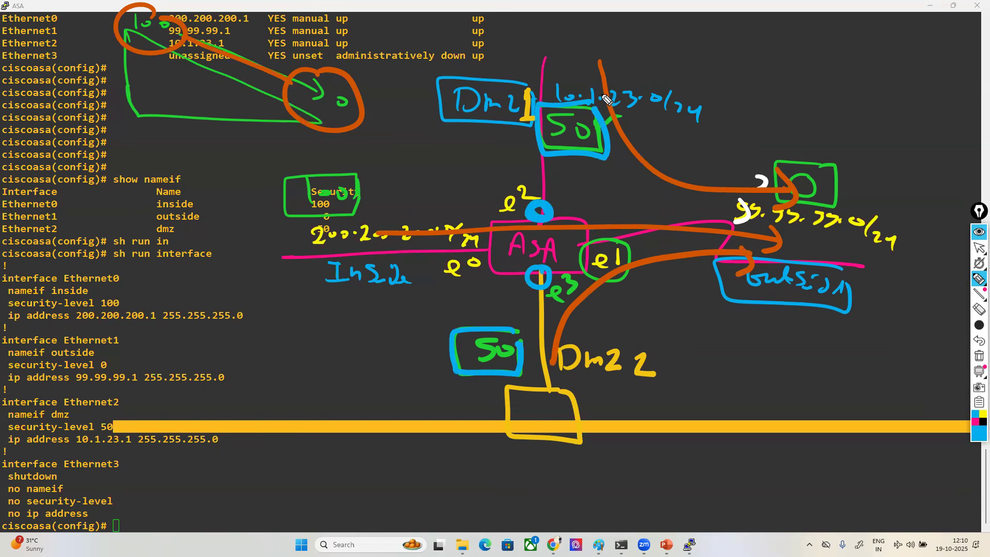
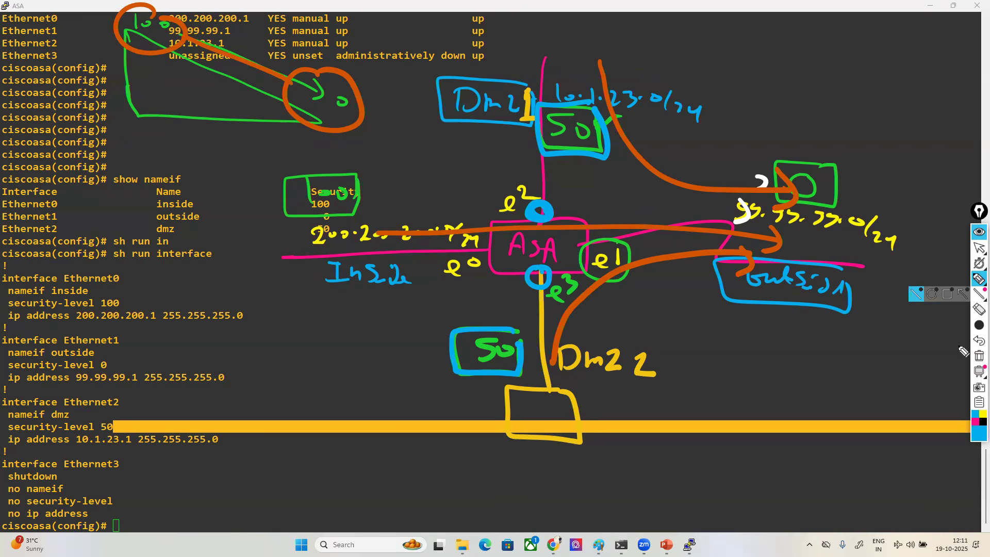
# - Clear the screen annotations, bring up the topology containing the ASA, and move the ASA node up and to the right
pyautogui.click(978, 355)
pyautogui.click(979, 248)
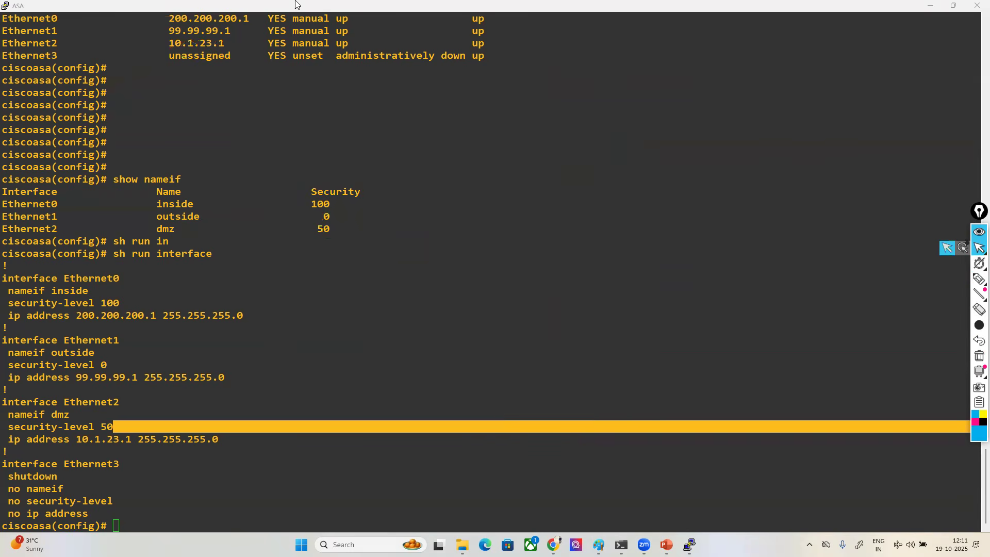
pyautogui.doubleClick(282, 7)
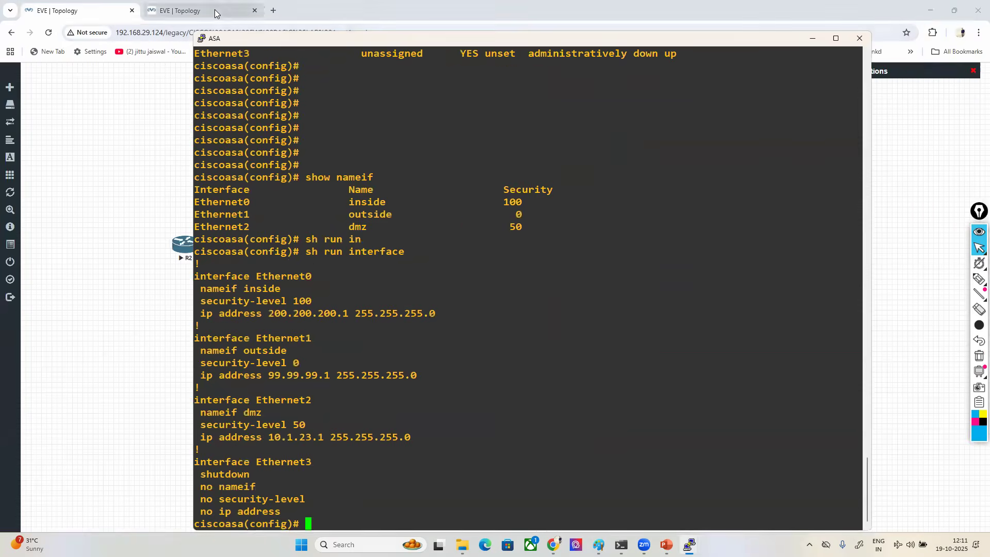
pyautogui.click(214, 10)
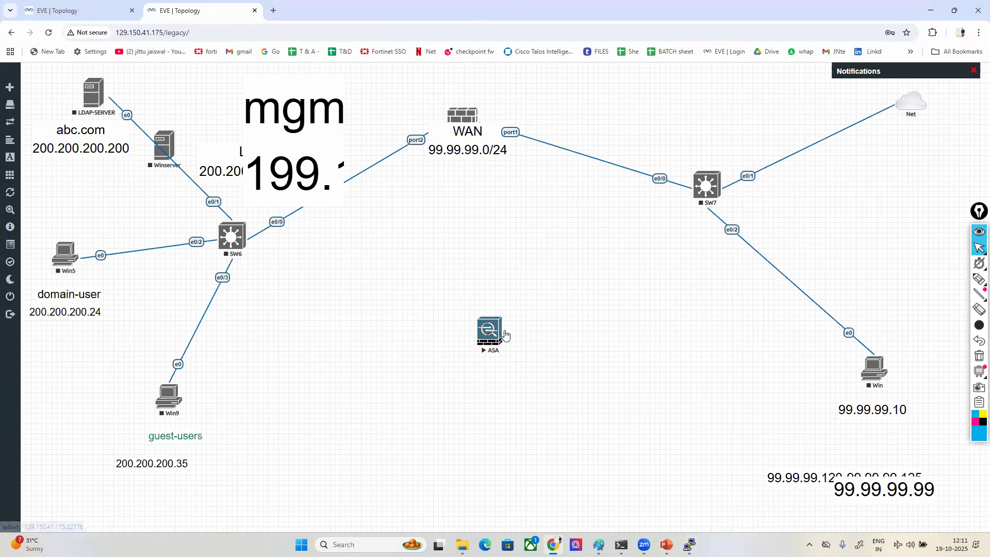
pyautogui.moveTo(486, 340); pyautogui.dragTo(554, 310)
# - Return to the ASA console, leave configuration mode, and save the running configuration with wr
pyautogui.moveTo(689, 545)
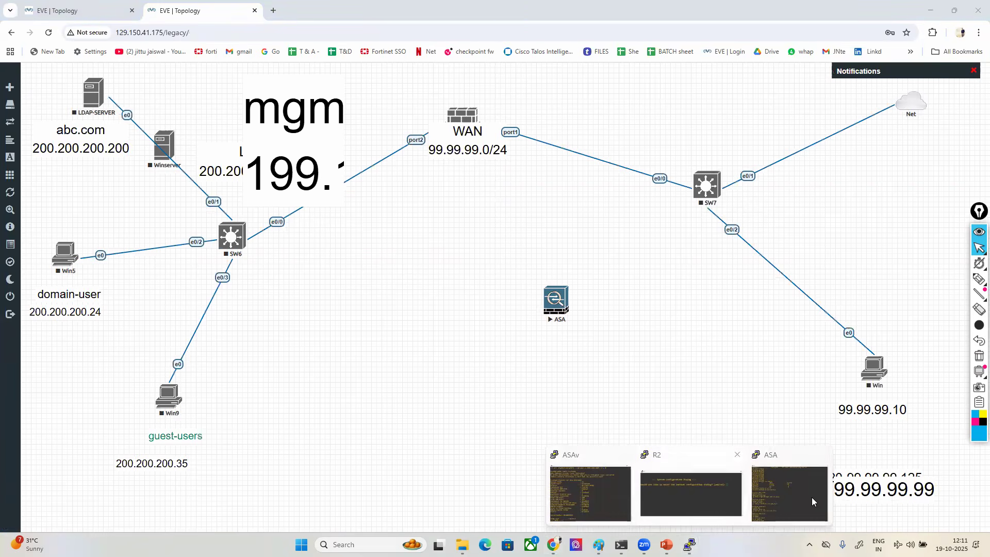
pyautogui.click(778, 492)
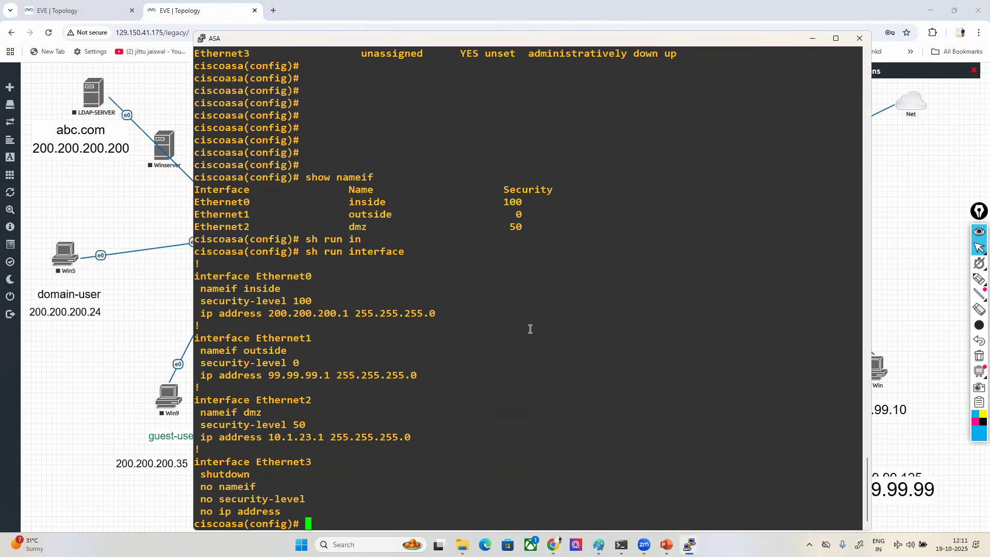
pyautogui.hotkey('ctrl', 'z')
pyautogui.press('Return')
pyautogui.write('wr')
pyautogui.press('Return')
pyautogui.press('Return')
pyautogui.press('Return')
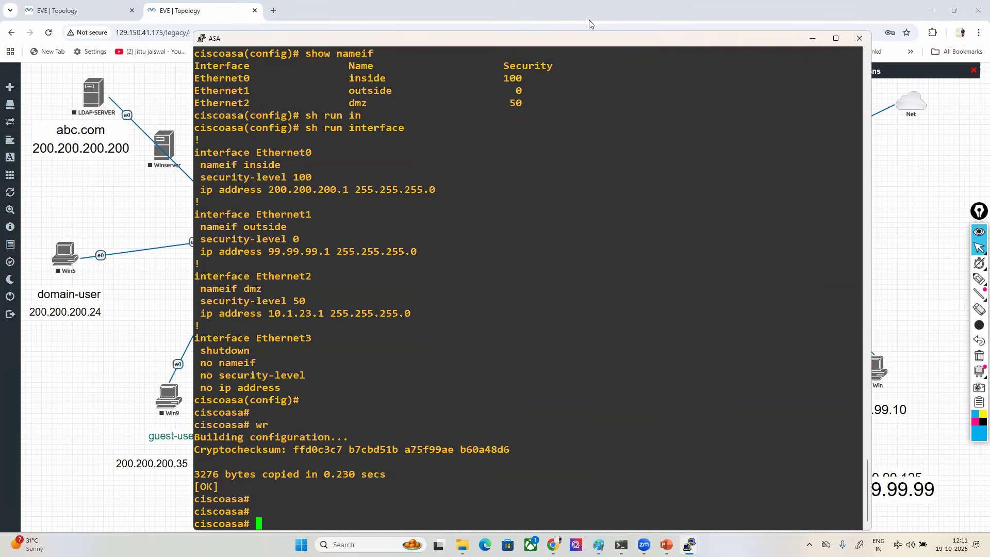
# - Close the ASA console session and stop the ASA node
pyautogui.moveTo(588, 46); pyautogui.dragTo(479, 53)
pyautogui.click(751, 46)
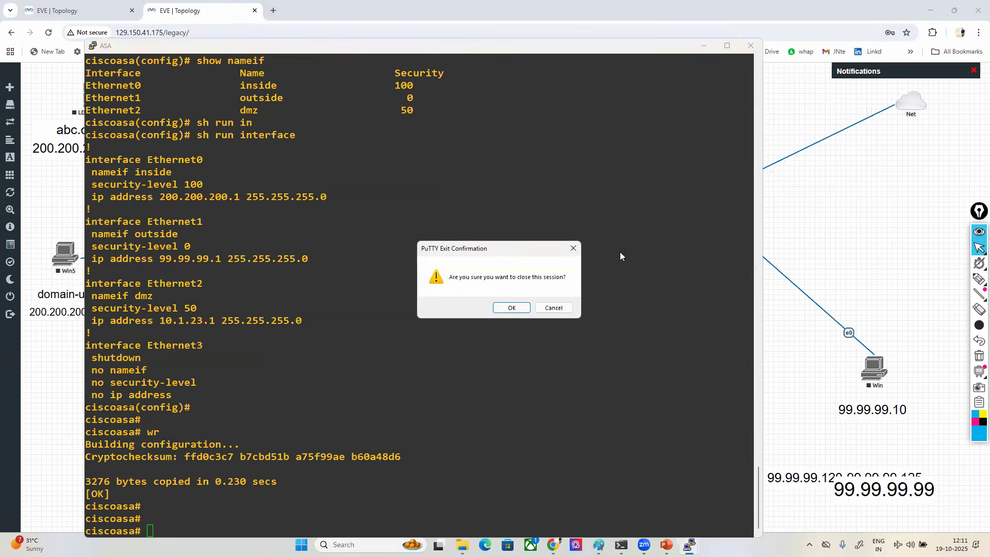
pyautogui.click(500, 309)
pyautogui.rightClick(549, 302)
pyautogui.click(581, 333)
# - Add one Cisco IOL router node to the topology, choosing an ADVENTERPRISEK9-M-15.2 image
pyautogui.rightClick(317, 287)
pyautogui.click(344, 312)
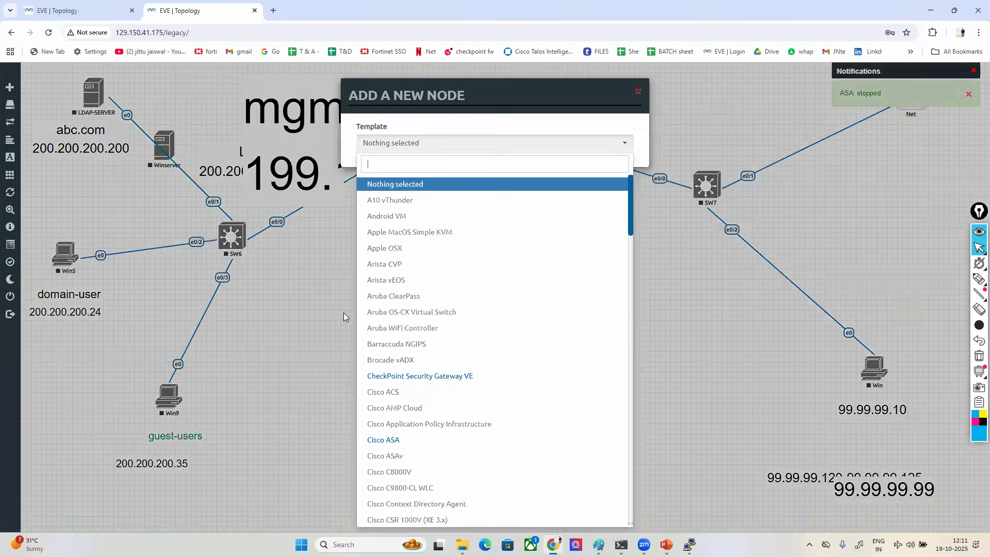
pyautogui.write('i')
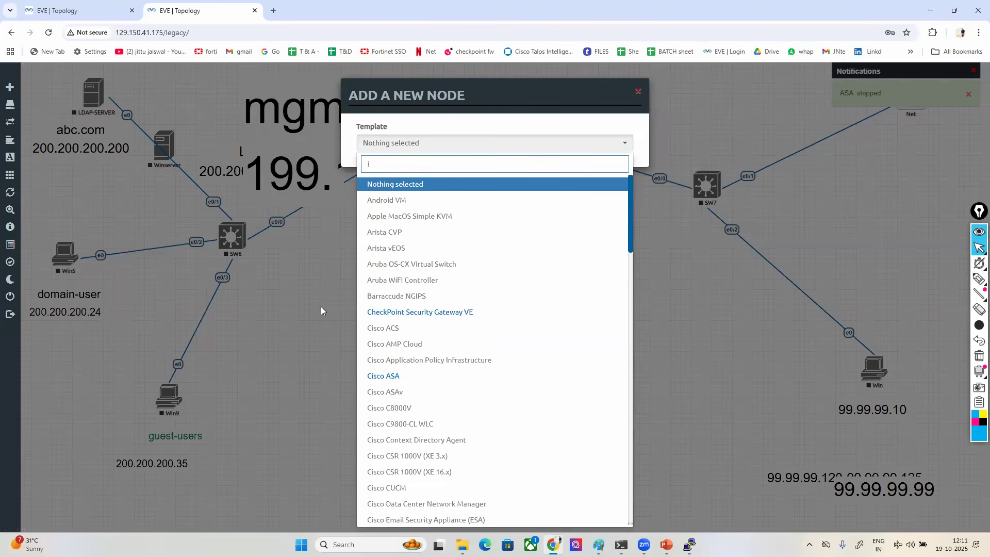
pyautogui.write('ol')
pyautogui.click(384, 185)
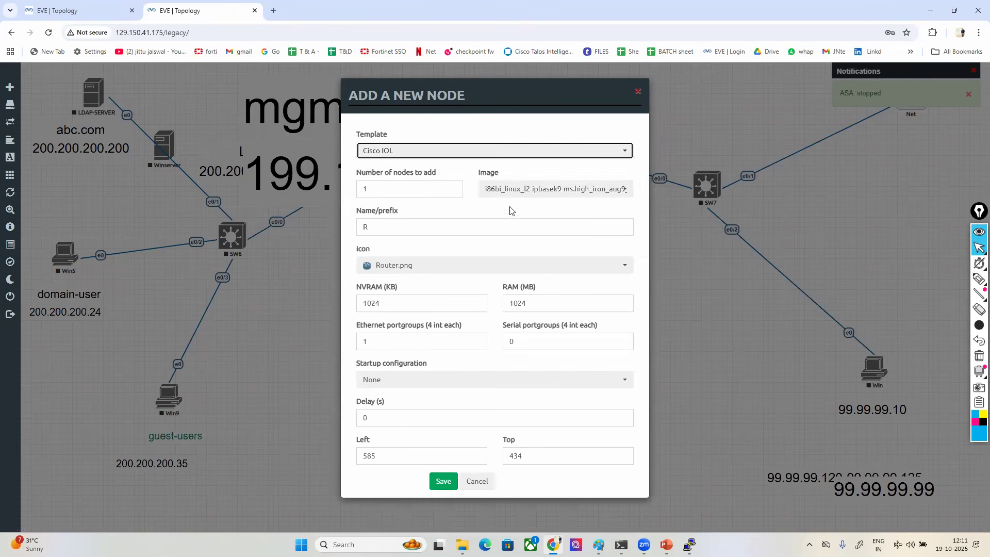
pyautogui.click(523, 189)
pyautogui.scroll(5, 515, 227)
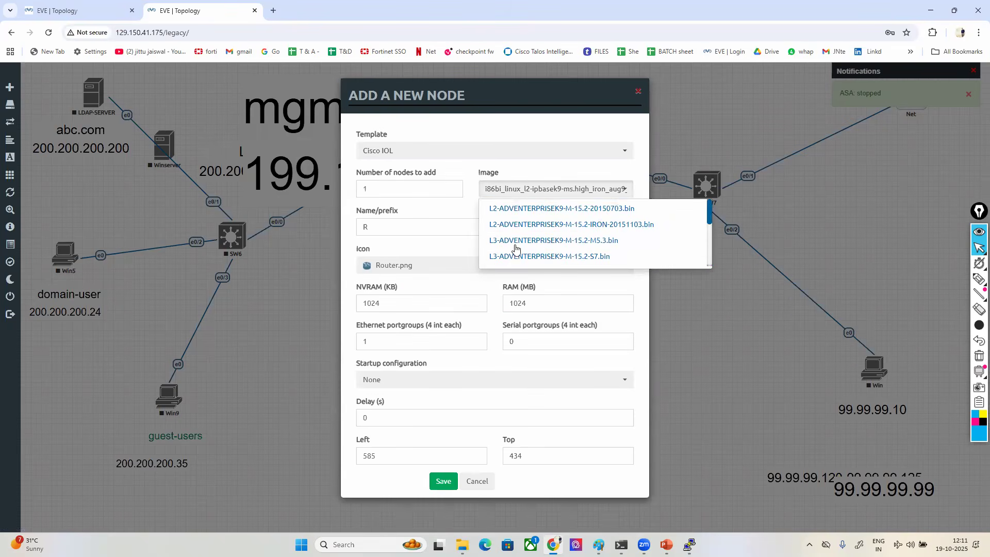
pyautogui.click(512, 224)
pyautogui.click(444, 481)
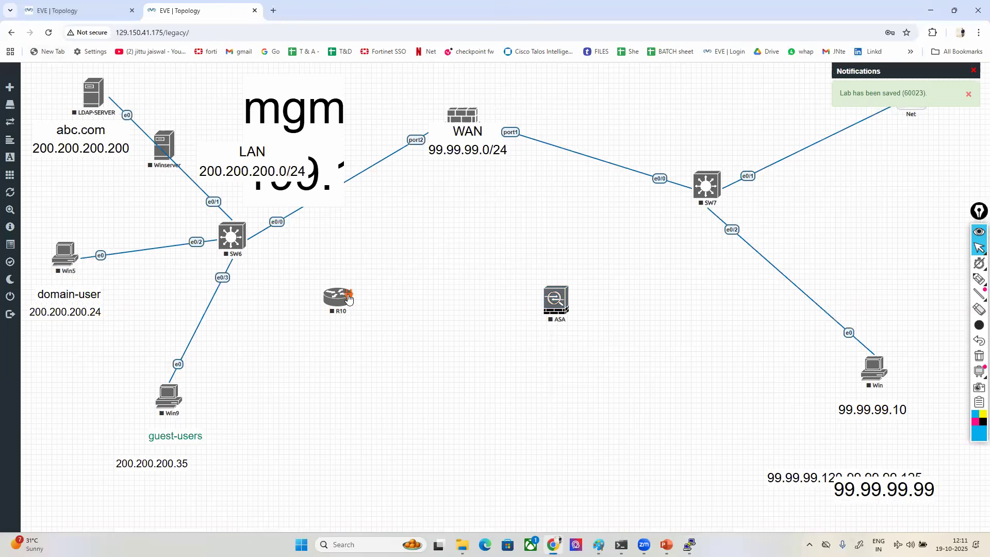
# - Connect the new router's e0/0 to the ASA's eth0 and start both nodes
pyautogui.moveTo(349, 298); pyautogui.dragTo(554, 297)
pyautogui.click(513, 361)
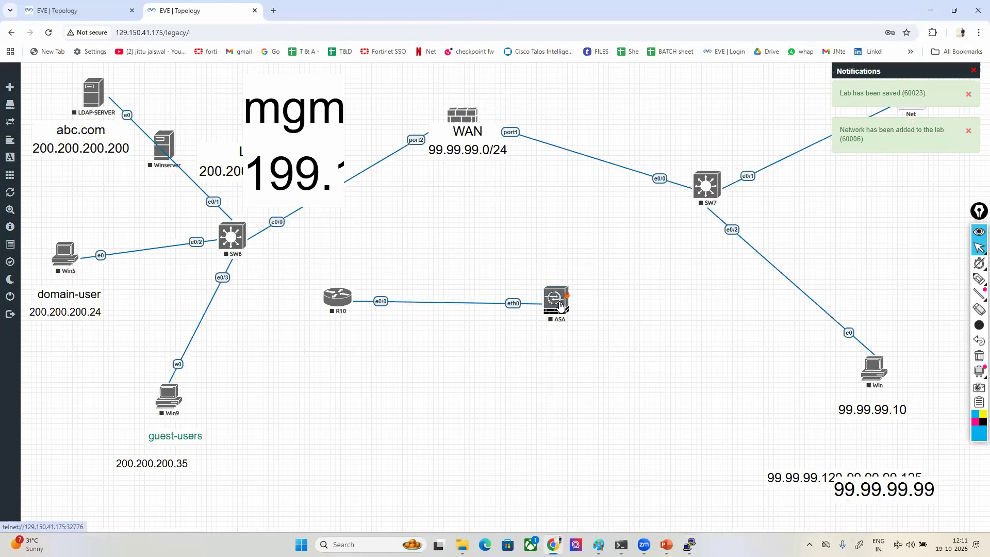
pyautogui.rightClick(559, 301)
pyautogui.click(587, 325)
pyautogui.moveTo(339, 305); pyautogui.dragTo(326, 308)
pyautogui.rightClick(326, 308)
pyautogui.click(354, 327)
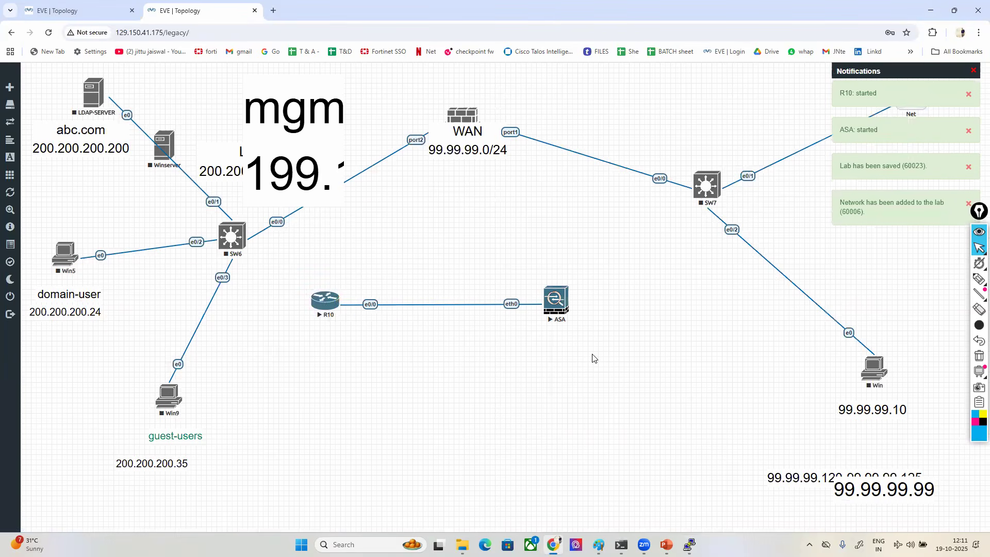
# - Open console sessions to the ASA and R10, moving their windows clear of each other
pyautogui.click(555, 301)
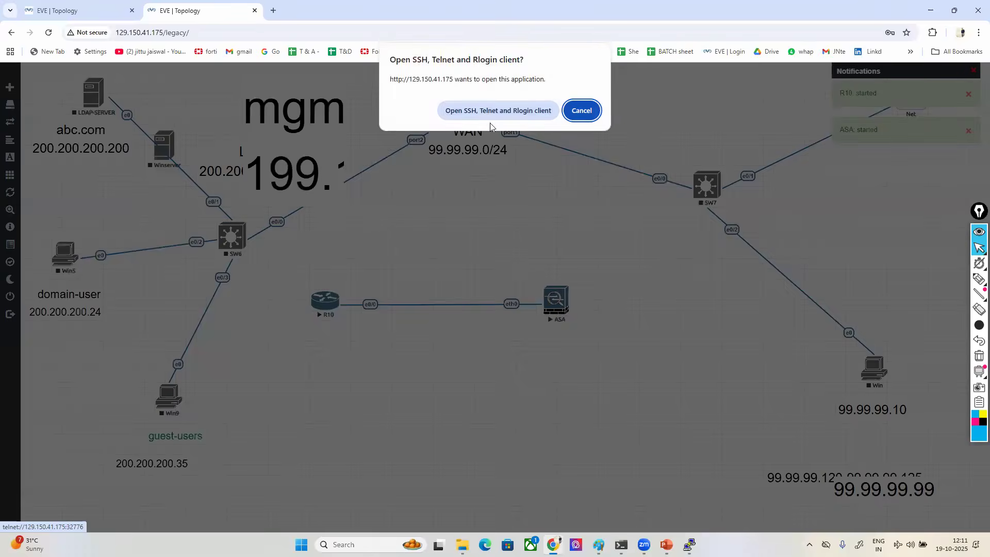
pyautogui.click(484, 111)
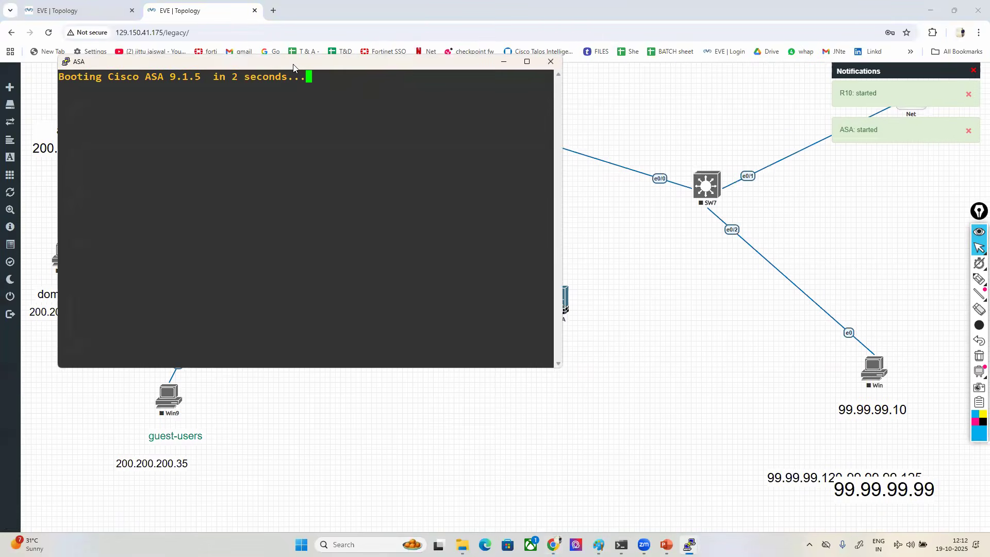
pyautogui.moveTo(298, 66); pyautogui.dragTo(681, 120)
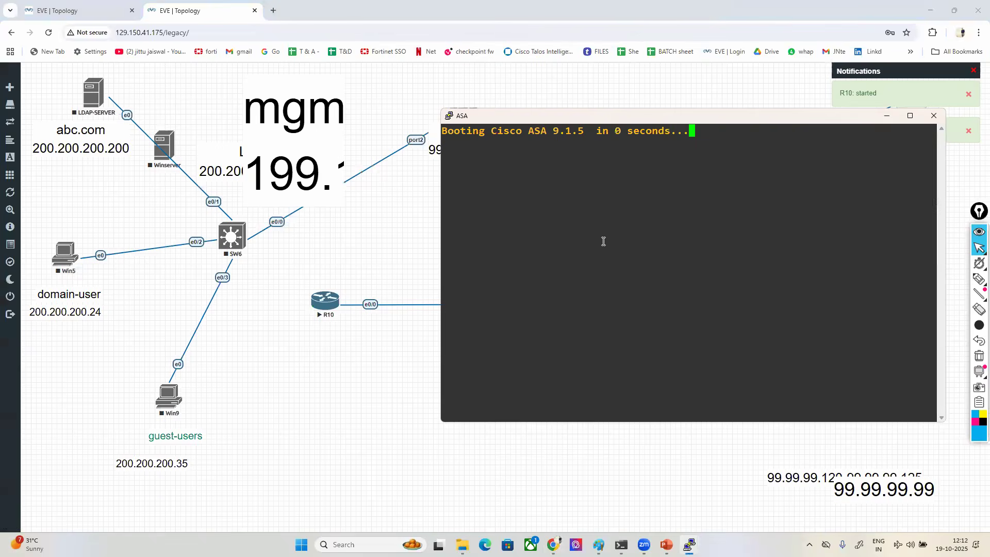
pyautogui.click(341, 298)
pyautogui.click(468, 111)
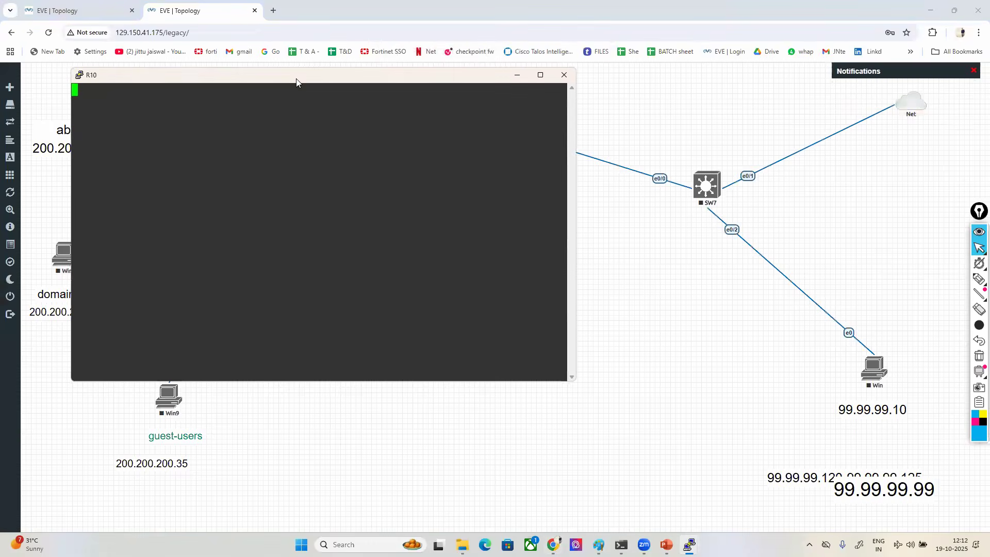
pyautogui.moveTo(287, 79); pyautogui.dragTo(261, 215)
# - Resize the mgmt-network label and move it above SW7, and place the LAN 200.200.200.0/24 label above the R10–ASA link
pyautogui.click(441, 182)
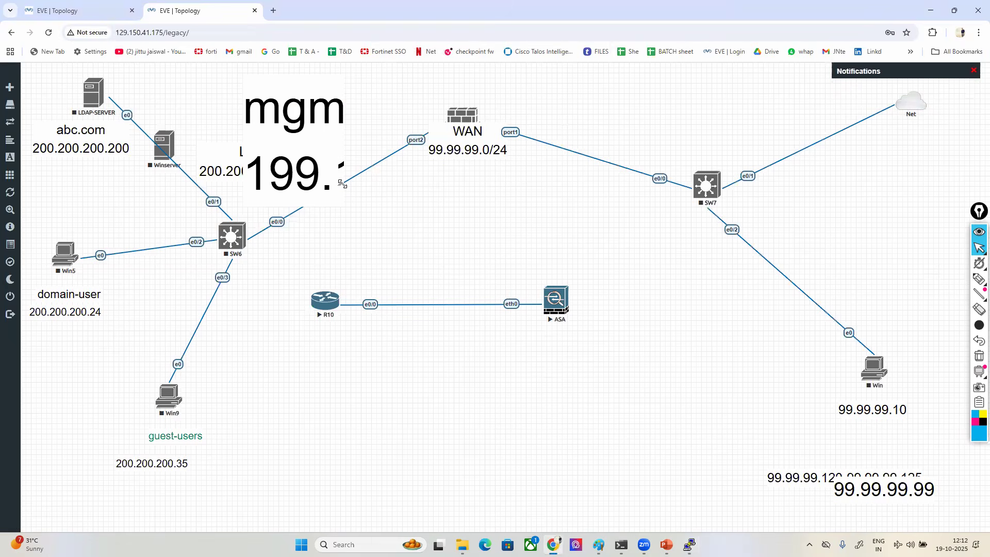
pyautogui.moveTo(342, 184); pyautogui.dragTo(422, 111)
pyautogui.moveTo(358, 93); pyautogui.dragTo(708, 99)
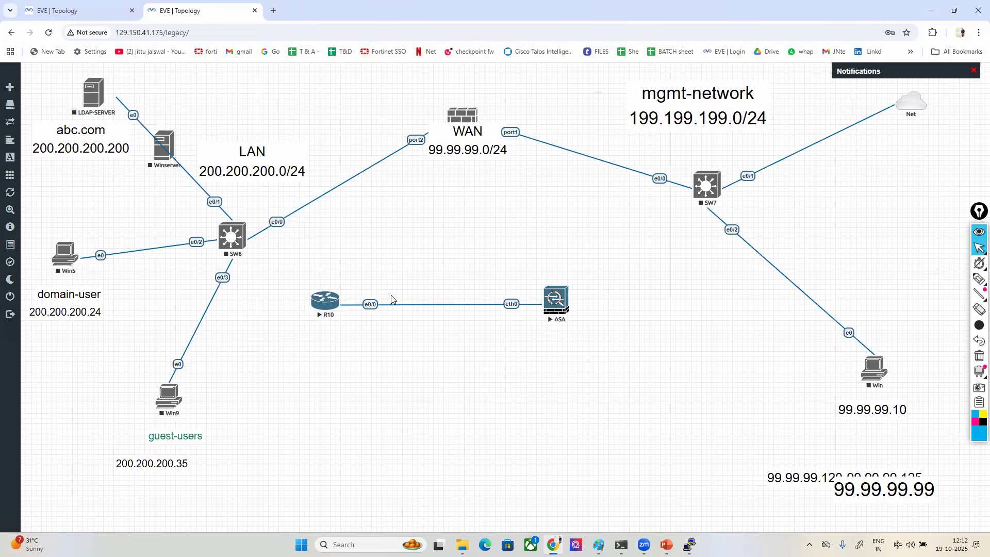
pyautogui.moveTo(243, 160); pyautogui.dragTo(430, 275)
# - Bring back the ASA and R10 console windows, reposition them, and widen both over the topology
pyautogui.moveTo(689, 544)
pyautogui.click(708, 499)
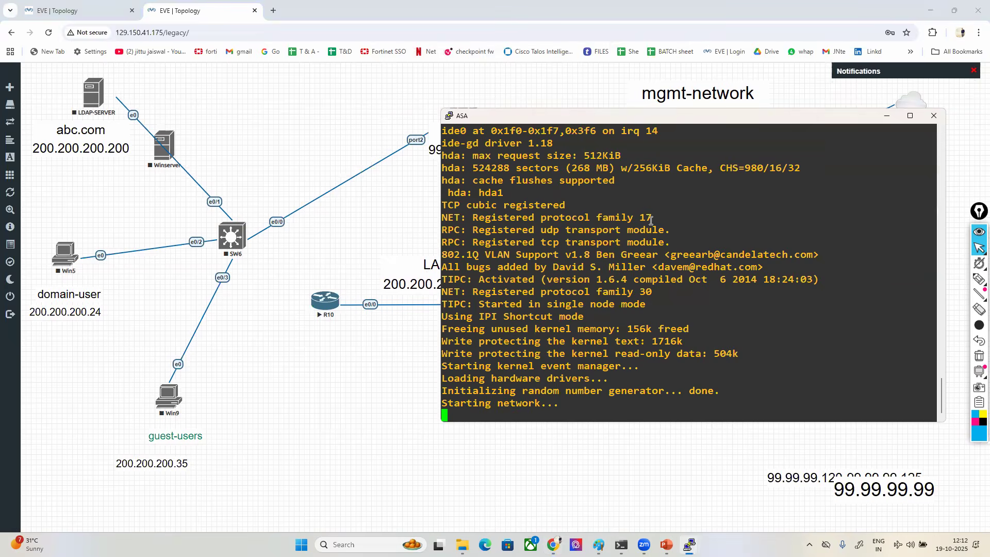
pyautogui.moveTo(582, 120); pyautogui.dragTo(614, 35)
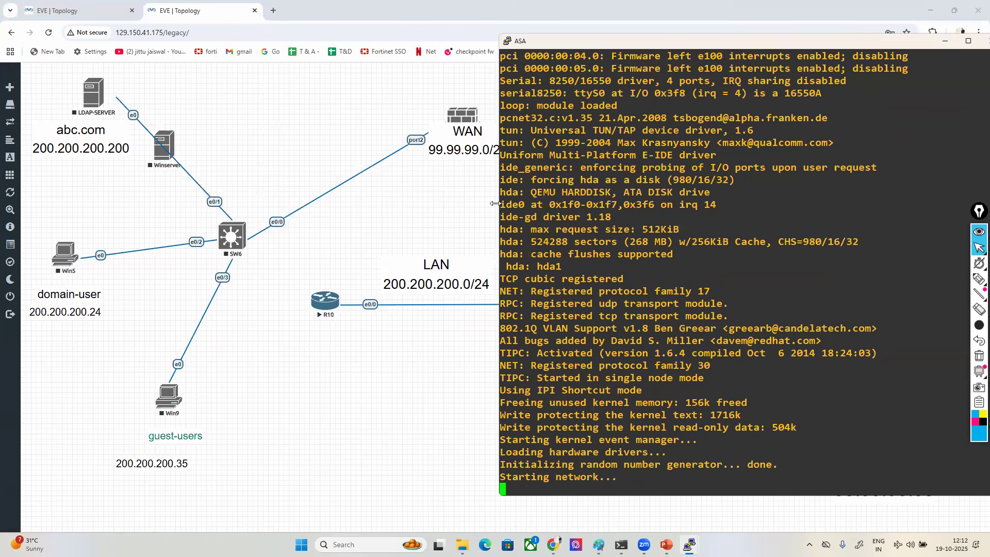
pyautogui.moveTo(496, 204); pyautogui.dragTo(440, 204)
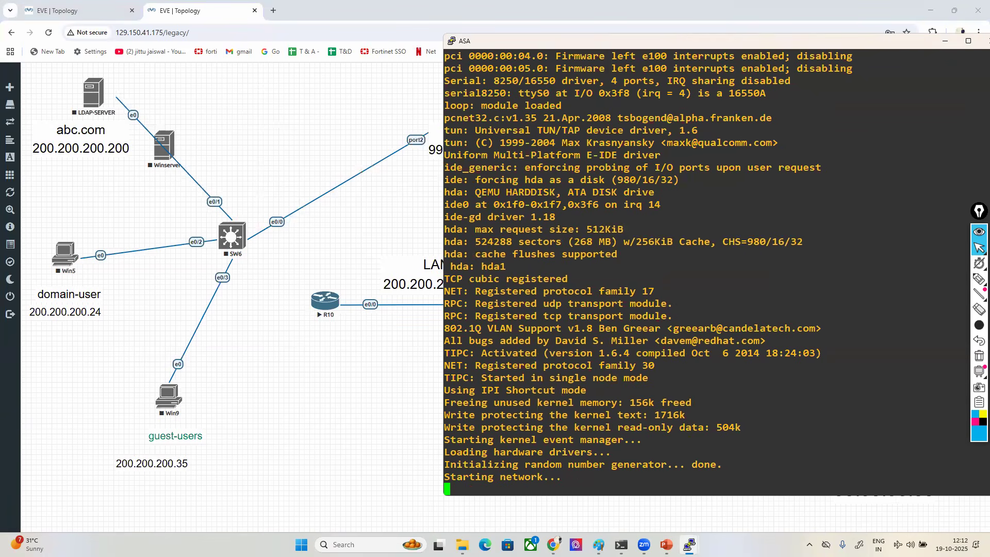
pyautogui.moveTo(689, 545)
pyautogui.click(825, 495)
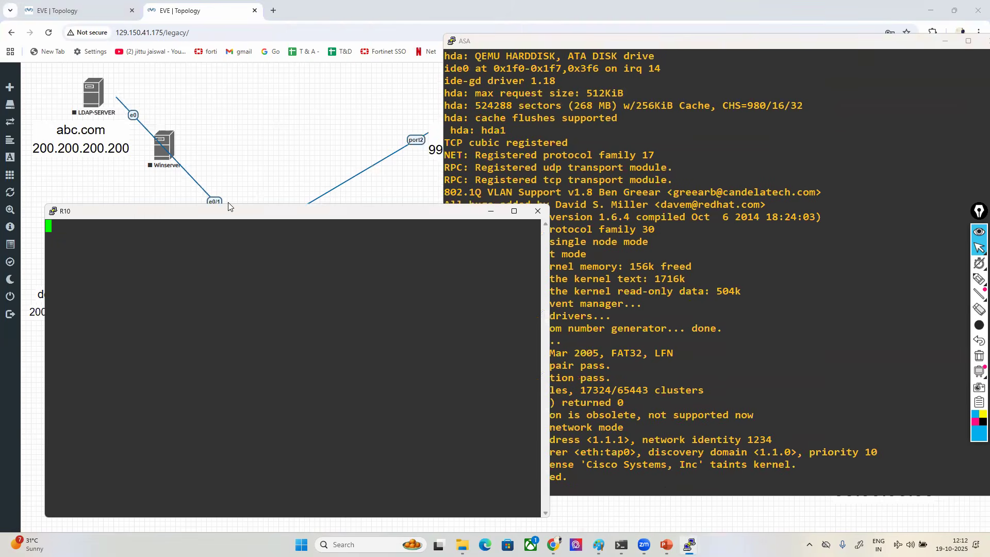
pyautogui.moveTo(227, 206); pyautogui.dragTo(212, 26)
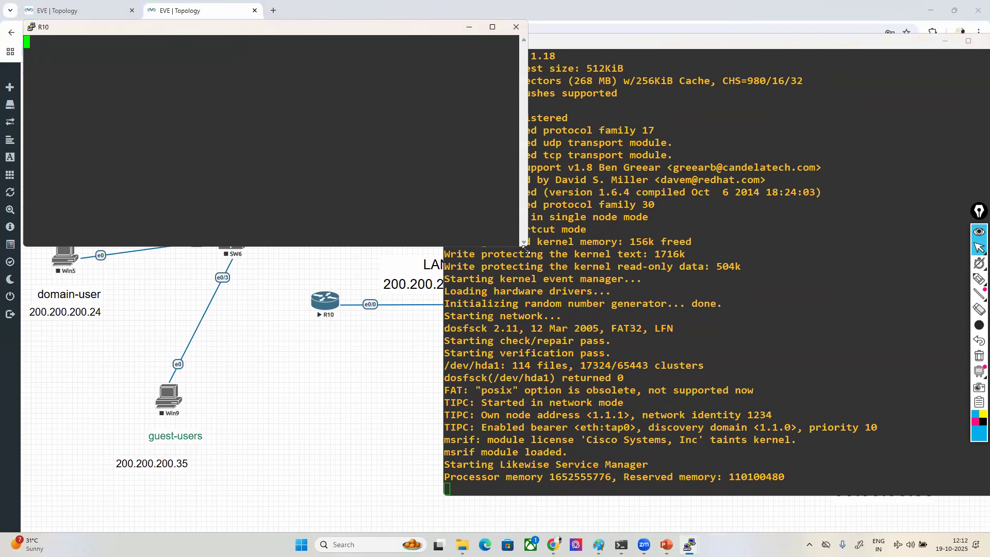
pyautogui.moveTo(525, 249); pyautogui.dragTo(575, 271)
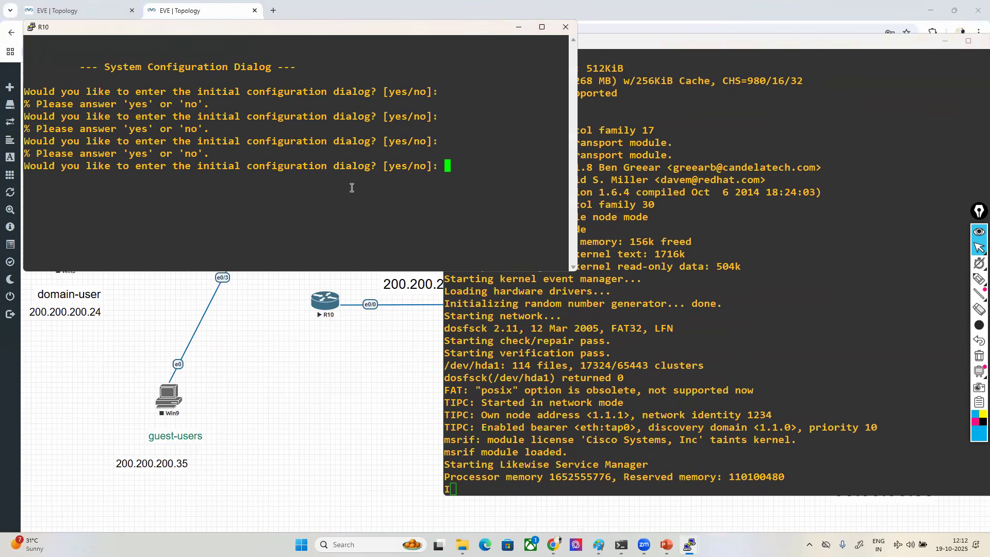
# - Decline R10's initial configuration dialog and enter privileged mode with enable
pyautogui.write('no')
pyautogui.press('Return')
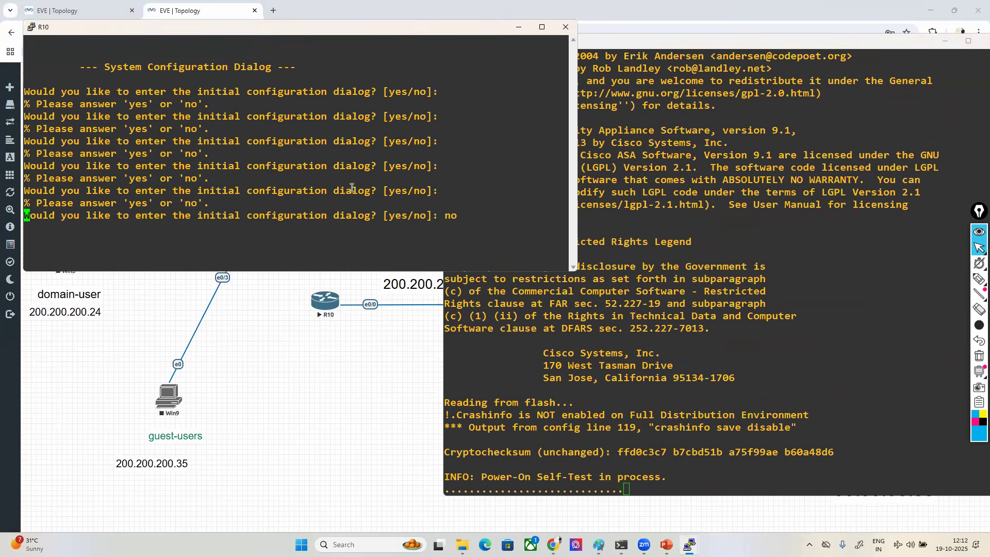
pyautogui.press('Return')
pyautogui.press('Return')
pyautogui.press('Return')
pyautogui.write('er>e')
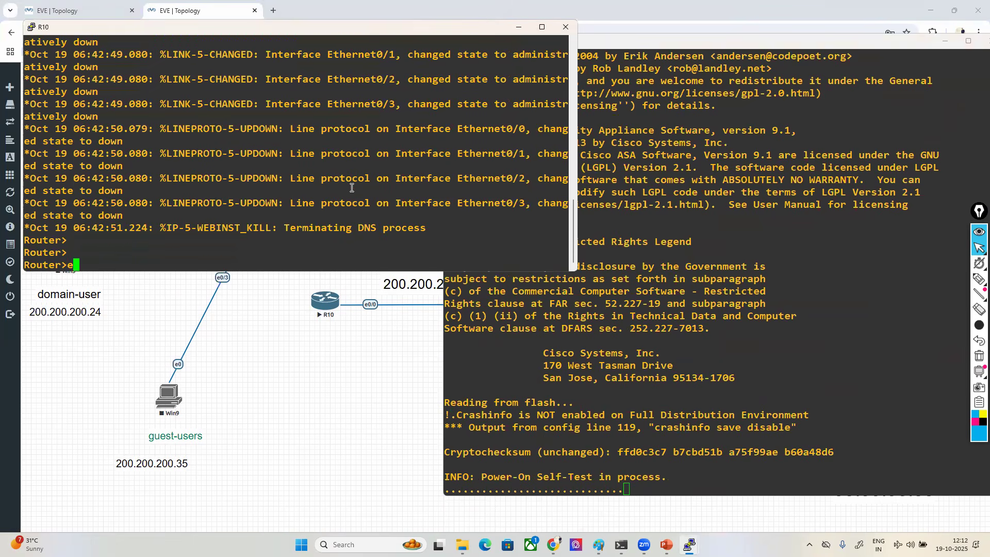
pyautogui.write('na')
pyautogui.press('Tab')
pyautogui.press('Return')
pyautogui.press('Return')
# - Try to open configuration of interface fas0/0 on R10
pyautogui.write('conf t')
pyautogui.press('Return')
pyautogui.write('in')
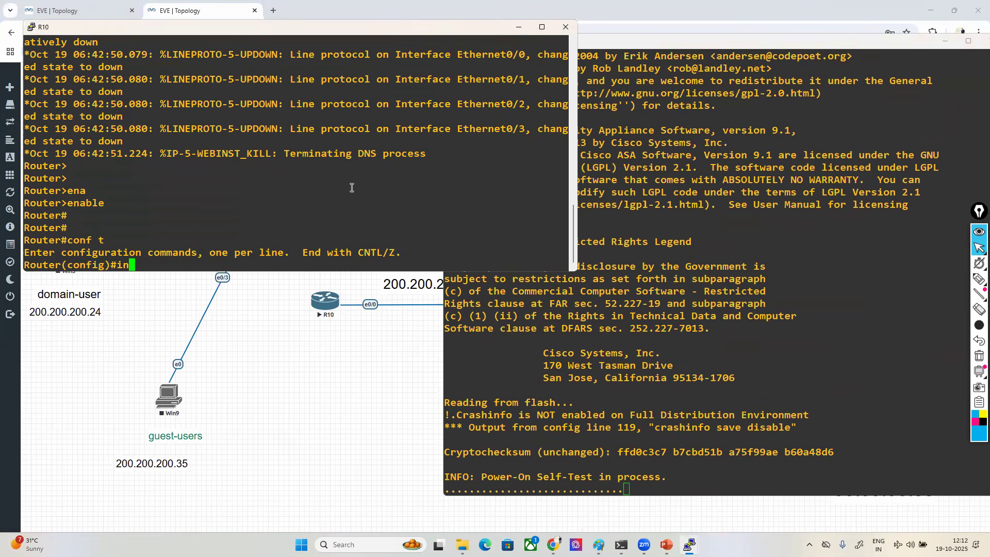
pyautogui.press('Tab')
pyautogui.write('terface fas')
pyautogui.press('Tab')
pyautogui.write('0/0')
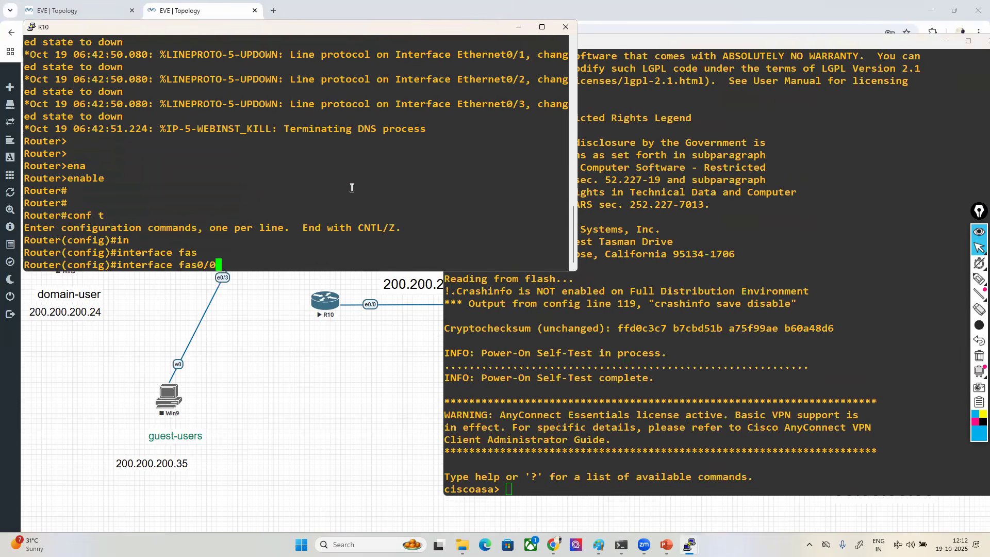
pyautogui.hotkey('ctrl', 'z')
# - List R10's interfaces with show ip int brief to check their names, addresses and status
pyautogui.write('sh')
pyautogui.press('Tab')
pyautogui.write('ip int bri')
pyautogui.press('Tab')
pyautogui.press('Return')
# - Assign IP address 200.200.200.10 with mask 255.255.255.0 to R10's interface ethernet 0/0
pyautogui.write('conf t')
pyautogui.press('Return')
pyautogui.write('in')
pyautogui.press('Tab')
pyautogui.write('e')
pyautogui.press('Tab')
pyautogui.write('0/0')
pyautogui.press('Return')
pyautogui.write('ip add')
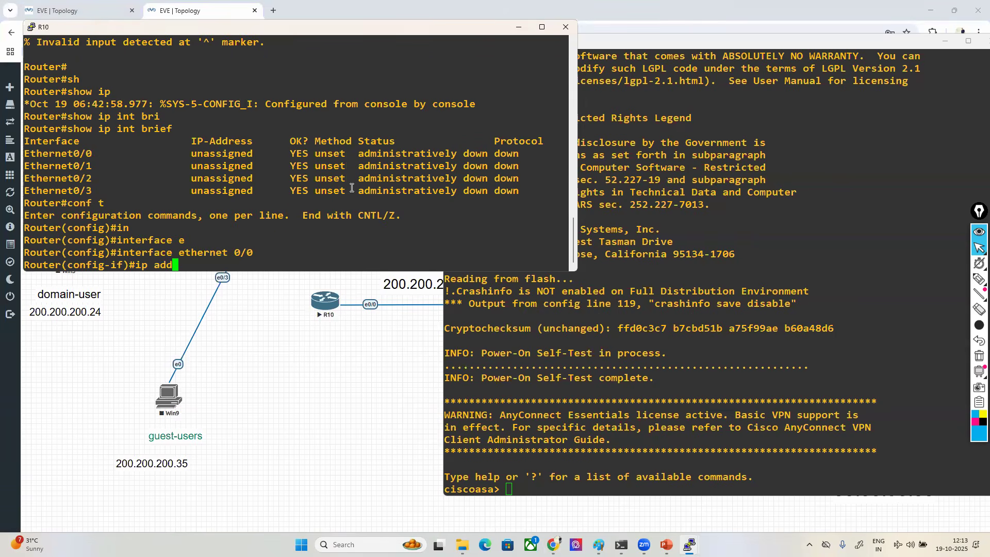
pyautogui.press('Tab')
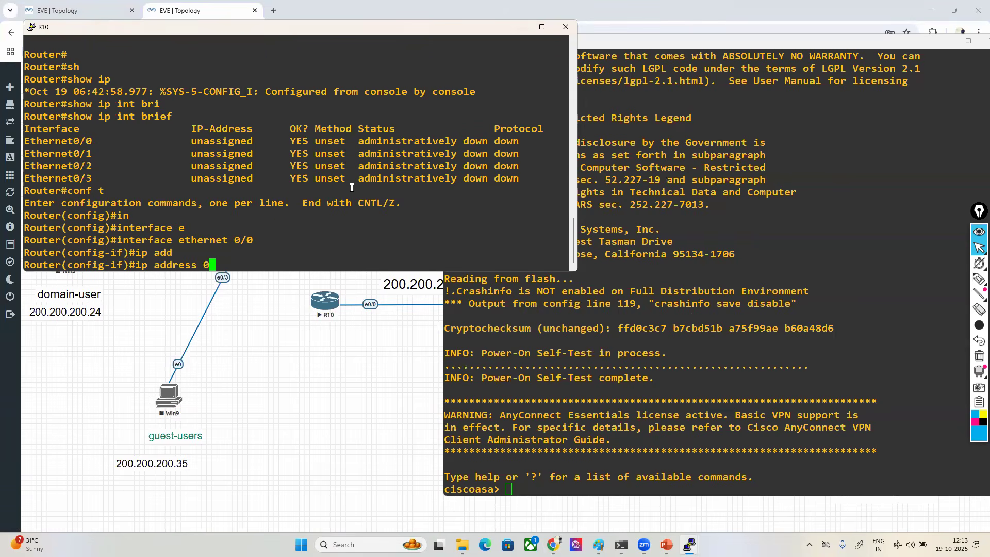
pyautogui.write('200.200.200.10 2')
pyautogui.write('55.255.255.0')
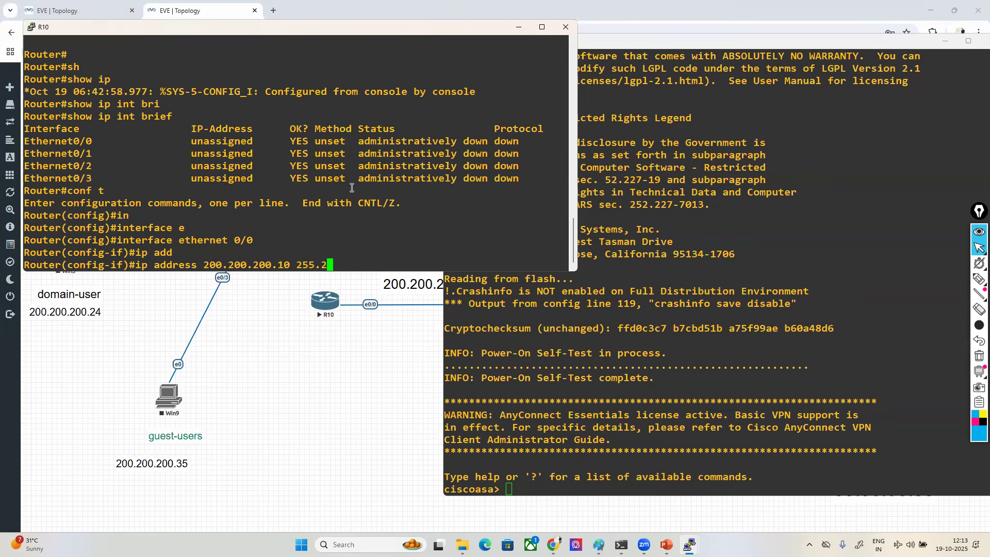
pyautogui.press('Return')
# - Enable ethernet 0/0 on R10 with no sh and return to privileged mode
pyautogui.write('no shu')
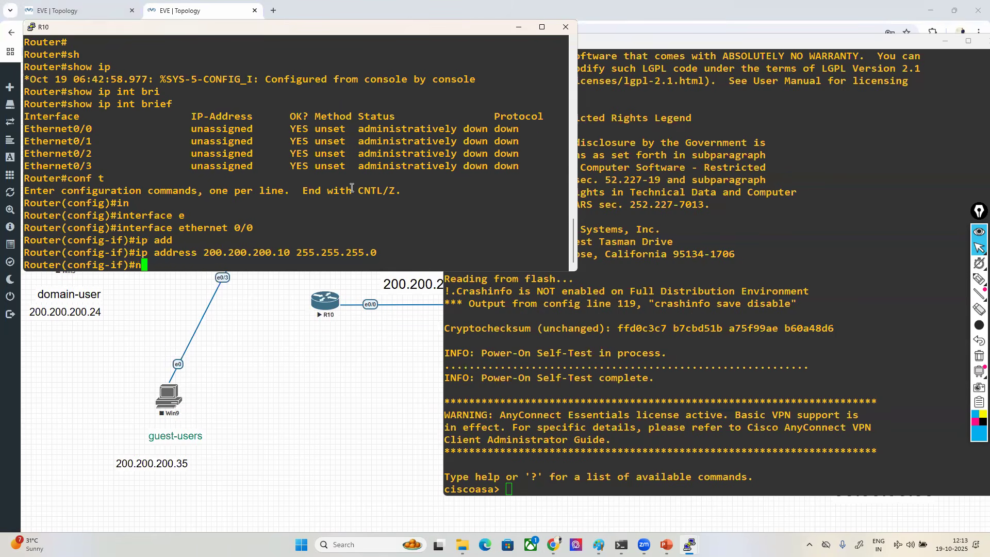
pyautogui.press('BackSpace')
pyautogui.press('BackSpace')
pyautogui.press('BackSpace')
pyautogui.press('BackSpace')
pyautogui.press('BackSpace')
pyautogui.press('BackSpace')
pyautogui.write('no sh')
pyautogui.press('Return')
pyautogui.write('ex')
pyautogui.press('Return')
pyautogui.press('Return')
pyautogui.hotkey('ctrl', 'z')
# - Try to enter privileged mode on the ASA with a blank enable password
pyautogui.press('Return')
pyautogui.press('Return')
pyautogui.press('Return')
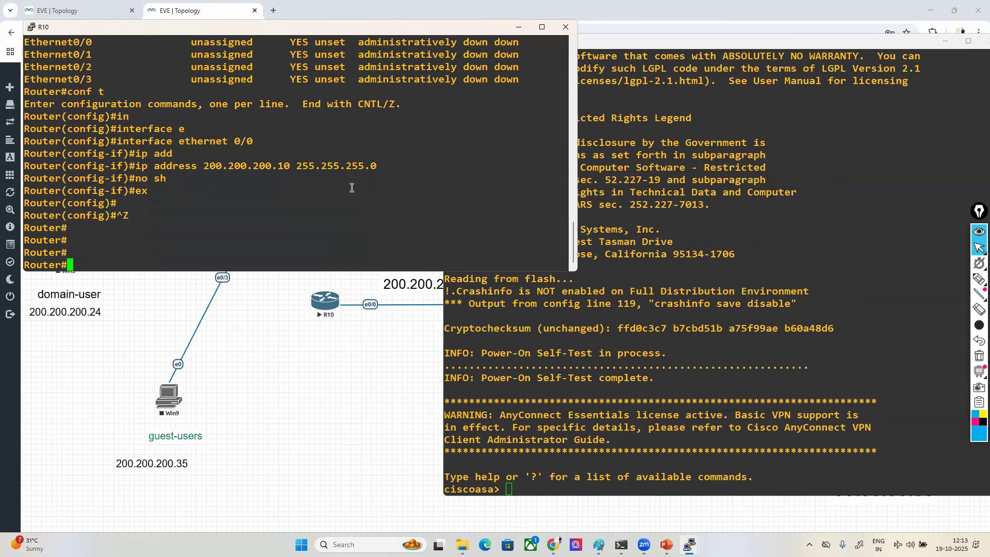
pyautogui.click(721, 414)
# - Enter privileged mode on the ASA by supplying the enable password
pyautogui.press('Return')
pyautogui.press('Return')
pyautogui.press('Return')
pyautogui.write('ena')
pyautogui.press('Tab')
pyautogui.press('Return')
pyautogui.press('Return')
pyautogui.press('Return')
pyautogui.press('Return')
pyautogui.write('sh')
pyautogui.press('BackSpace')
pyautogui.press('BackSpace')
pyautogui.press('BackSpace')
pyautogui.write('ena')
pyautogui.press('Tab')
pyautogui.press('Return')
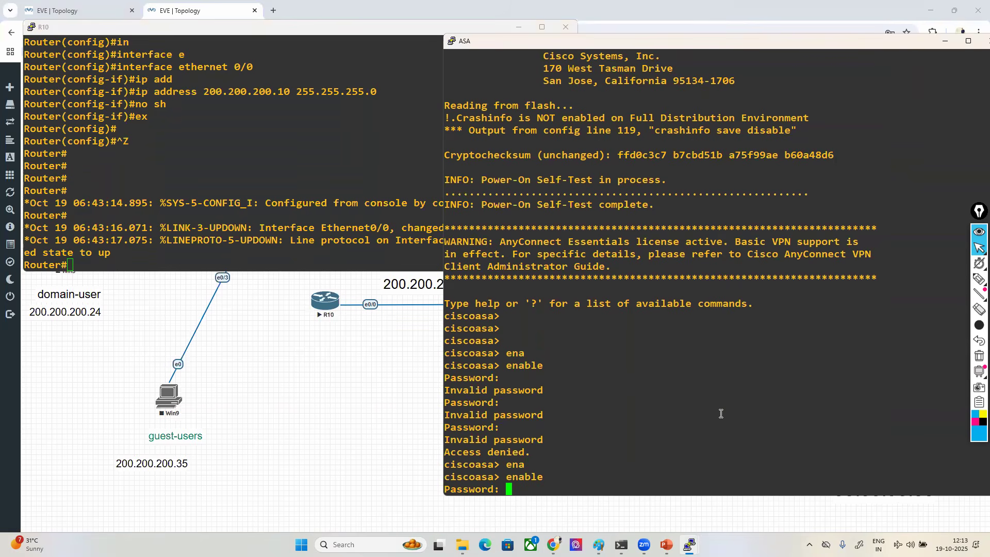
pyautogui.scroll(20, 721, 413)
pyautogui.scroll(-20, 721, 413)
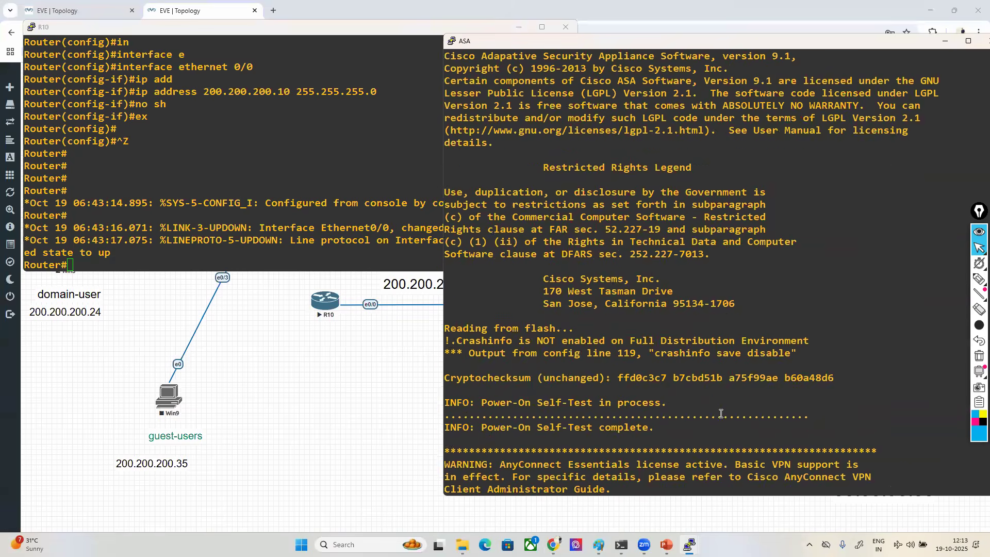
pyautogui.scroll(-6, 720, 414)
pyautogui.write('****')
pyautogui.press('Return')
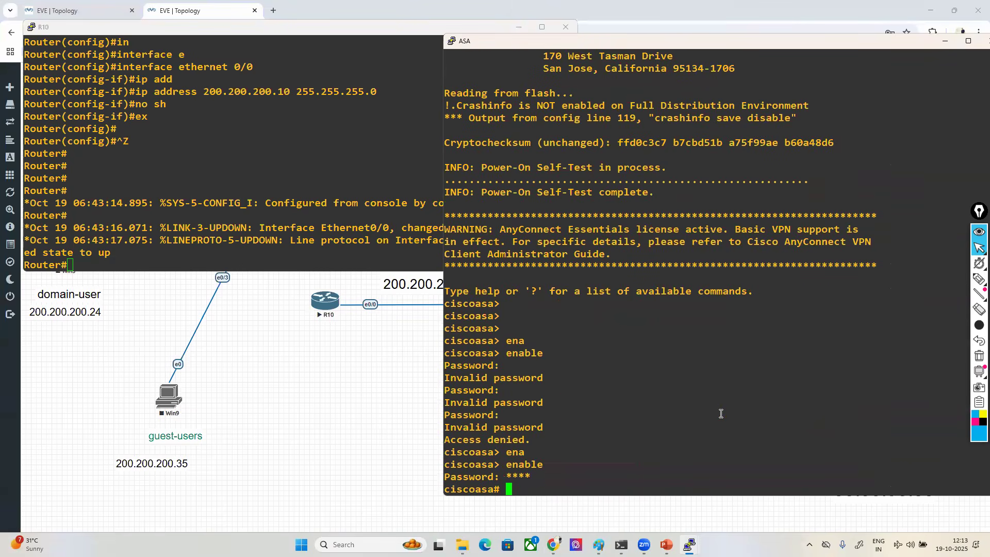
# - List the ASA's interfaces with sh int ip brief and highlight the Ethernet0 address
pyautogui.press('Return')
pyautogui.press('Return')
pyautogui.press('Return')
pyautogui.press('Return')
pyautogui.press('Return')
pyautogui.write('sh int ip b')
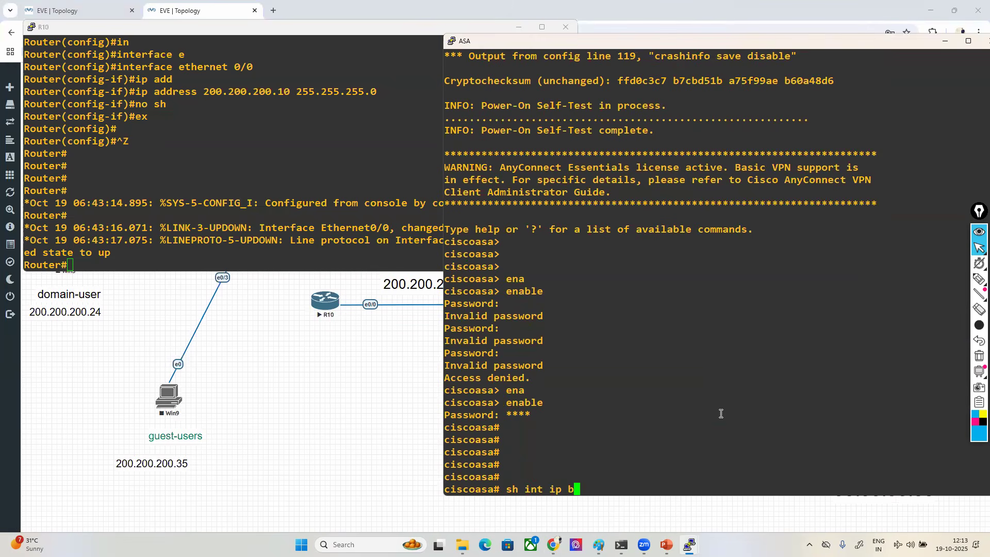
pyautogui.write('ri')
pyautogui.press('Tab')
pyautogui.press('Return')
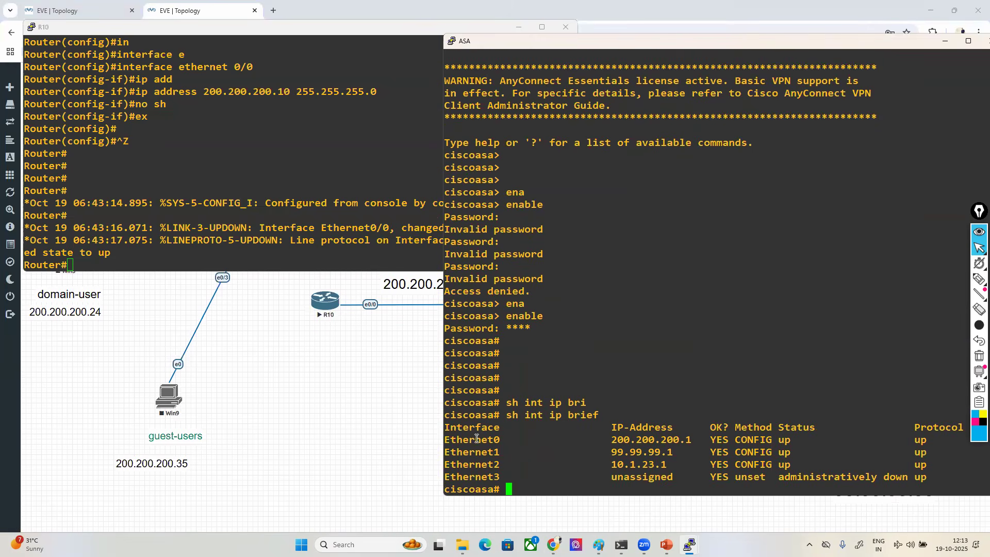
pyautogui.moveTo(463, 439); pyautogui.dragTo(701, 440)
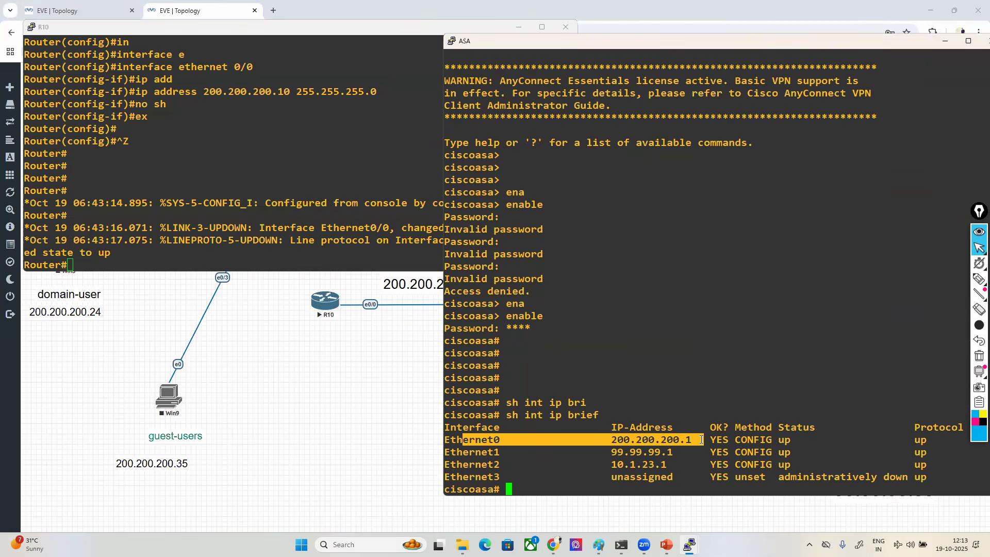
# - Ping 200.200.200.1 from R10 twice, marking the path from R10 to the ASA with a freehand pen stroke
pyautogui.click(262, 144)
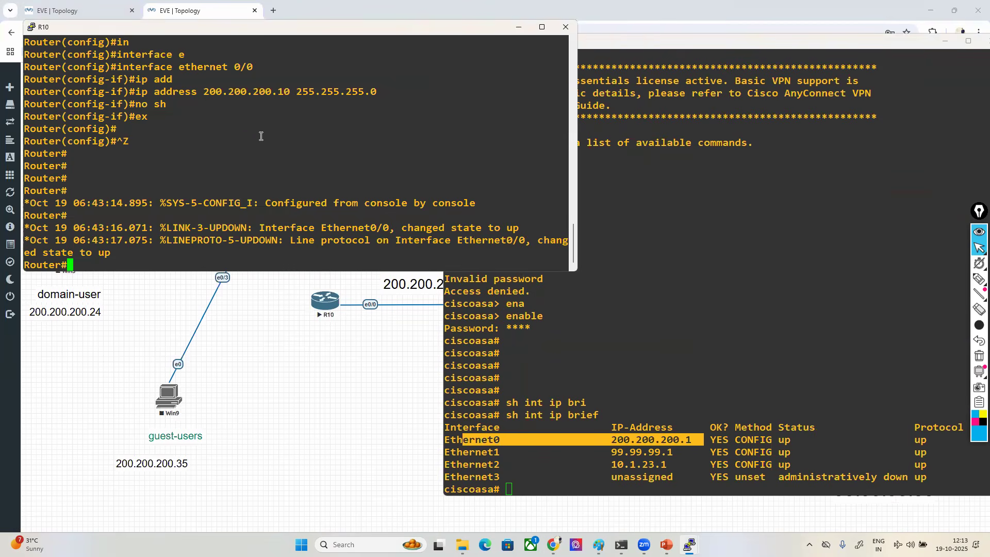
pyautogui.press('Return')
pyautogui.press('Return')
pyautogui.press('Return')
pyautogui.press('Return')
pyautogui.write('ping 200.200.200.1')
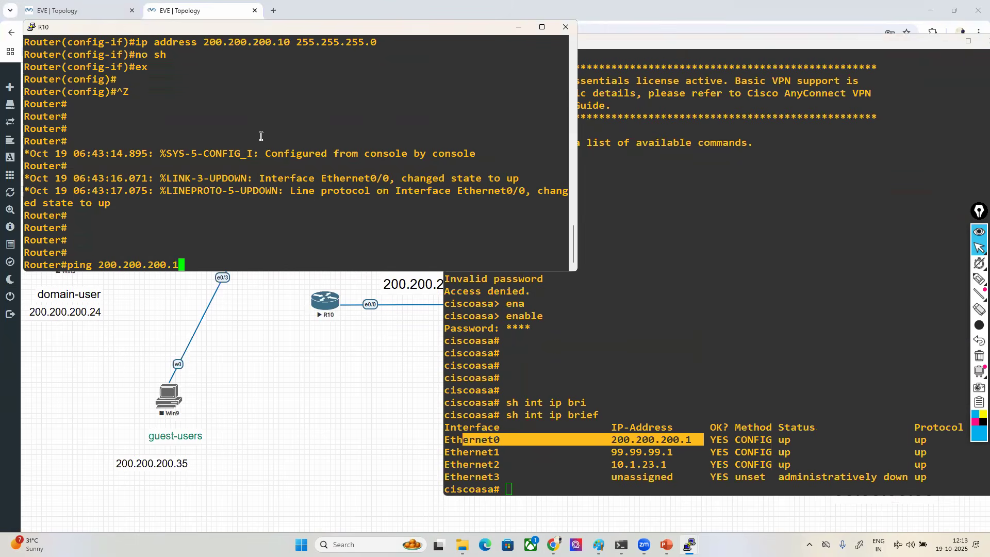
pyautogui.click(979, 279)
pyautogui.click(916, 280)
pyautogui.moveTo(348, 294)
pyautogui.mouseDown()
pyautogui.moveTo(384, 268)
pyautogui.moveTo(547, 279)
pyautogui.moveTo(529, 315)
pyautogui.moveTo(644, 291)
pyautogui.moveTo(578, 276)
pyautogui.mouseUp()
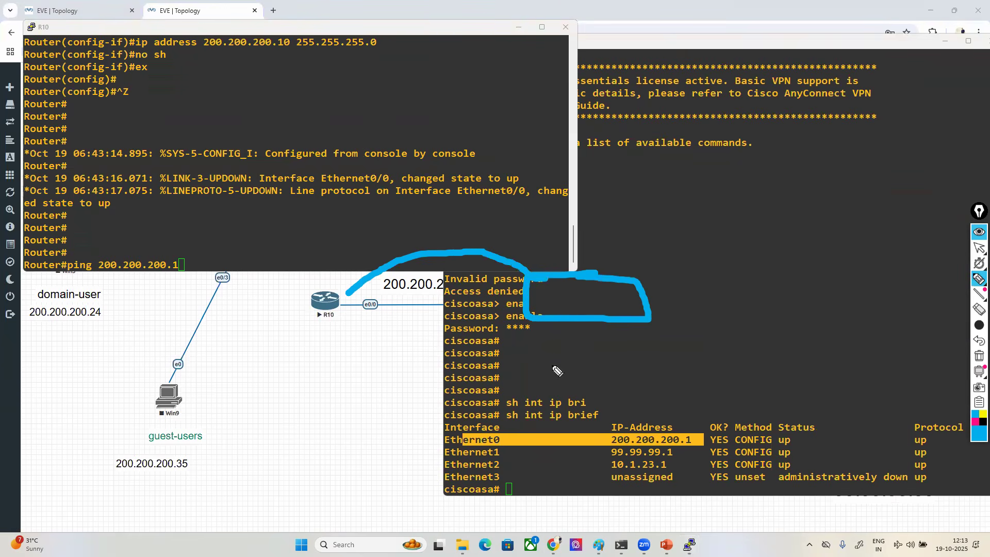
pyautogui.click(979, 248)
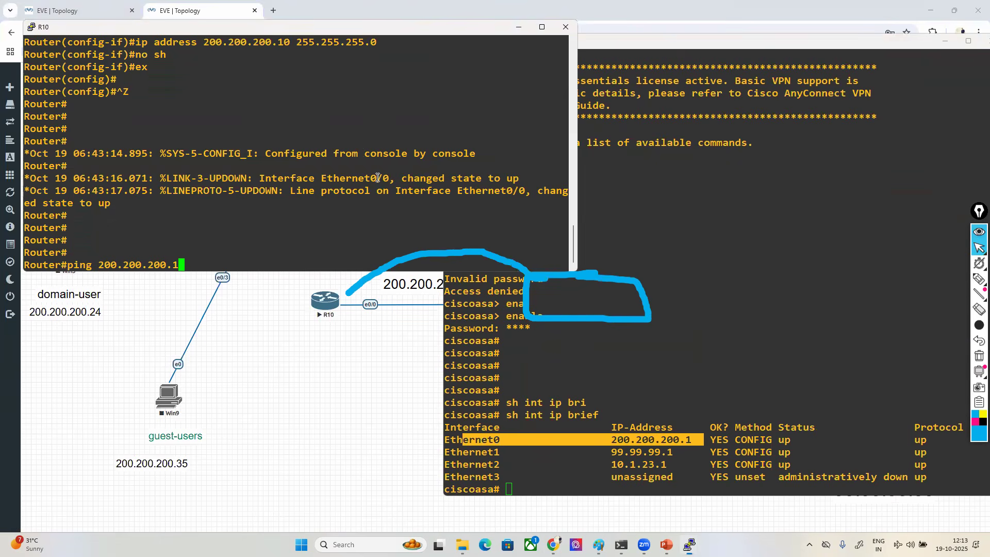
pyautogui.press('Return')
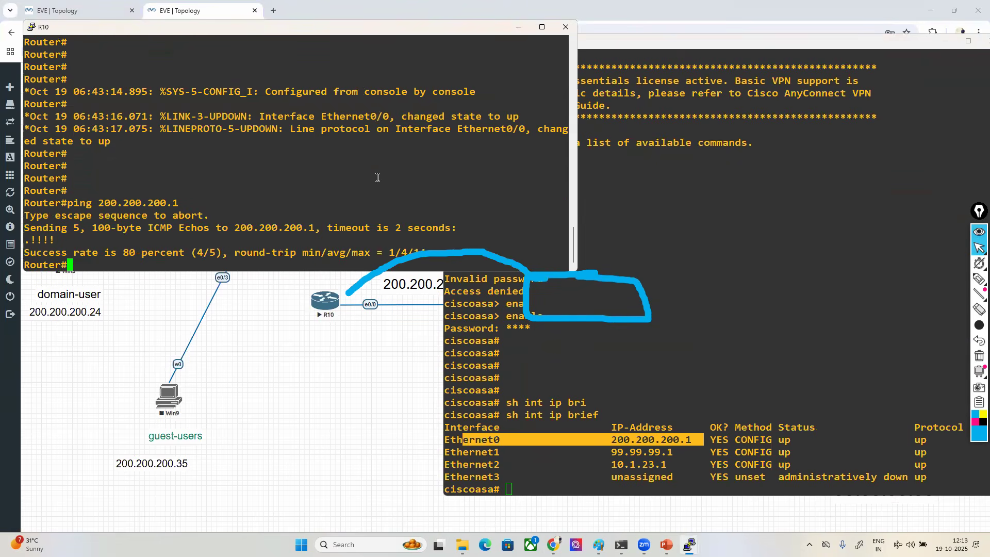
pyautogui.press('Up')
pyautogui.press('Return')
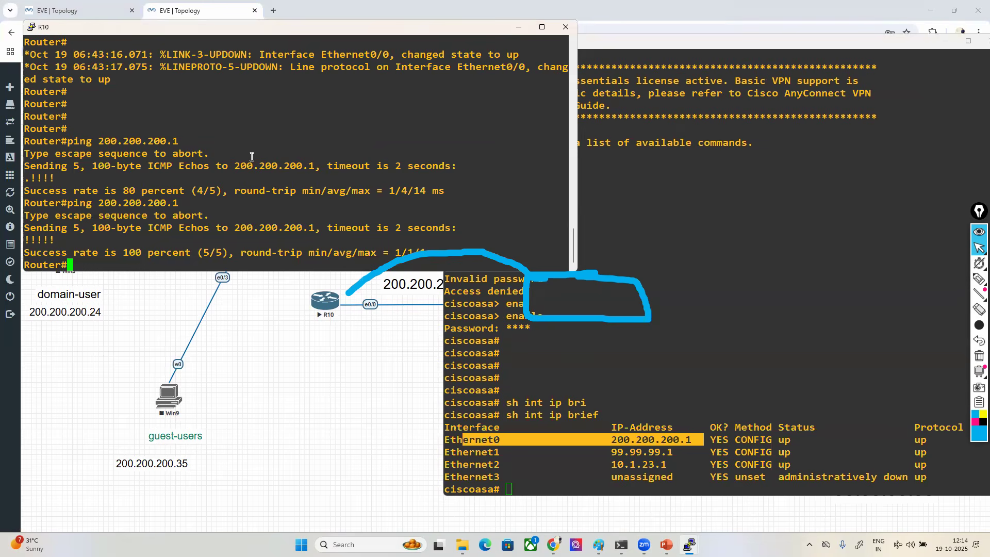
# - Try to open a Telnet session from R10 to 200.200.200.1
pyautogui.press('Return')
pyautogui.press('Return')
pyautogui.press('Return')
pyautogui.press('Return')
pyautogui.write('telnet 200.200.2000')
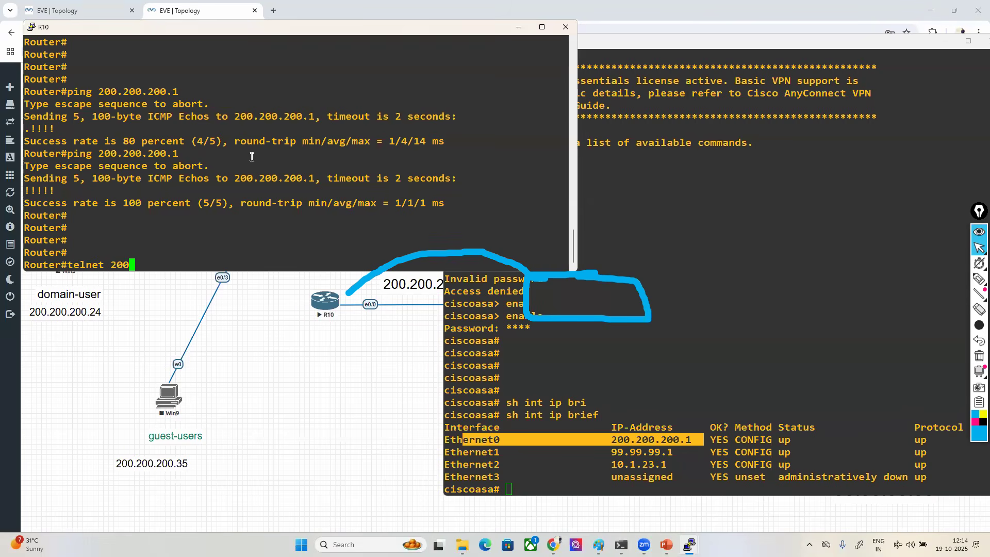
pyautogui.press('BackSpace')
pyautogui.press('BackSpace')
pyautogui.write('0.1')
pyautogui.press('Return')
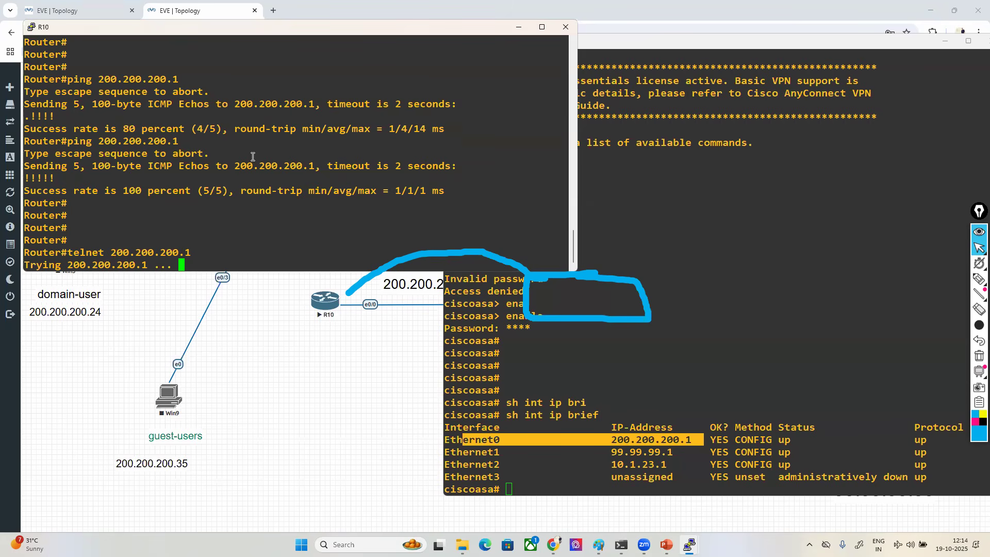
# - Enter global configuration mode on the ASA with conf t
pyautogui.click(608, 374)
pyautogui.press('Return')
pyautogui.press('Return')
pyautogui.press('Return')
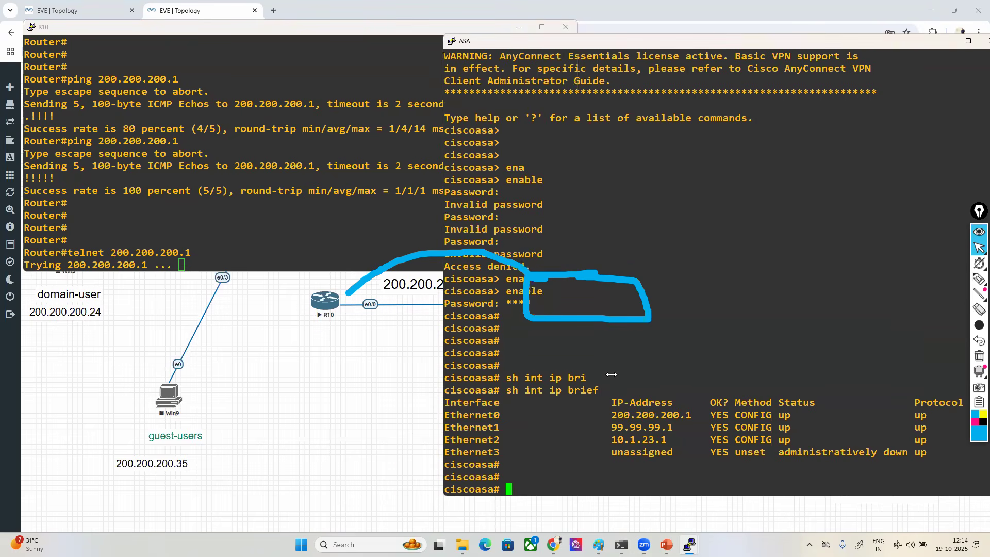
pyautogui.write('co')
pyautogui.write('nf t')
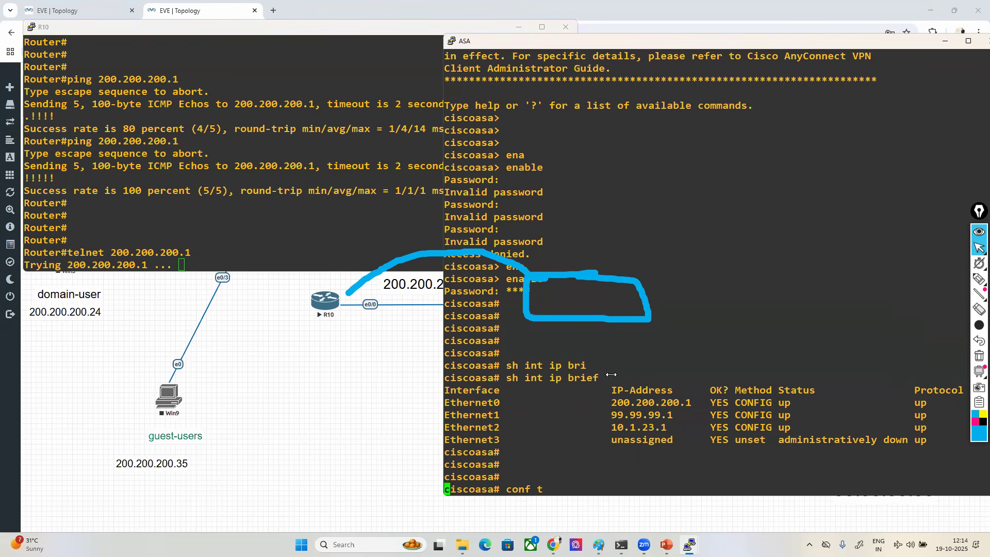
pyautogui.press('Return')
pyautogui.press('Return')
# - Display the options of the ASA's telnet command and examine the description of the authorized host or network address
pyautogui.write('tel')
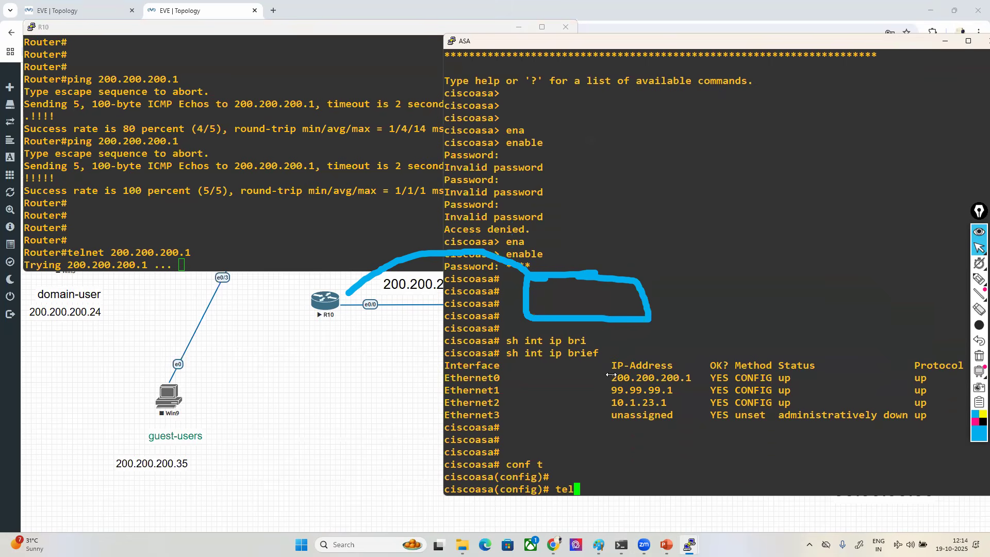
pyautogui.press('Tab')
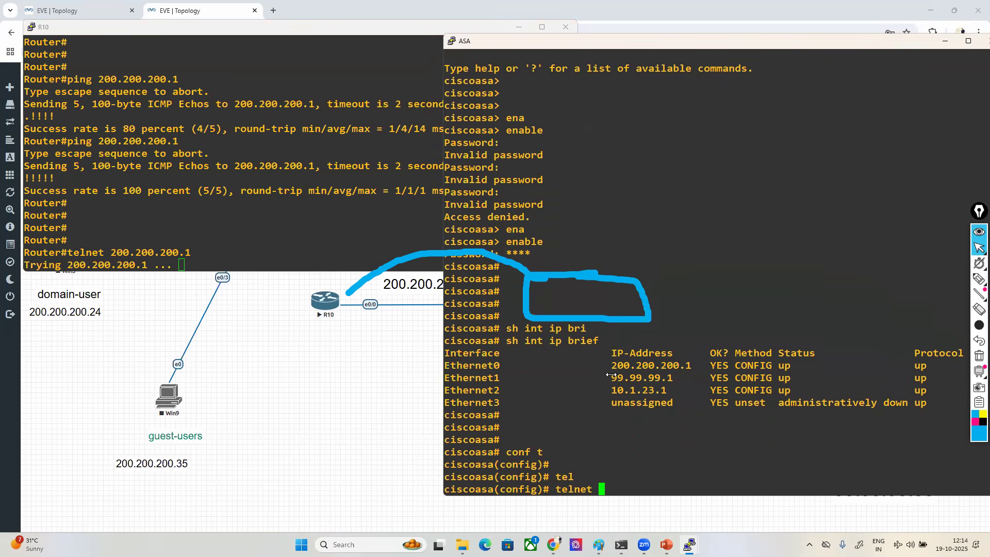
pyautogui.write('?')
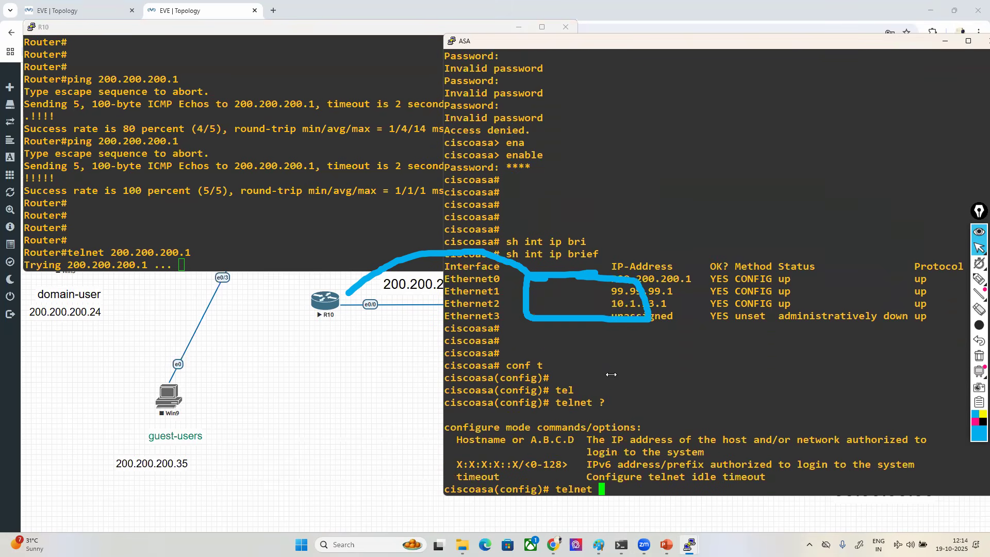
pyautogui.moveTo(592, 439); pyautogui.dragTo(892, 438)
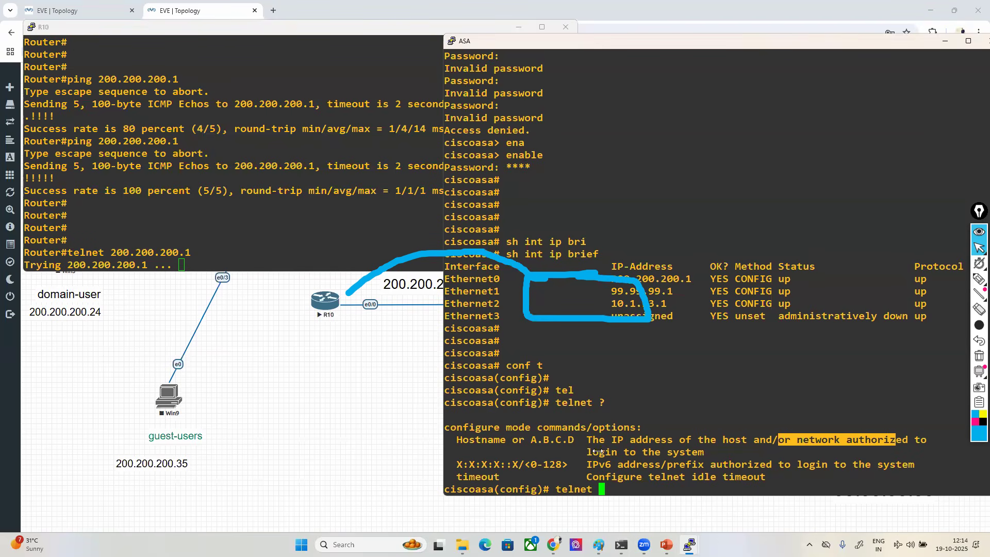
pyautogui.moveTo(593, 452); pyautogui.dragTo(674, 452)
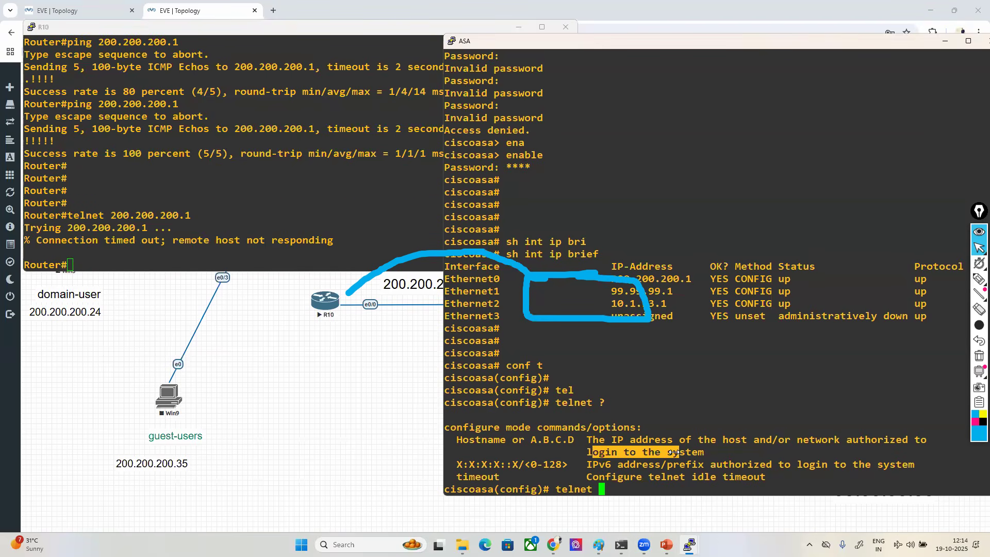
pyautogui.click(673, 451)
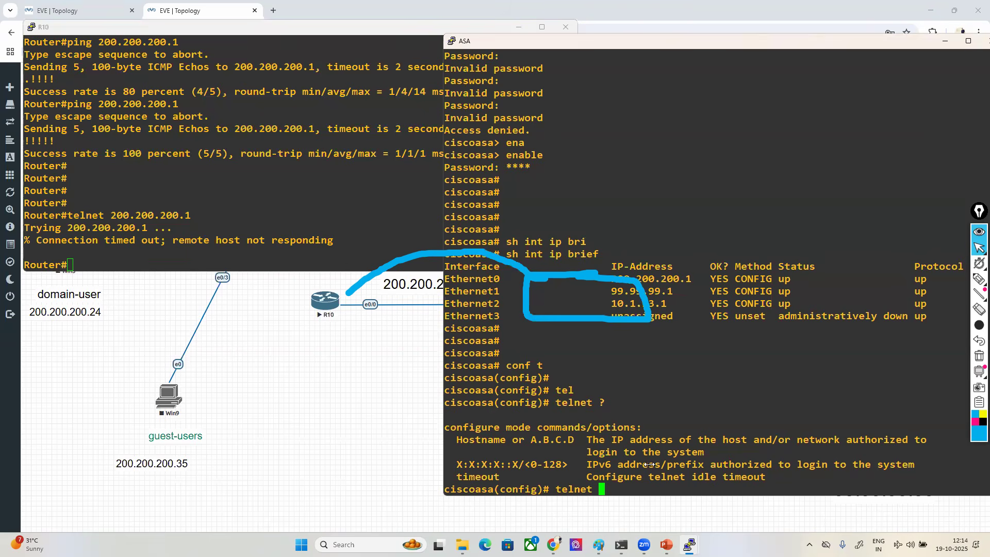
# - Draft a telnet entry for the single host 200.200.200.15 with mask 255.255.255.255, and erase its host part and mask
pyautogui.write('200.200.200.15')
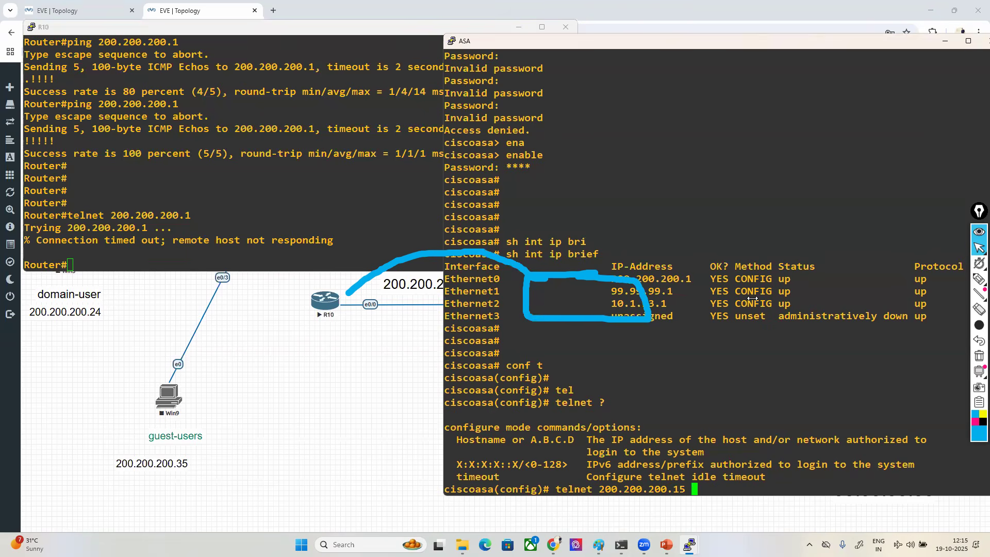
pyautogui.write(' 255.255.255.255')
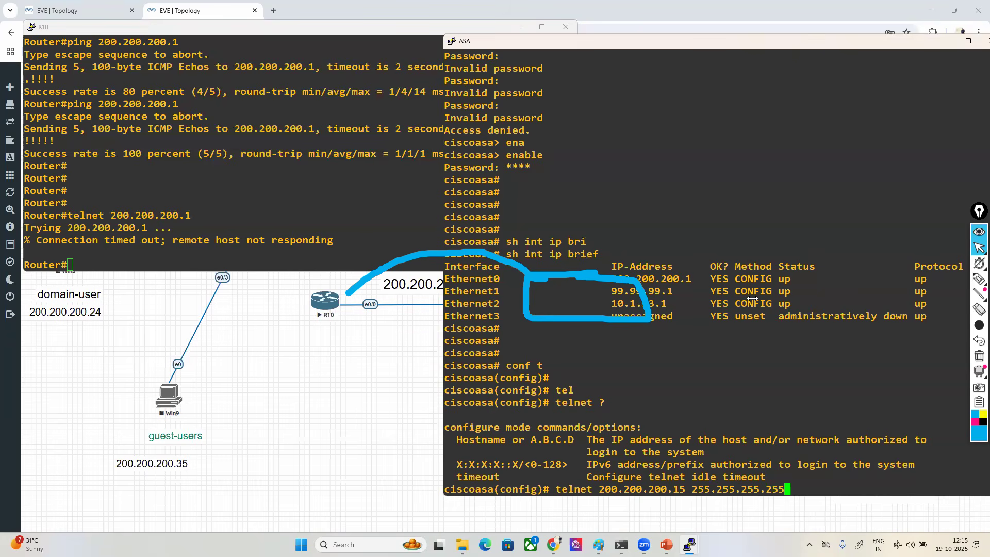
pyautogui.press('BackSpace')
pyautogui.press('BackSpace')
pyautogui.press('BackSpace')
pyautogui.press('BackSpace')
pyautogui.press('BackSpace')
pyautogui.press('BackSpace')
pyautogui.press('BackSpace')
pyautogui.press('BackSpace')
pyautogui.press('BackSpace')
pyautogui.press('BackSpace')
pyautogui.press('BackSpace')
pyautogui.press('BackSpace')
pyautogui.press('BackSpace')
pyautogui.press('BackSpace')
pyautogui.press('BackSpace')
pyautogui.press('BackSpace')
pyautogui.press('BackSpace')
pyautogui.press('BackSpace')
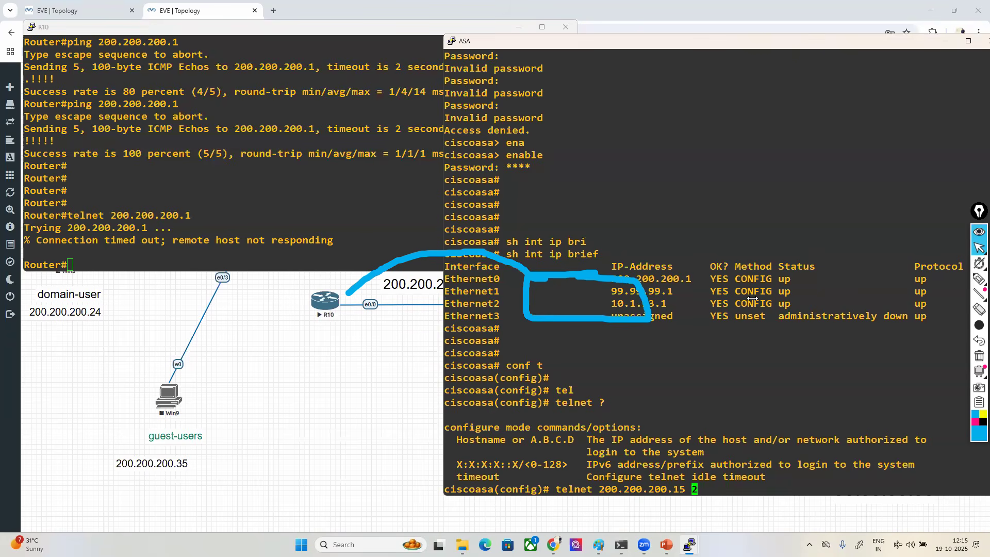
# - Allow Telnet access to the ASA from network 200.200.200.0 with mask 255.255.255.0 on the inside interface
pyautogui.write('0 255.255.255.0')
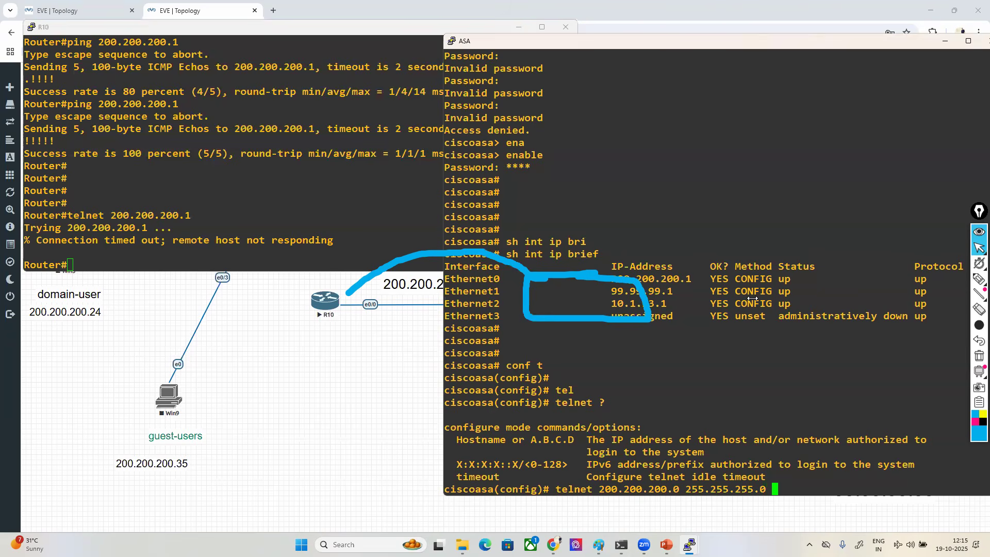
pyautogui.write('?')
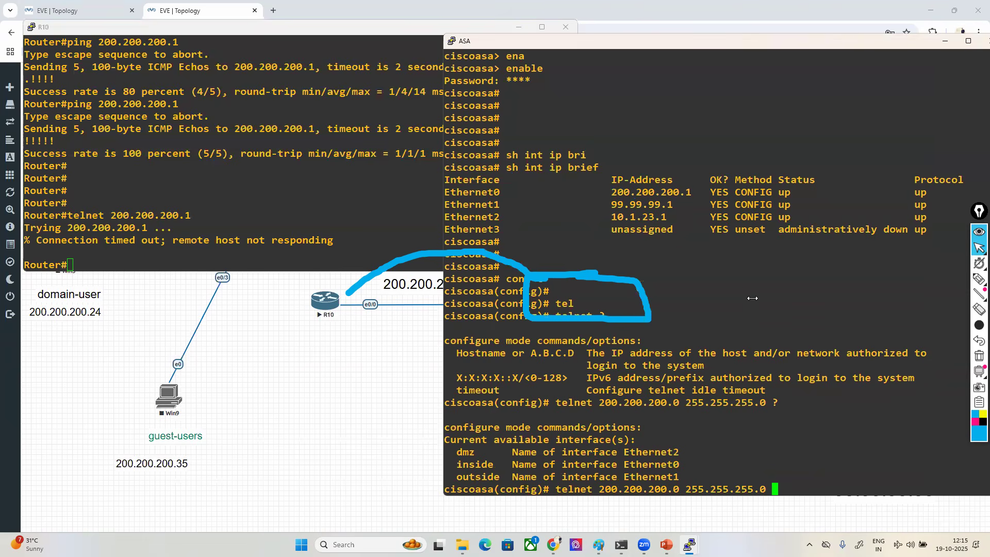
pyautogui.moveTo(450, 452); pyautogui.dragTo(500, 476)
pyautogui.write('in')
pyautogui.press('Tab')
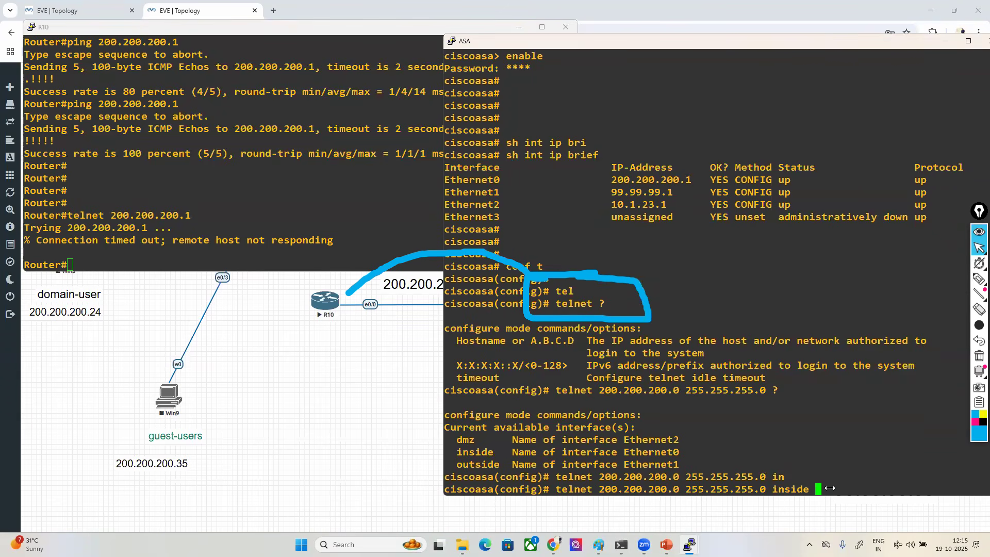
pyautogui.press('Return')
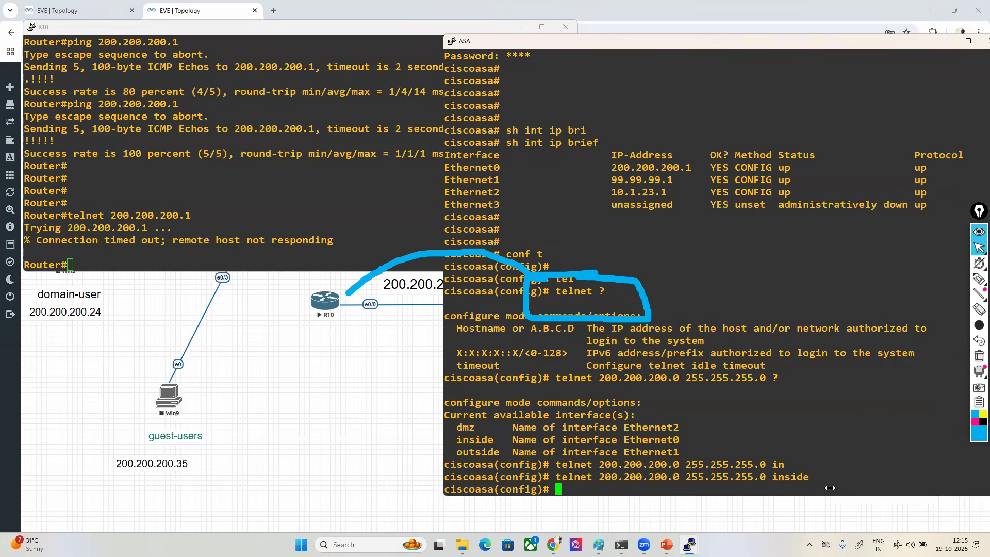
# - Set the ASA's Telnet login password with the password command
pyautogui.write('pas')
pyautogui.press('Tab')
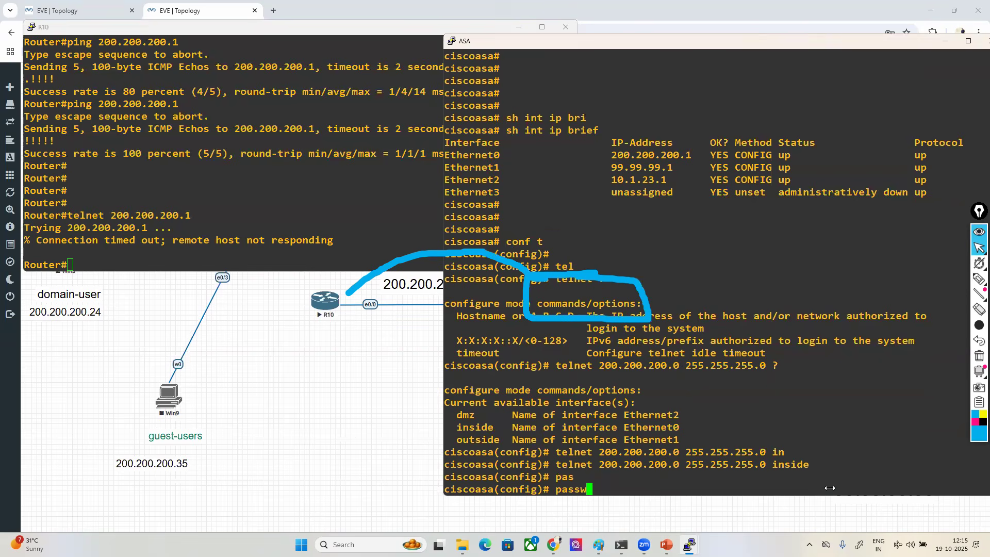
pyautogui.write('o')
pyautogui.press('Tab')
pyautogui.write('ccie123')
pyautogui.press('Return')
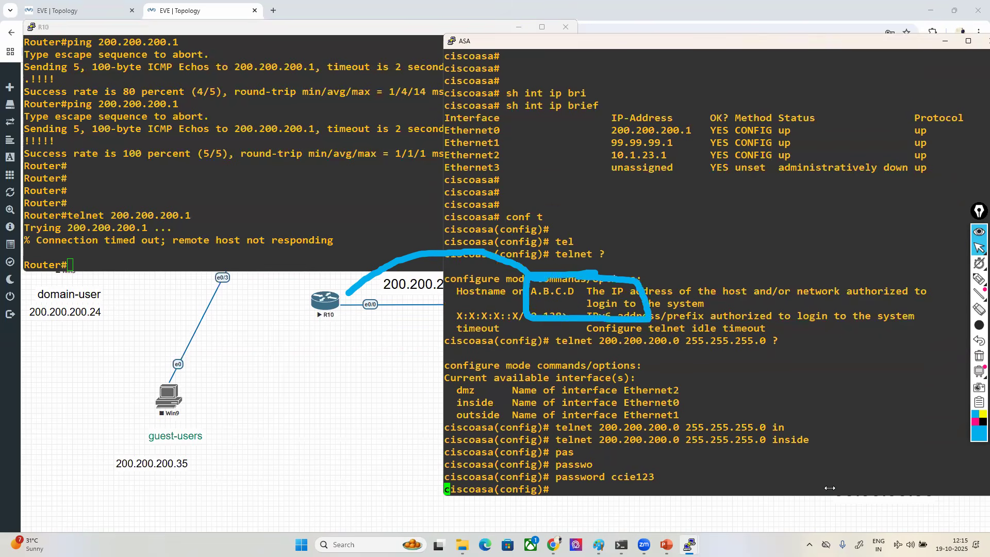
pyautogui.press('Return')
pyautogui.press('Return')
pyautogui.press('Return')
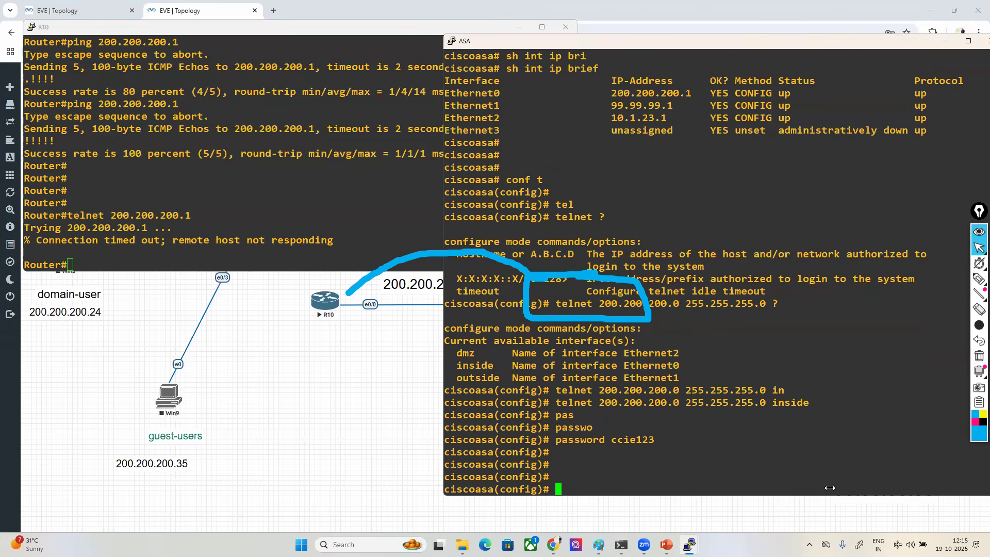
# - Repeat the ping to 200.200.200.1 from R10 to recheck connectivity with the ASA
pyautogui.click(192, 172)
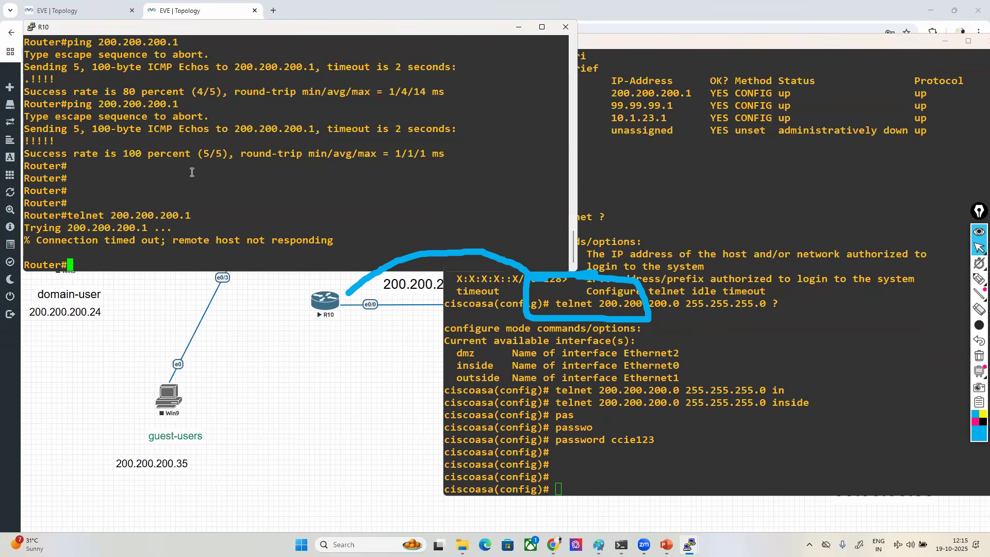
pyautogui.press('Up')
pyautogui.press('Up')
pyautogui.press('Return')
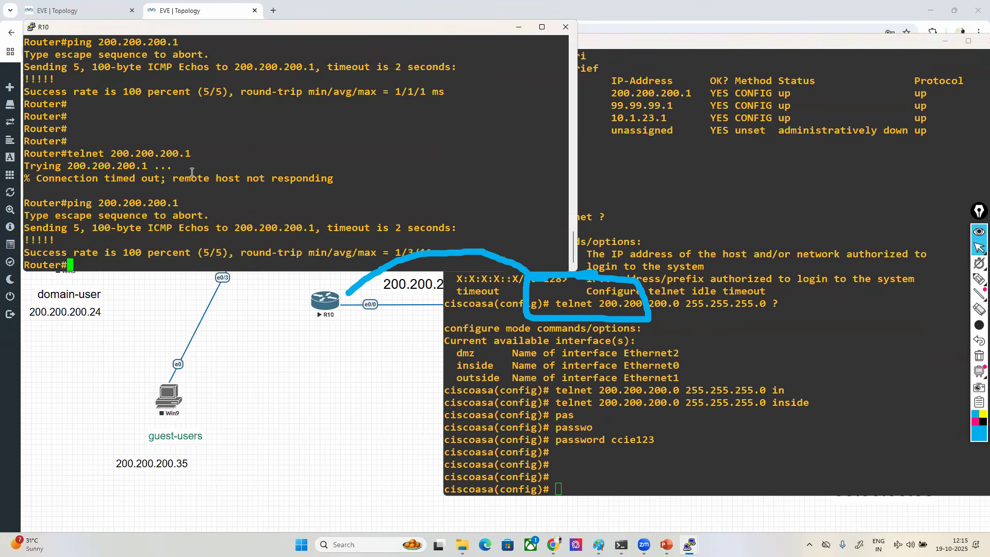
# - Open a Telnet session from R10 to 200.200.200.1 and log in to the ASA with the Telnet password
pyautogui.press('Return')
pyautogui.press('Return')
pyautogui.press('Up')
pyautogui.press('Up')
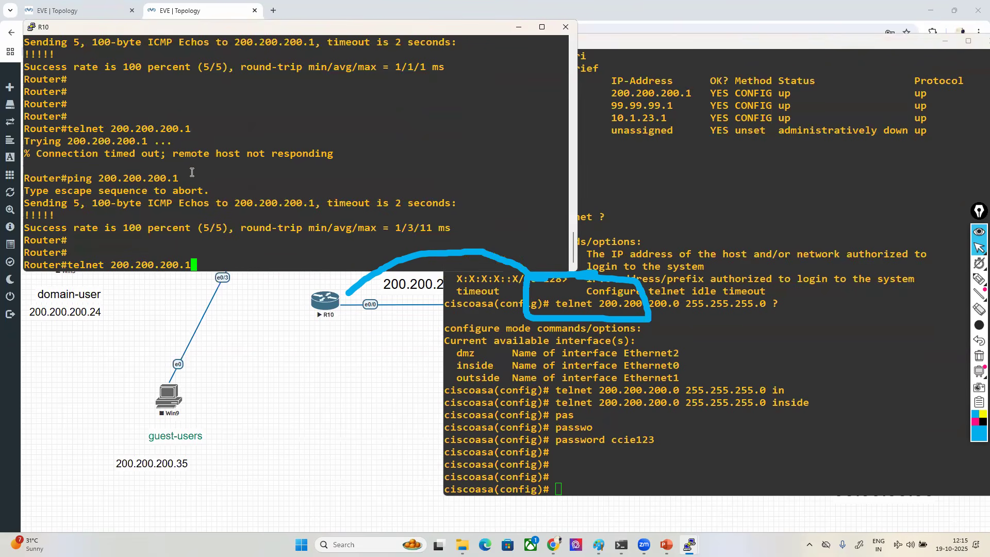
pyautogui.press('Return')
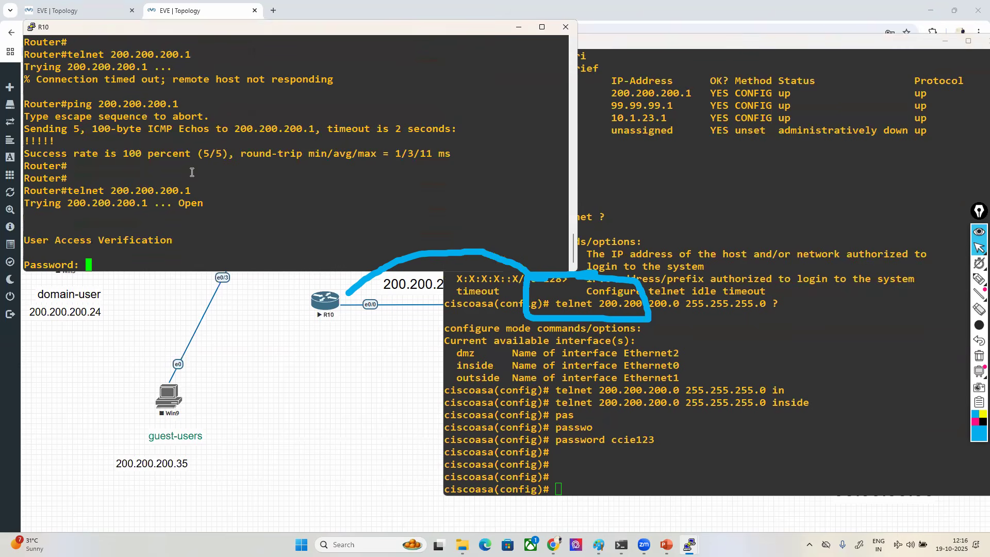
pyautogui.press('Return')
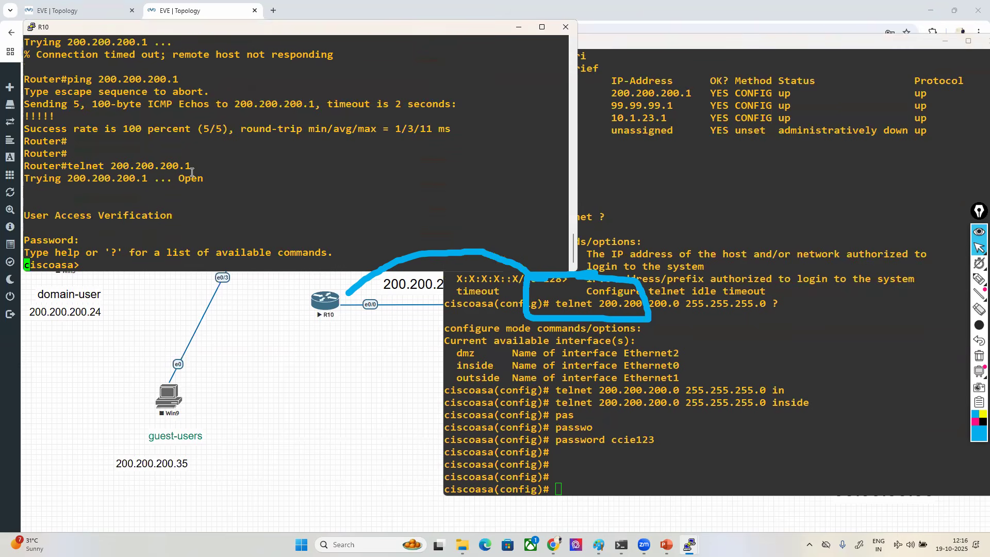
pyautogui.press('Return')
pyautogui.press('Return')
# - Enter privileged mode on the ASA over the Telnet session with enable and the enable password
pyautogui.press('Return')
pyautogui.press('Return')
pyautogui.press('Return')
pyautogui.press('Return')
pyautogui.press('Return')
pyautogui.write('ena')
pyautogui.press('Tab')
pyautogui.press('Return')
pyautogui.write('ccie')
pyautogui.press('Return')
pyautogui.press('Return')
pyautogui.press('Return')
pyautogui.press('Return')
pyautogui.press('Return')
pyautogui.press('Return')
pyautogui.press('Return')
pyautogui.press('Return')
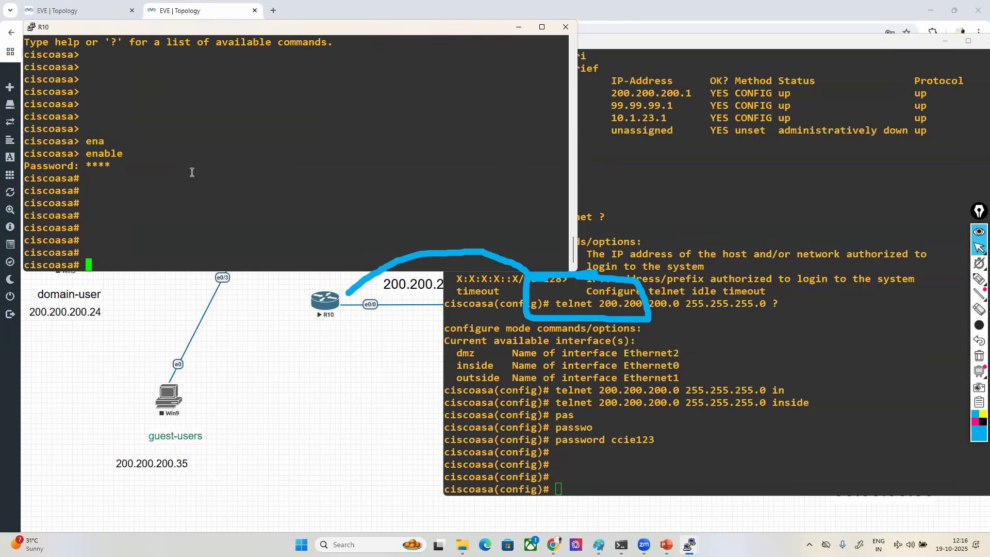
# - Clear all blue pen annotations from the screen
pyautogui.moveTo(608, 216); pyautogui.dragTo(969, 281)
pyautogui.click(941, 366)
pyautogui.click(979, 355)
# - Draw a magenta box labelled ASA over the middle of the ASA console
pyautogui.click(975, 421)
pyautogui.click(979, 279)
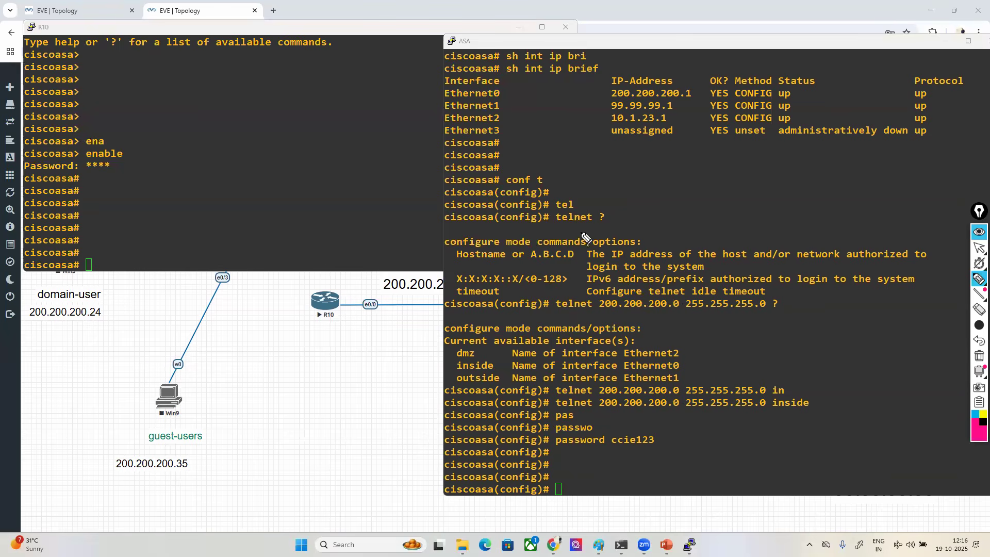
pyautogui.moveTo(616, 232)
pyautogui.mouseDown()
pyautogui.moveTo(510, 260)
pyautogui.moveTo(627, 302)
pyautogui.moveTo(639, 229)
pyautogui.moveTo(598, 229)
pyautogui.mouseUp()
pyautogui.moveTo(550, 260)
pyautogui.mouseDown()
pyautogui.moveTo(547, 269)
pyautogui.moveTo(565, 271)
pyautogui.mouseUp()
pyautogui.moveTo(551, 263); pyautogui.dragTo(627, 272)
pyautogui.moveTo(611, 264); pyautogui.dragTo(625, 261)
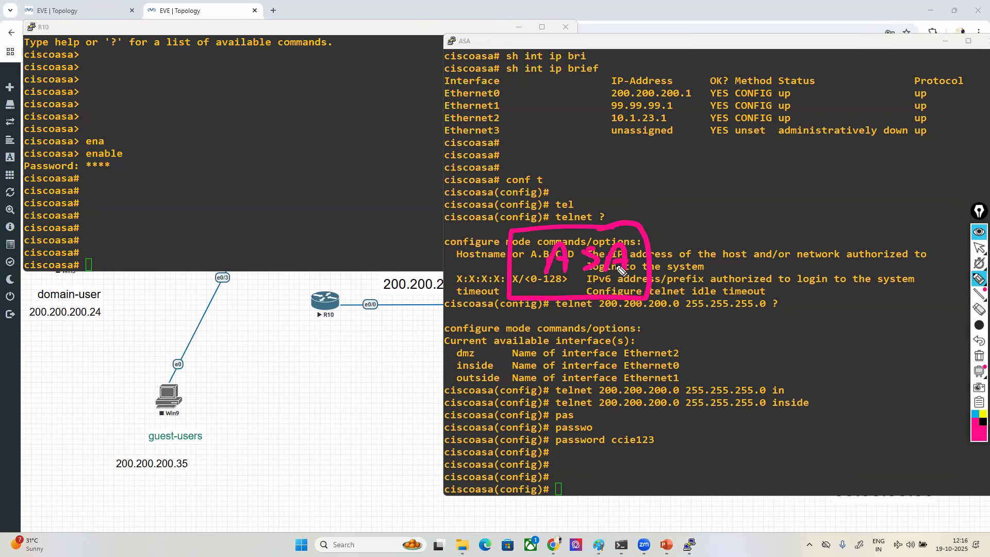
# - Draw one magenta link from the ASA box toward the inside network and another up to a boxed DMZ label
pyautogui.moveTo(510, 264); pyautogui.dragTo(238, 274)
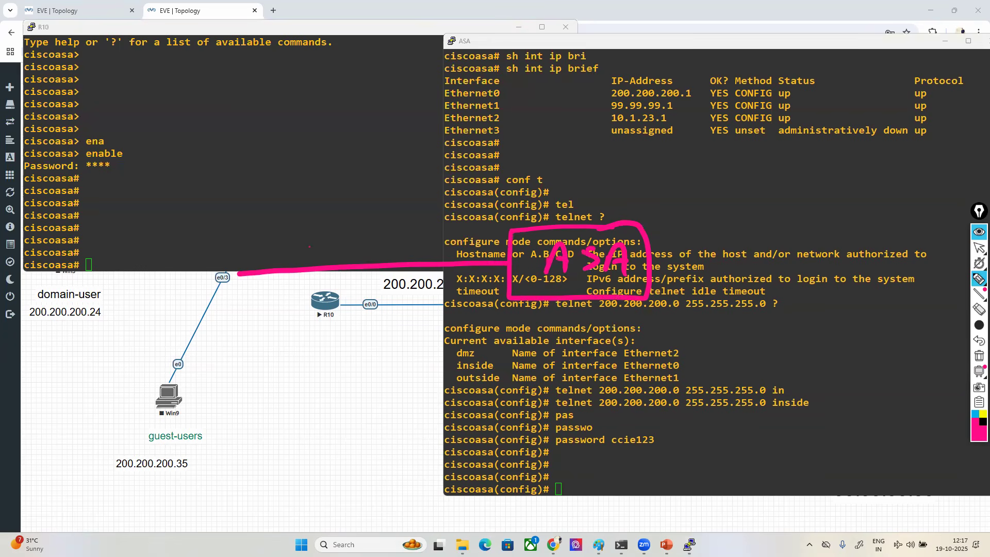
pyautogui.moveTo(586, 228); pyautogui.dragTo(585, 57)
pyautogui.moveTo(608, 90)
pyautogui.mouseDown()
pyautogui.moveTo(611, 108)
pyautogui.moveTo(666, 104)
pyautogui.mouseUp()
pyautogui.click(978, 340)
pyautogui.click(979, 340)
pyautogui.click(979, 340)
pyautogui.click(979, 340)
pyautogui.moveTo(567, 222); pyautogui.dragTo(565, 39)
pyautogui.moveTo(598, 77)
pyautogui.mouseDown()
pyautogui.moveTo(603, 103)
pyautogui.moveTo(632, 92)
pyautogui.moveTo(691, 103)
pyautogui.moveTo(655, 67)
pyautogui.moveTo(699, 120)
pyautogui.moveTo(701, 108)
pyautogui.mouseUp()
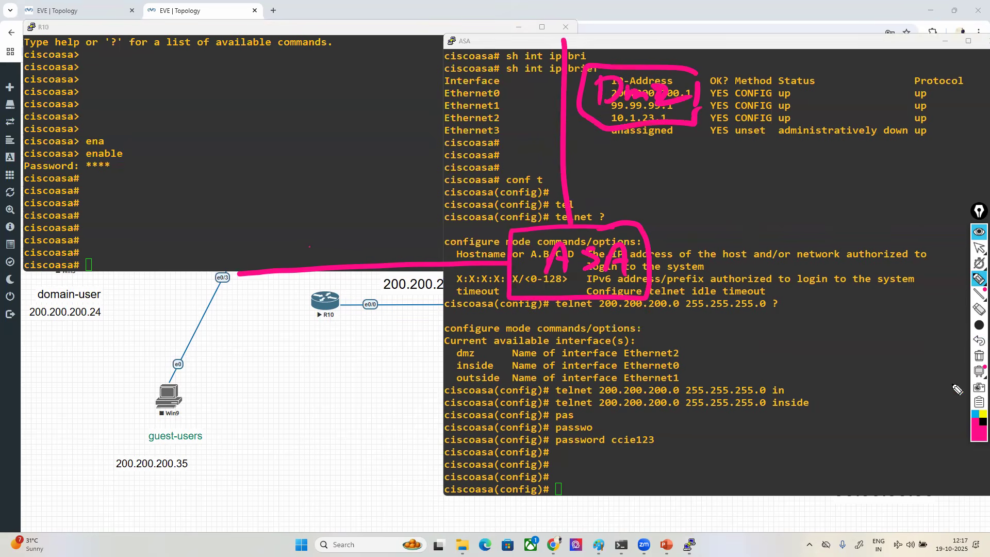
# - Circle the inside network side with a large blue loop, and erase all annotations to return to normal pointer mode
pyautogui.click(974, 414)
pyautogui.moveTo(426, 324)
pyautogui.mouseDown()
pyautogui.moveTo(647, 103)
pyautogui.moveTo(165, 47)
pyautogui.moveTo(92, 415)
pyautogui.moveTo(452, 421)
pyautogui.moveTo(516, 253)
pyautogui.mouseUp()
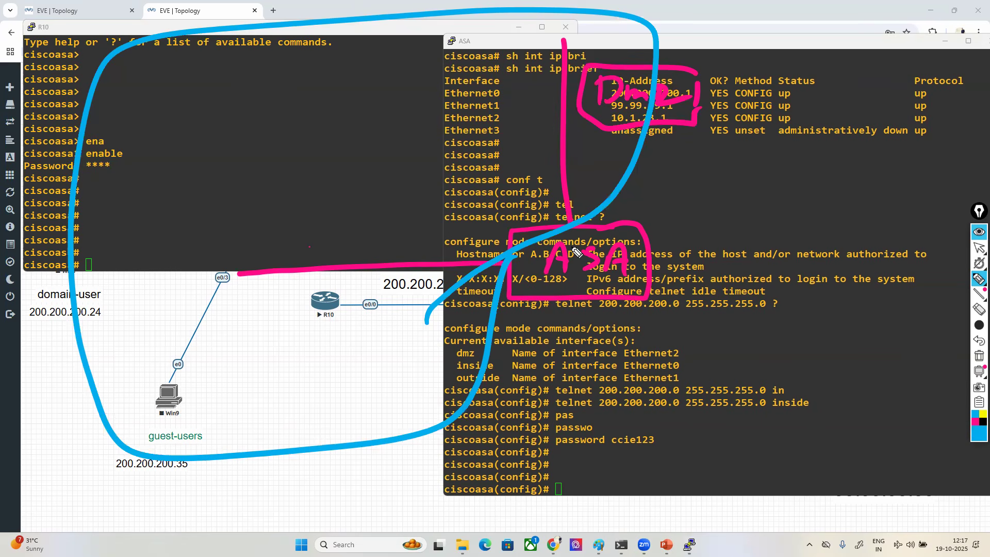
pyautogui.click(979, 356)
pyautogui.click(978, 248)
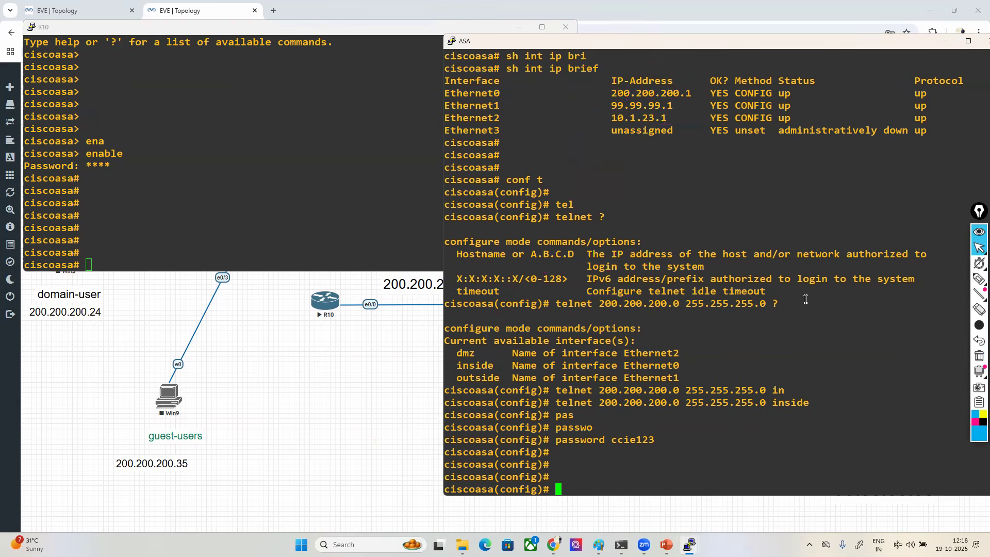
# - Show the Windows desktop and check the October 2025 calendar, closing it again
pyautogui.press('super+d')
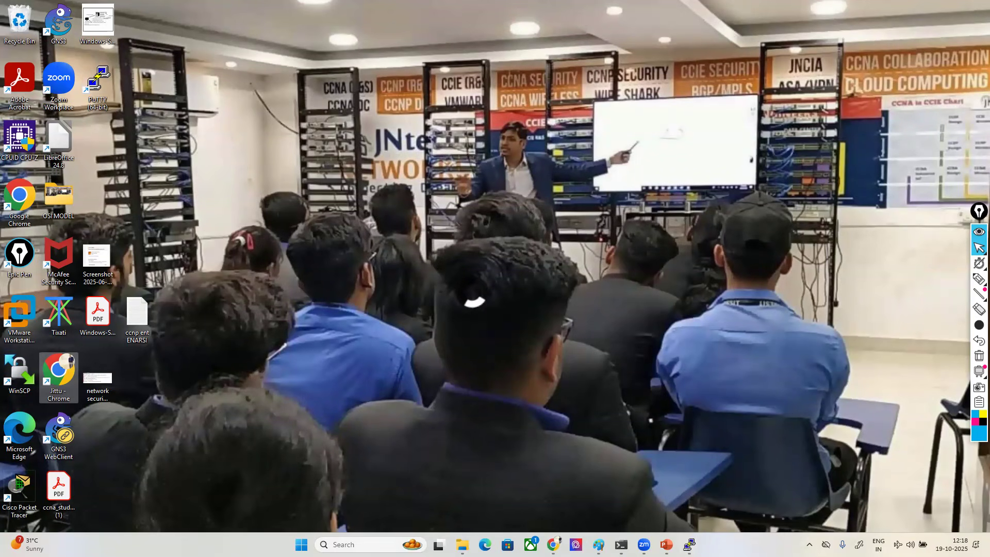
pyautogui.click(960, 545)
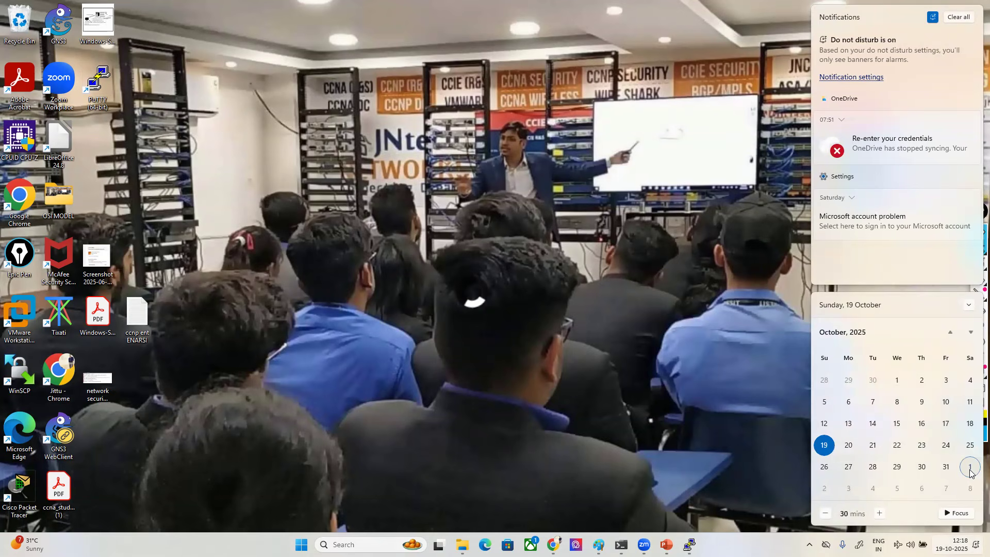
pyautogui.click(731, 351)
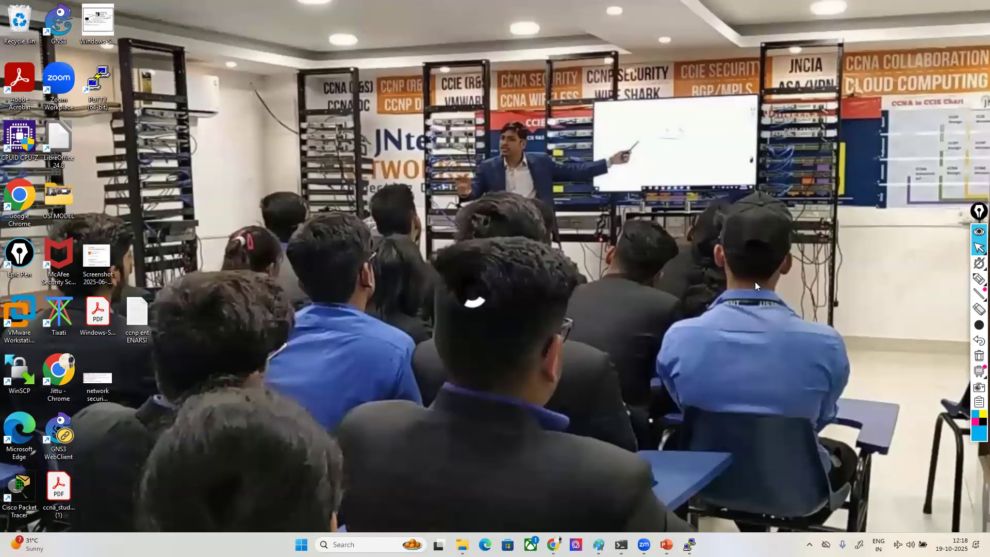